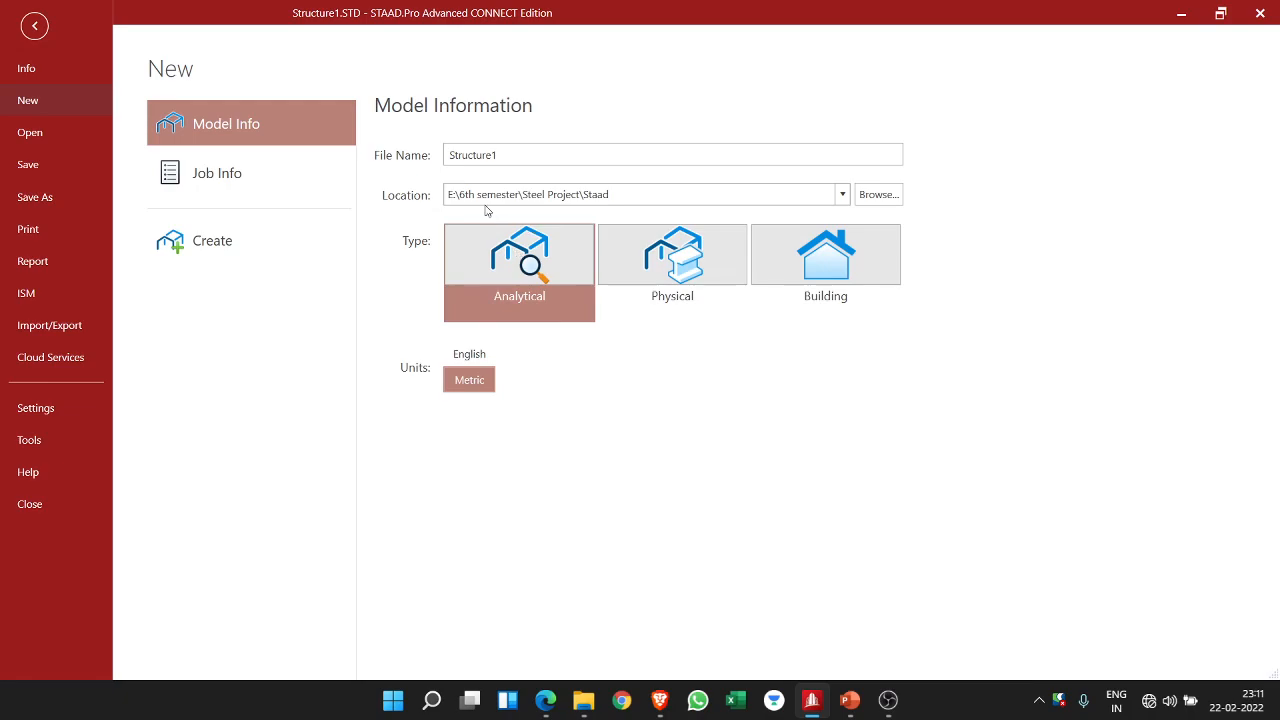
# - Create a new analytical model in metric units named truss, declining to overwrite the existing Structure1 file
pyautogui.click(228, 246)
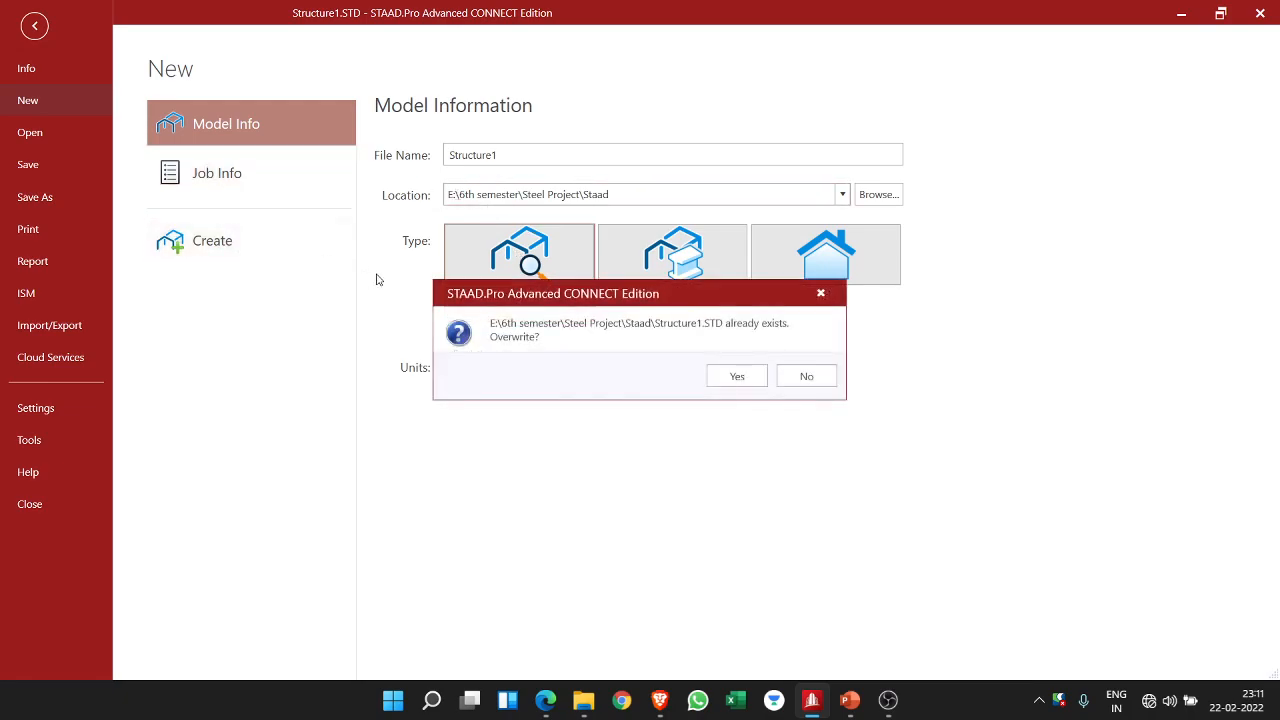
pyautogui.click(812, 378)
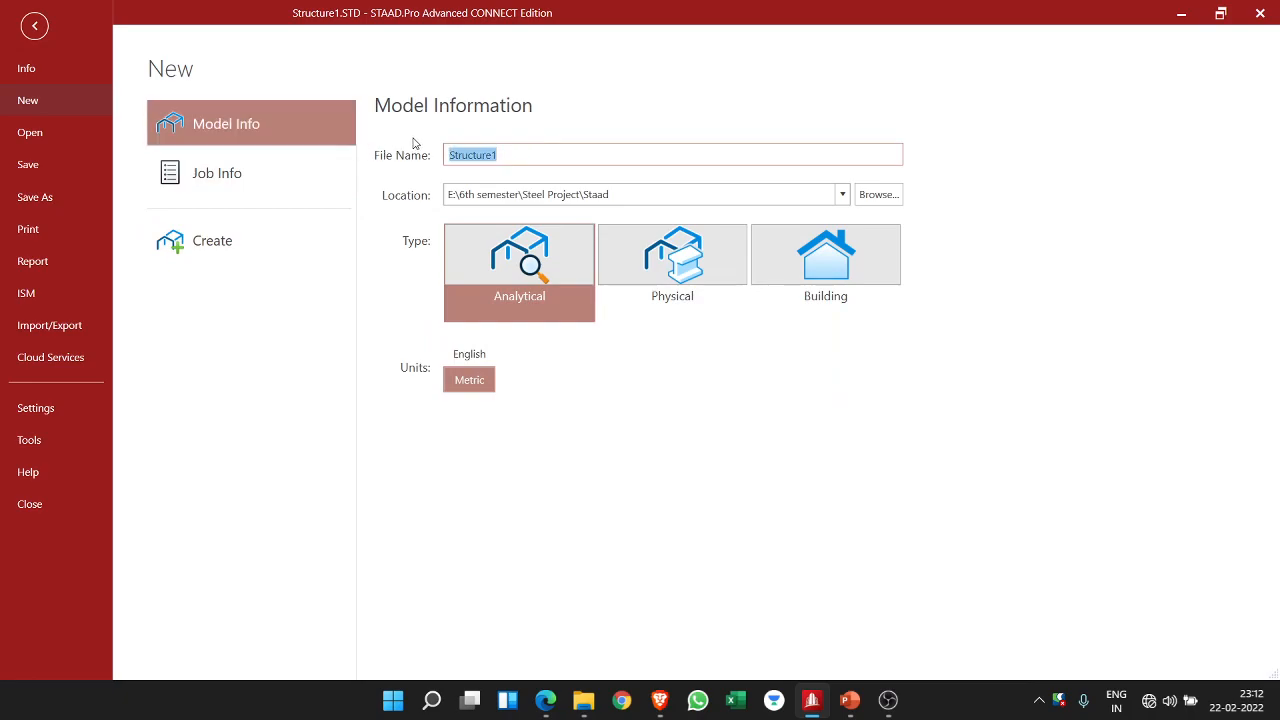
pyautogui.write('truss')
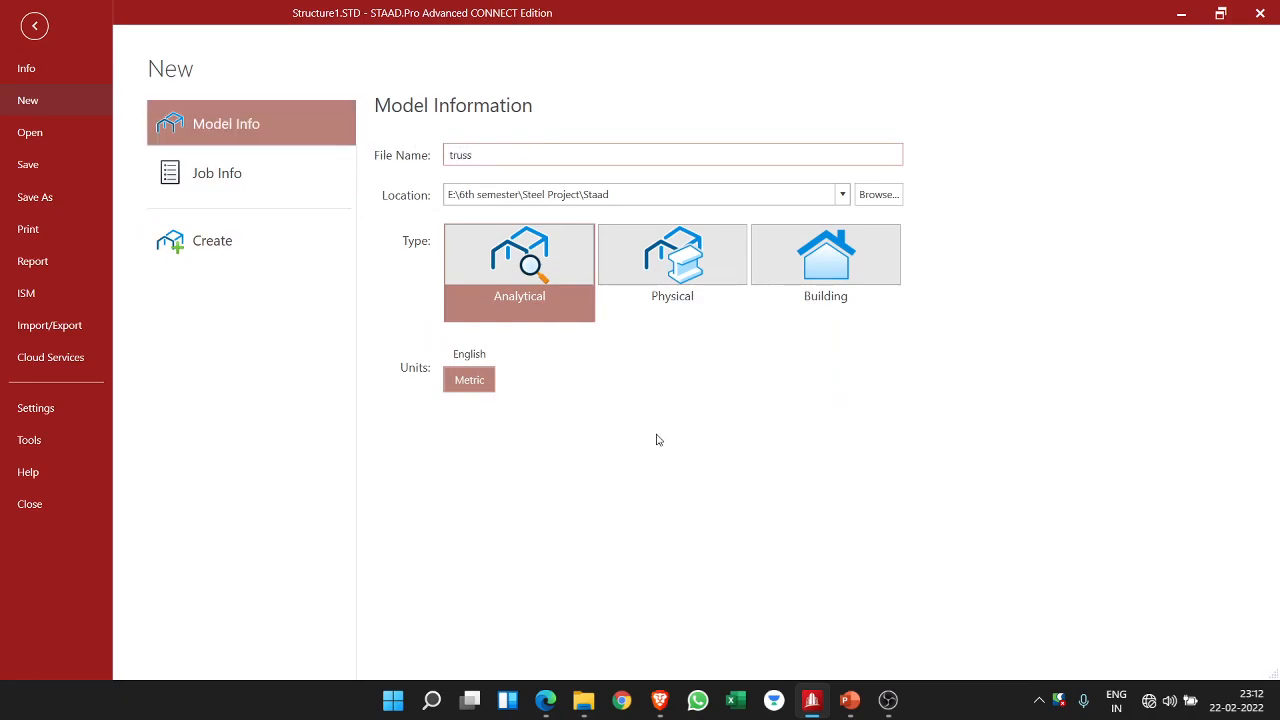
pyautogui.click(233, 262)
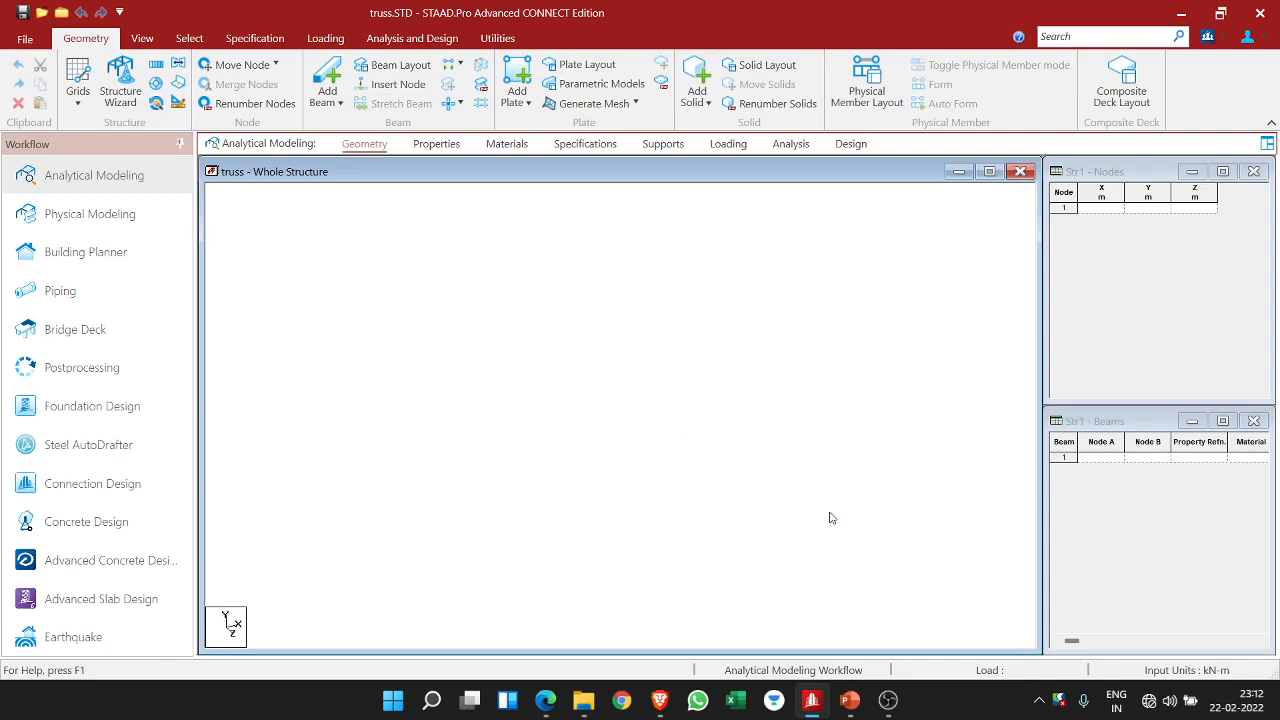
# - Check the column base in the PowerPoint truss sketch and enter the first node at the origin (0, 0, 0) in STAAD.Pro
pyautogui.click(850, 700)
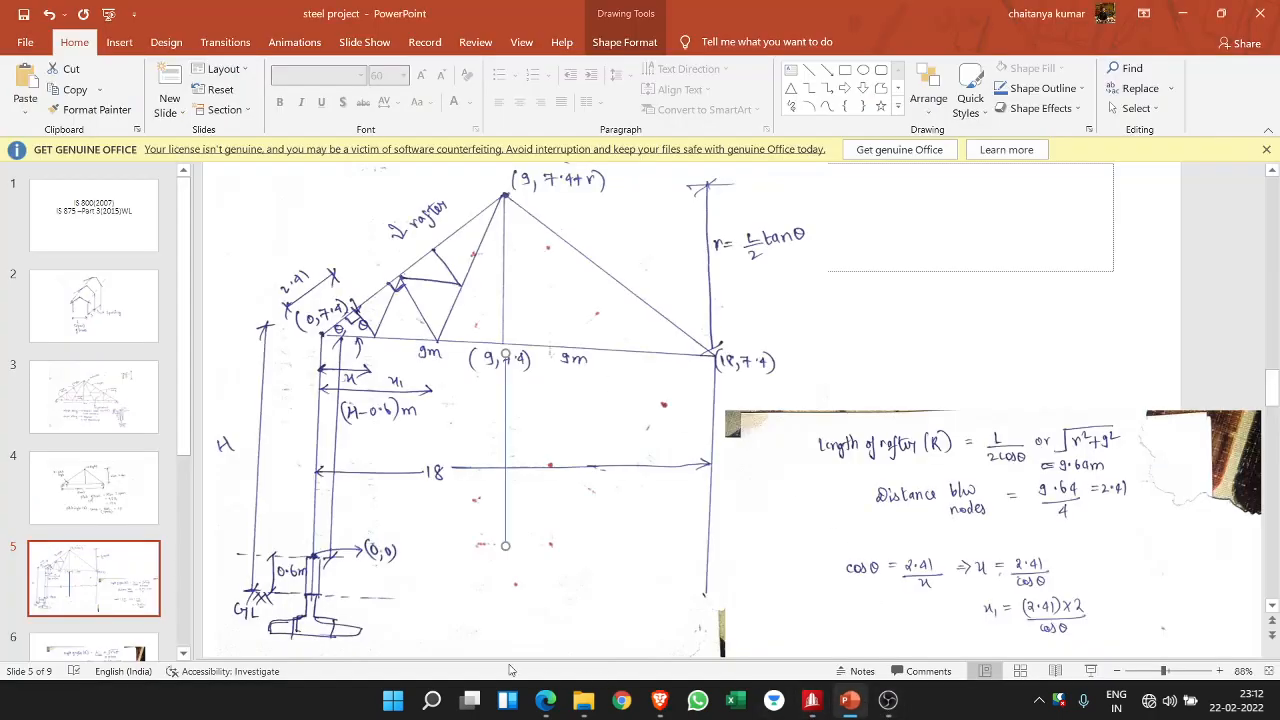
pyautogui.click(314, 562)
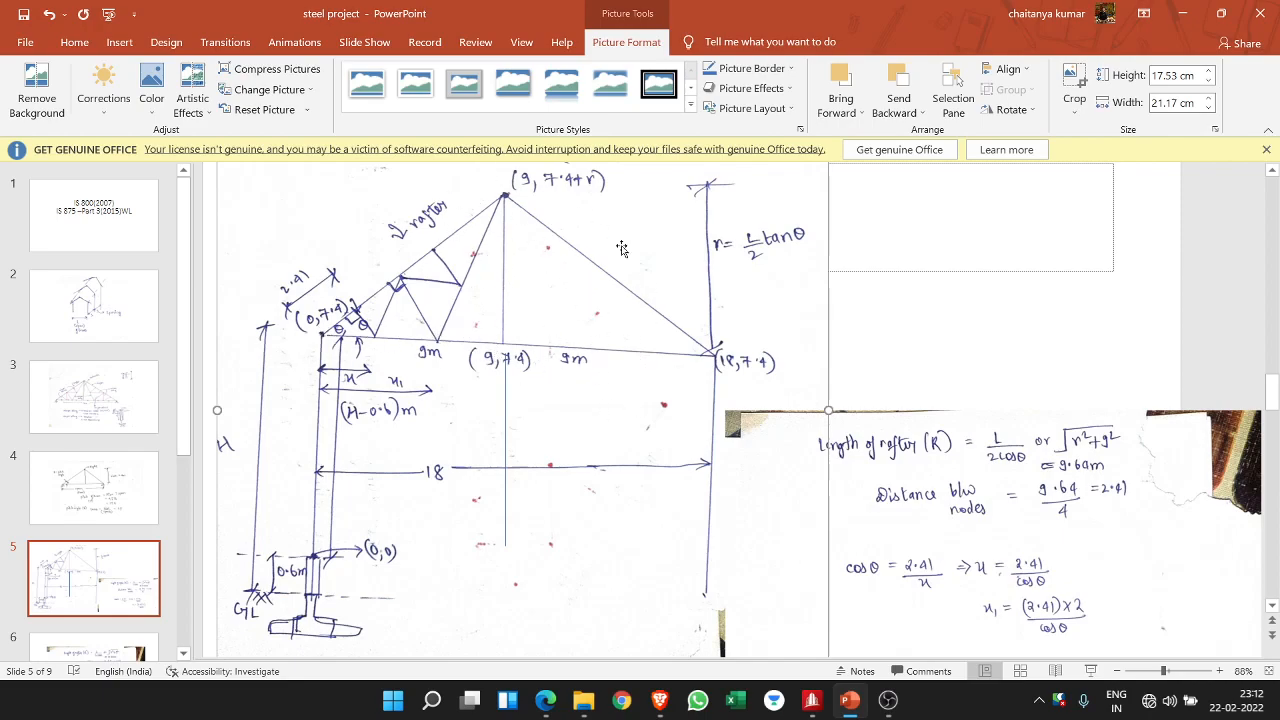
pyautogui.click(850, 703)
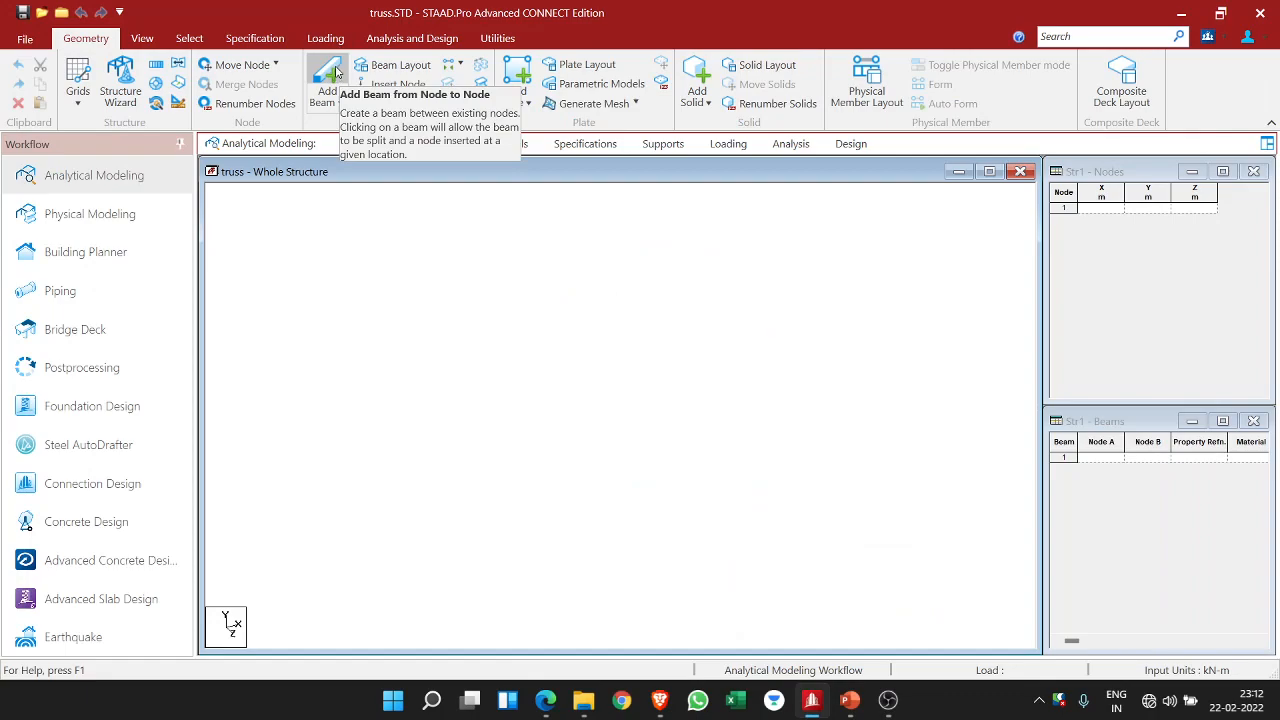
pyautogui.click(1101, 208)
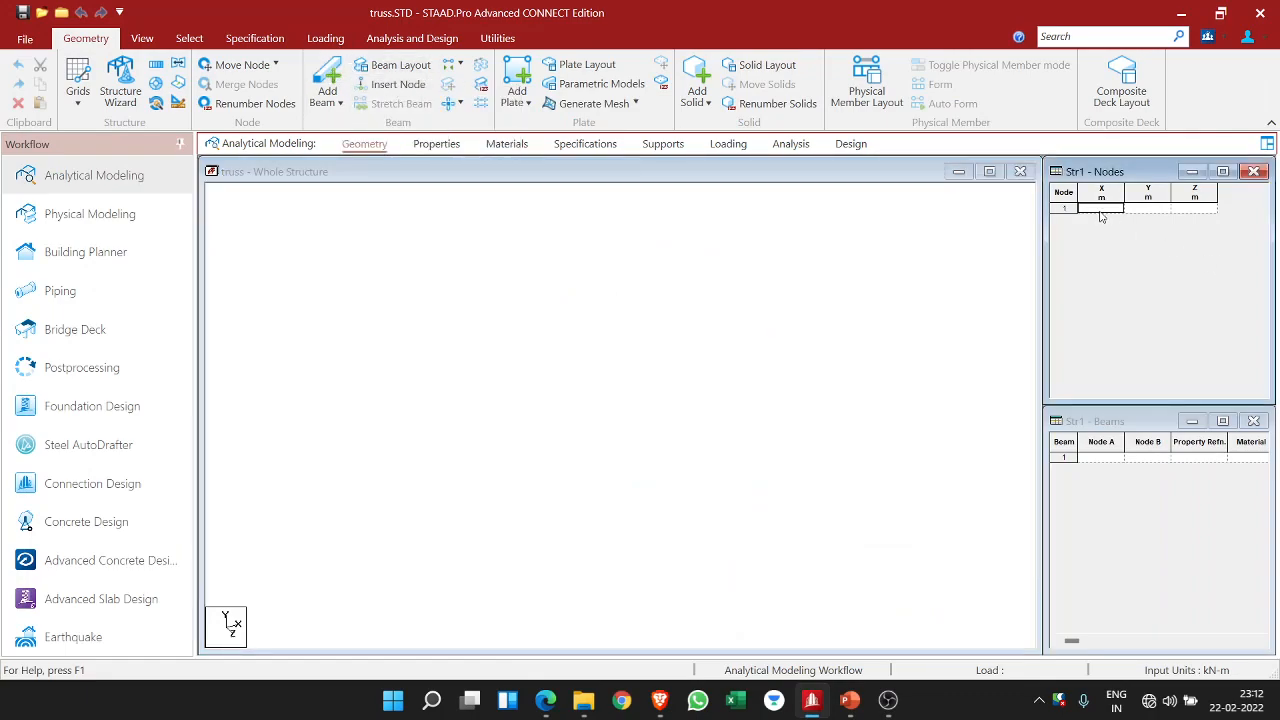
pyautogui.write('0')
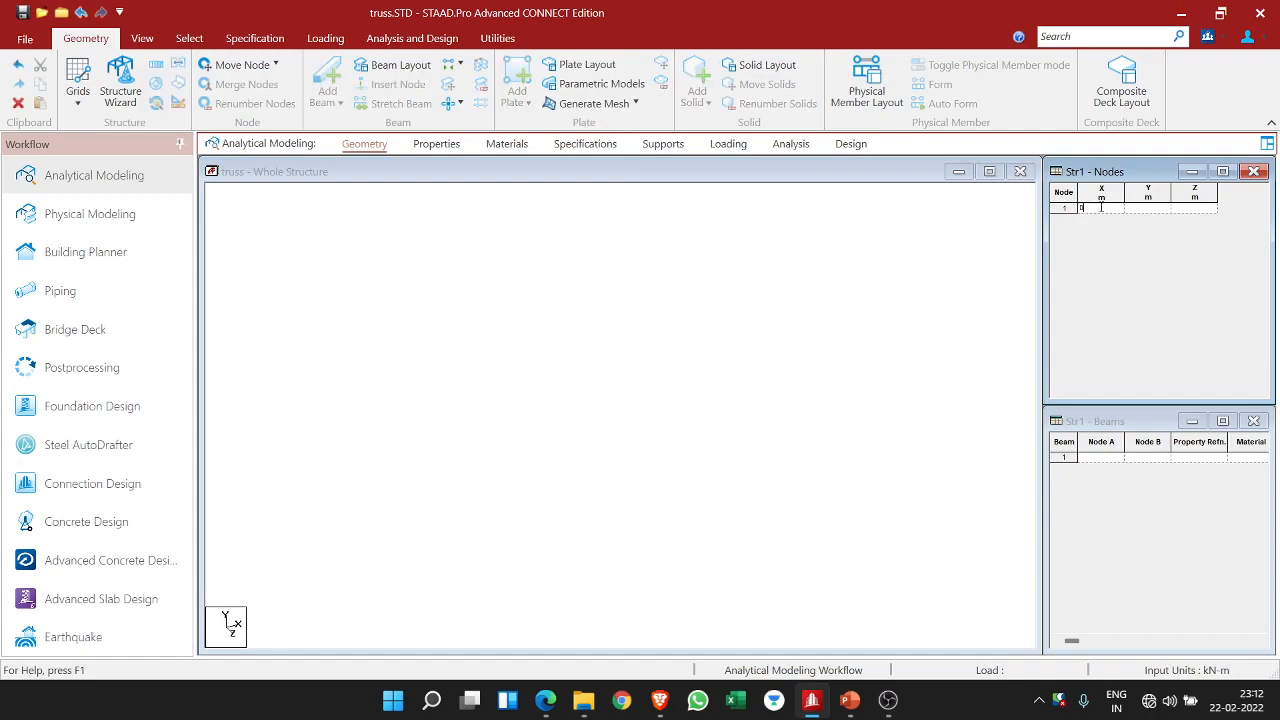
pyautogui.press('Tab')
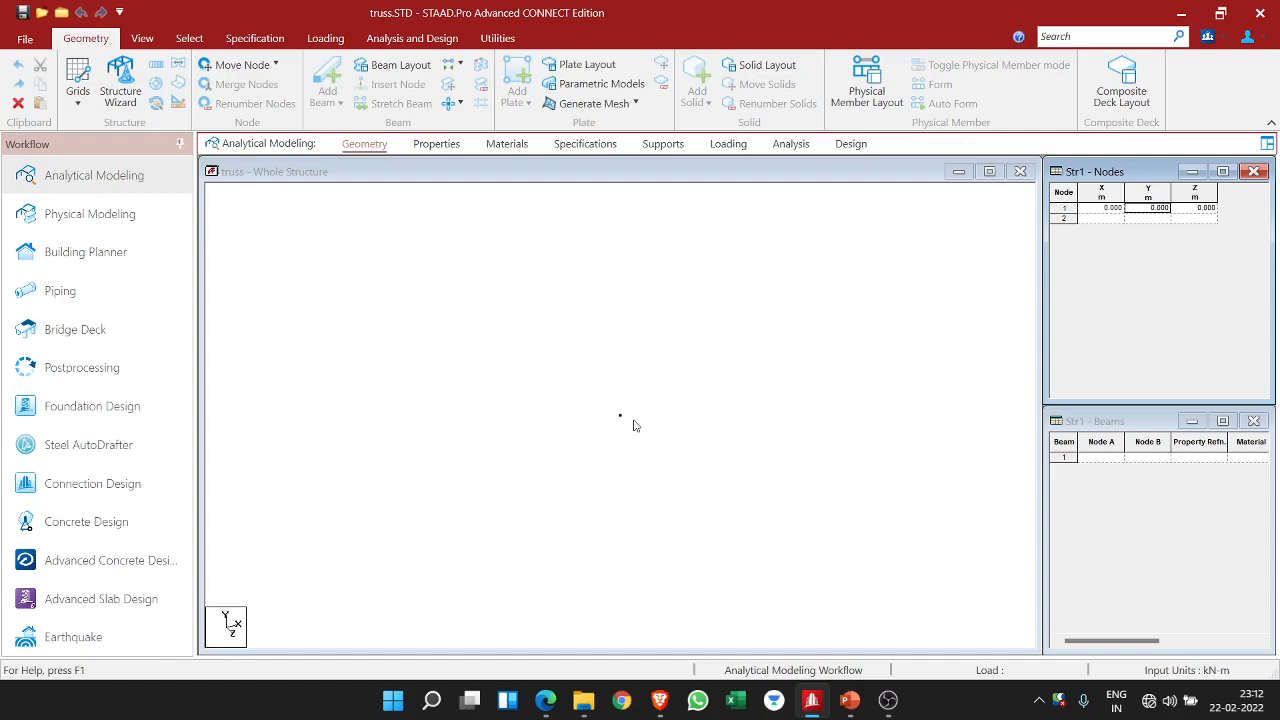
# - Check the sketch in PowerPoint and enter the second node at X 0 and Y 7.4 m in STAAD.Pro
pyautogui.click(1101, 219)
pyautogui.click(849, 700)
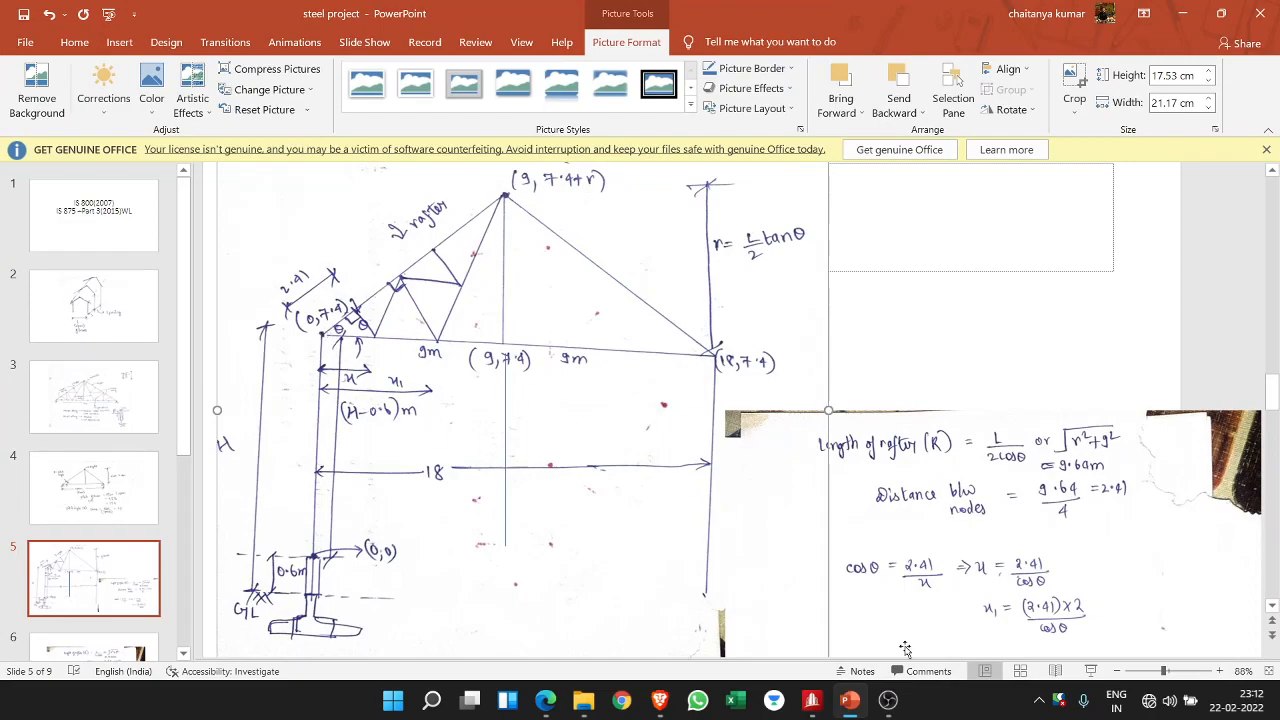
pyautogui.click(849, 700)
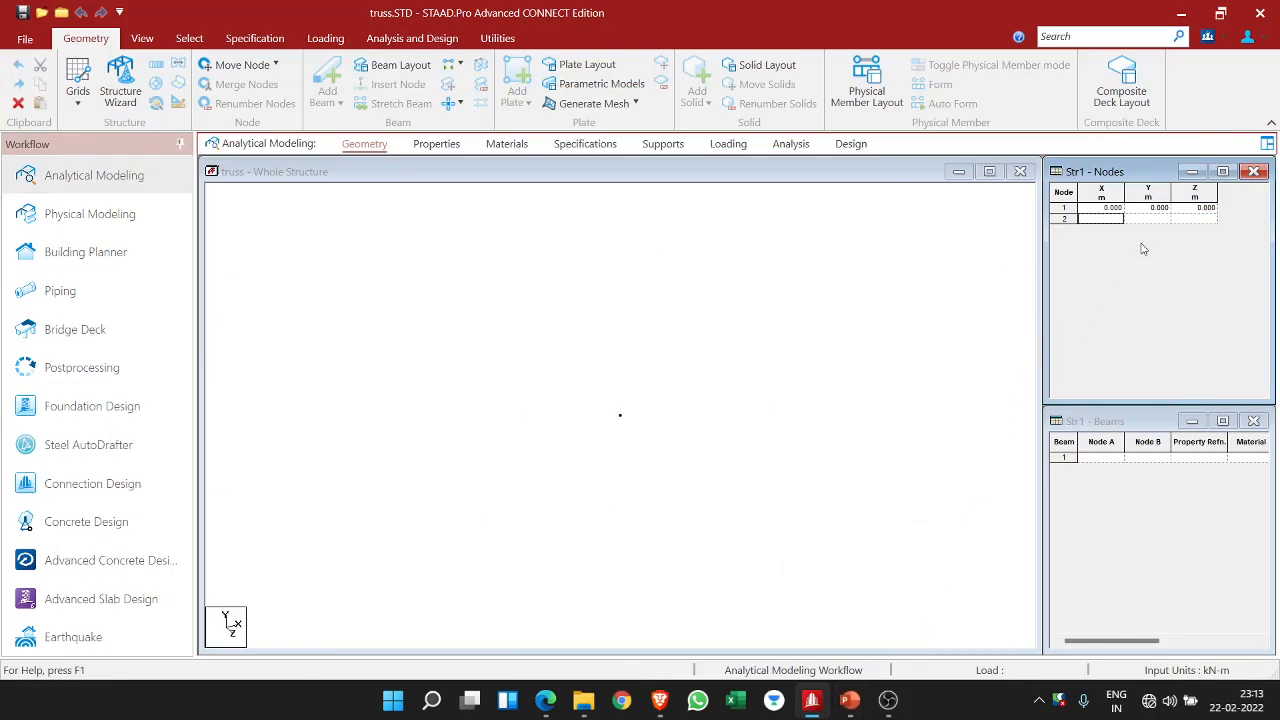
pyautogui.write('0')
pyautogui.press('Tab')
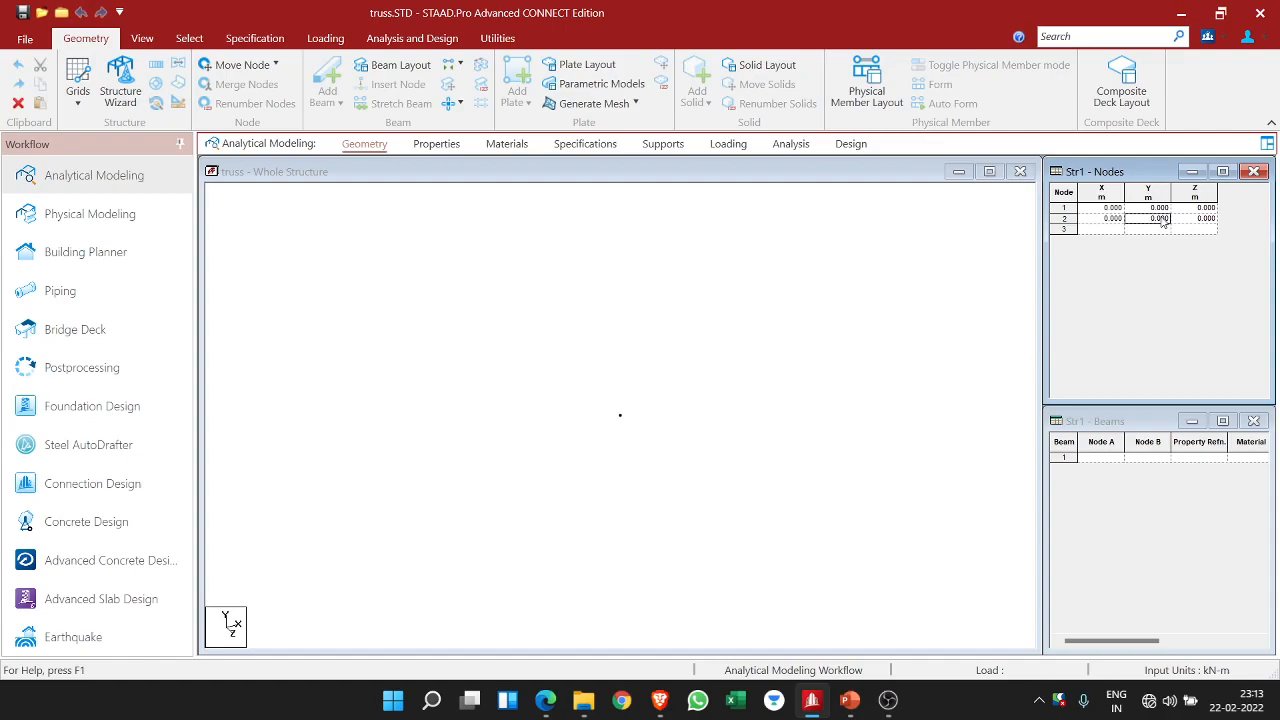
pyautogui.write('7.4')
pyautogui.click(1102, 230)
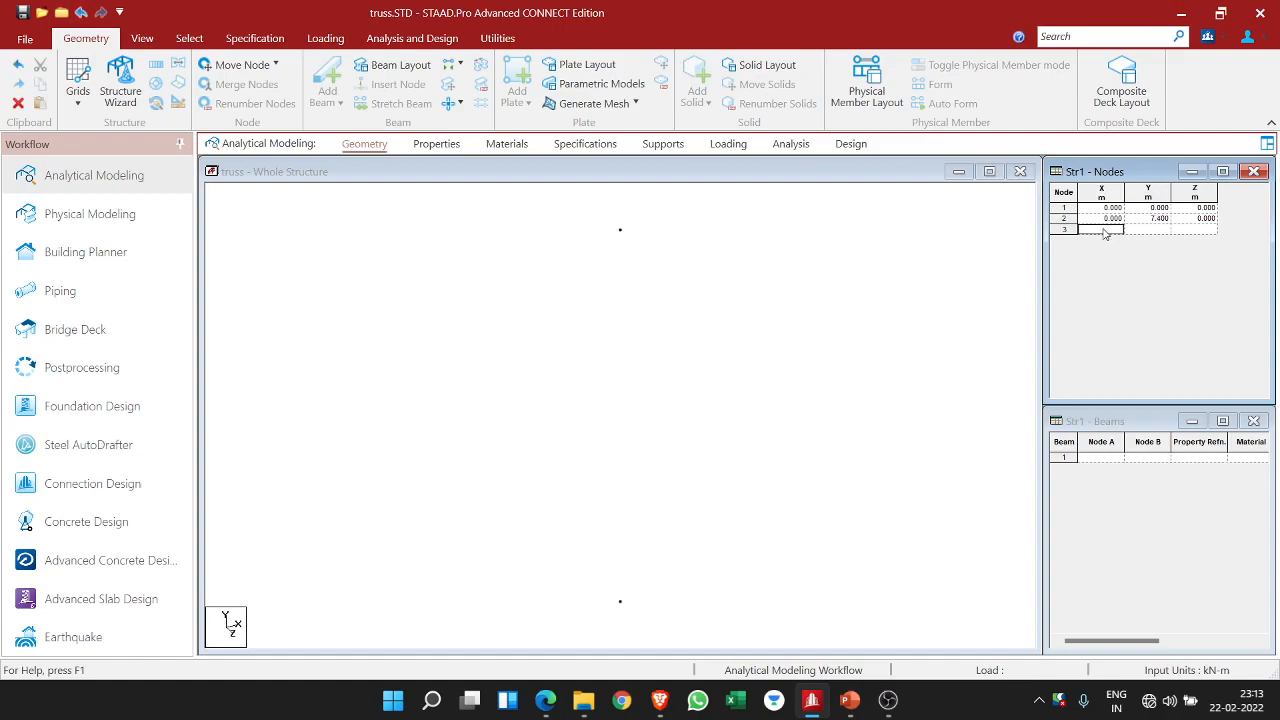
pyautogui.click(142, 38)
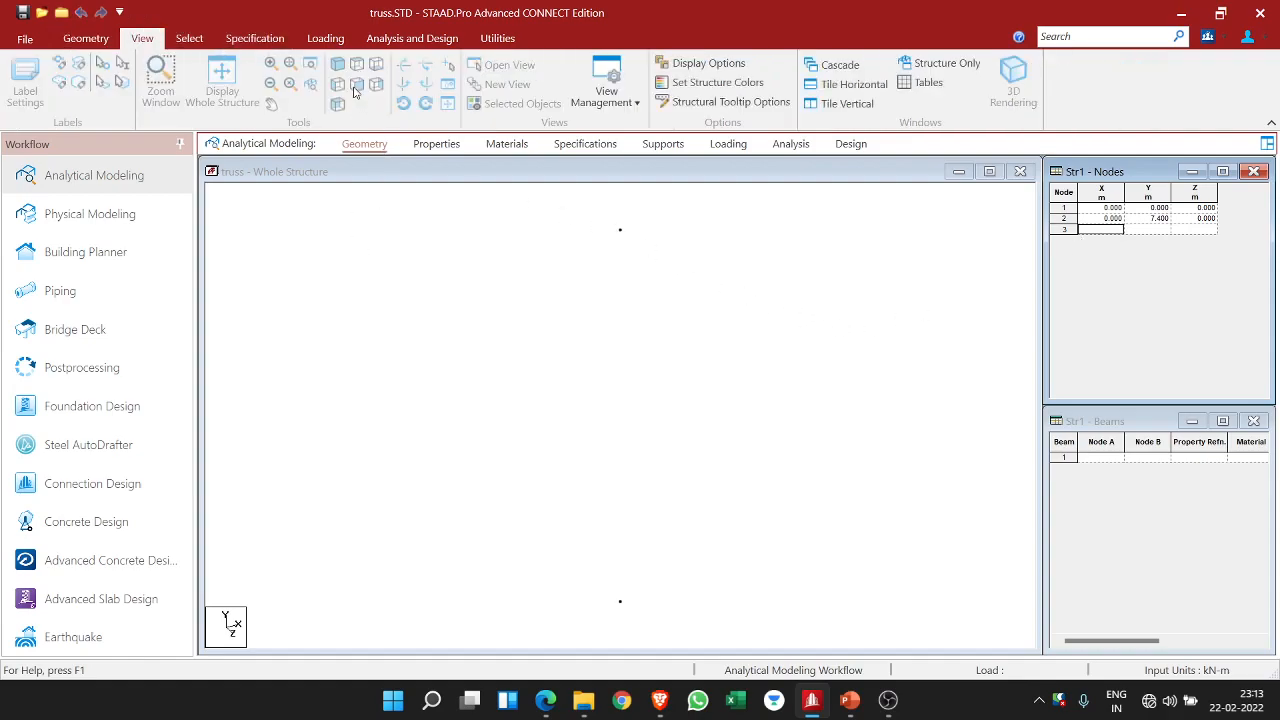
pyautogui.click(110, 38)
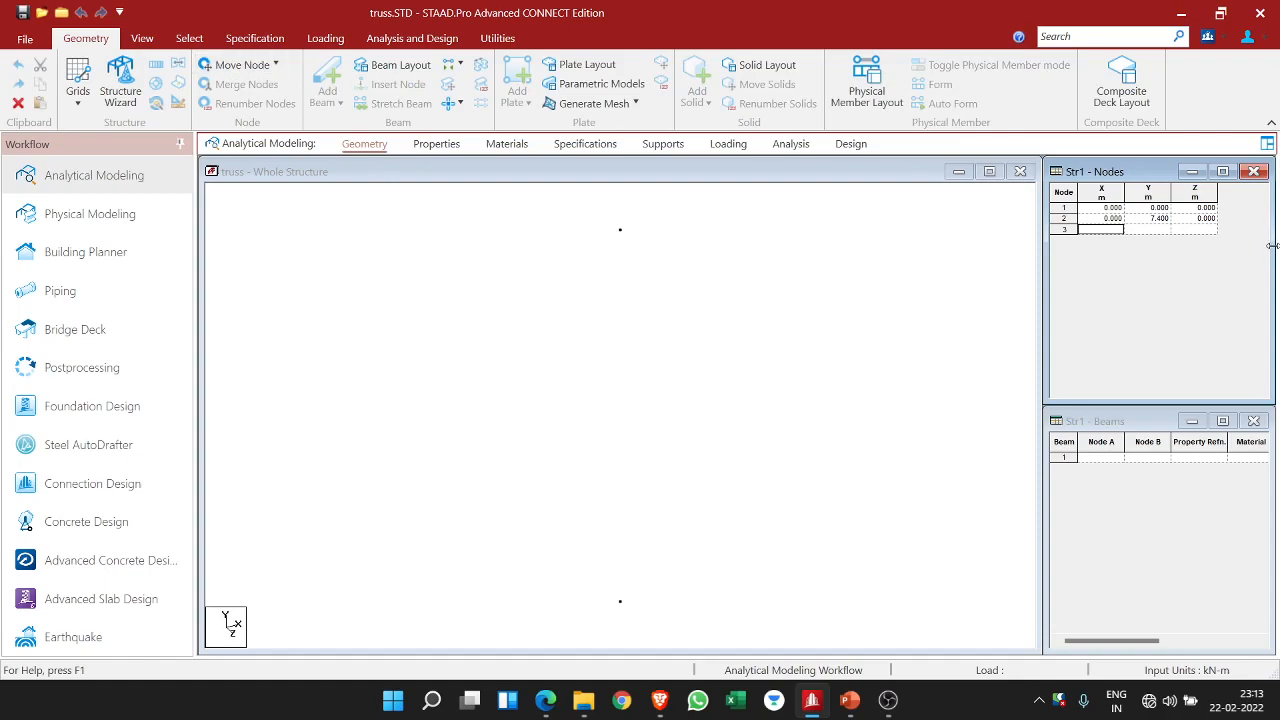
# - Look up the far column top in the PowerPoint sketch and enter the third node at X 18 m and Y 7.4 m in STAAD.Pro
pyautogui.click(1089, 230)
pyautogui.click(660, 703)
pyautogui.click(663, 708)
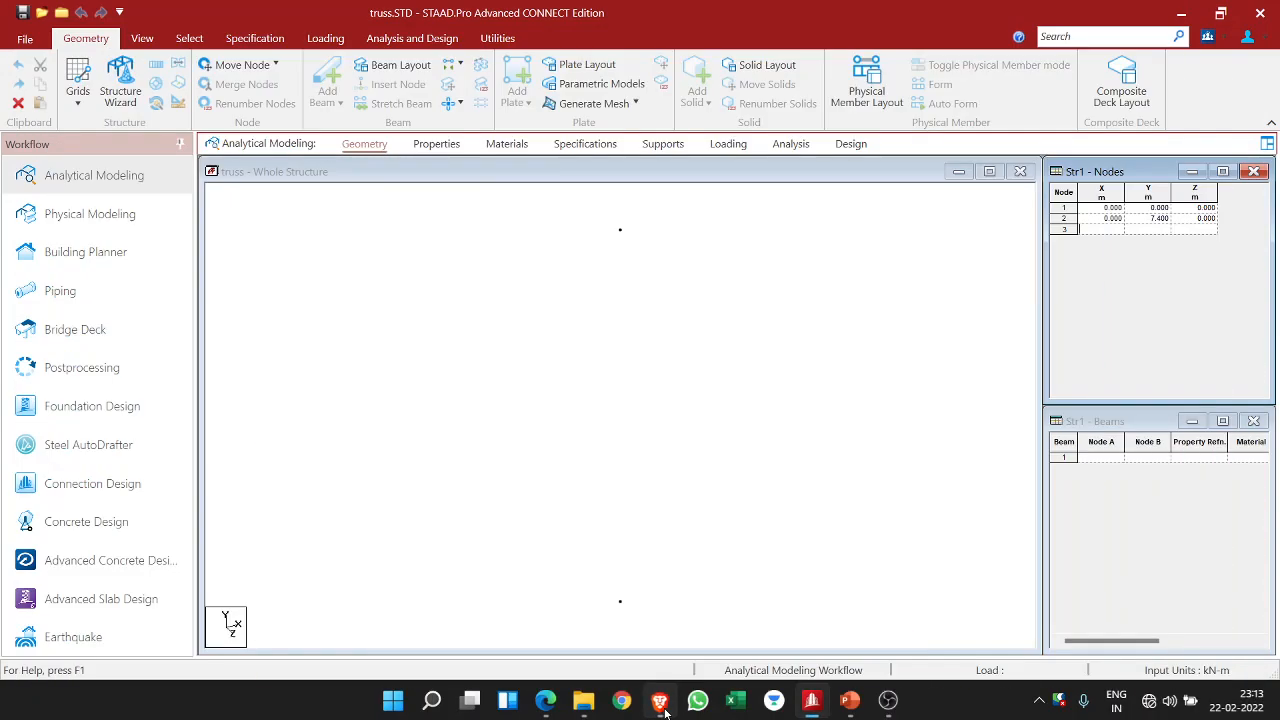
pyautogui.click(851, 701)
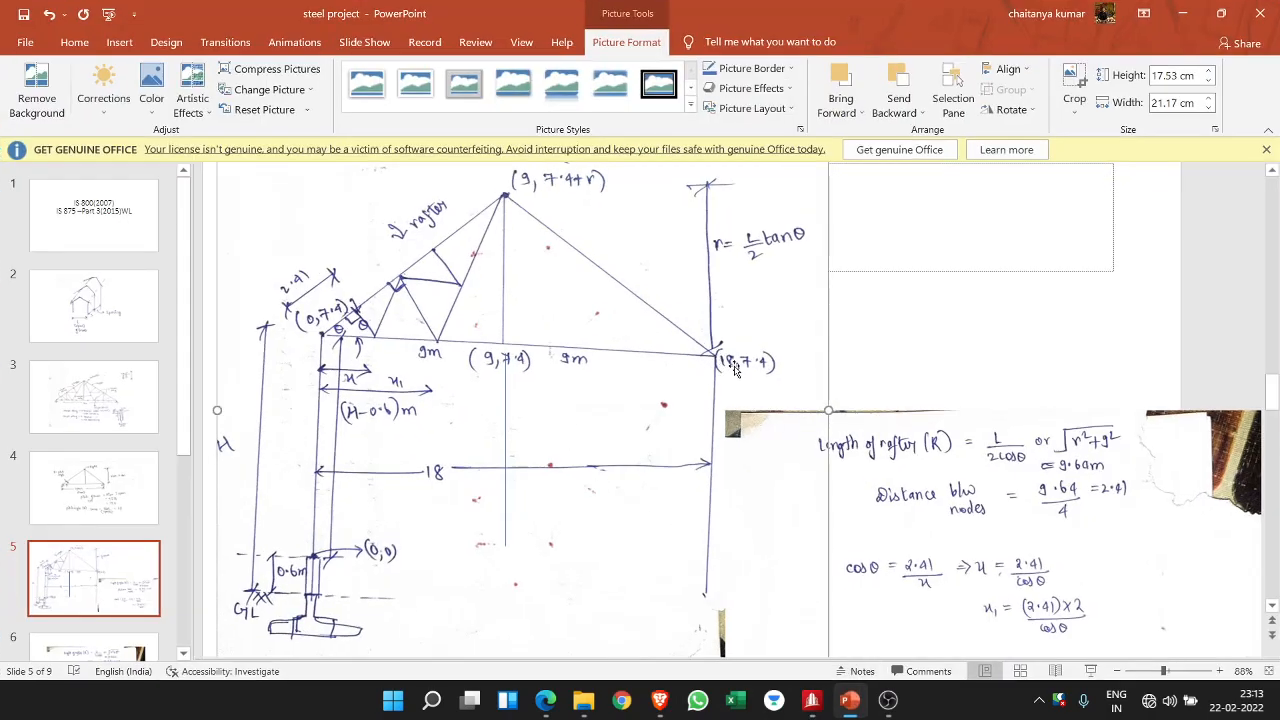
pyautogui.click(851, 703)
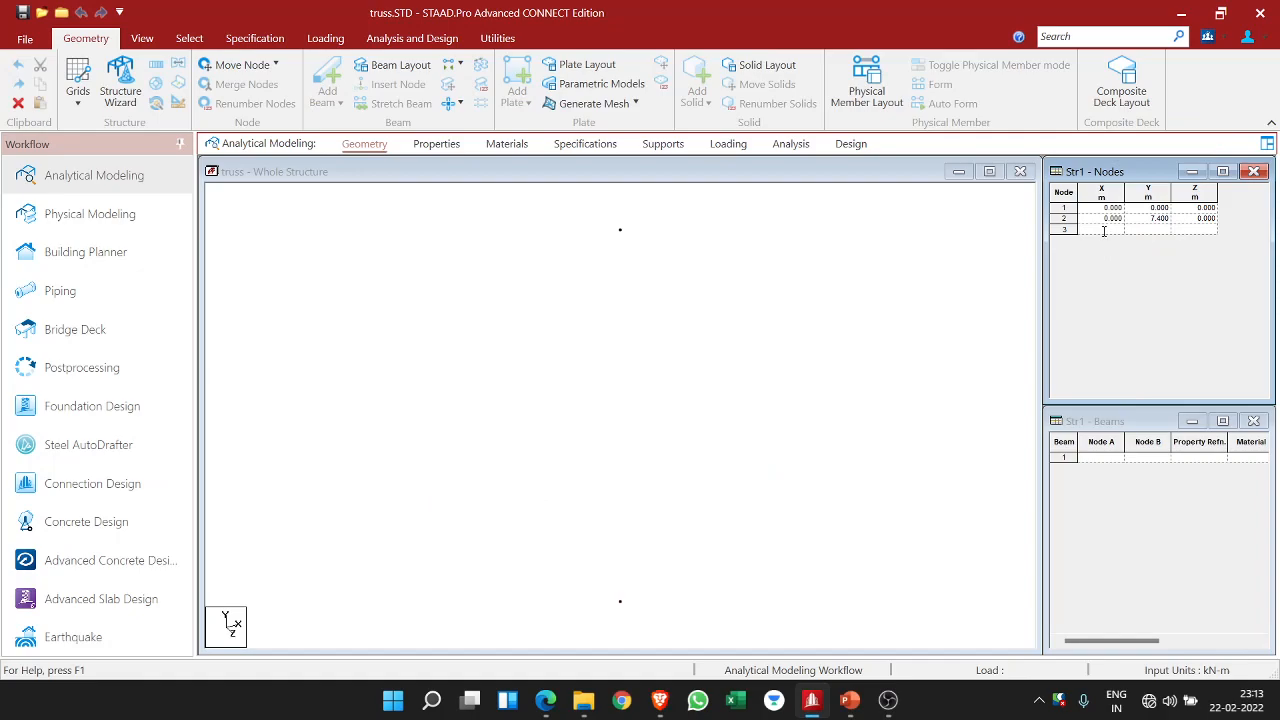
pyautogui.write('18')
pyautogui.click(1165, 229)
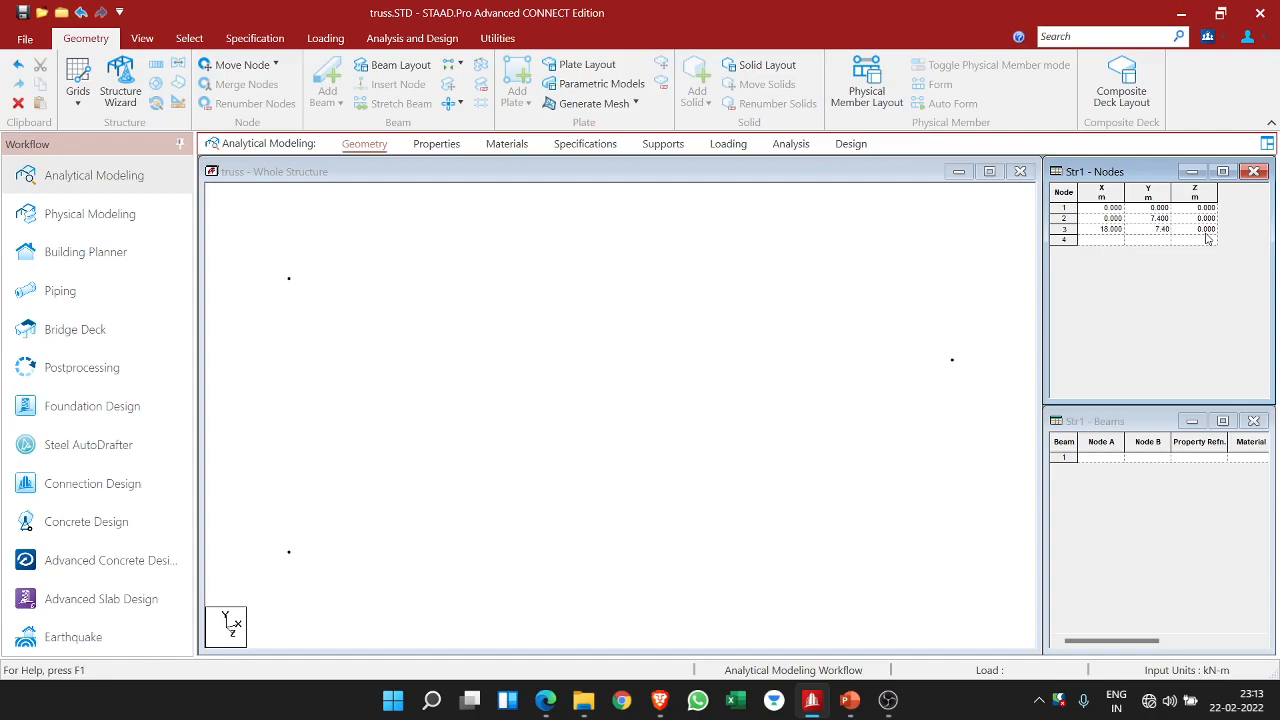
pyautogui.press('BackSpace')
# - Enter the fourth node at X 18 m and Y 0 for the base of the second column
pyautogui.click(1112, 242)
pyautogui.write('18')
pyautogui.click(1148, 243)
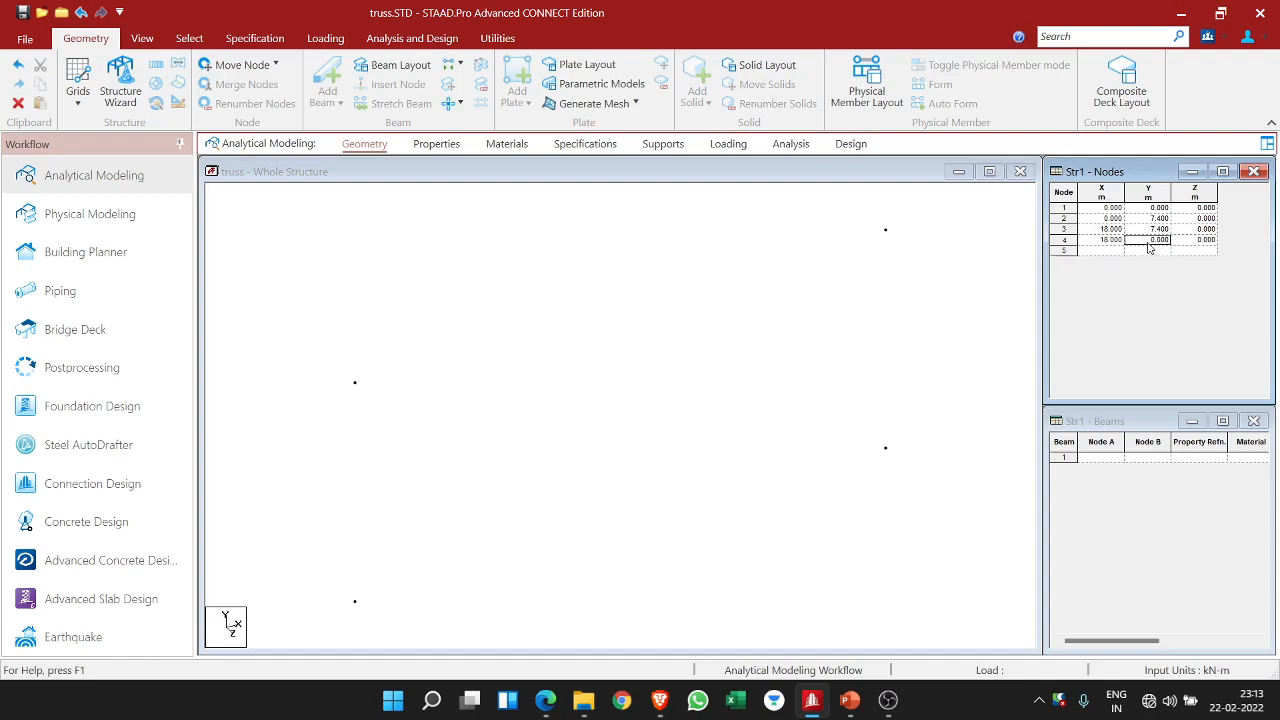
# - Orient the structure view to look straight at the XY plane
pyautogui.click(557, 334)
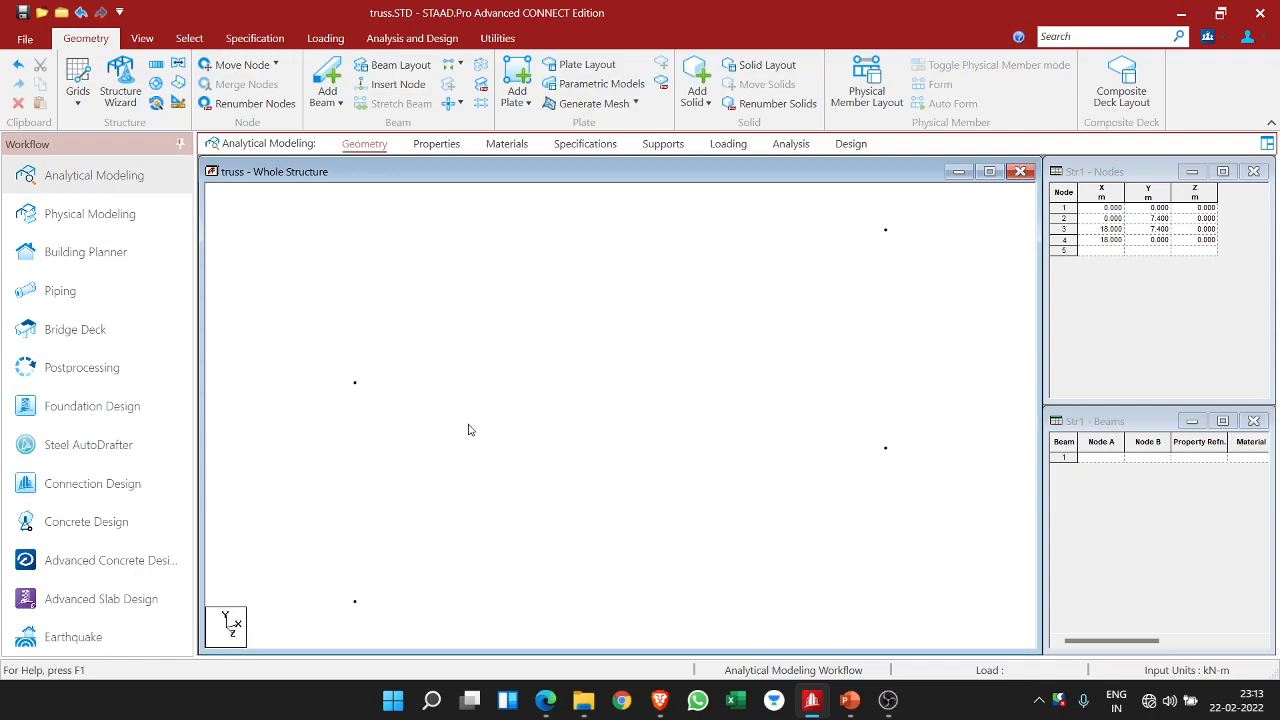
pyautogui.click(142, 38)
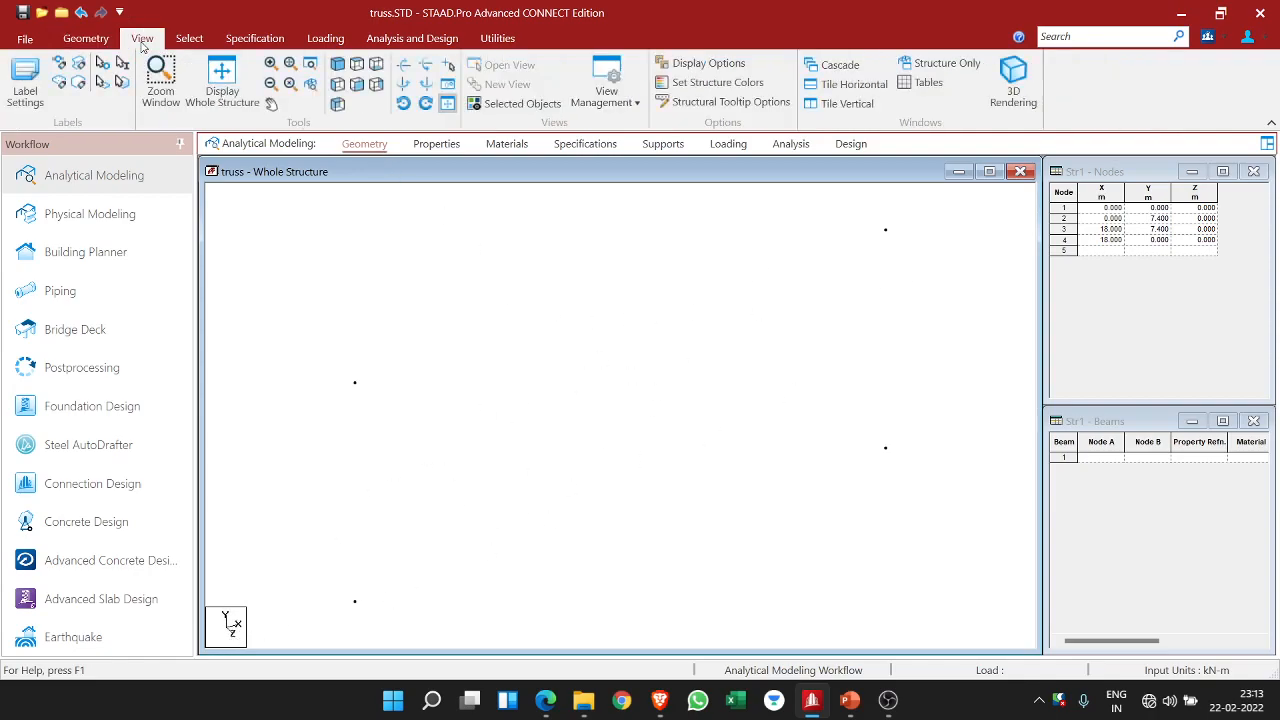
pyautogui.click(357, 84)
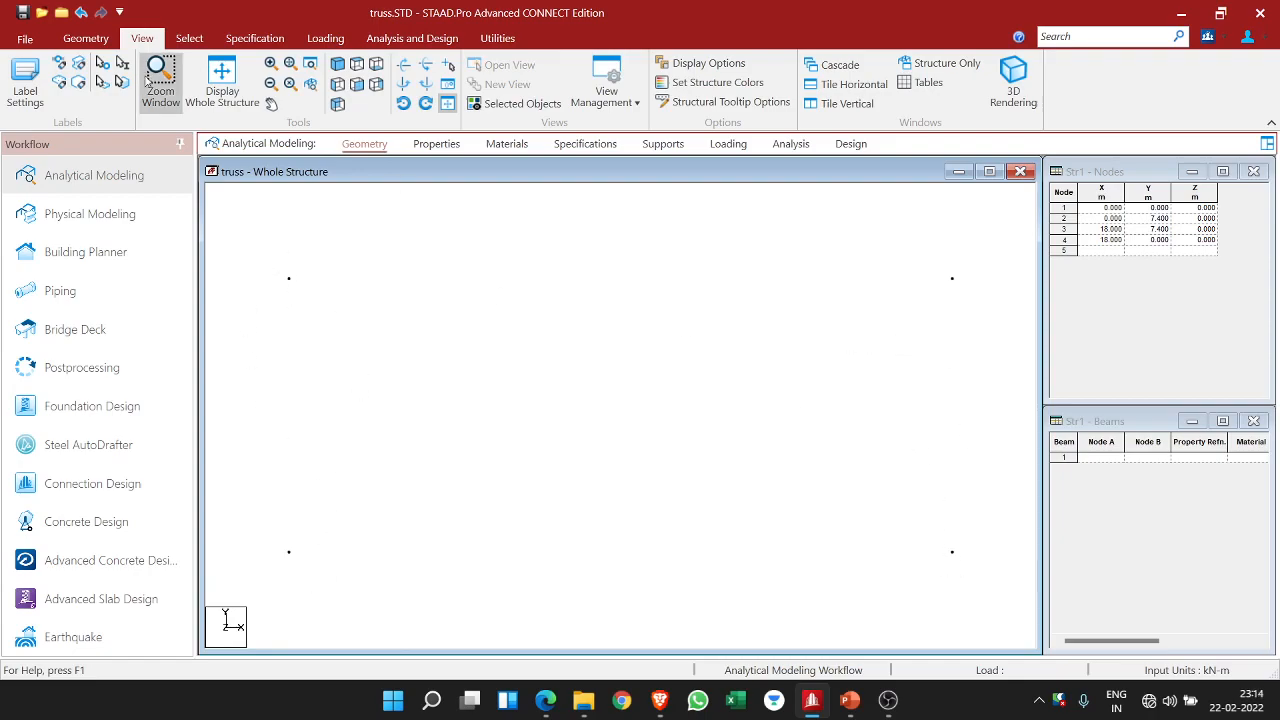
# - Add beams joining nodes 1-2, 2-3 and 3-4 to form the two columns and the horizontal tie
pyautogui.click(86, 38)
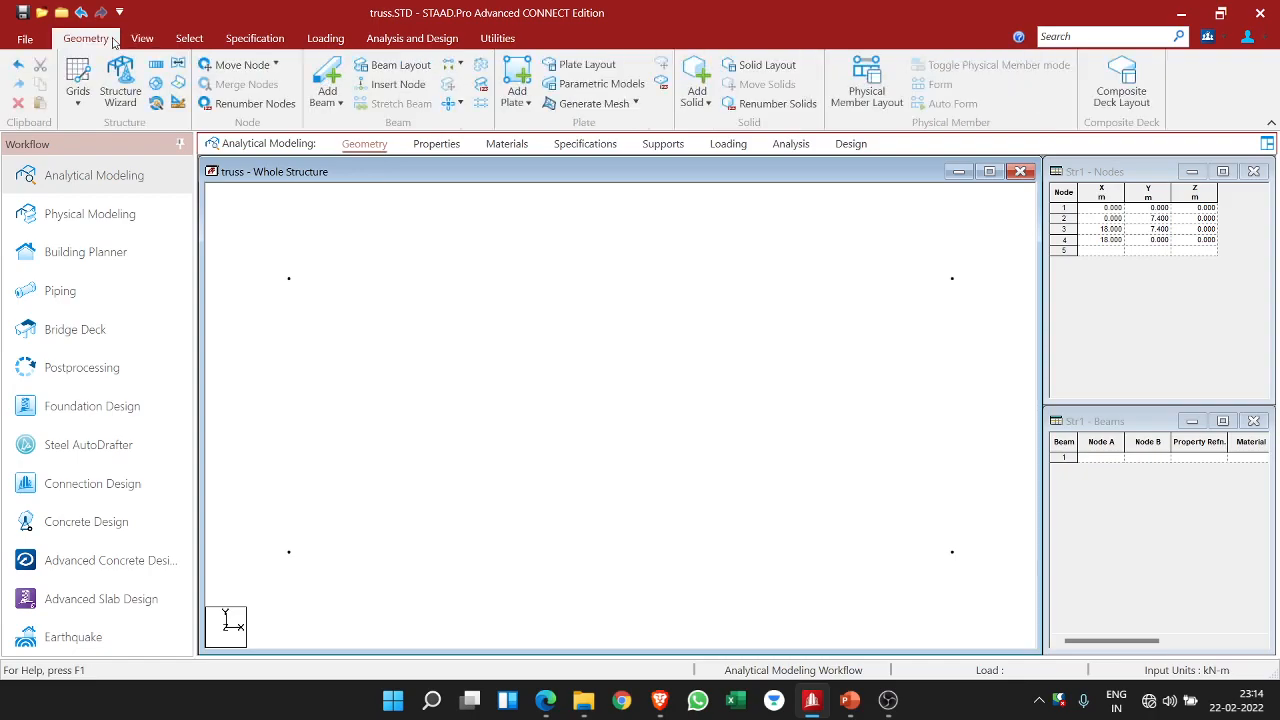
pyautogui.click(328, 76)
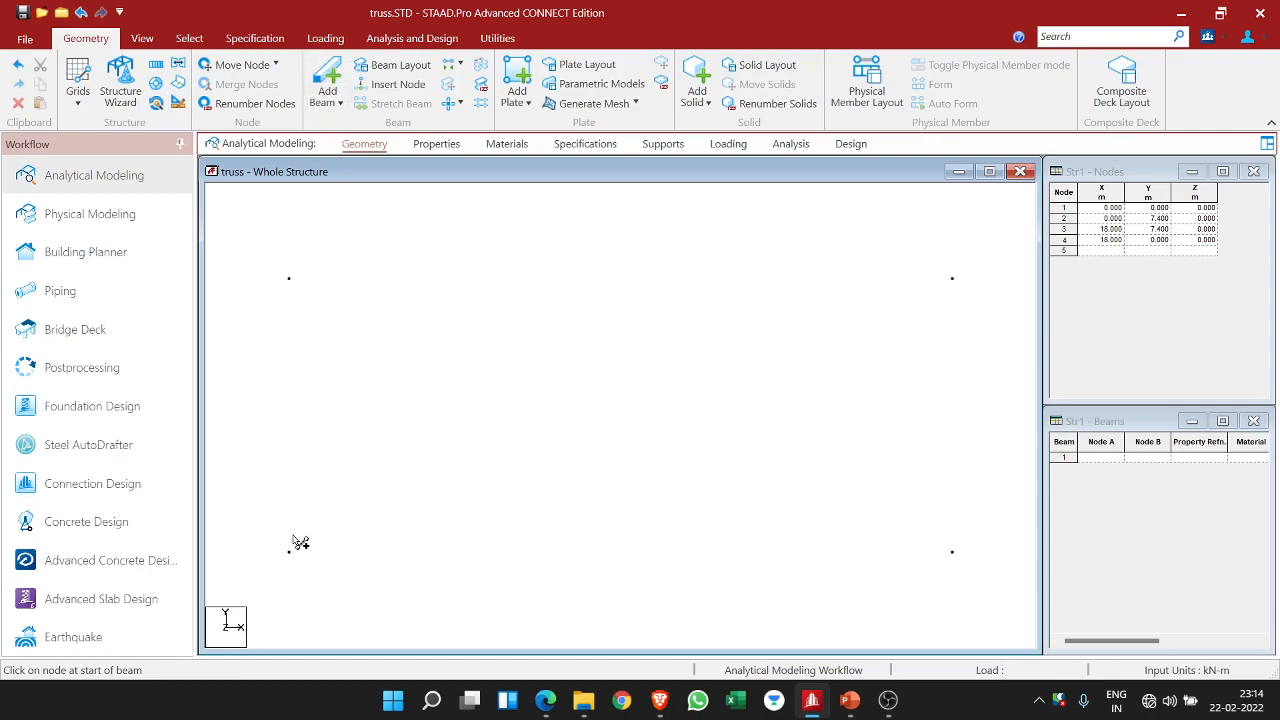
pyautogui.moveTo(290, 553); pyautogui.dragTo(955, 551)
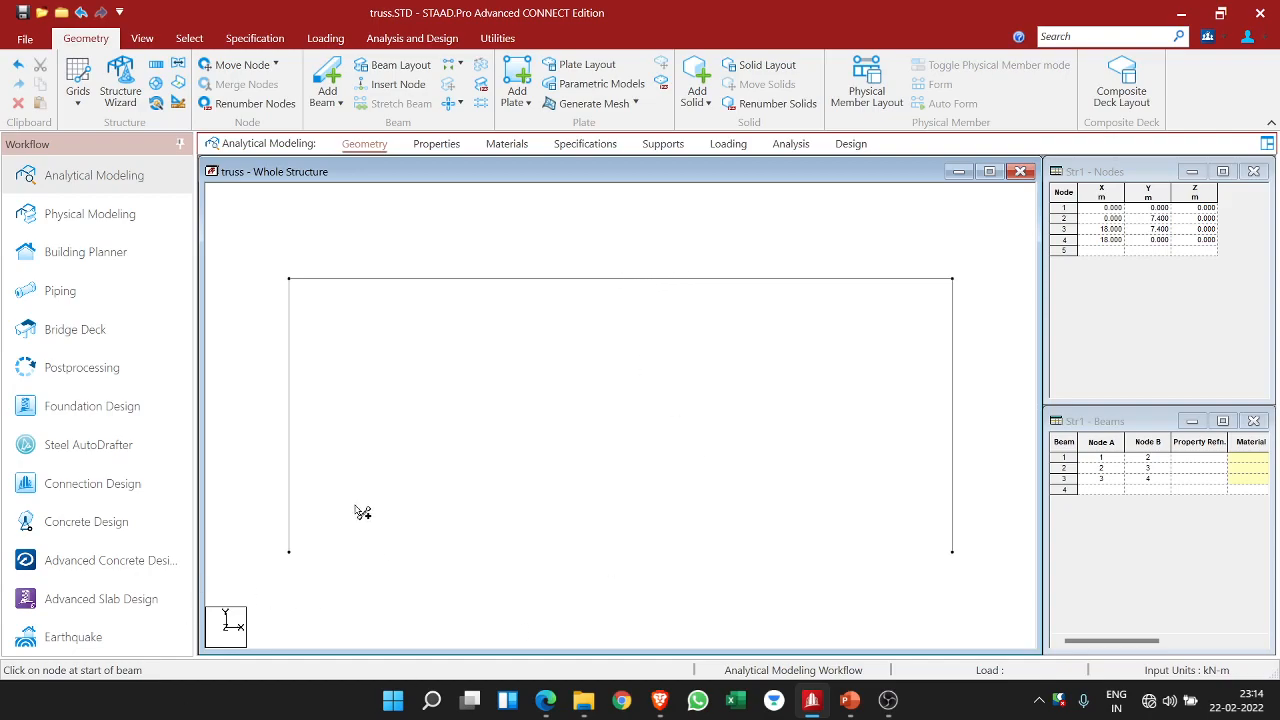
# - Insert a node at the midpoint of the 18 m horizontal beam between the two column tops
pyautogui.click(639, 280)
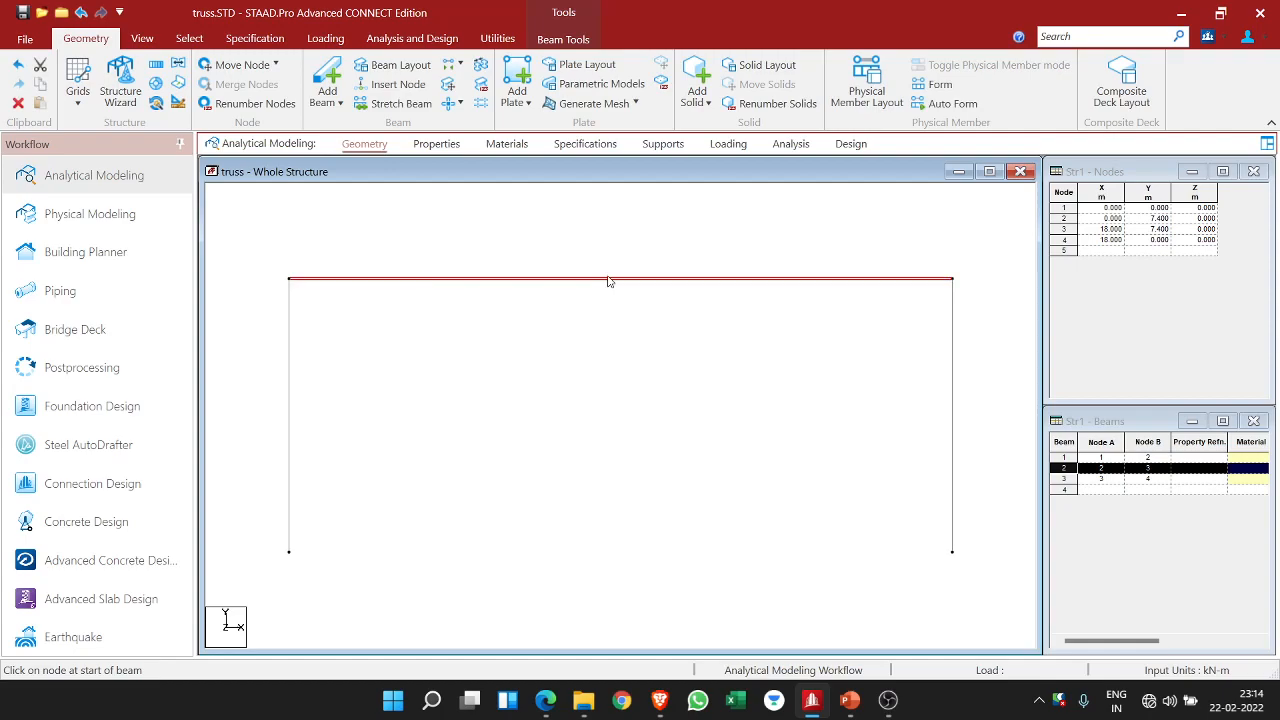
pyautogui.rightClick(607, 282)
pyautogui.moveTo(618, 282)
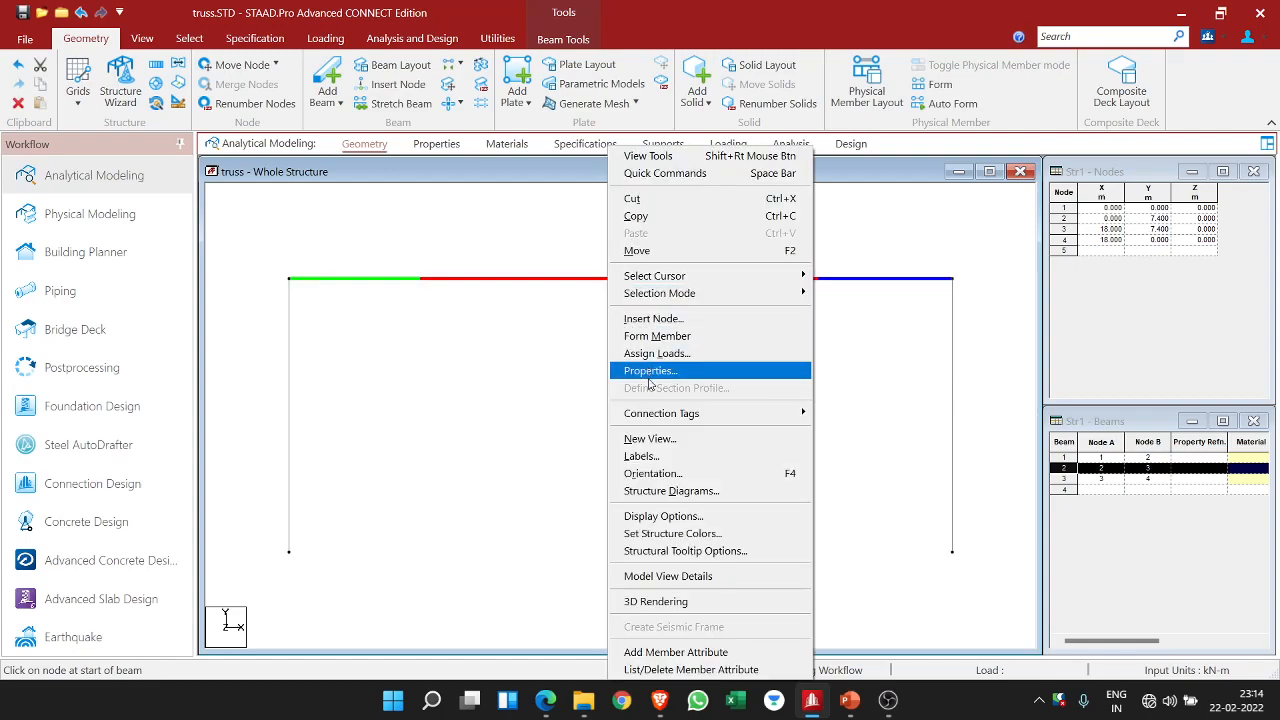
pyautogui.click(655, 319)
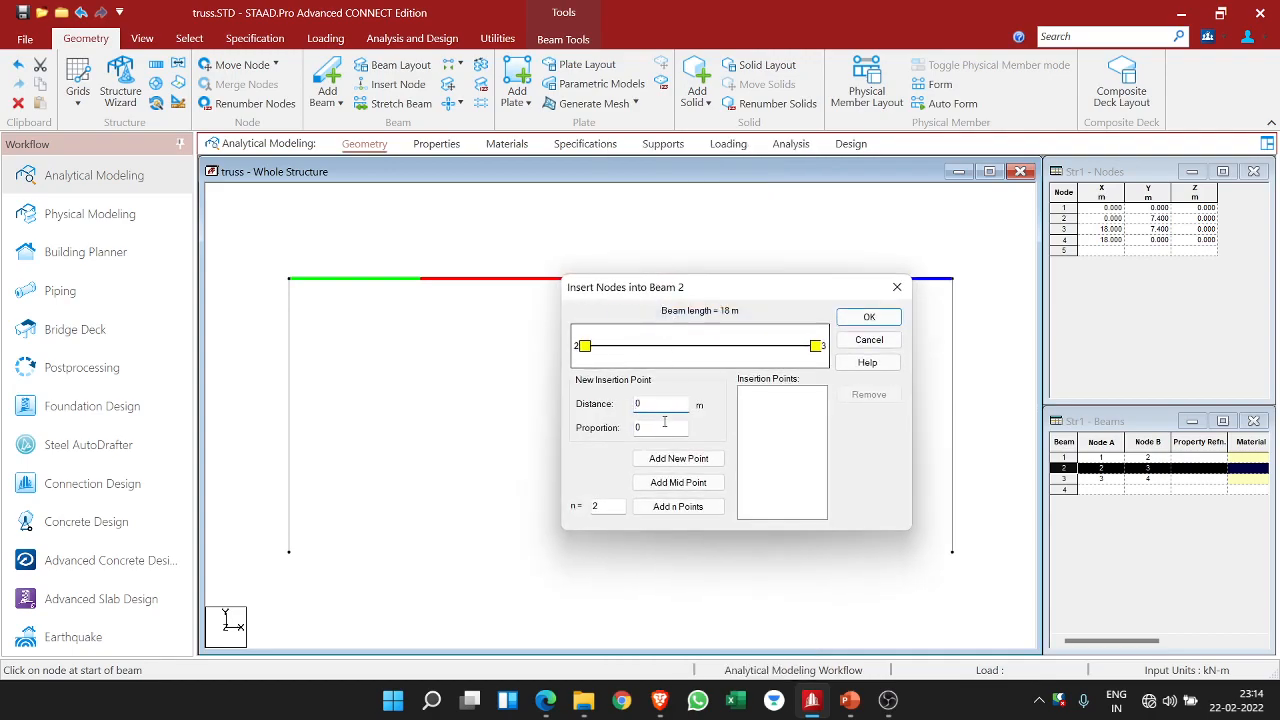
pyautogui.click(679, 484)
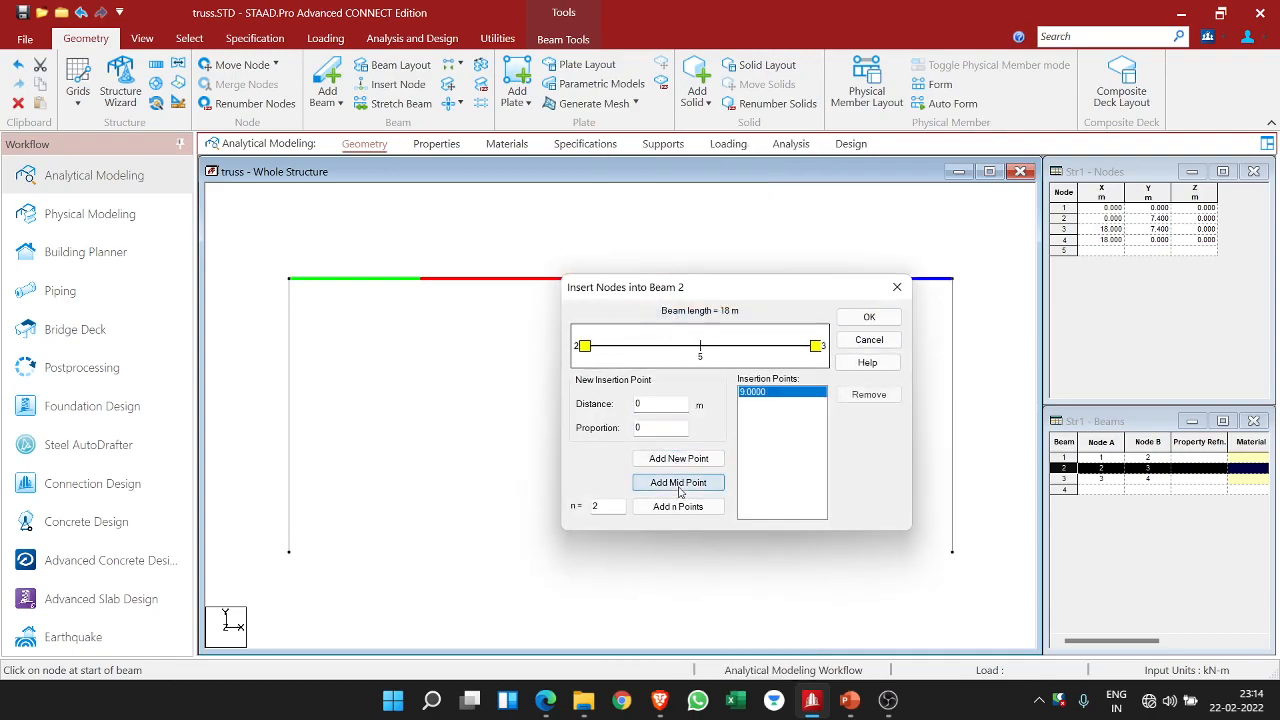
pyautogui.click(871, 318)
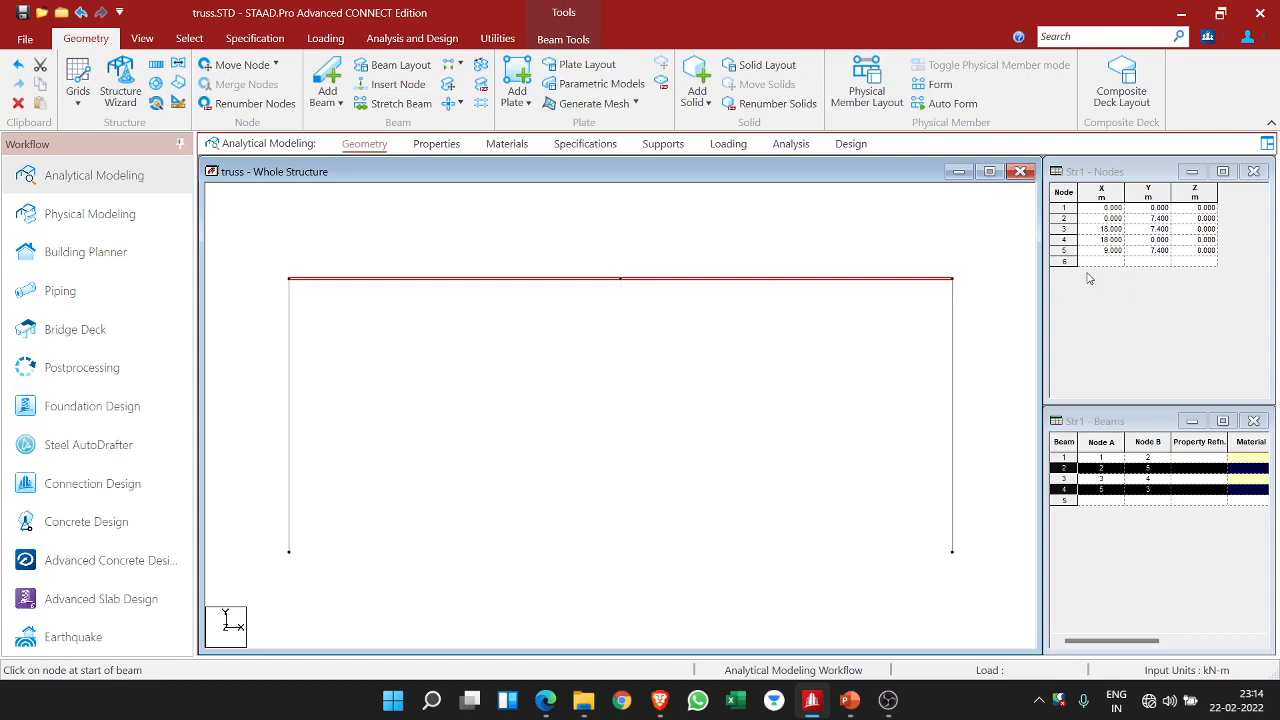
# - Check the apex coordinates on the PowerPoint sketch and enter a sixth node at X 9 m and Y 10.854 m in STAAD.Pro
pyautogui.click(850, 701)
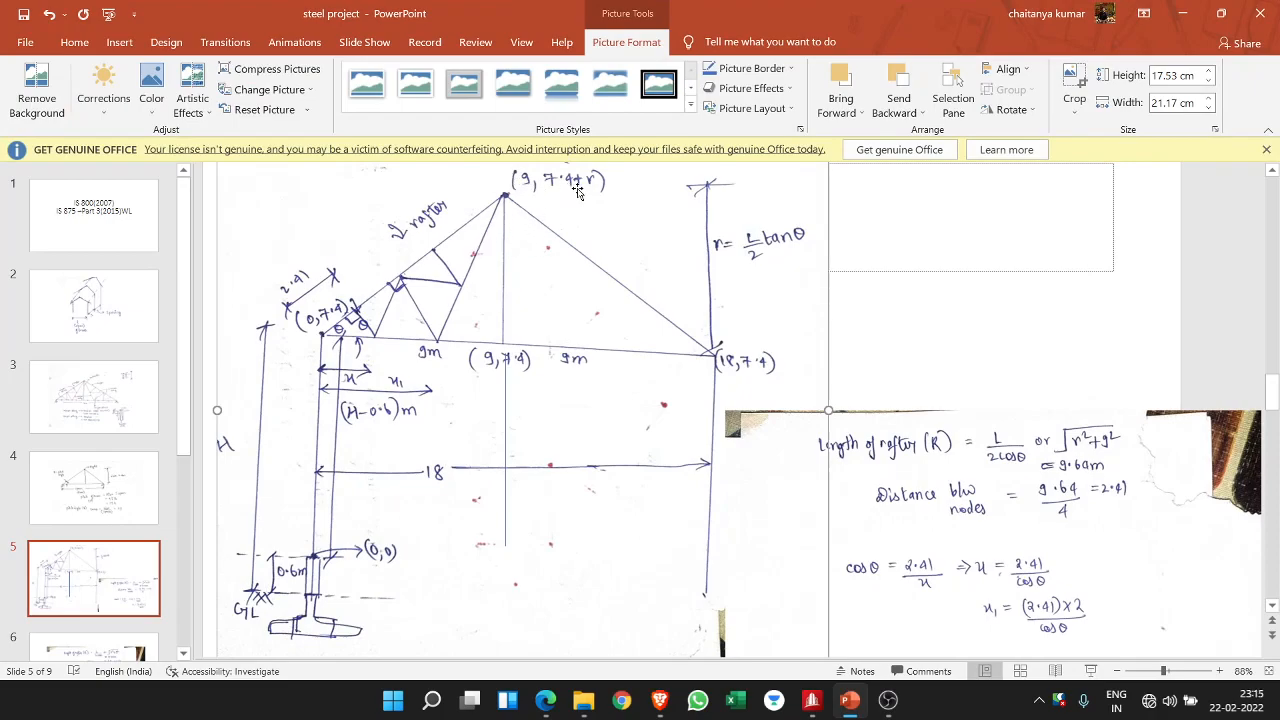
pyautogui.click(855, 703)
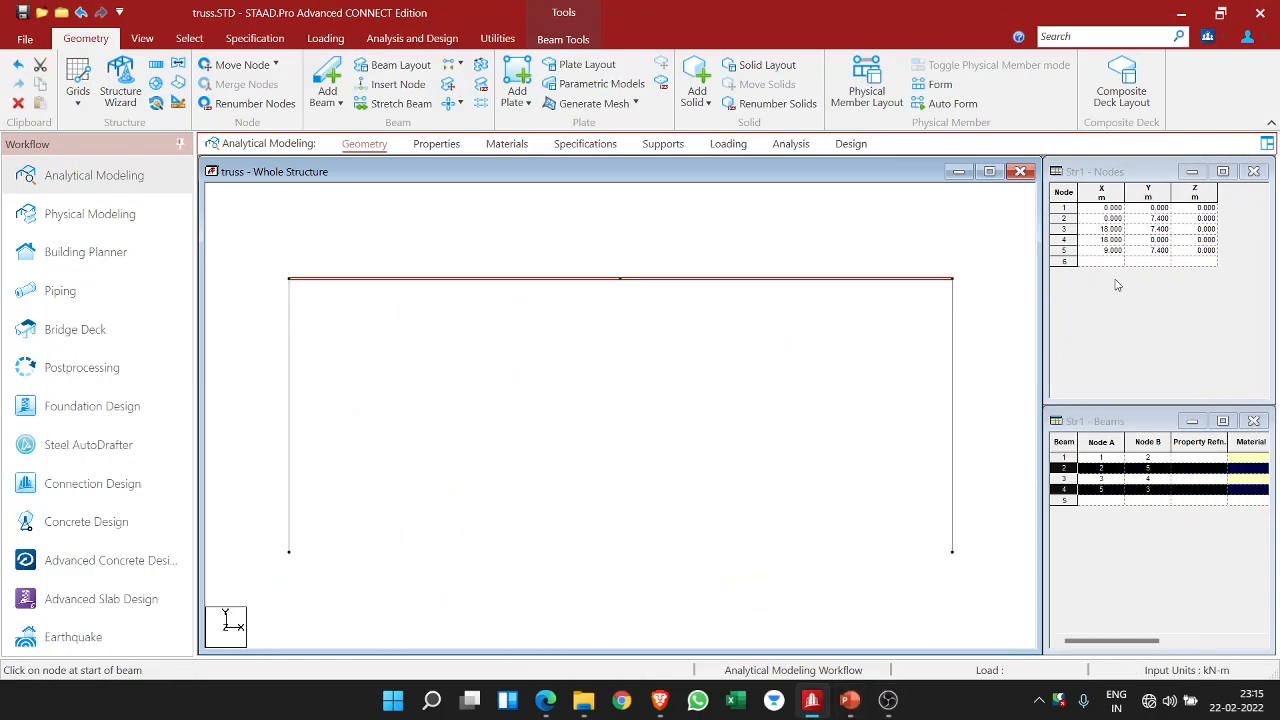
pyautogui.click(1092, 262)
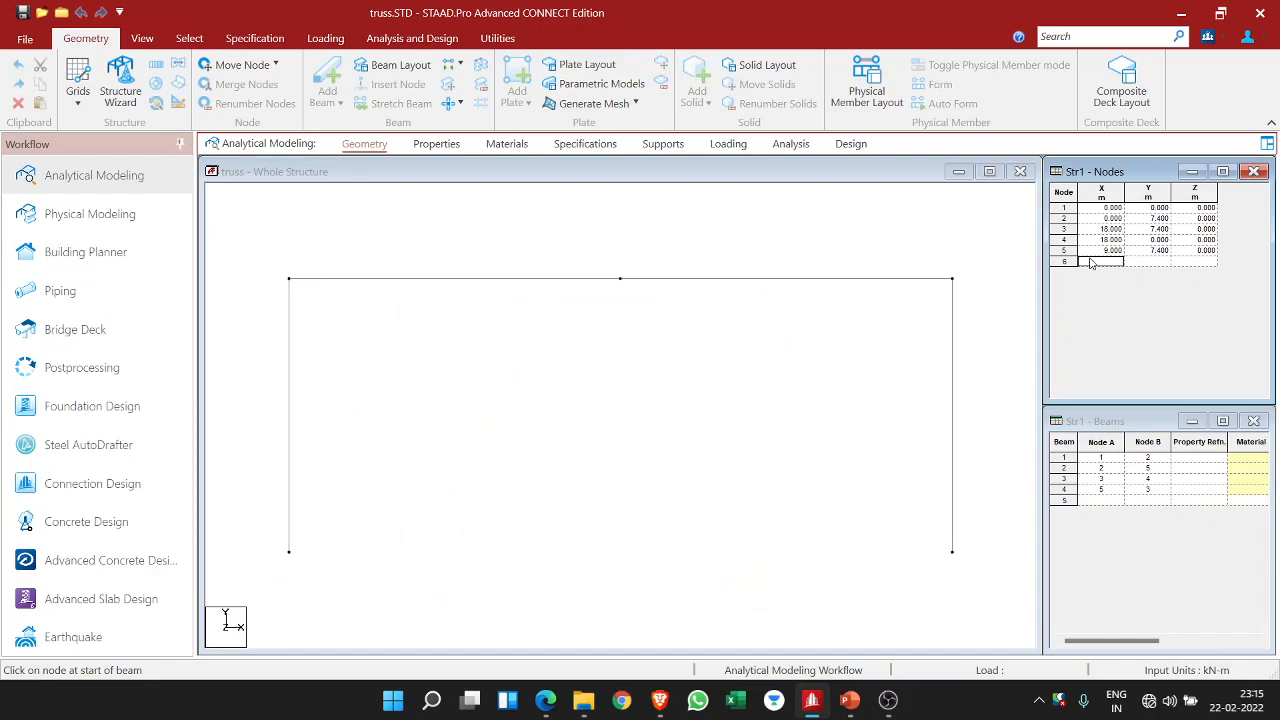
pyautogui.write('9')
pyautogui.press('Tab')
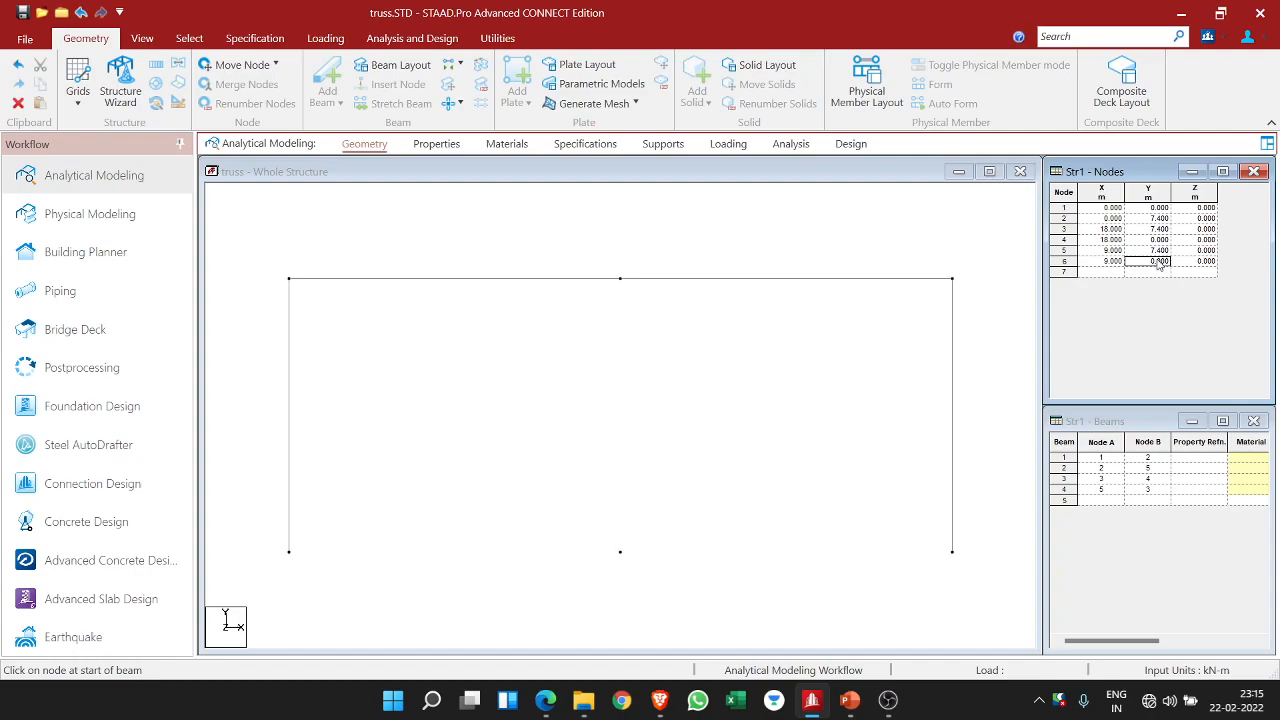
pyautogui.write('10.854')
pyautogui.click(1099, 274)
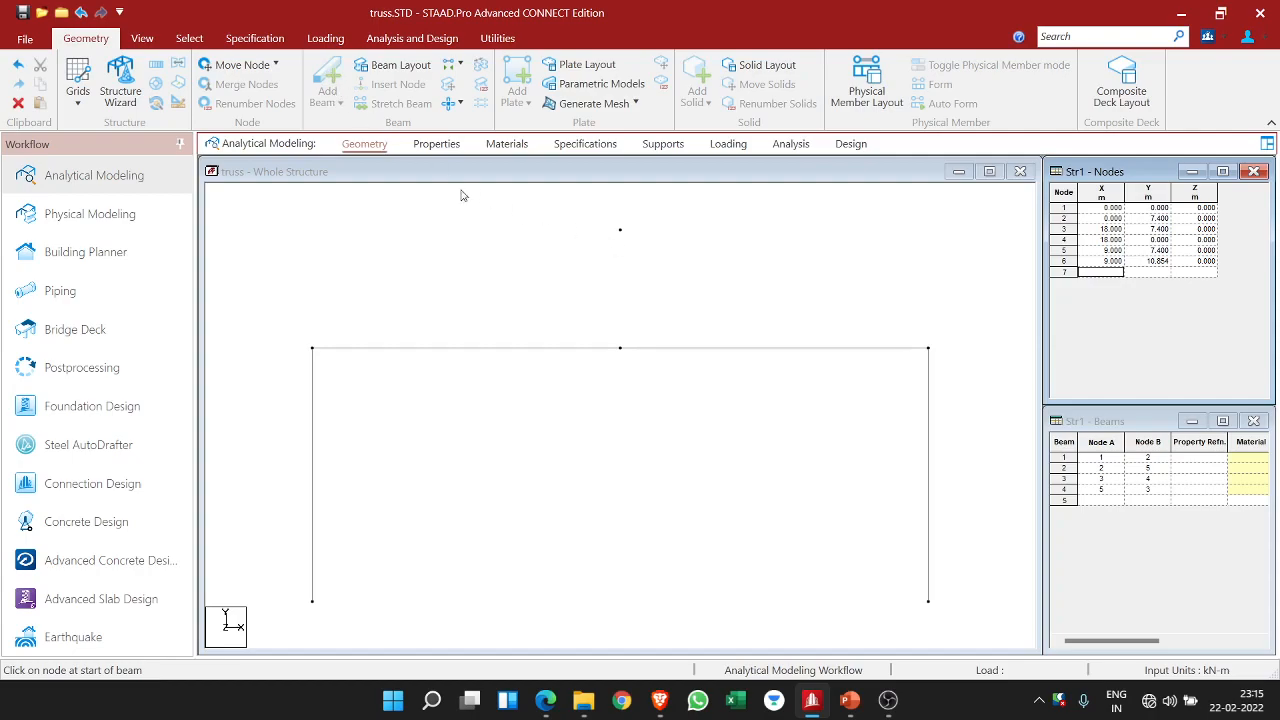
# - Add beams from the apex node to the tie's midpoint node and to the top of the left column
pyautogui.click(540, 266)
pyautogui.click(328, 88)
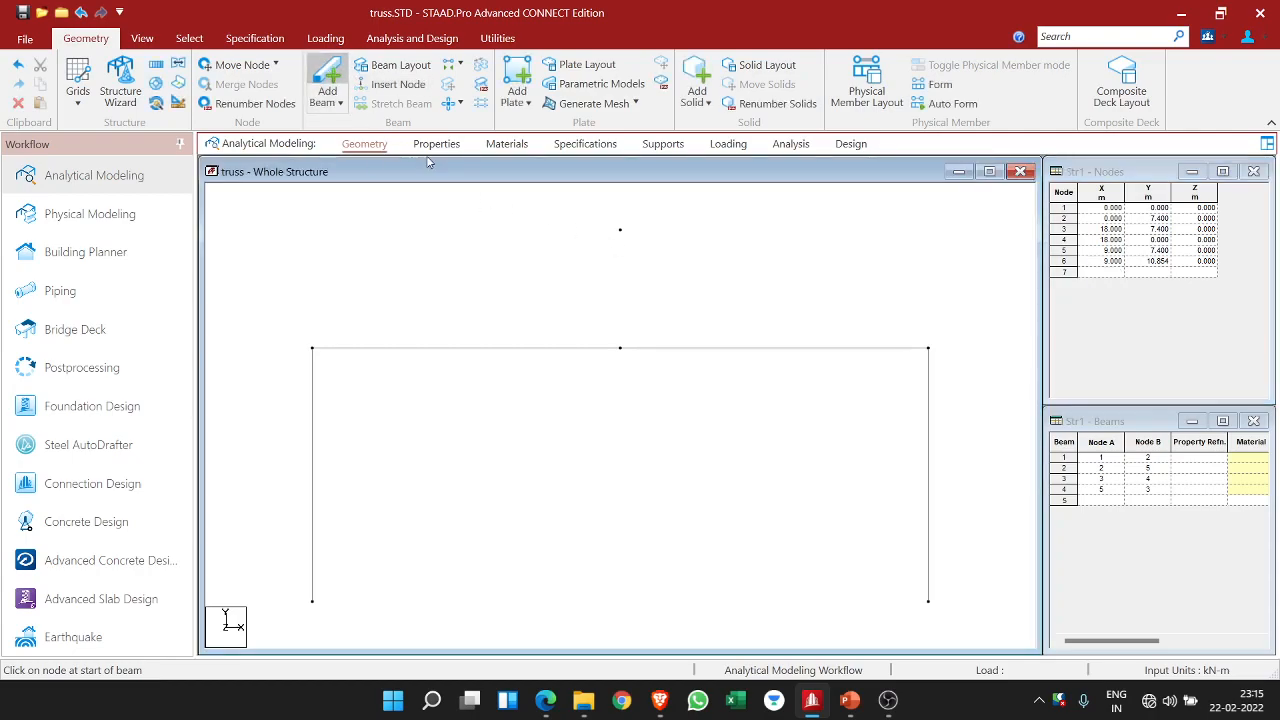
pyautogui.click(620, 231)
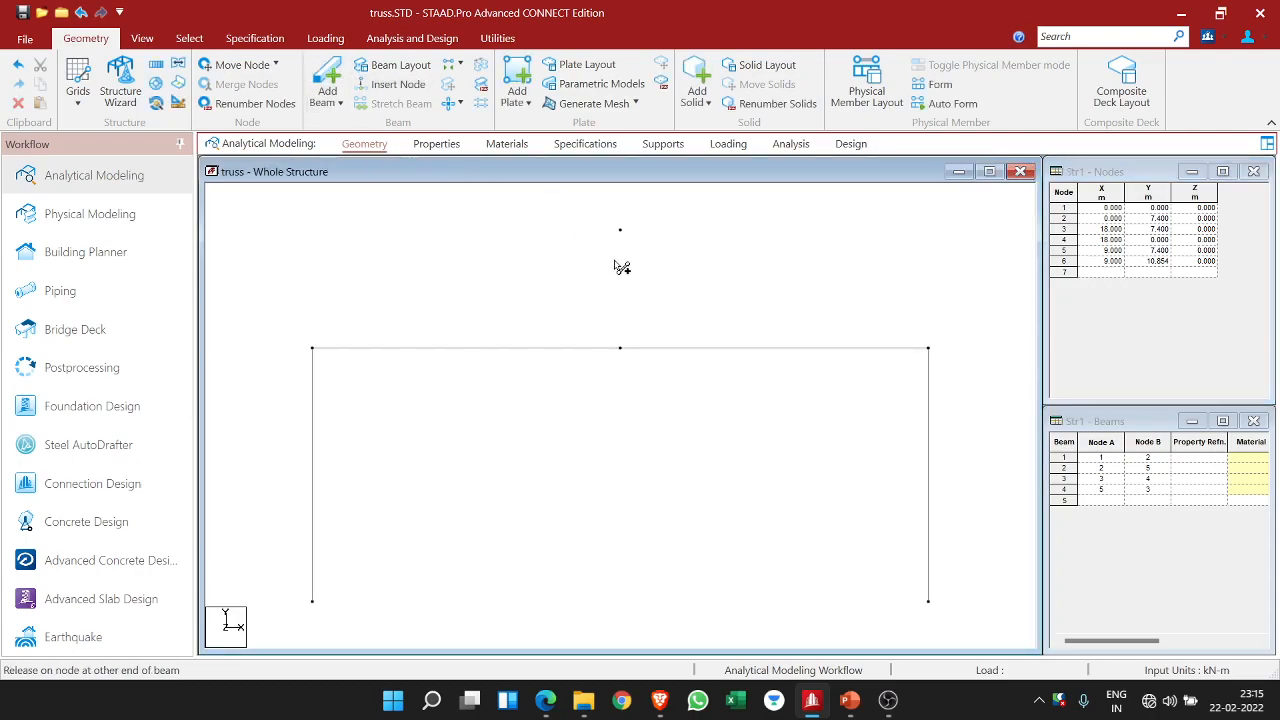
pyautogui.click(620, 348)
pyautogui.moveTo(620, 231); pyautogui.dragTo(313, 348)
# - Add a beam from the apex node to the top of the right column to form the second rafter
pyautogui.moveTo(620, 231); pyautogui.dragTo(926, 345)
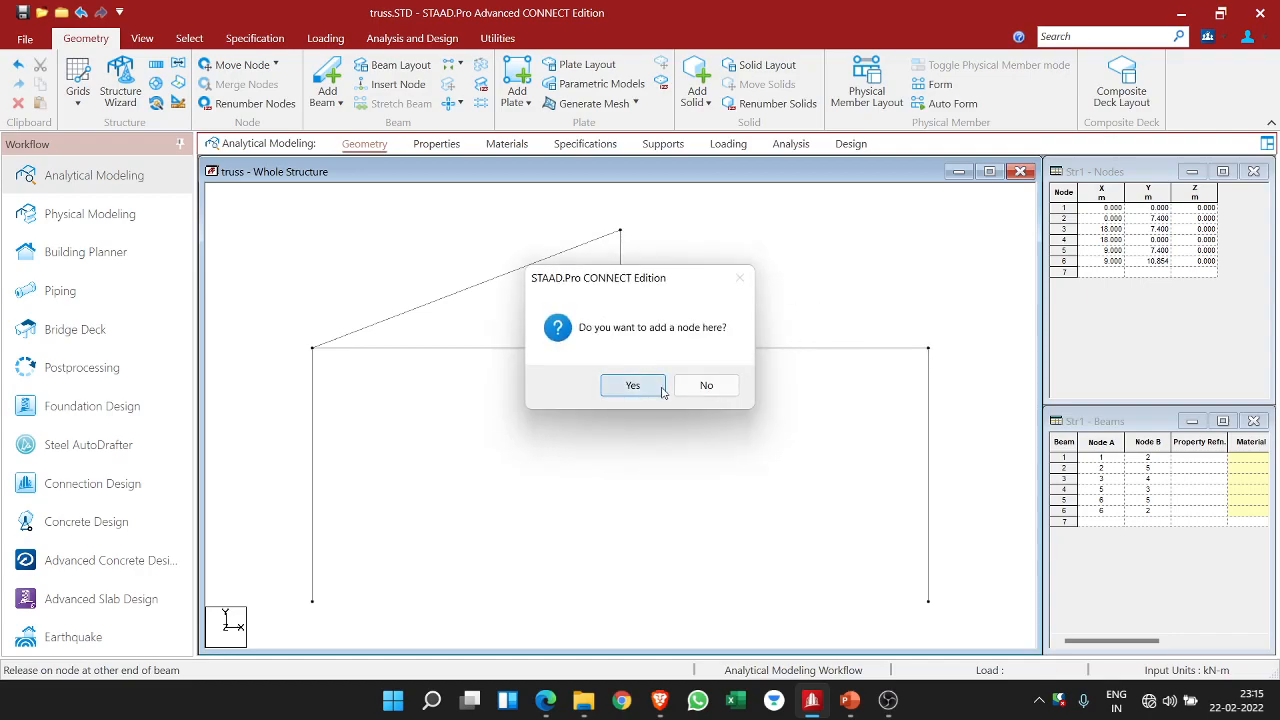
pyautogui.click(658, 391)
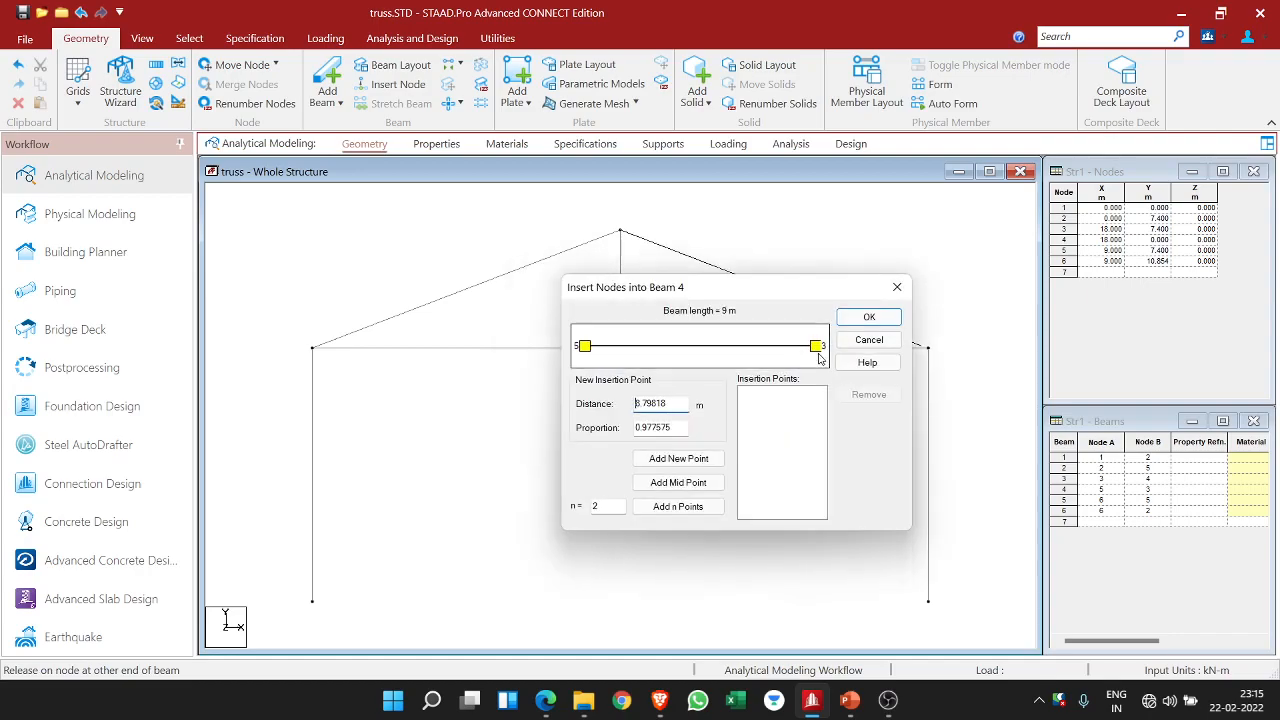
pyautogui.click(866, 318)
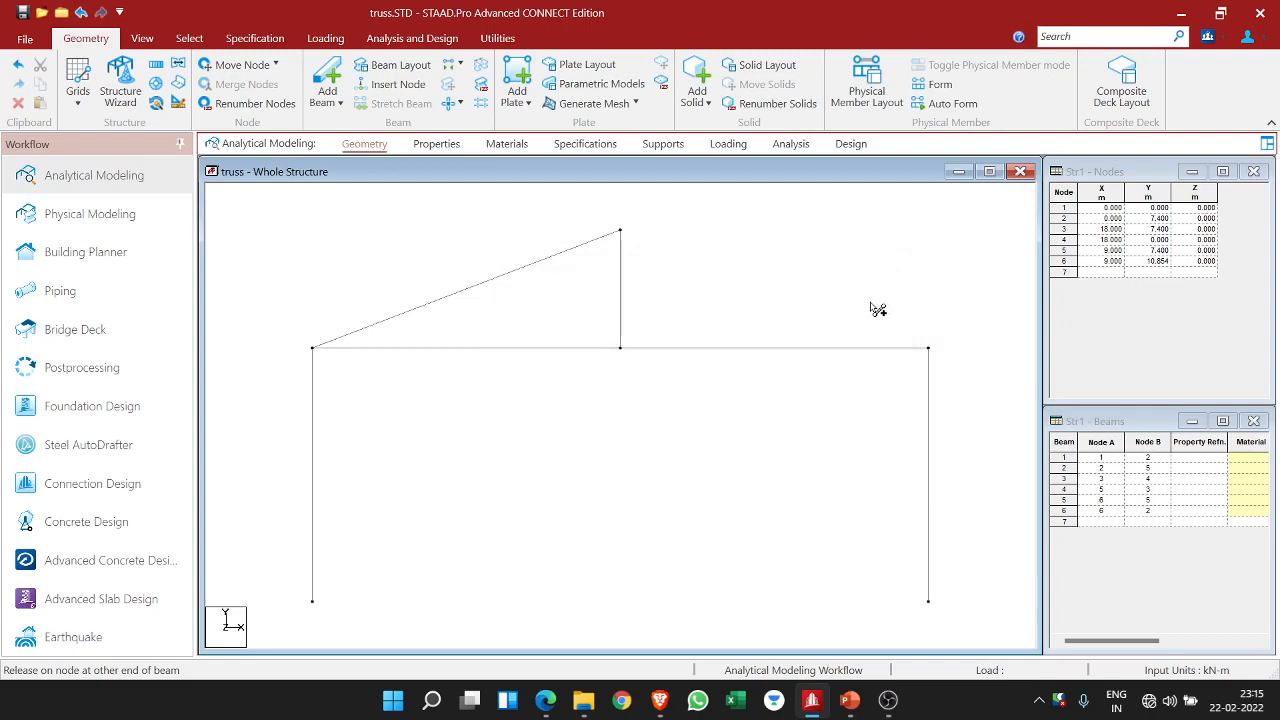
pyautogui.moveTo(644, 236); pyautogui.dragTo(940, 354)
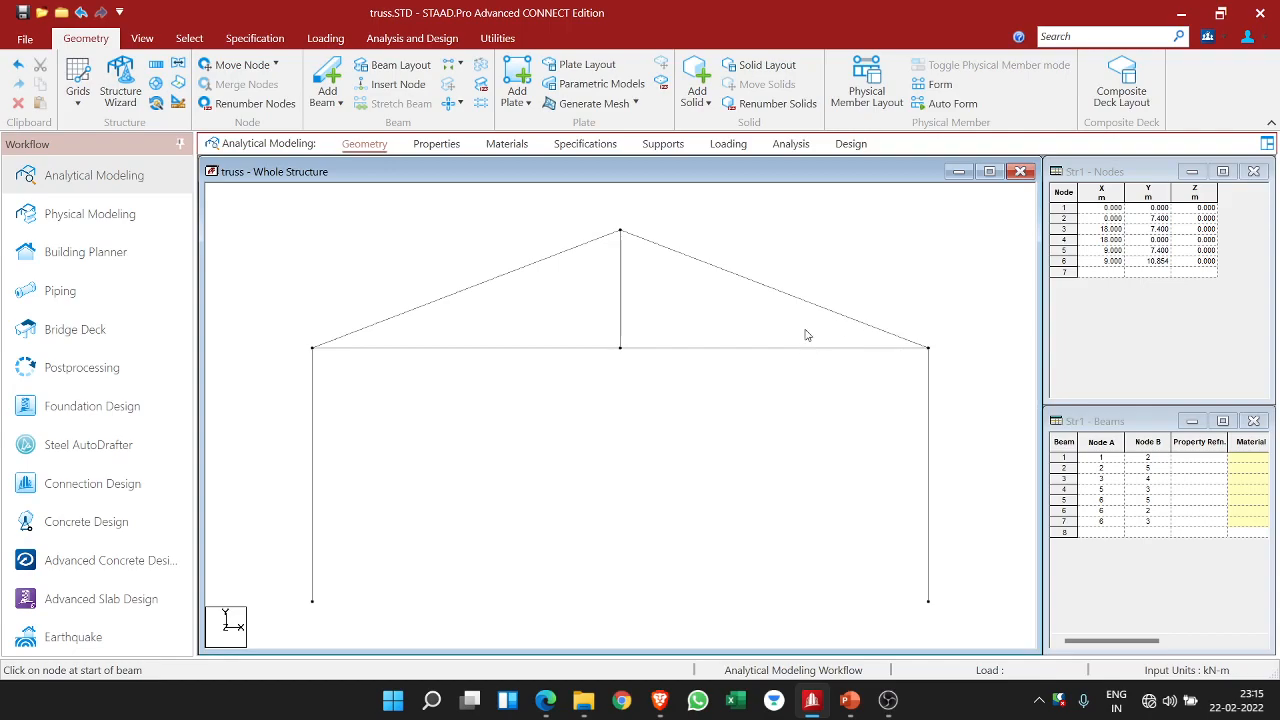
# - Insert two equally spaced nodes along the left rafter, checking the node spacing on the PowerPoint sketch
pyautogui.click(460, 292)
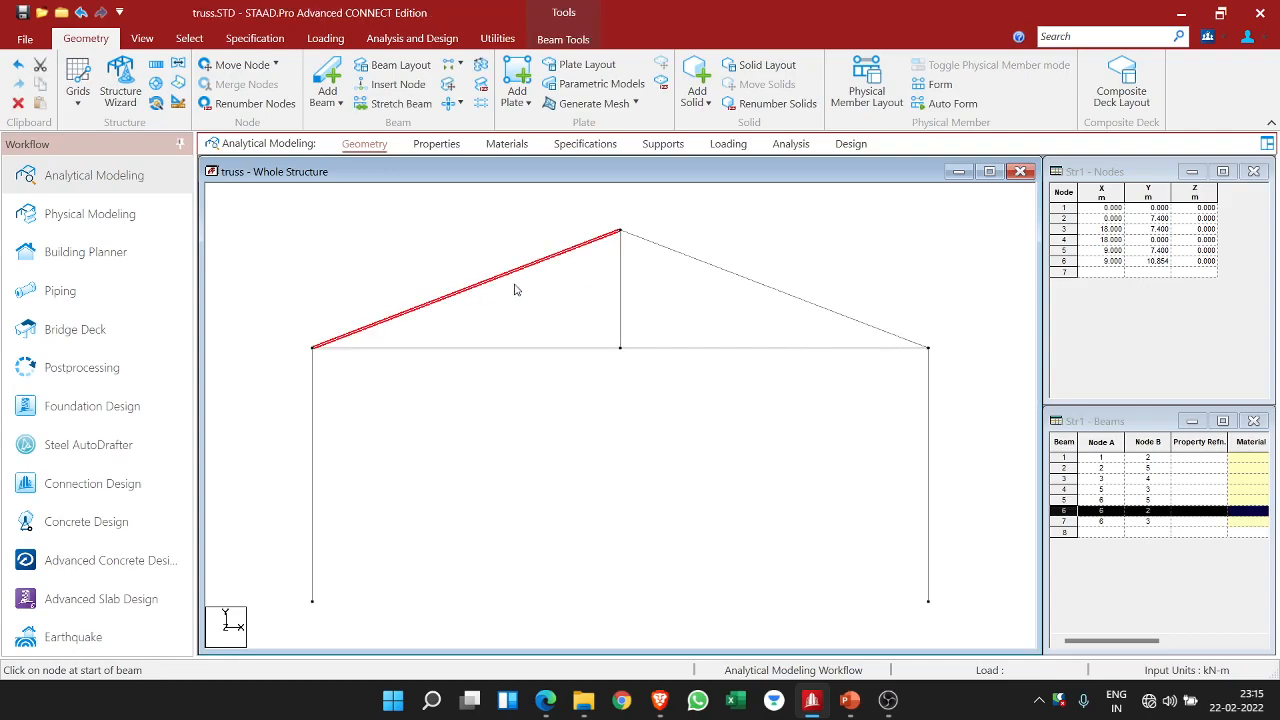
pyautogui.rightClick(511, 273)
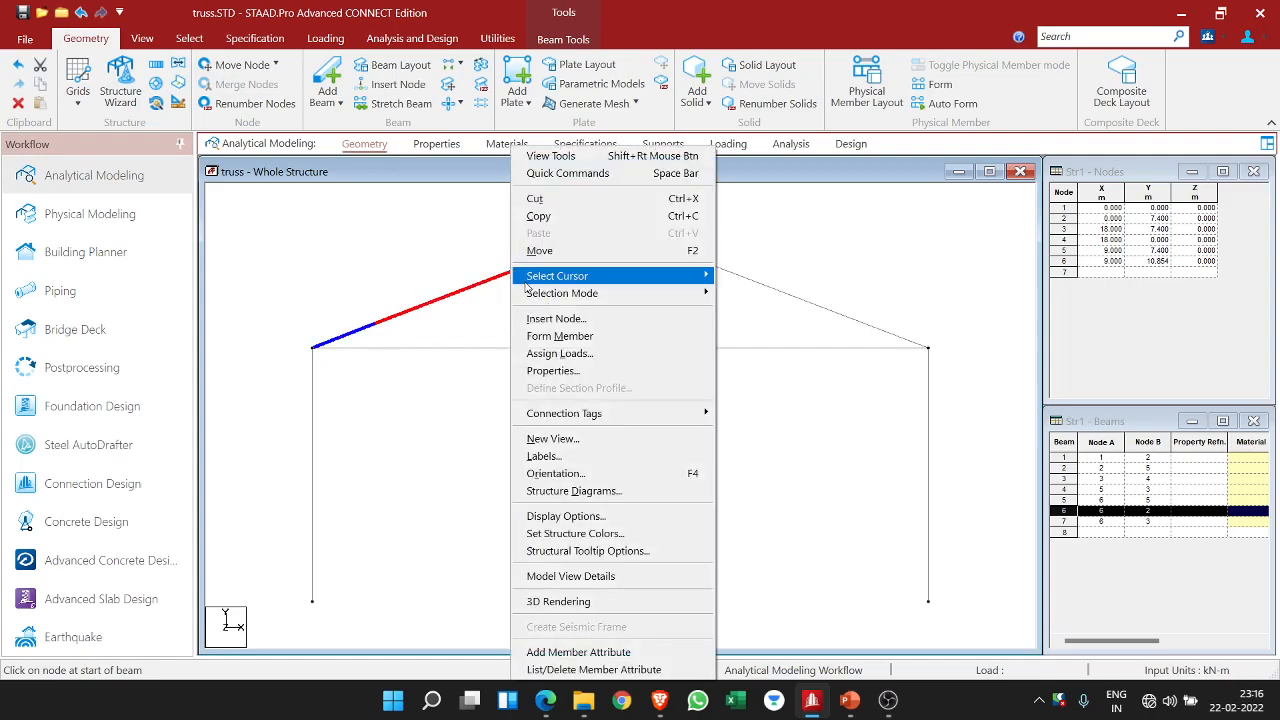
pyautogui.click(540, 319)
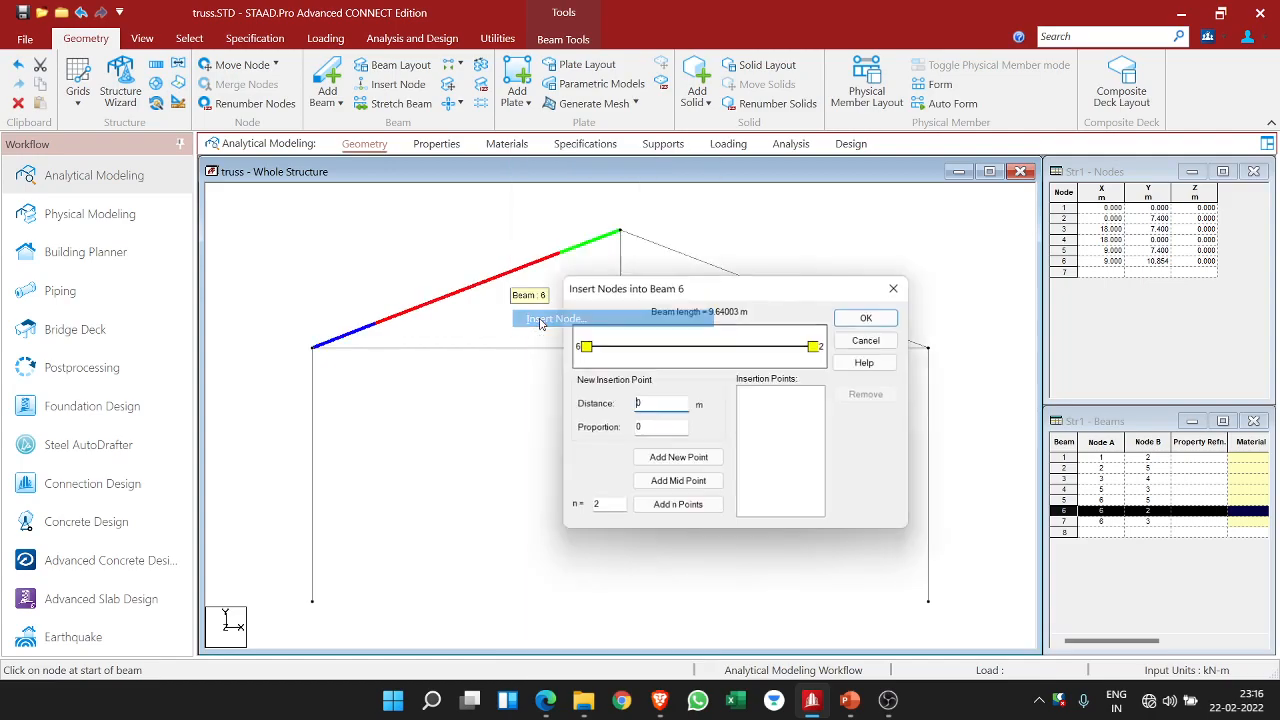
pyautogui.click(678, 506)
pyautogui.doubleClick(597, 507)
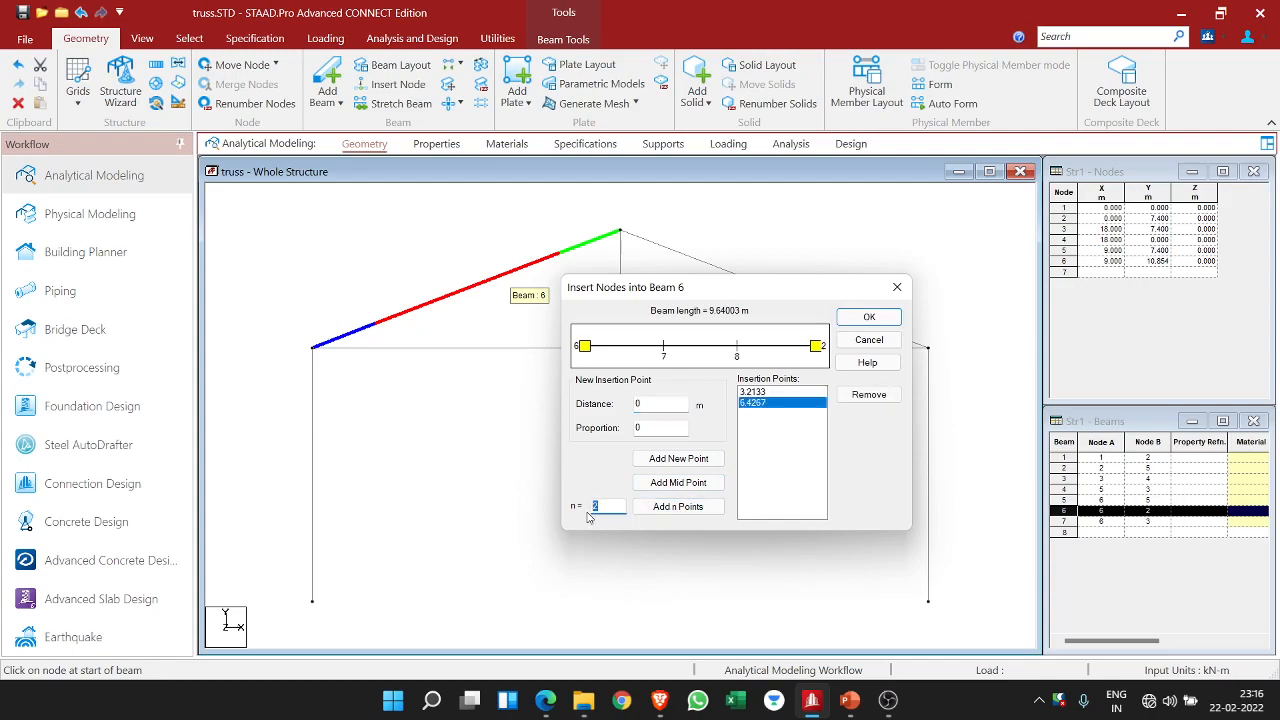
pyautogui.click(849, 700)
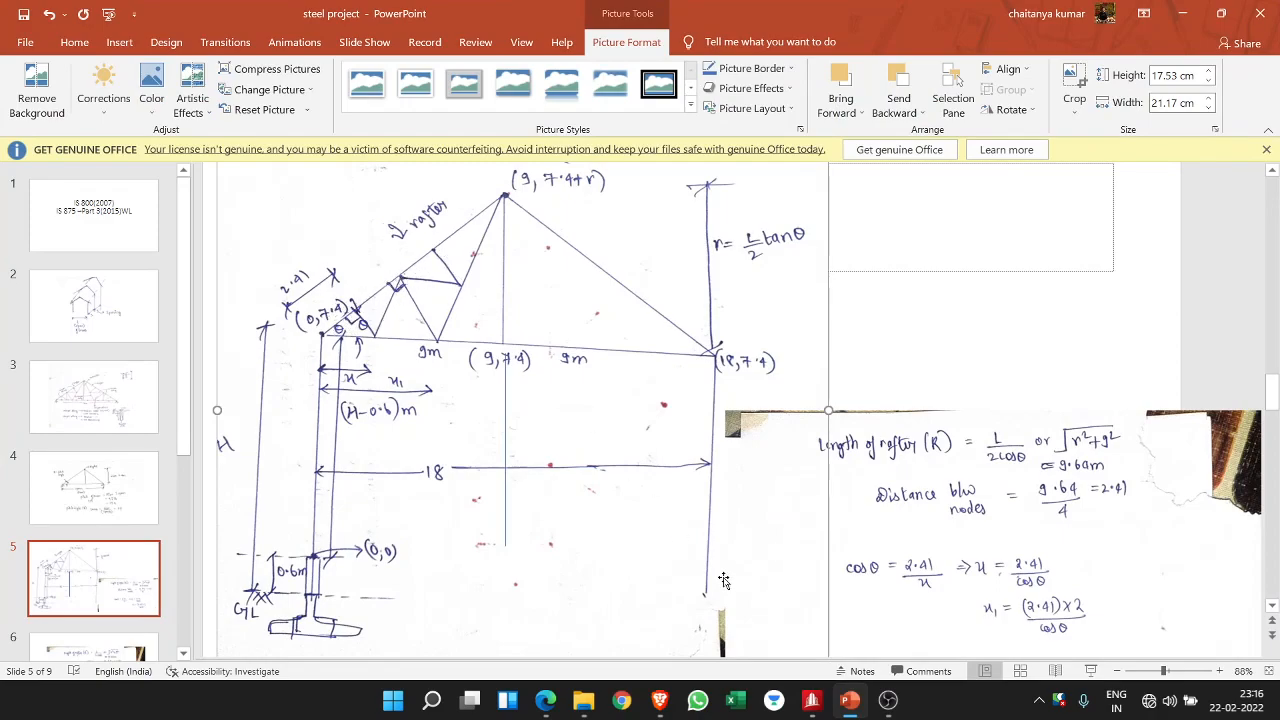
pyautogui.click(849, 700)
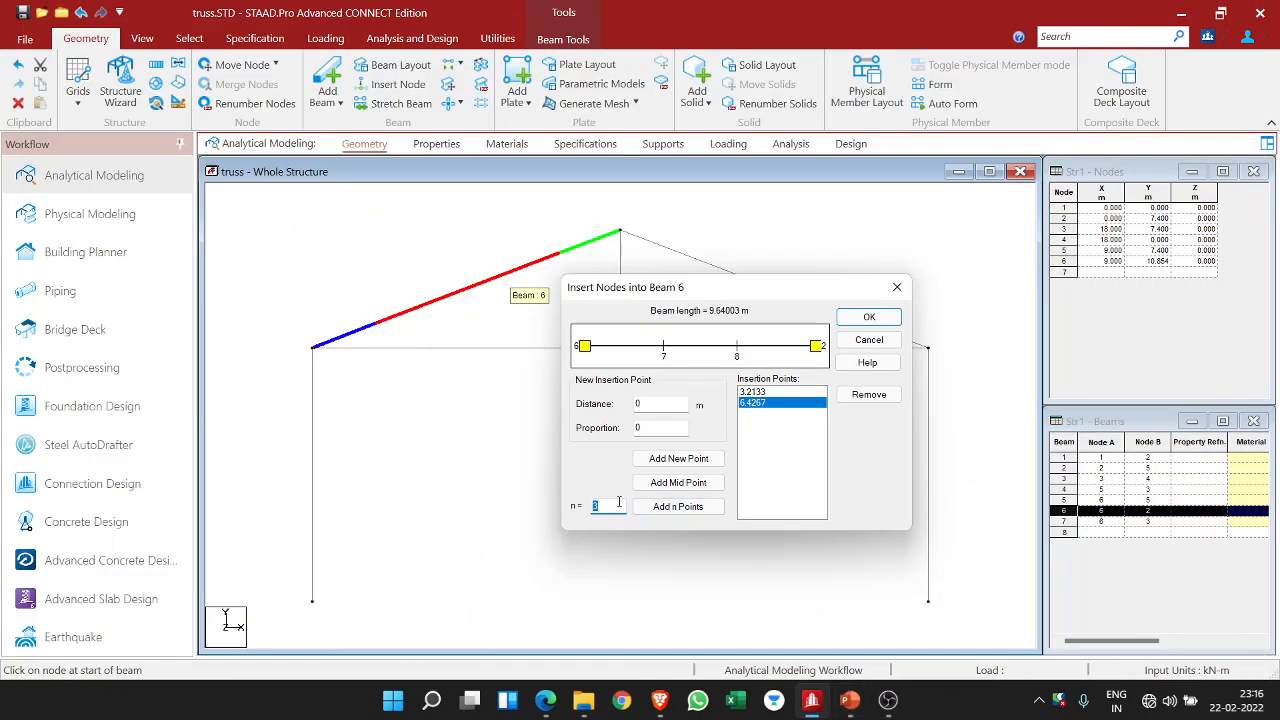
pyautogui.click(853, 318)
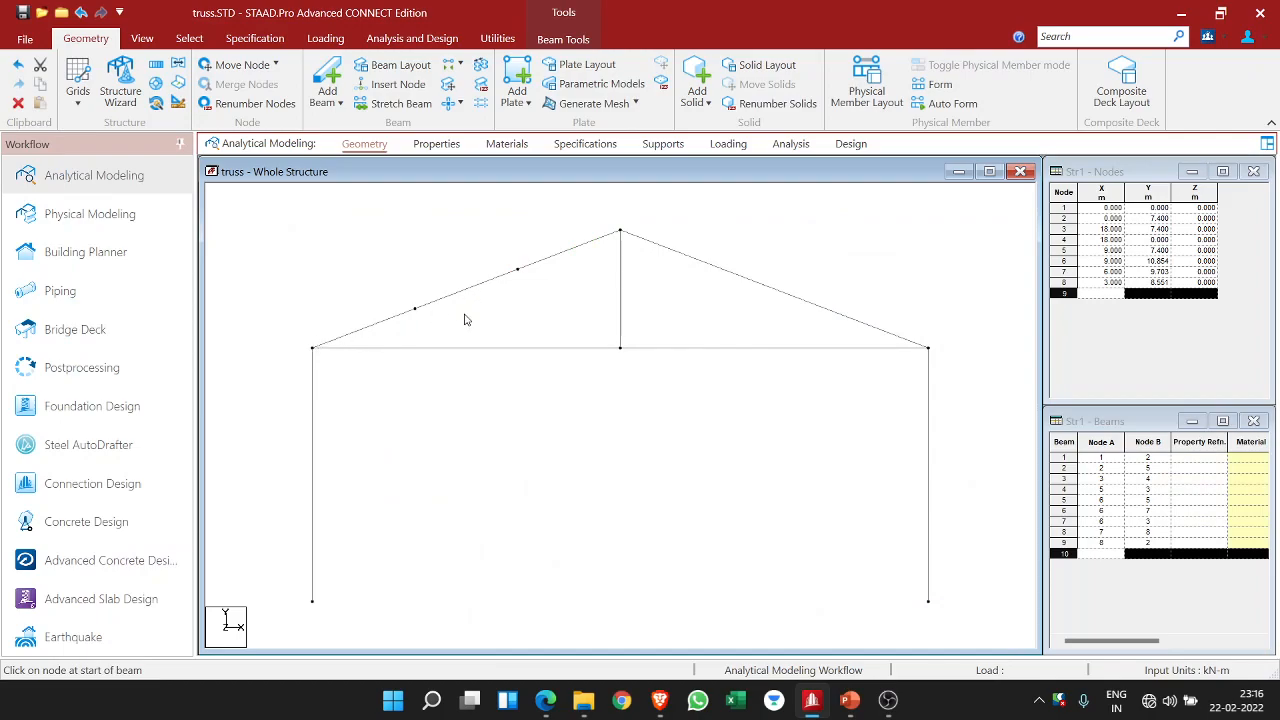
# - Select the left half of the horizontal tie, between the left column top and the midspan node
pyautogui.click(705, 268)
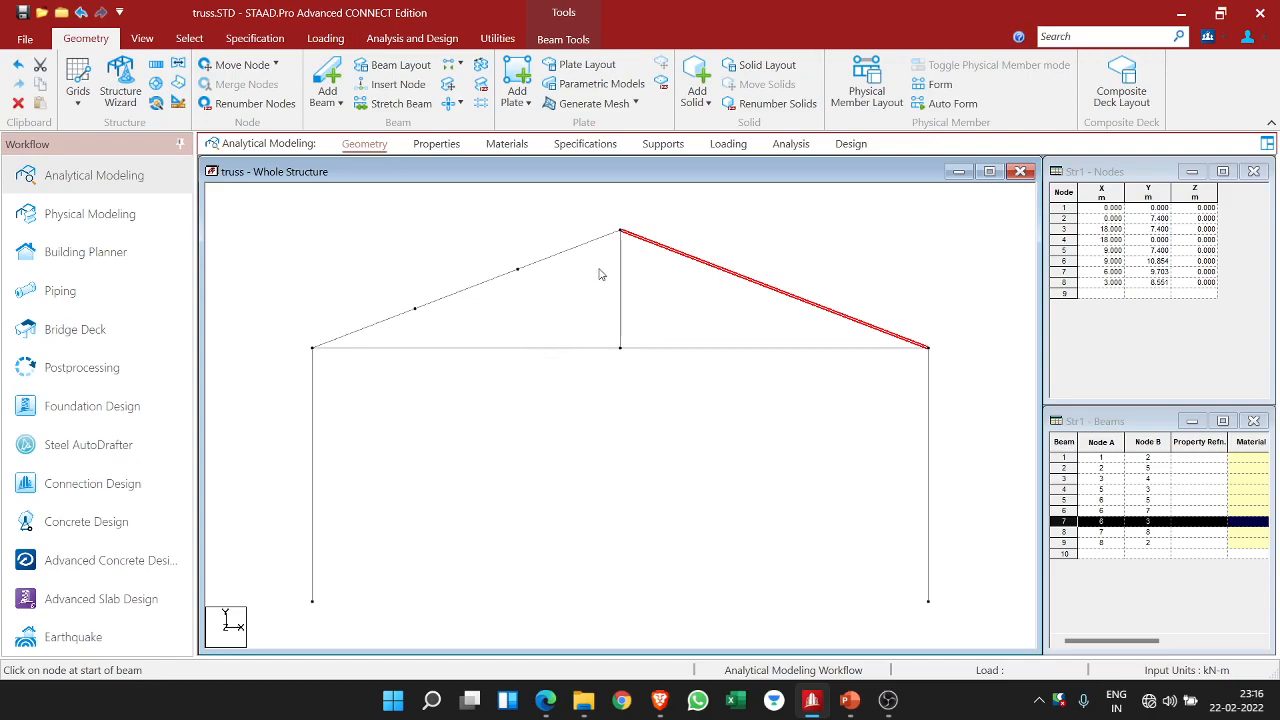
pyautogui.click(440, 349)
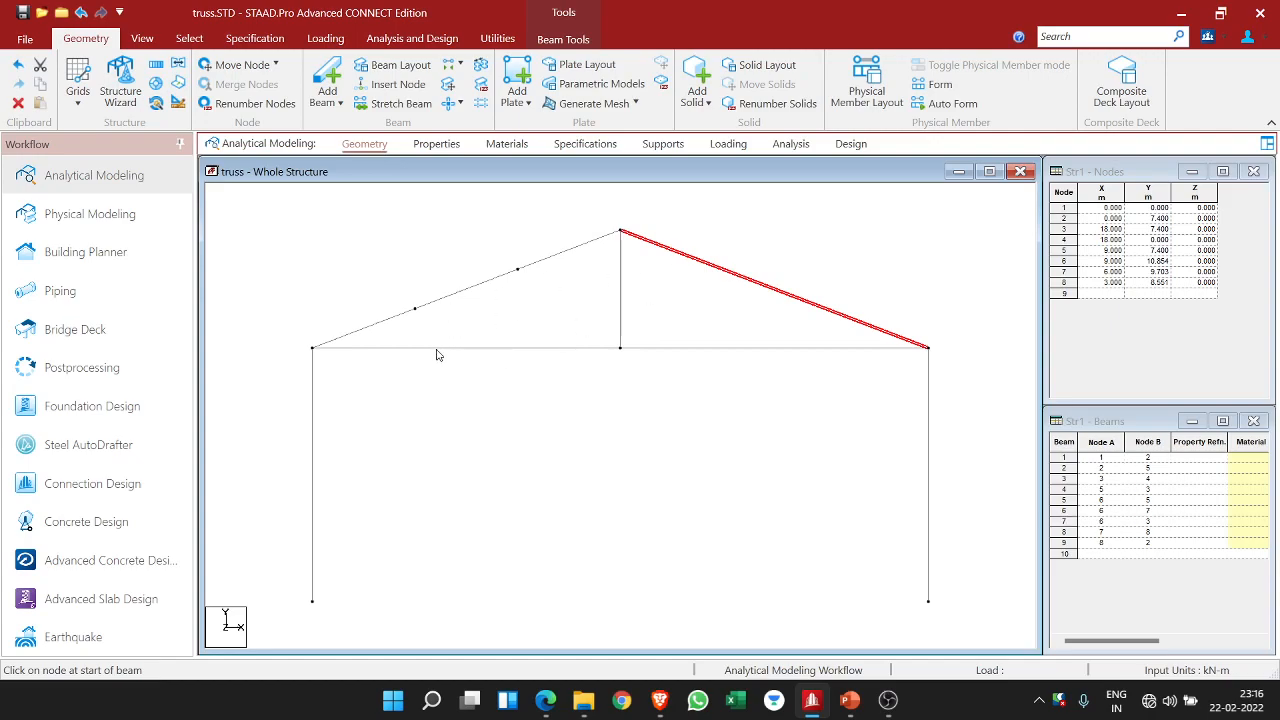
pyautogui.click(476, 402)
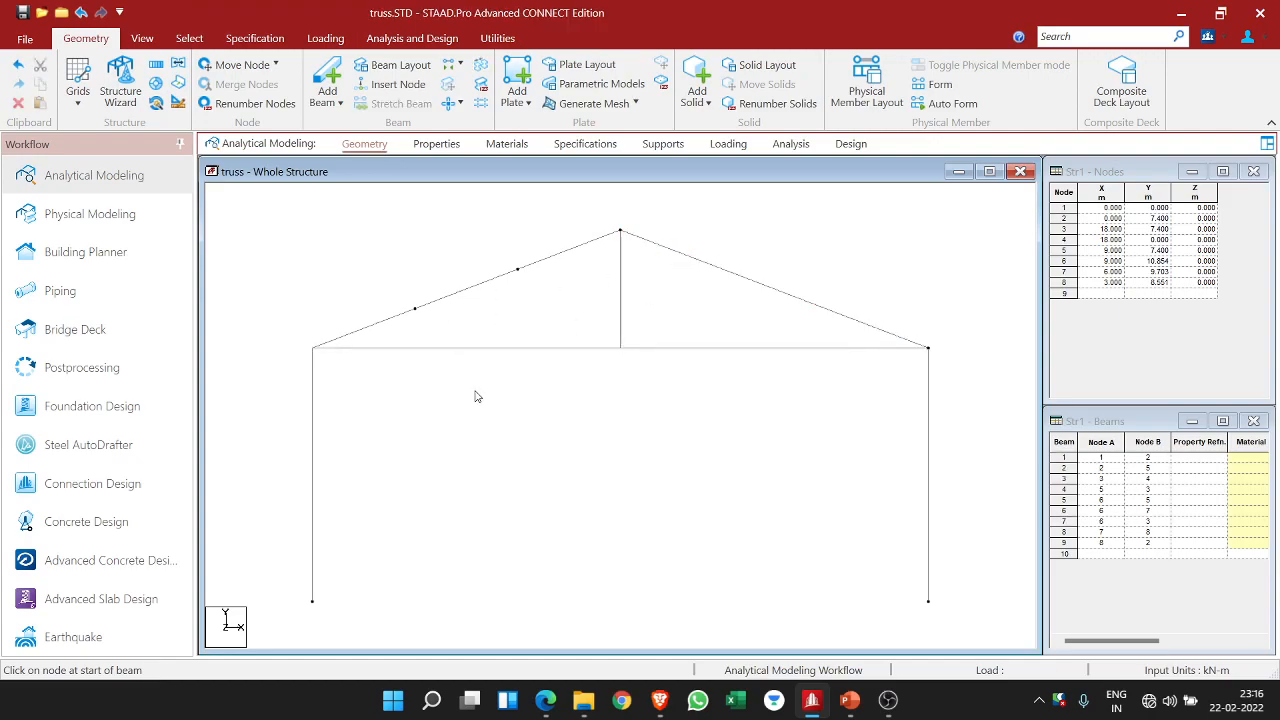
pyautogui.click(432, 355)
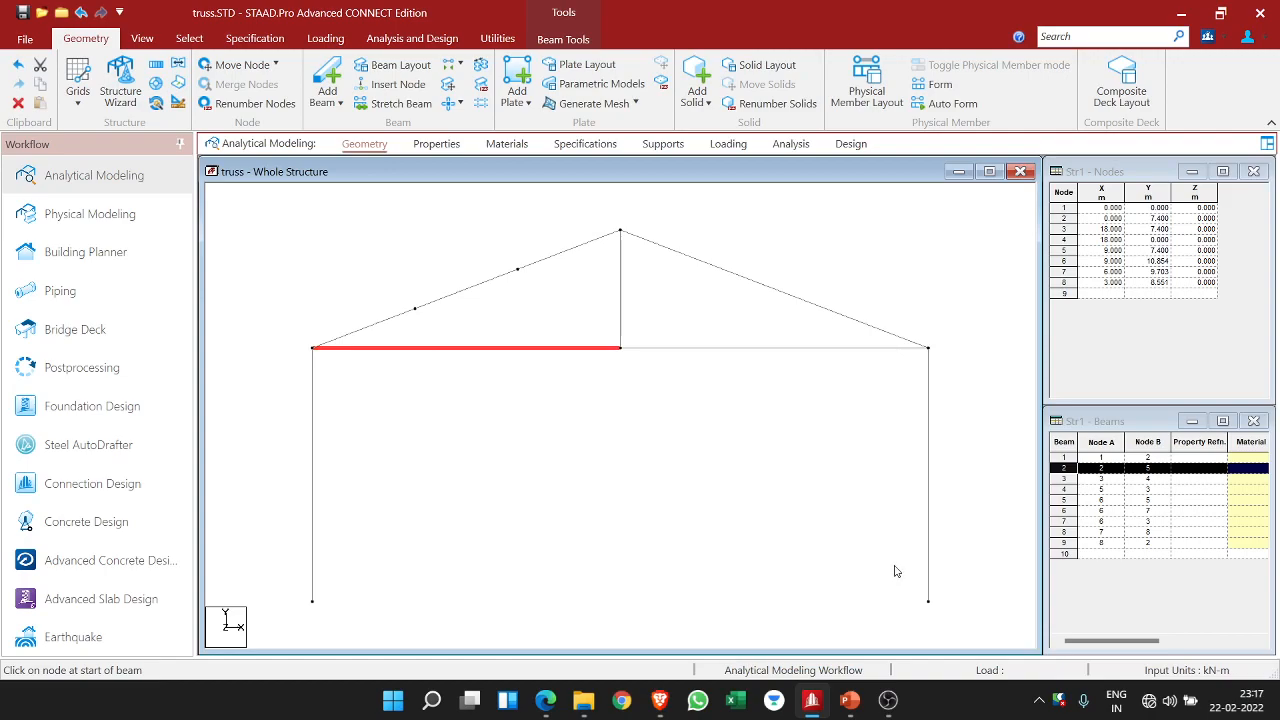
# - Review the truss sketch and the x and x1 node-distance formulas on slides 5 and 6 in PowerPoint, and return to STAAD.Pro
pyautogui.click(850, 700)
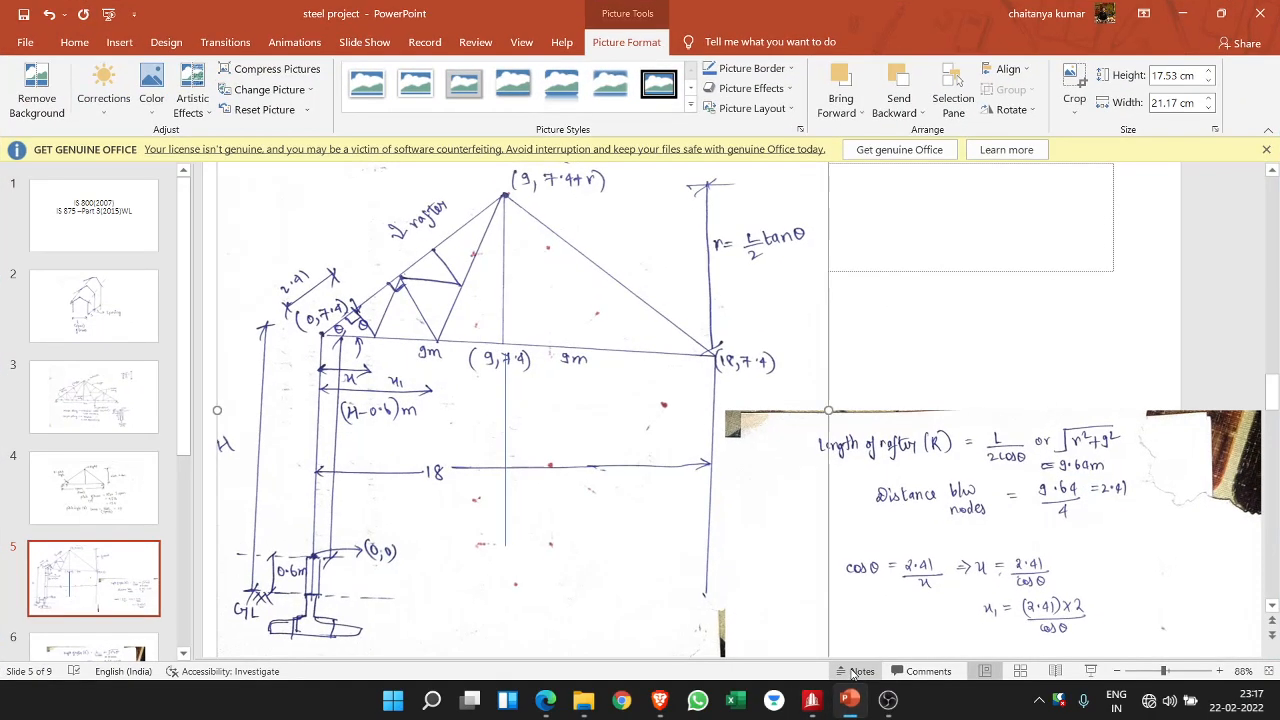
pyautogui.click(52, 481)
pyautogui.click(130, 600)
pyautogui.scroll(-1, 130, 603)
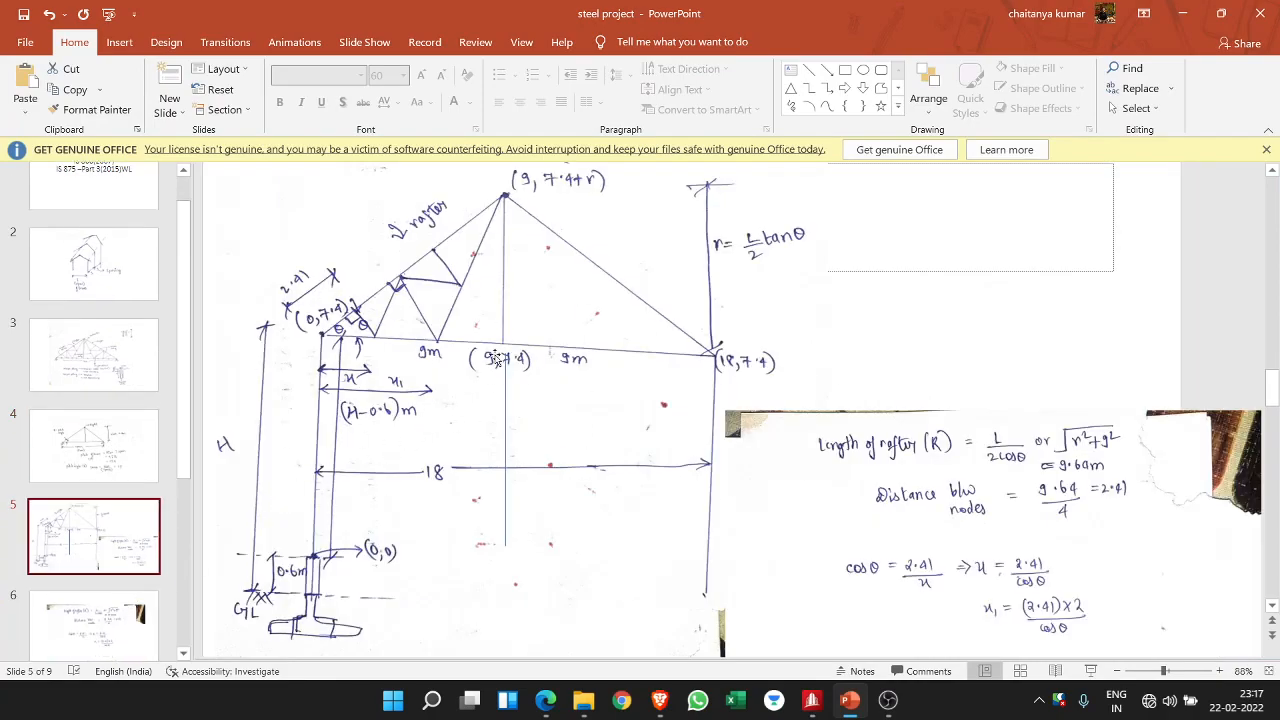
pyautogui.click(87, 634)
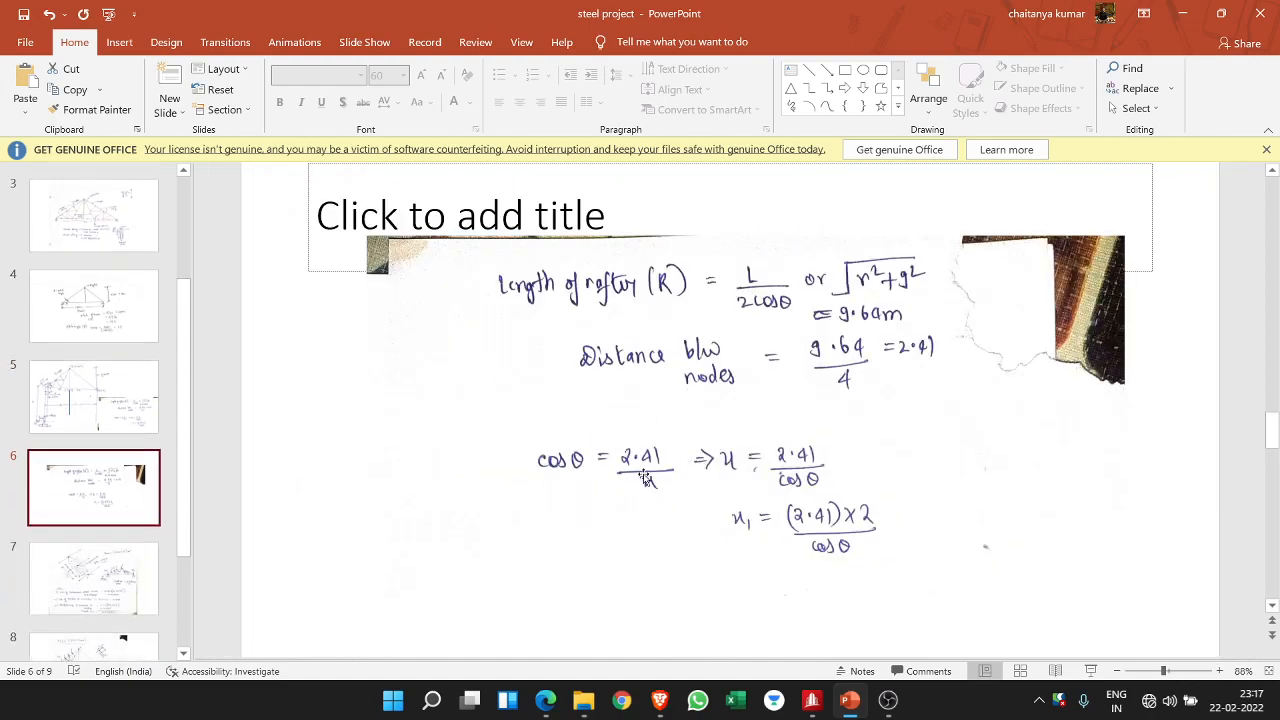
pyautogui.click(72, 405)
pyautogui.moveTo(850, 710)
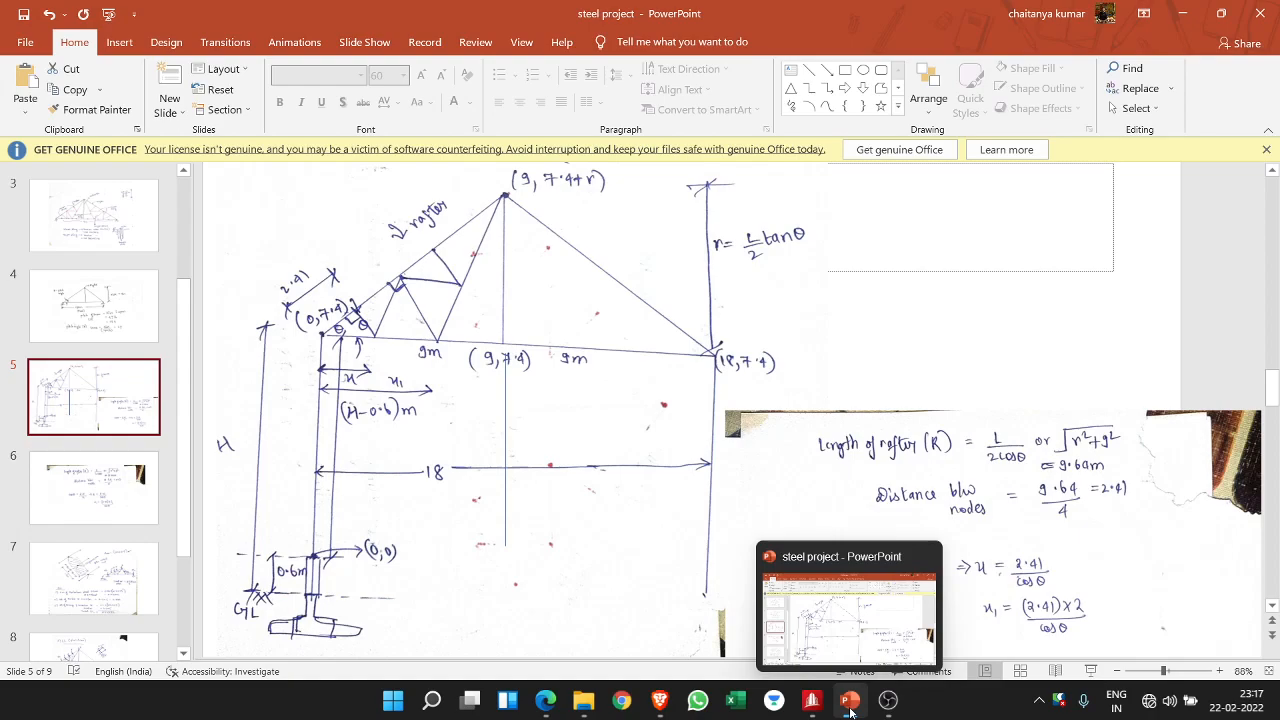
pyautogui.click(812, 702)
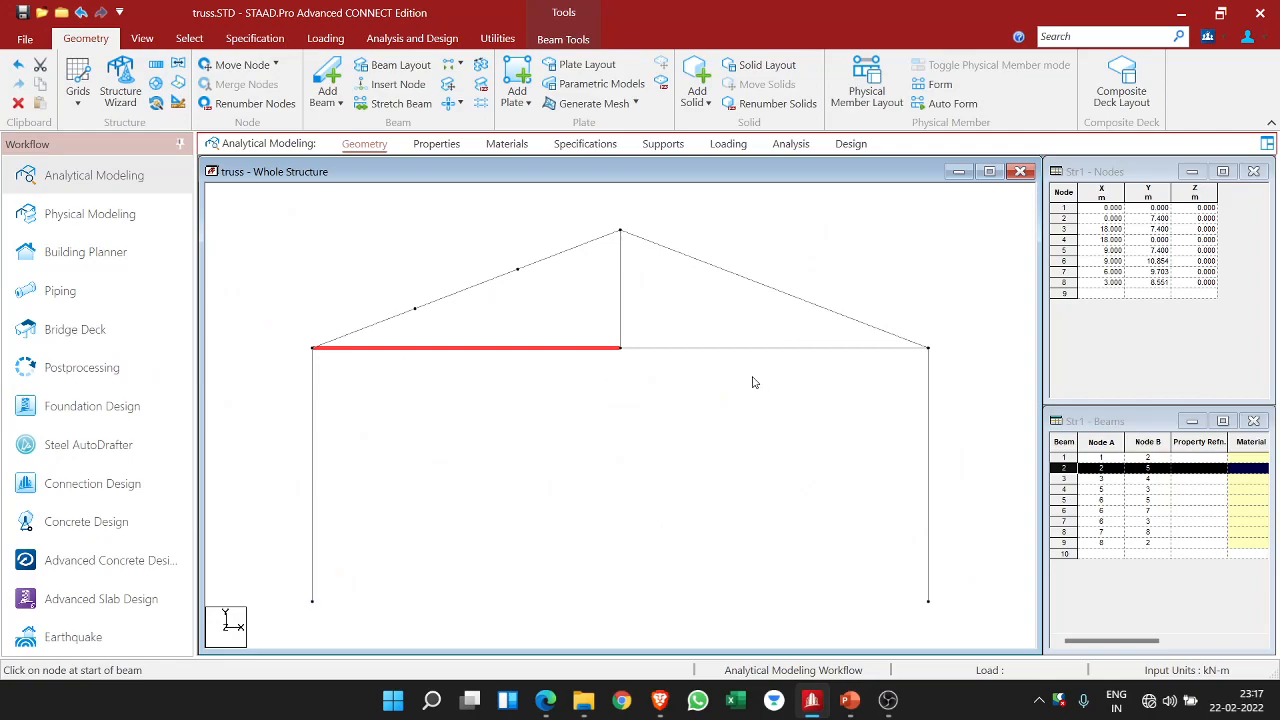
# - Insert two nodes into the left half of the tie at distances of 2.581 m and 5.163 m from the left column top
pyautogui.rightClick(497, 353)
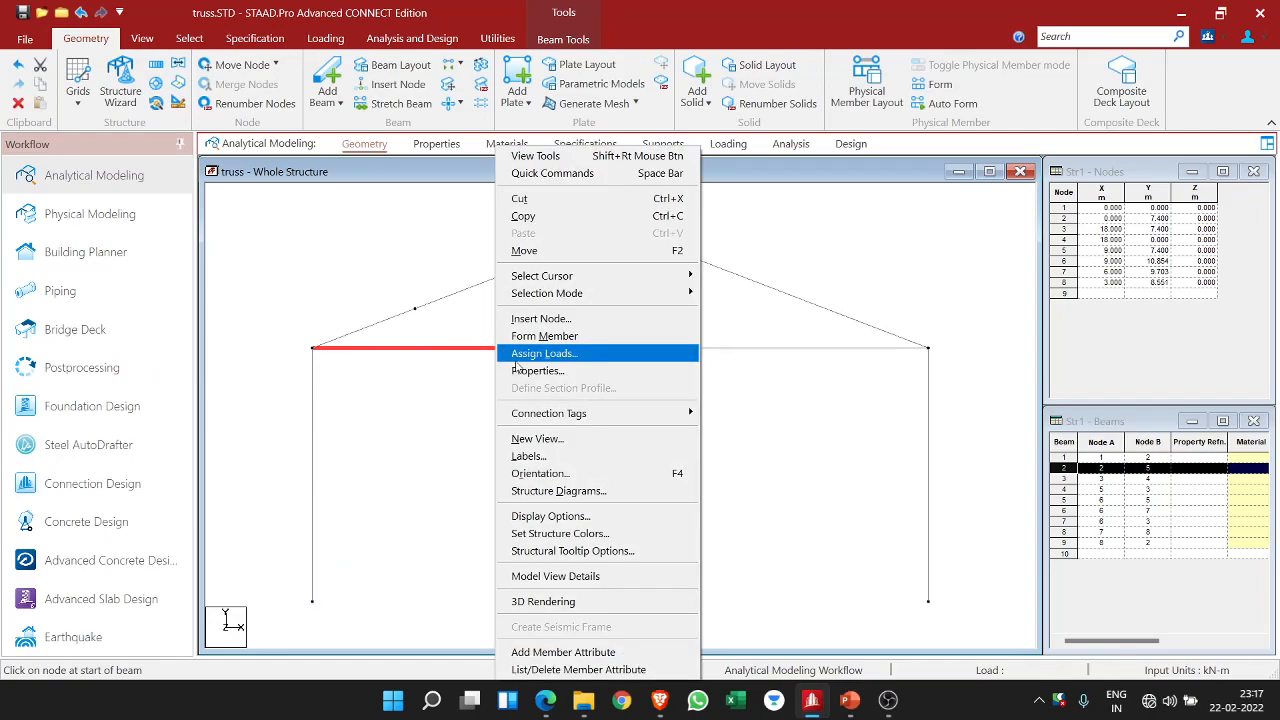
pyautogui.click(524, 318)
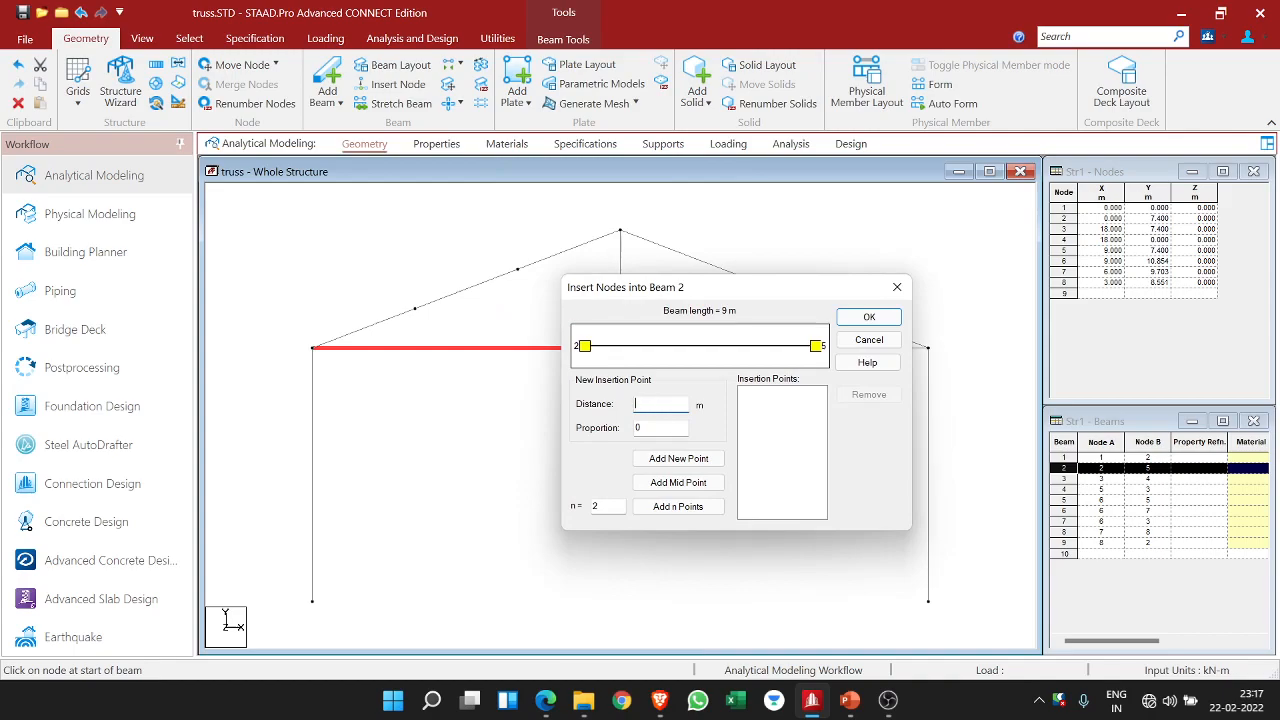
pyautogui.write('2.581')
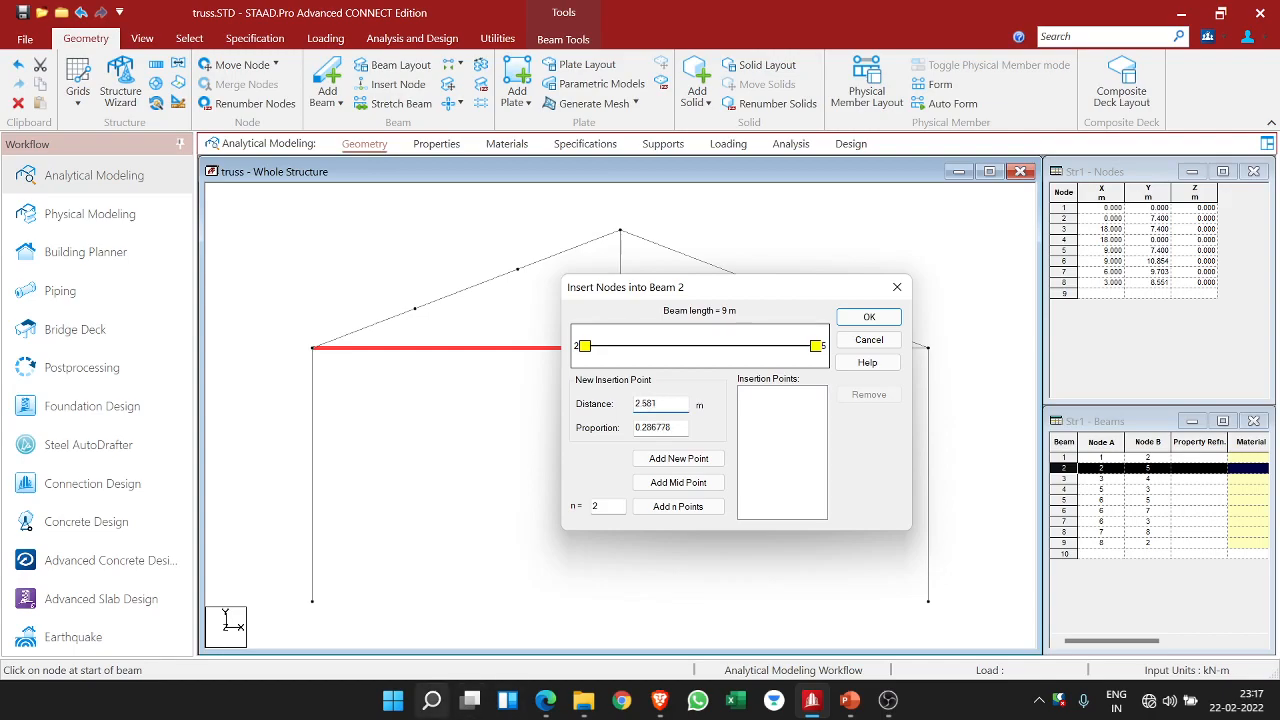
pyautogui.click(678, 458)
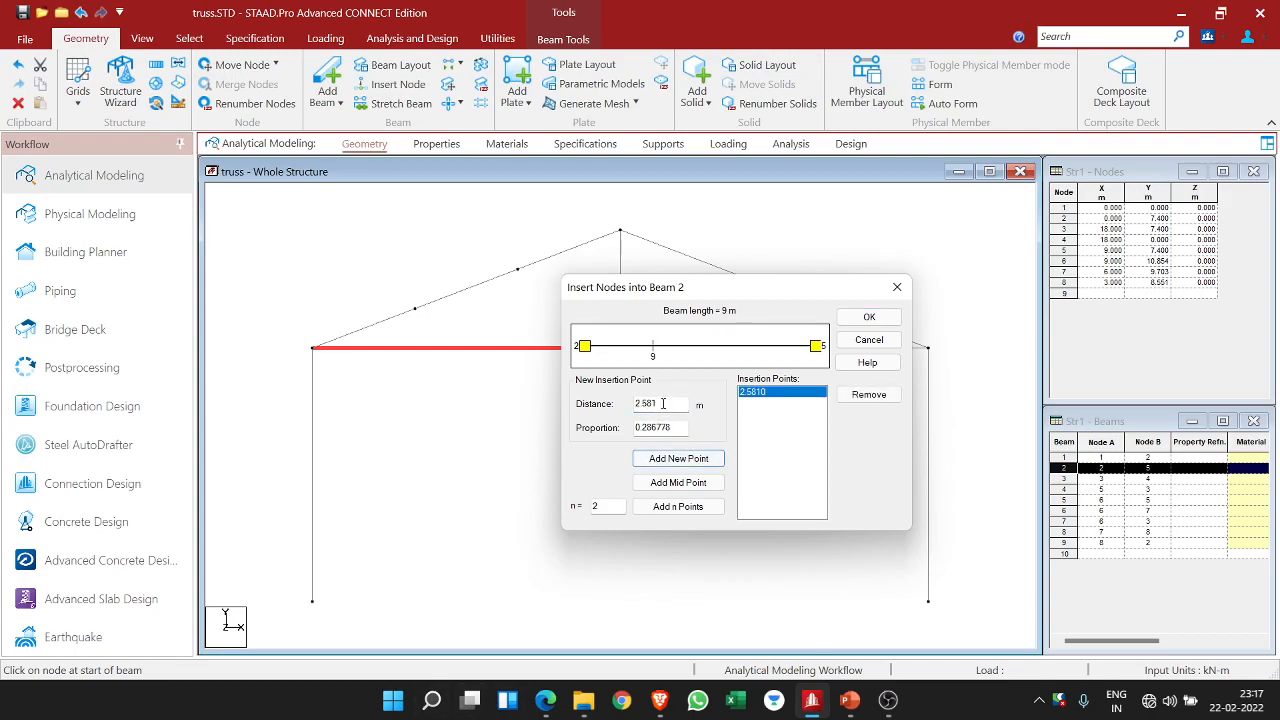
pyautogui.doubleClick(662, 403)
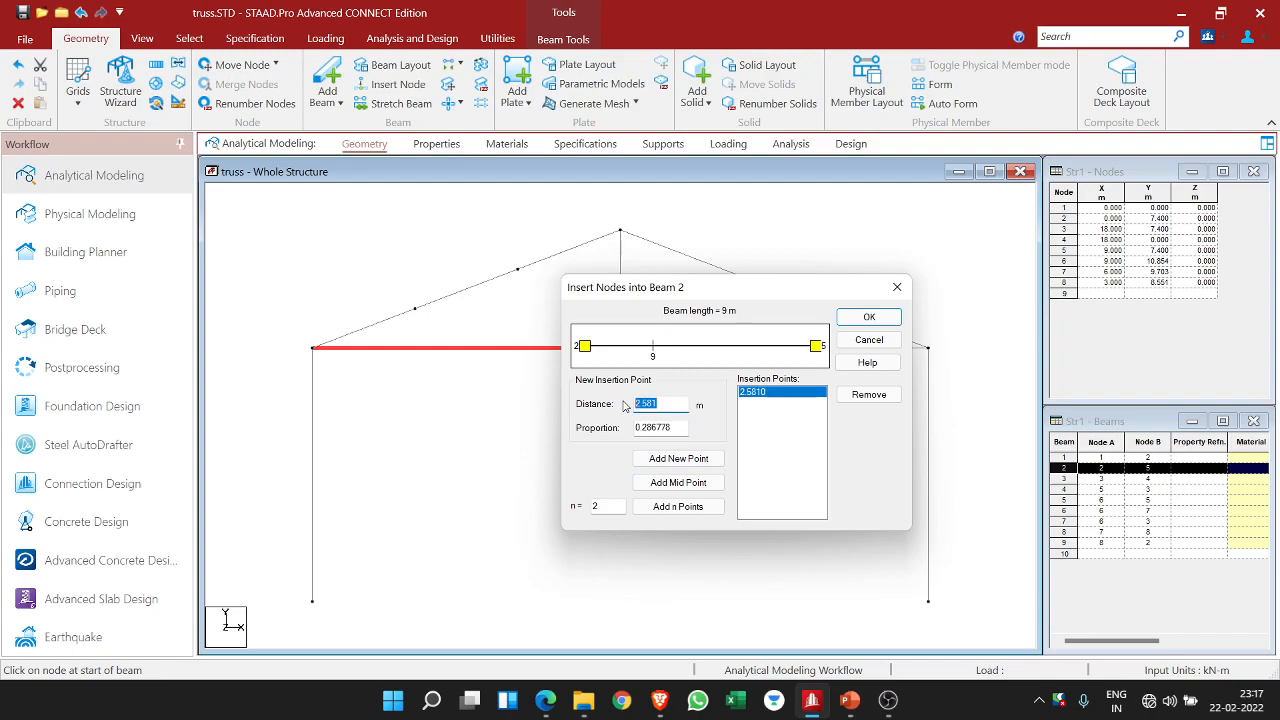
pyautogui.write('5.163')
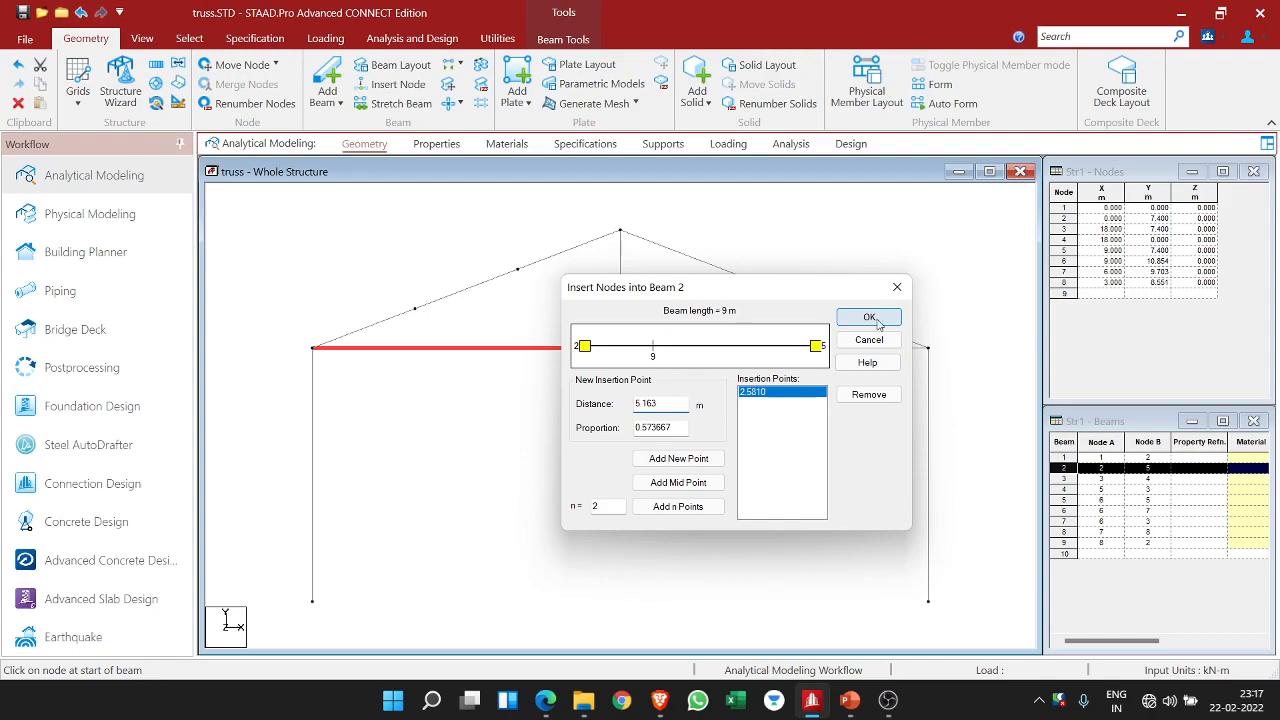
pyautogui.press('Return')
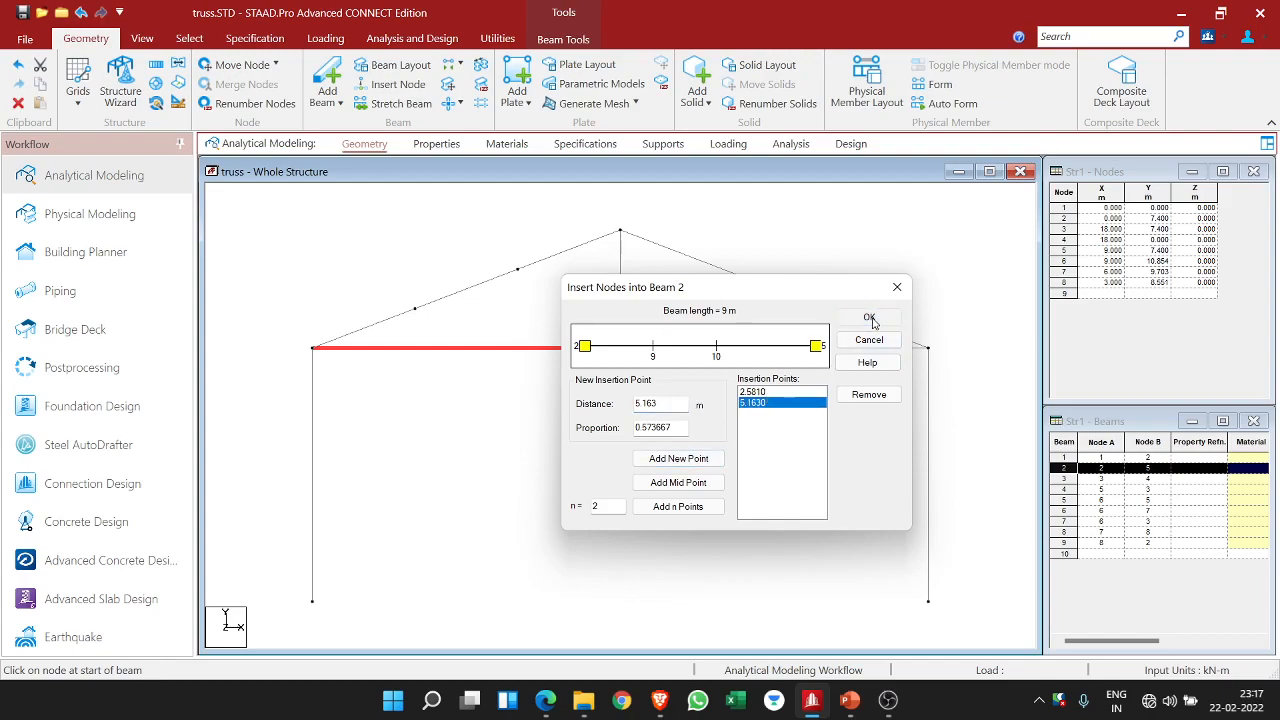
pyautogui.click(869, 318)
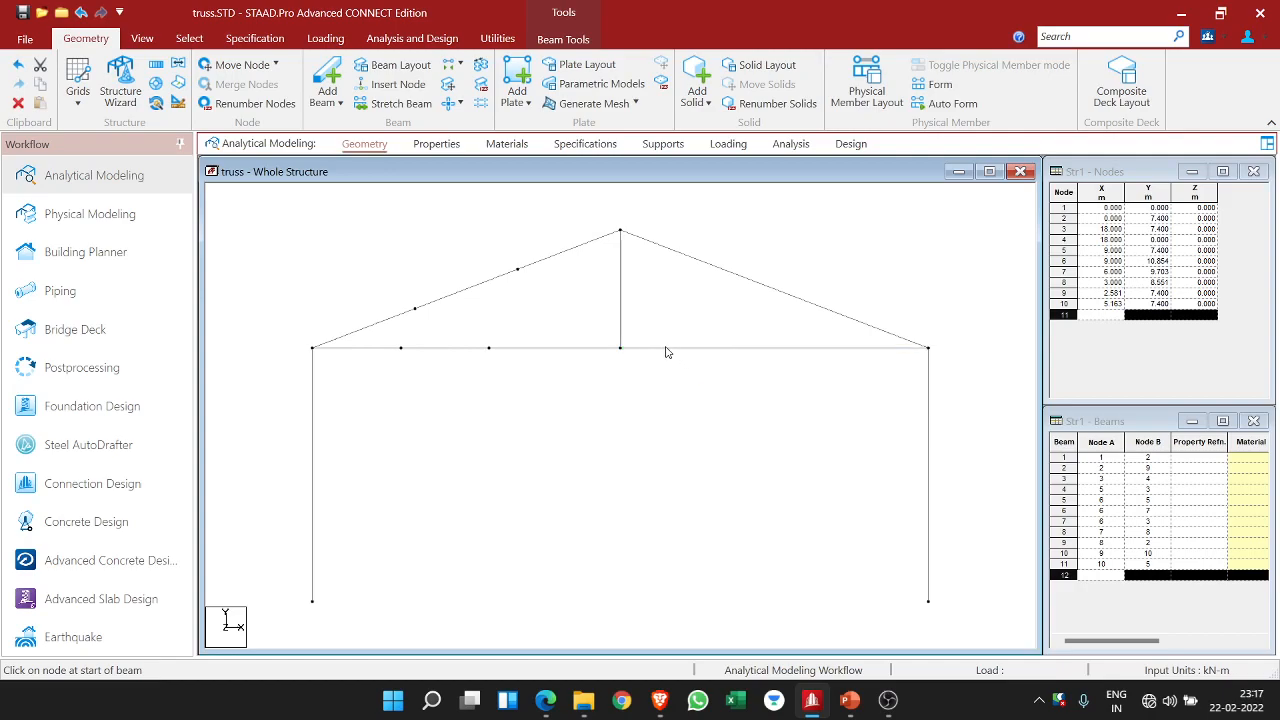
pyautogui.click(667, 350)
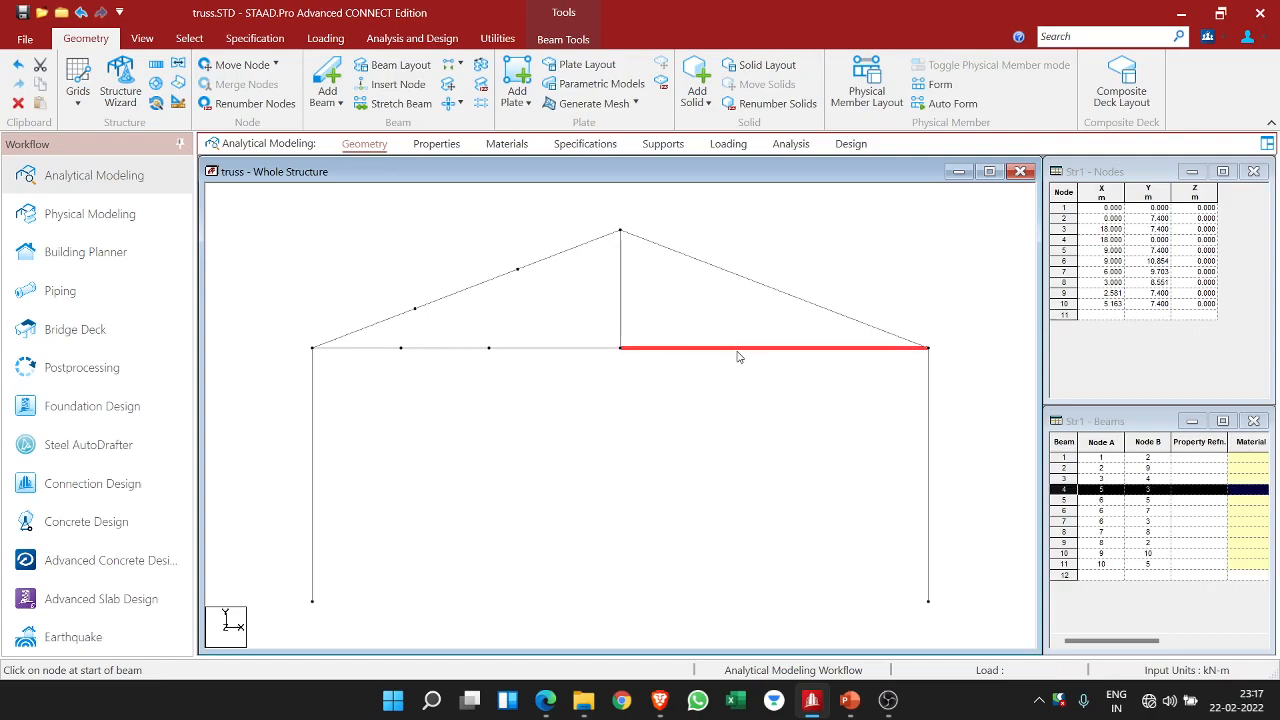
pyautogui.click(745, 385)
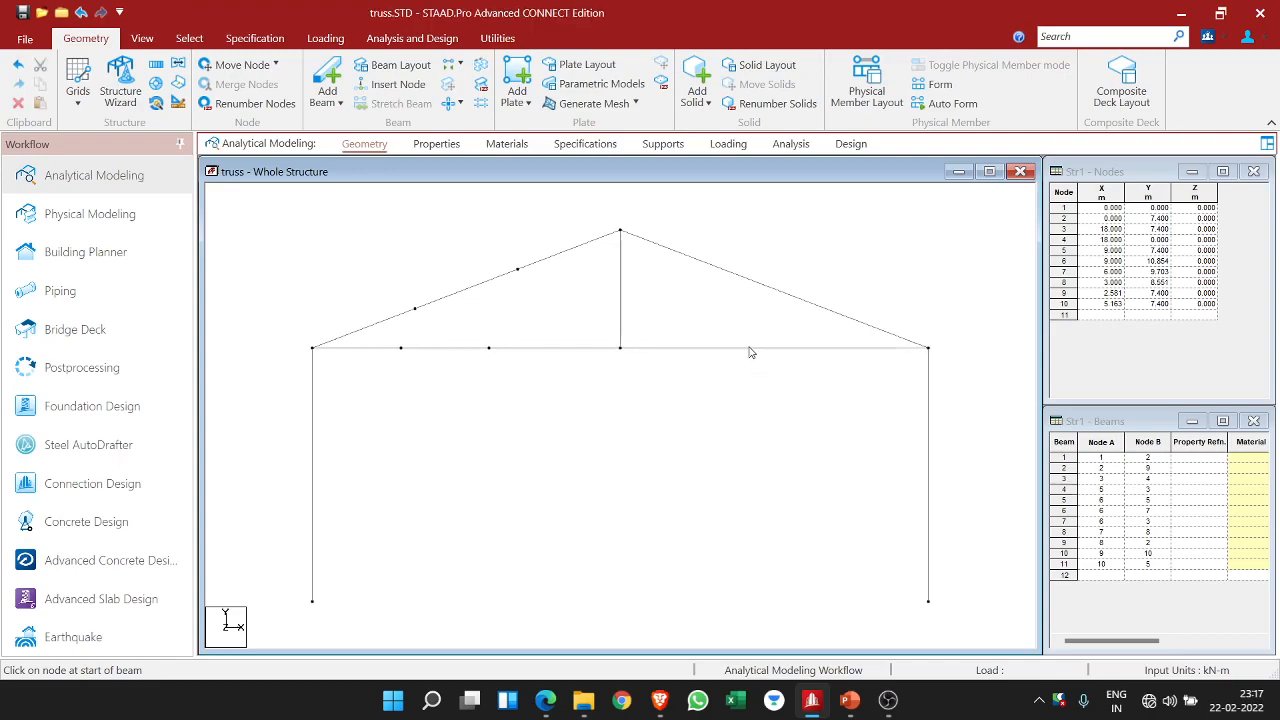
pyautogui.click(660, 352)
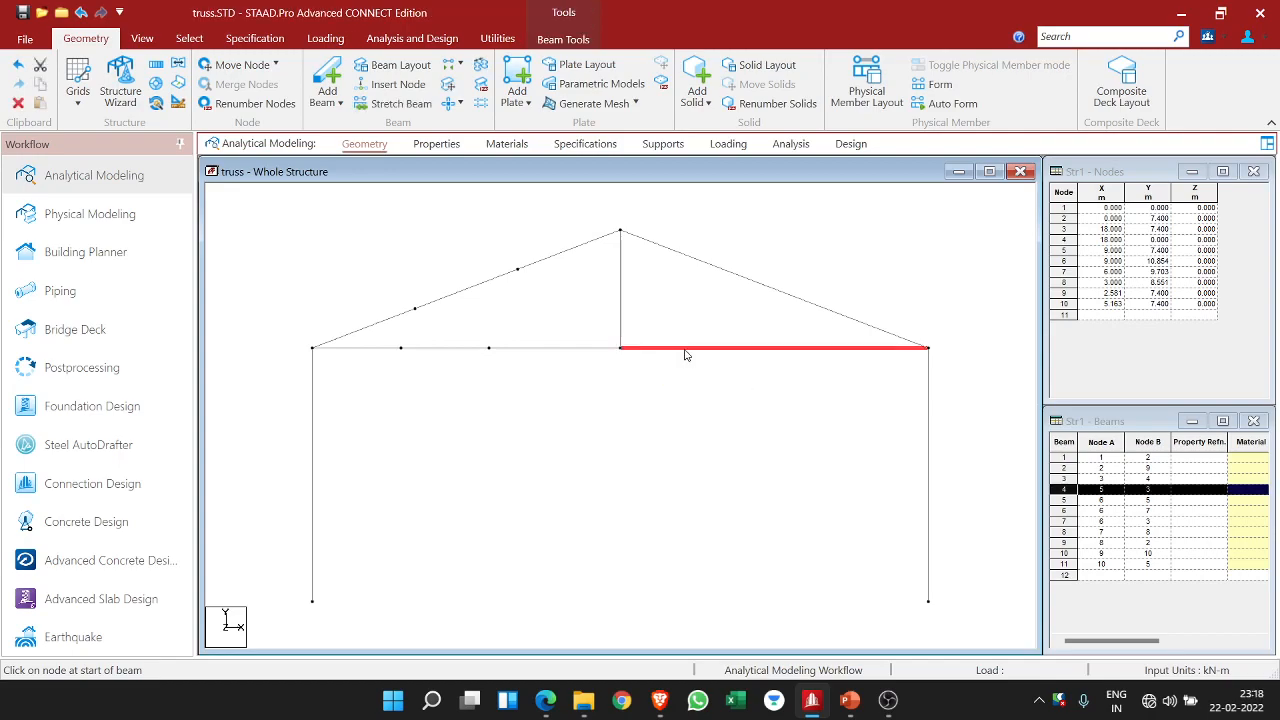
pyautogui.click(697, 375)
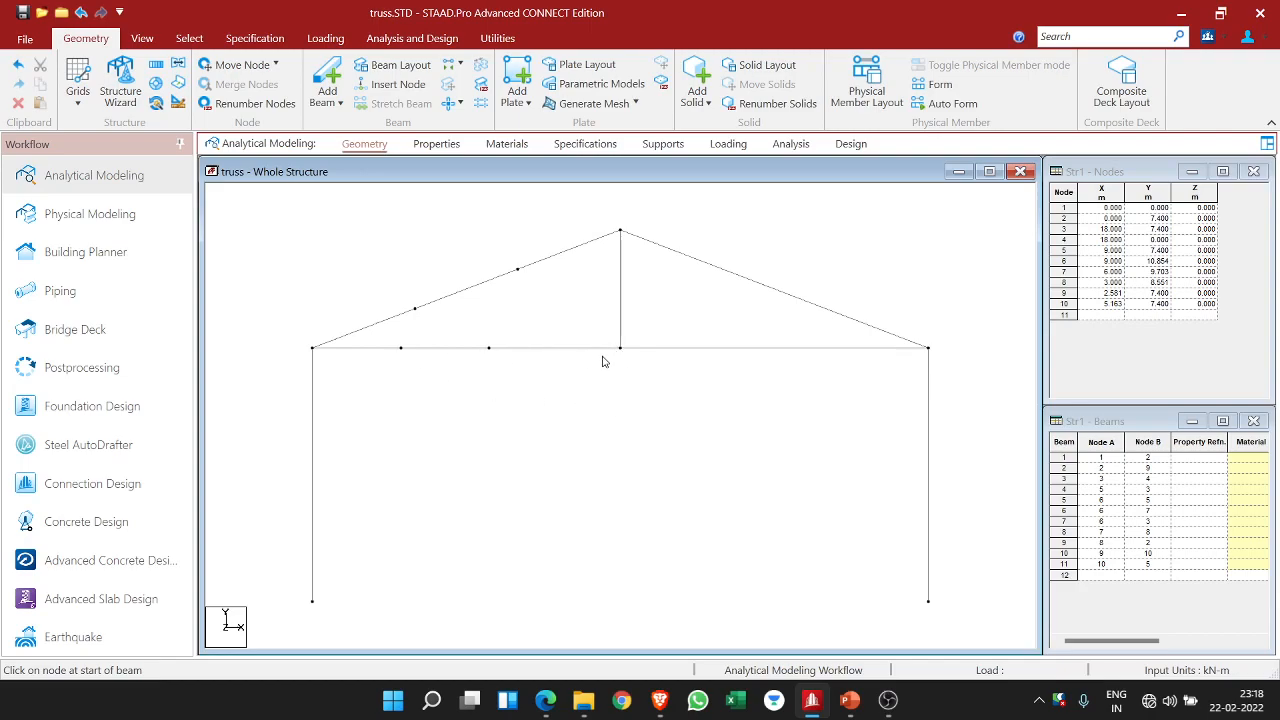
# - Insert a midpoint node into the vertical post between the apex and the midspan tie node
pyautogui.click(329, 80)
pyautogui.click(334, 68)
pyautogui.click(620, 280)
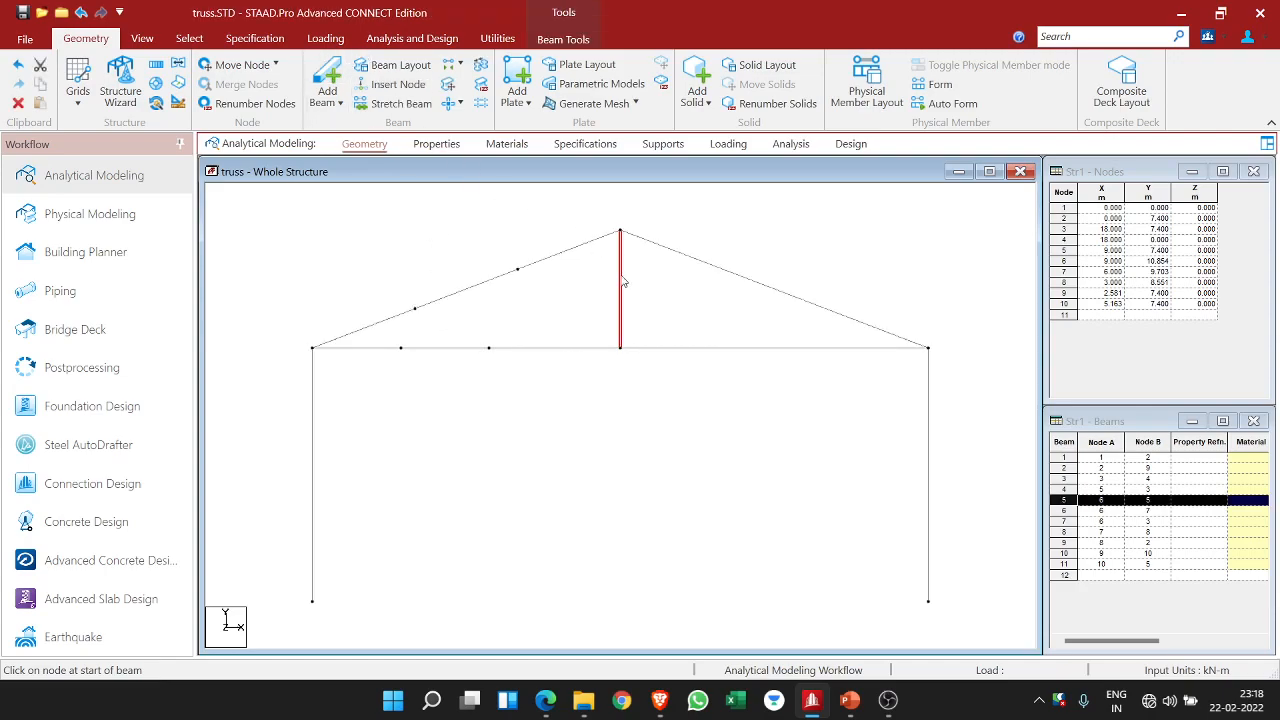
pyautogui.rightClick(622, 282)
pyautogui.click(655, 317)
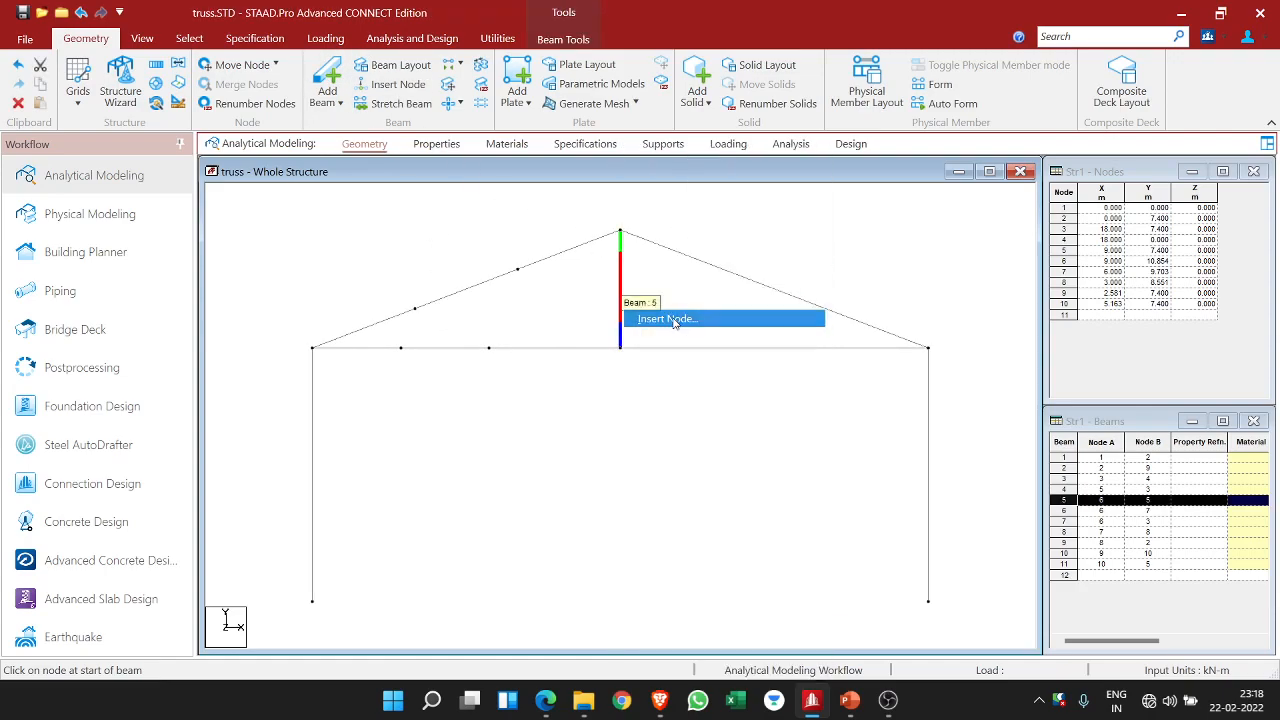
pyautogui.click(681, 483)
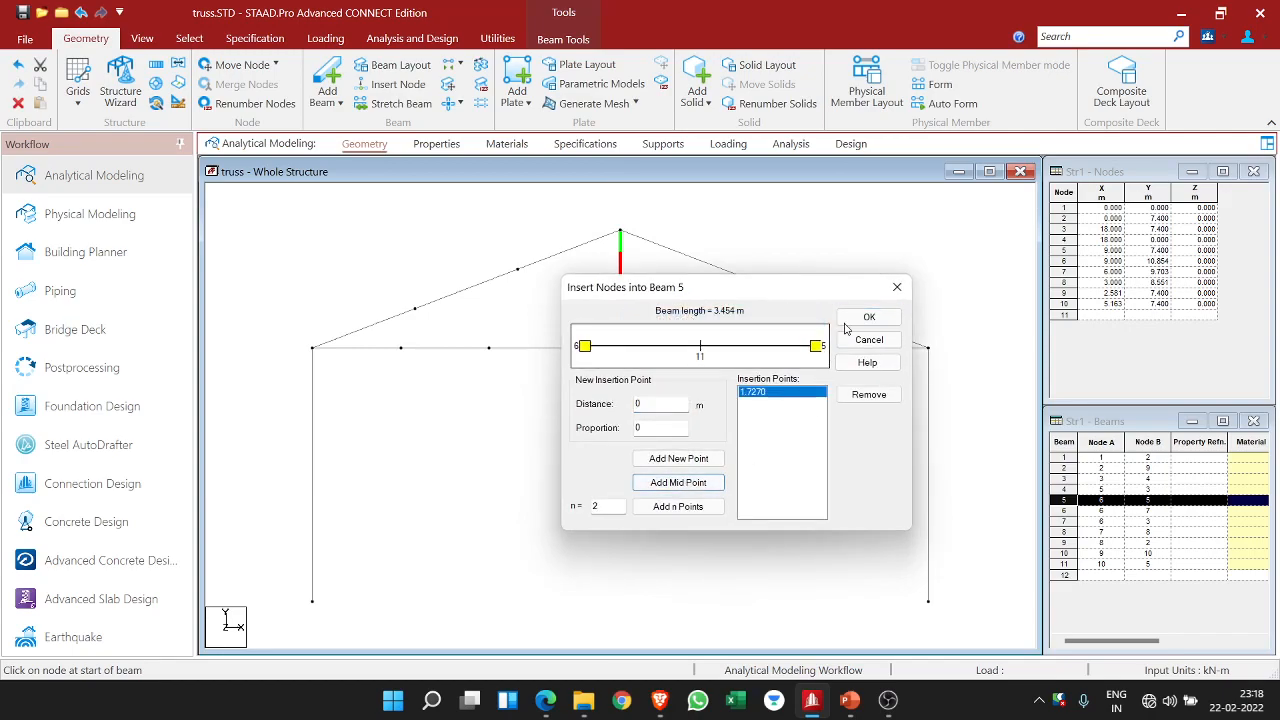
pyautogui.click(868, 317)
# - Try to draw web members from the upper left rafter node, starting with one to the post's midpoint, and undo the added member
pyautogui.click(327, 88)
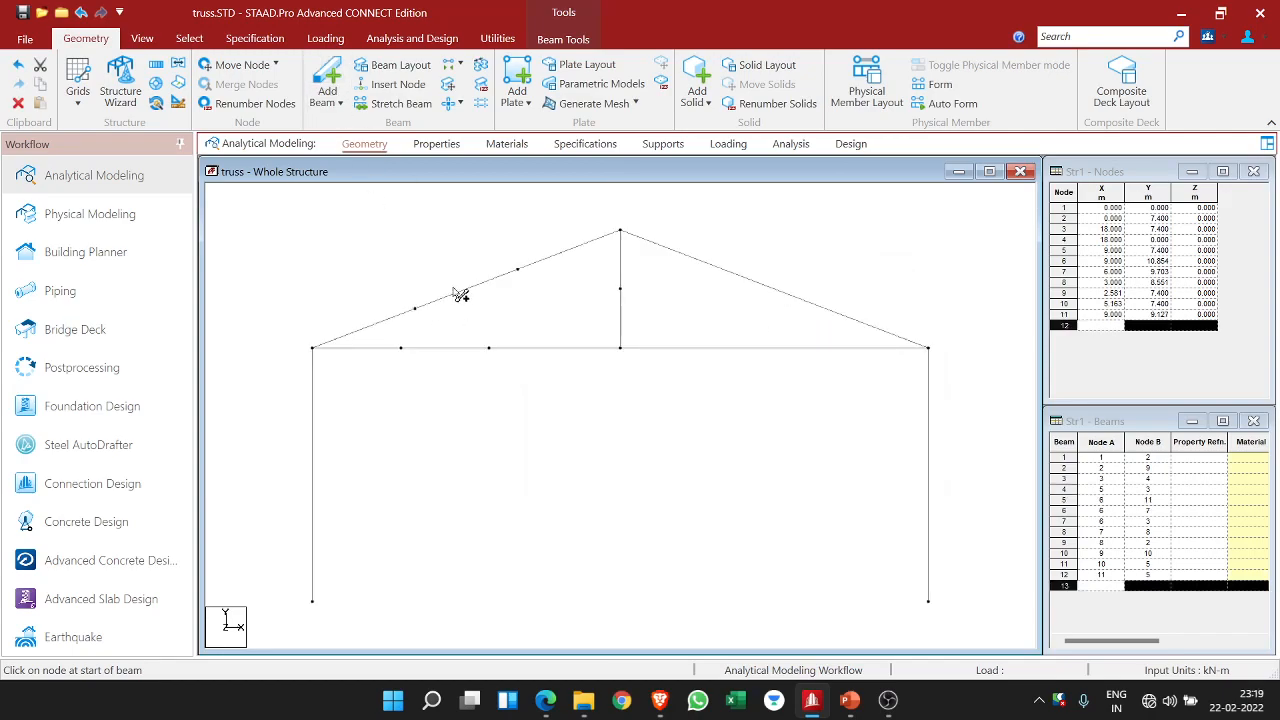
pyautogui.click(518, 271)
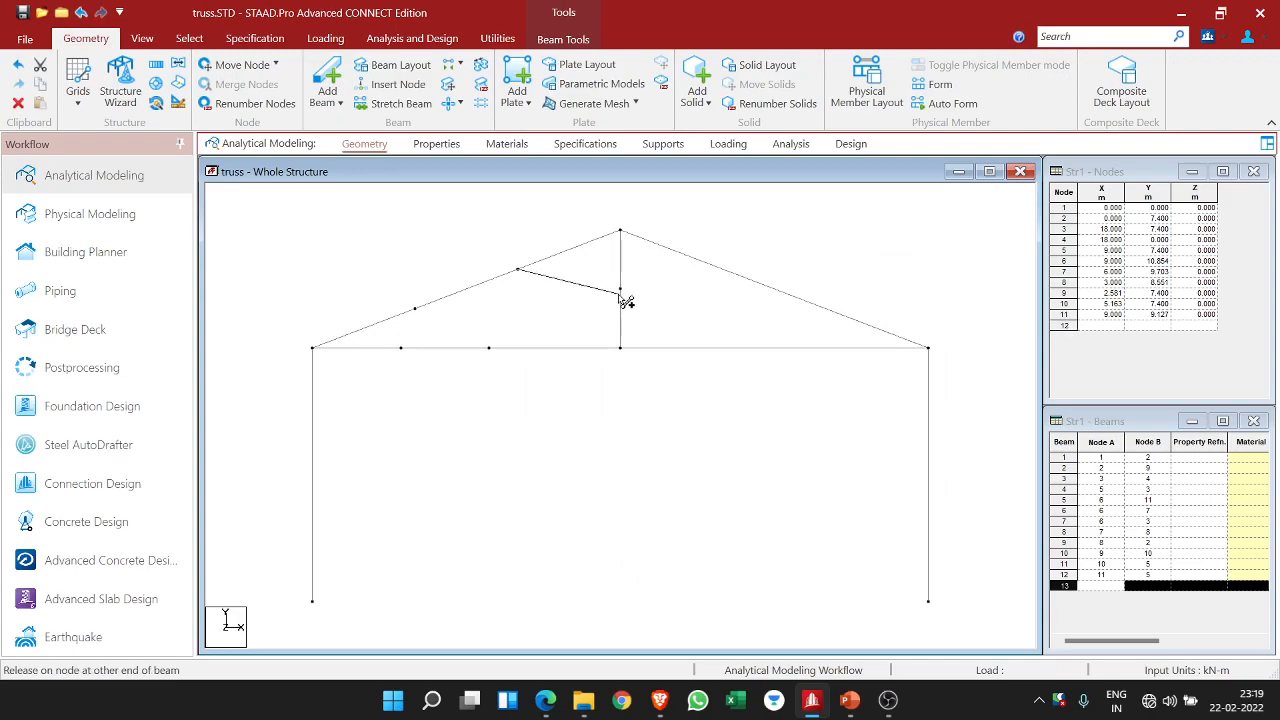
pyautogui.click(620, 288)
pyautogui.moveTo(518, 271); pyautogui.dragTo(503, 293)
pyautogui.click(633, 385)
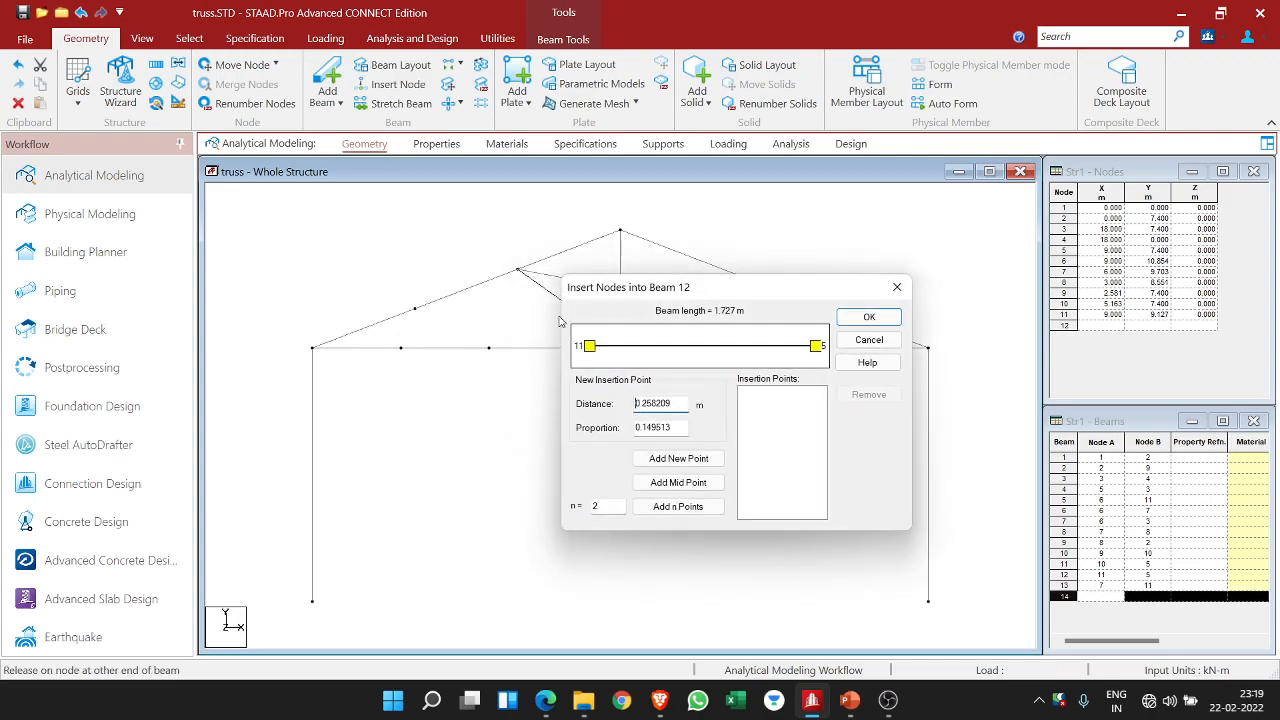
pyautogui.click(866, 318)
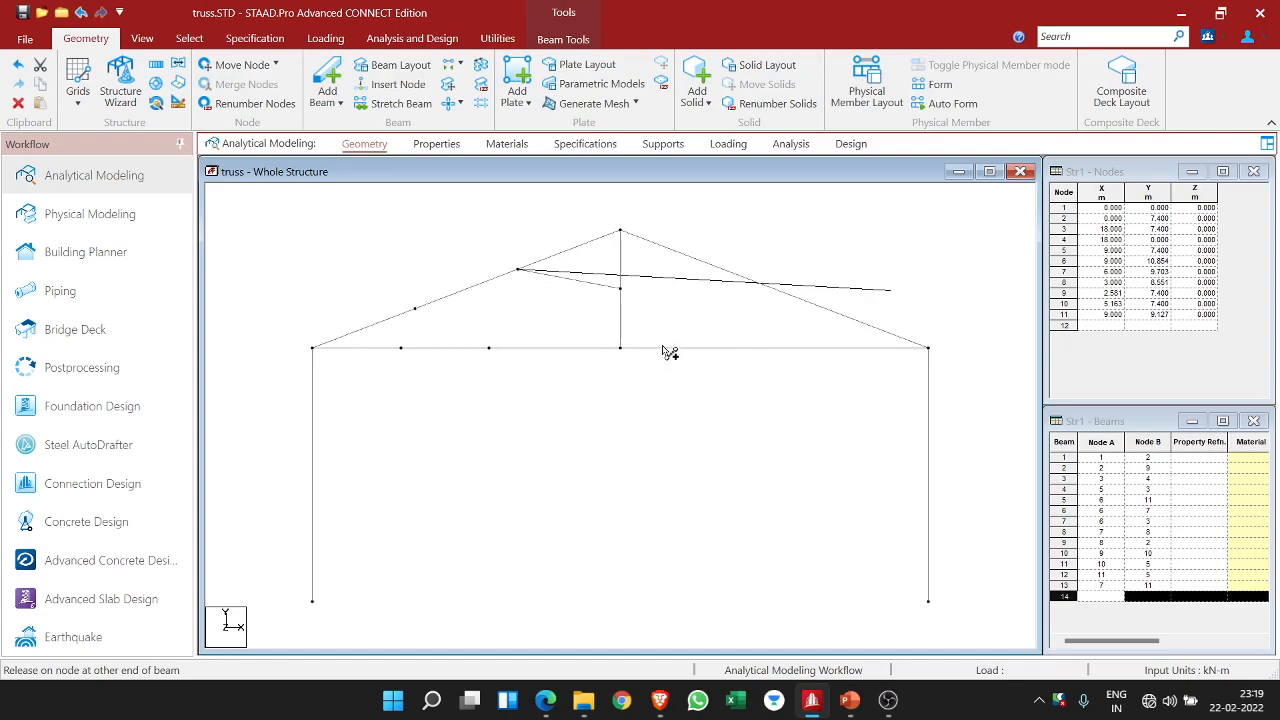
pyautogui.click(81, 12)
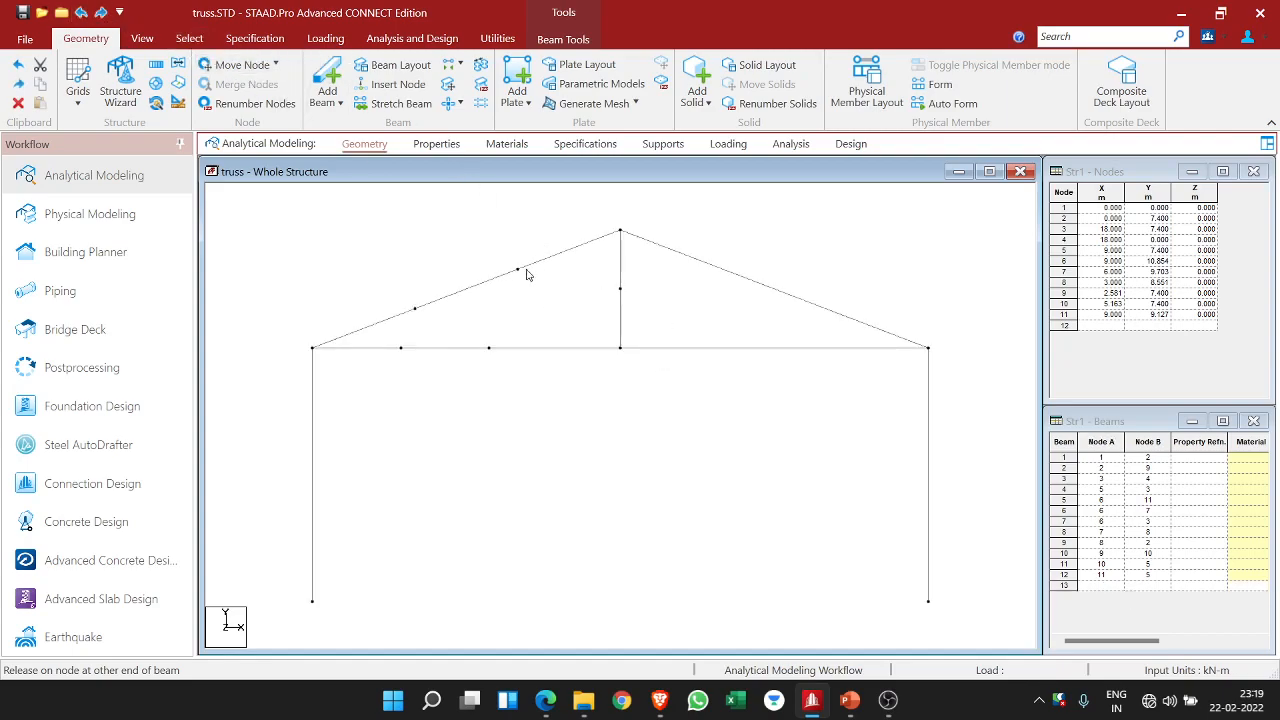
# - Draw the left-half web members, linking the upper rafter node to the post's midpoint and base, and both rafter nodes to the tie nodes
pyautogui.click(362, 101)
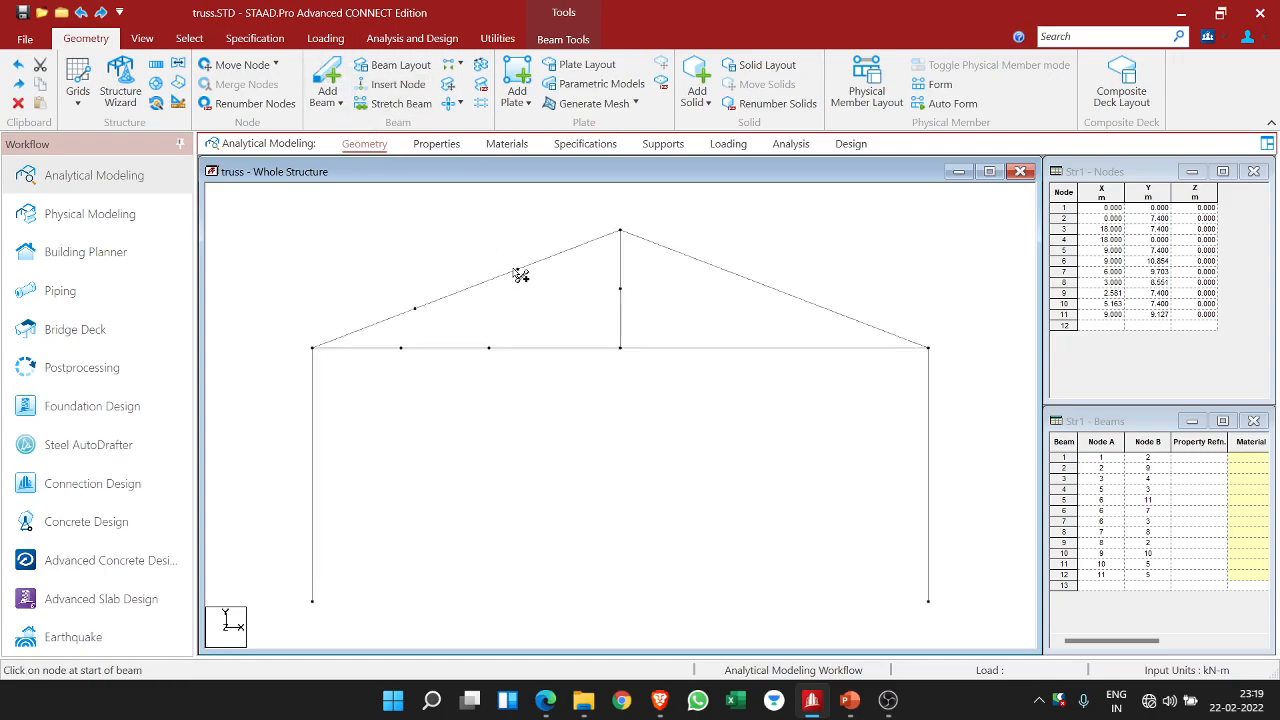
pyautogui.moveTo(548, 283); pyautogui.dragTo(621, 289)
pyautogui.moveTo(520, 271); pyautogui.dragTo(620, 349)
pyautogui.moveTo(520, 272); pyautogui.dragTo(489, 348)
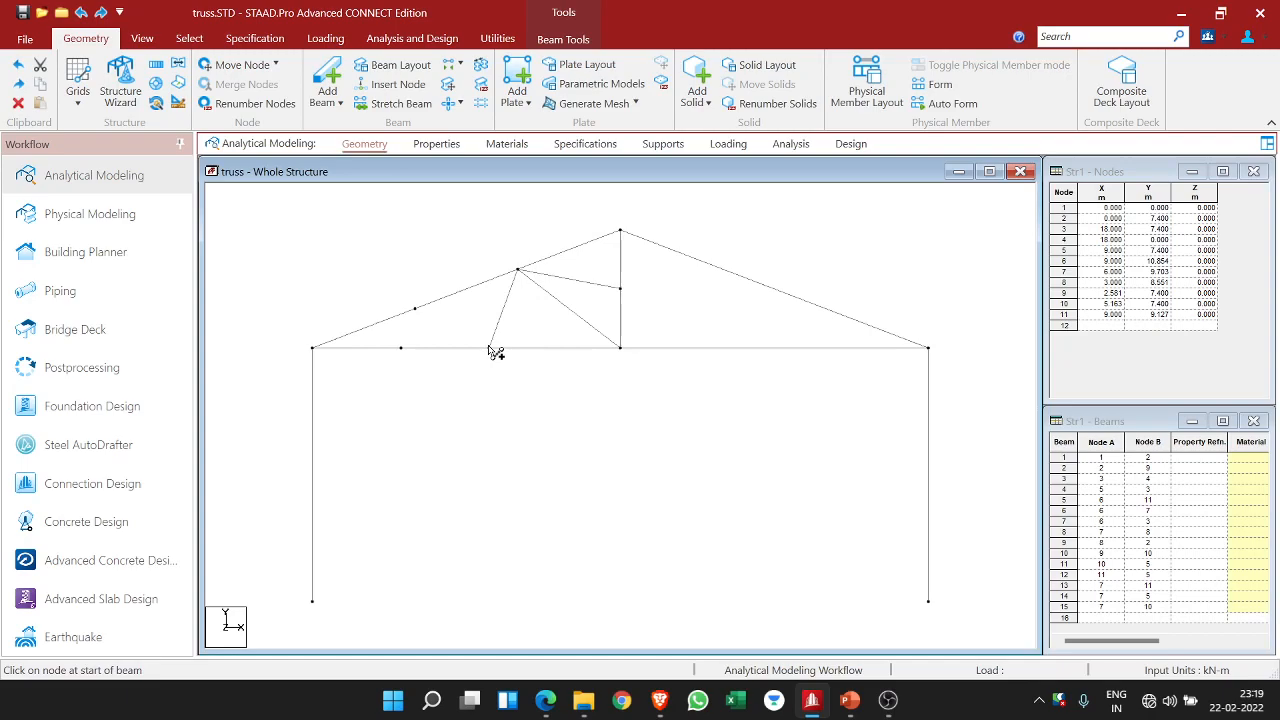
pyautogui.moveTo(490, 349); pyautogui.dragTo(402, 350)
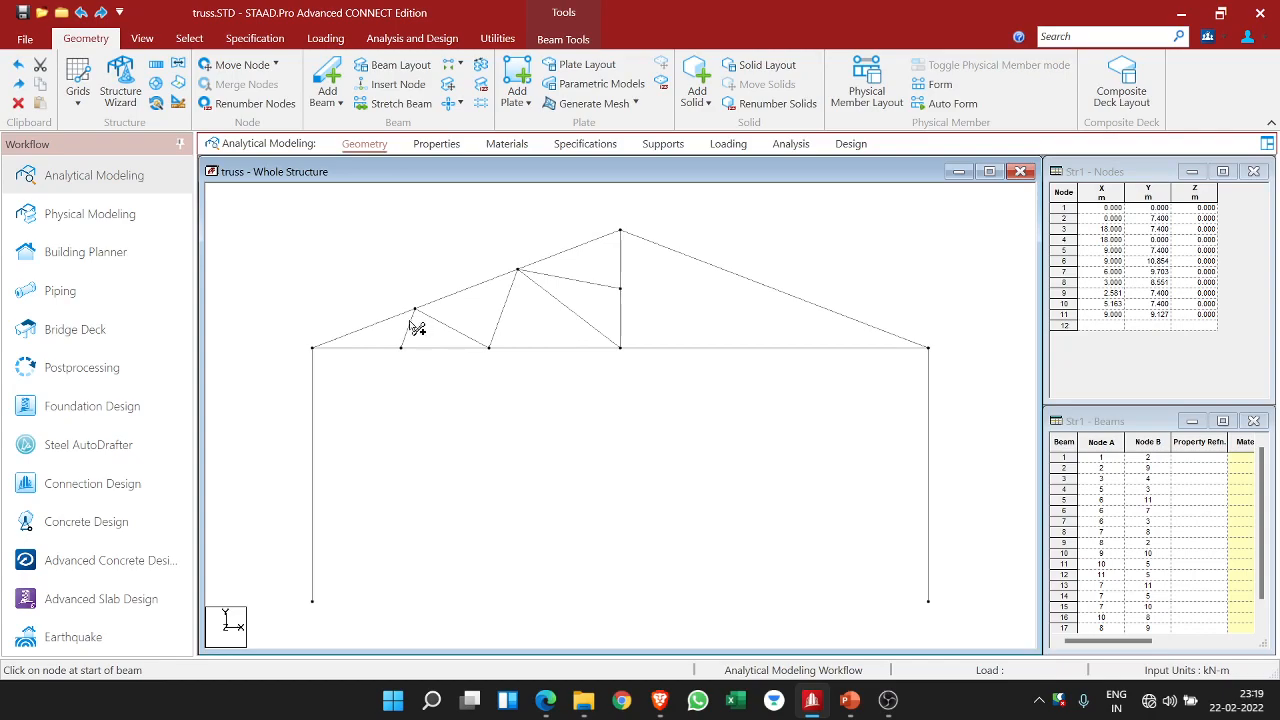
pyautogui.moveTo(838, 708)
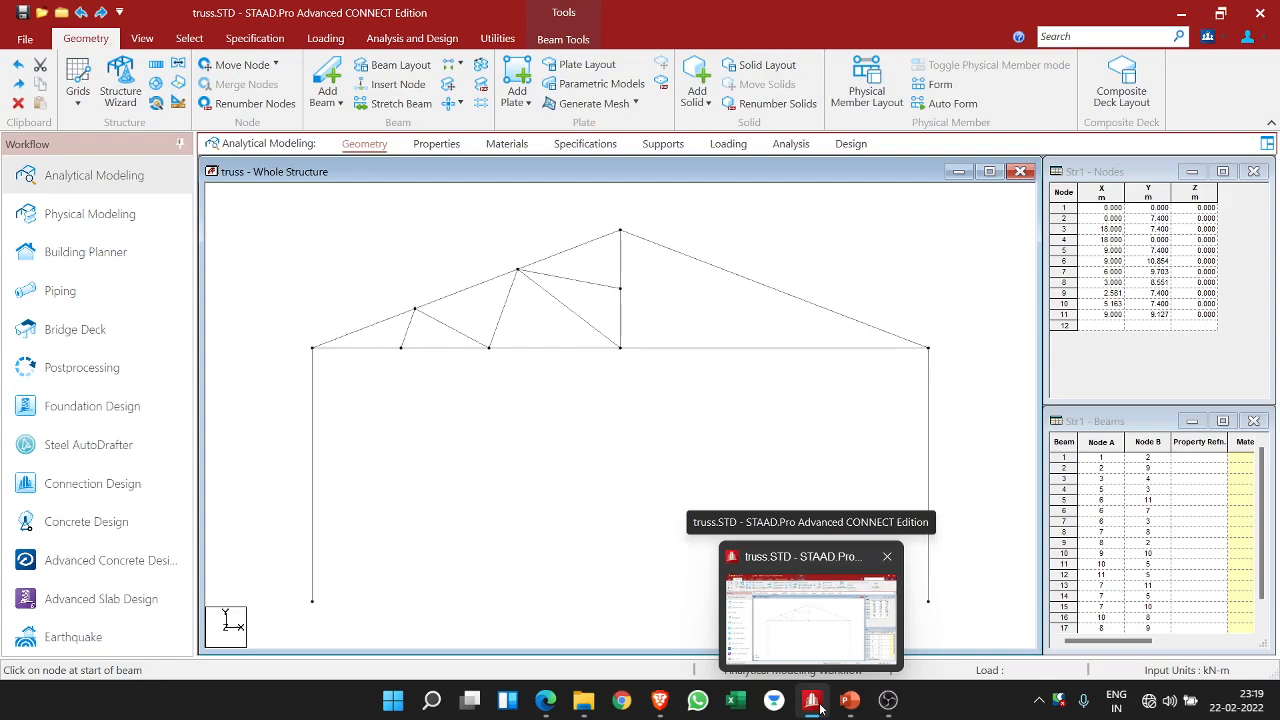
pyautogui.click(887, 700)
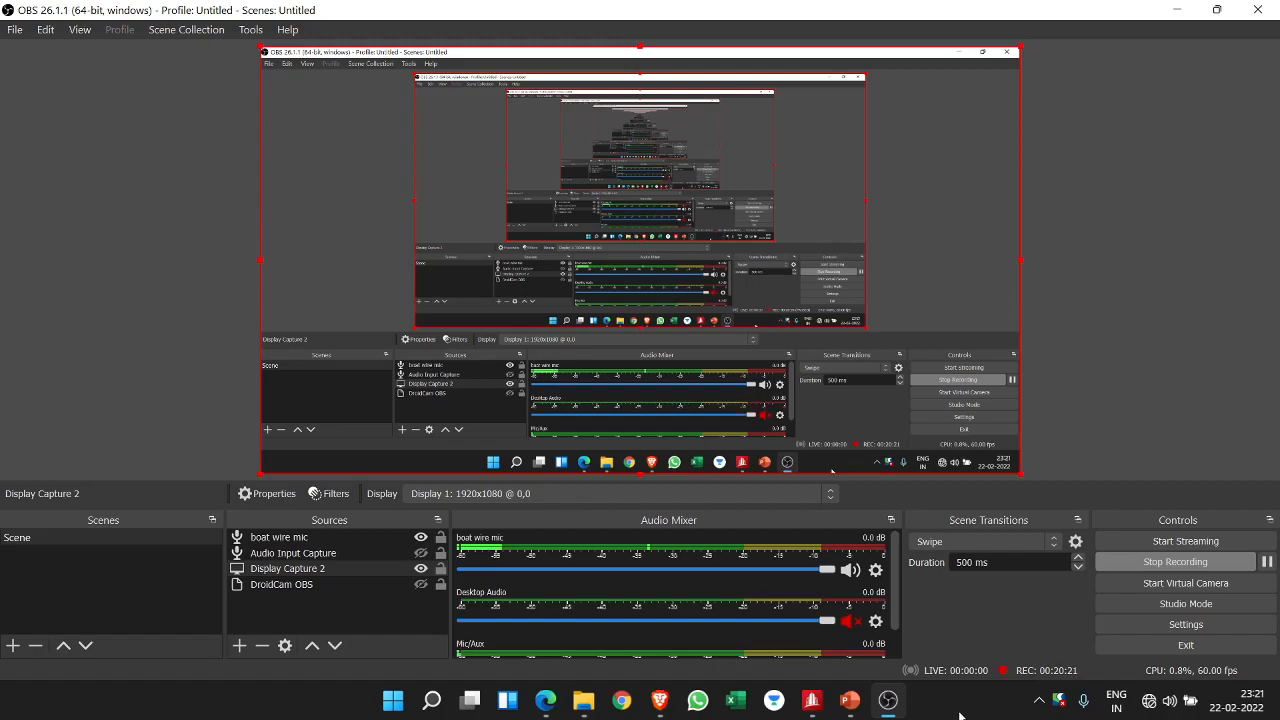
pyautogui.moveTo(886, 708)
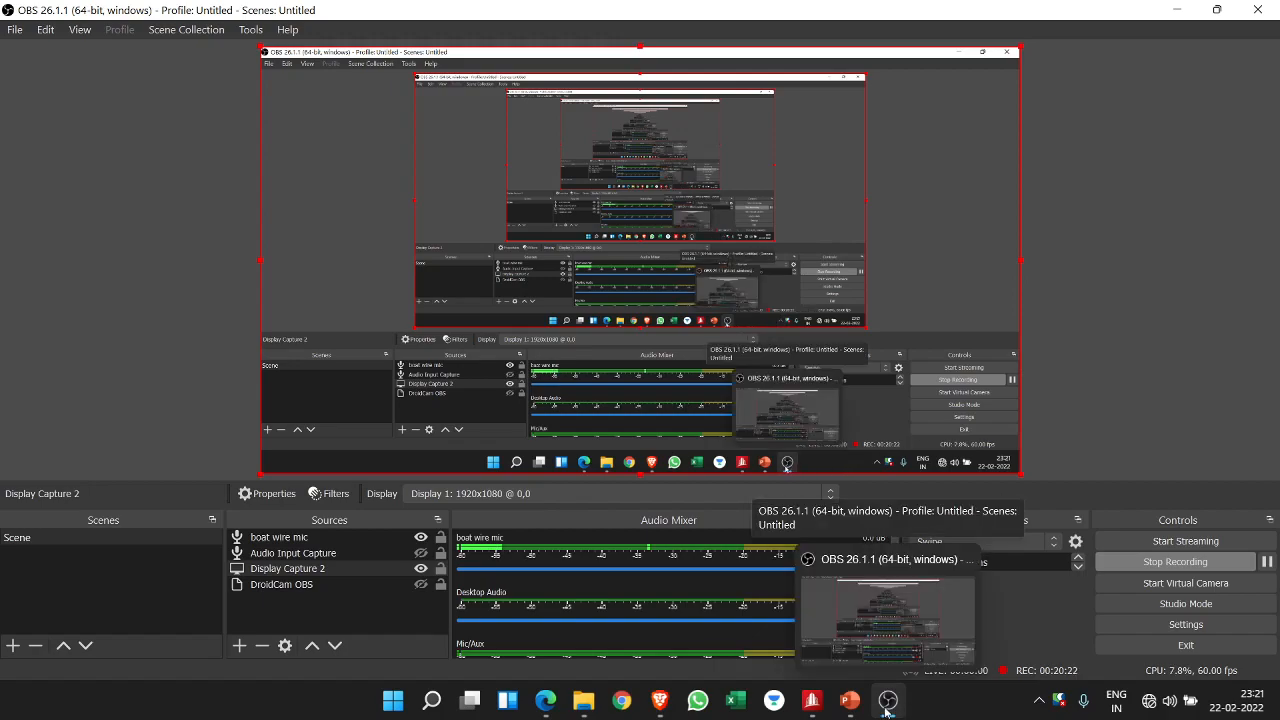
pyautogui.click(885, 706)
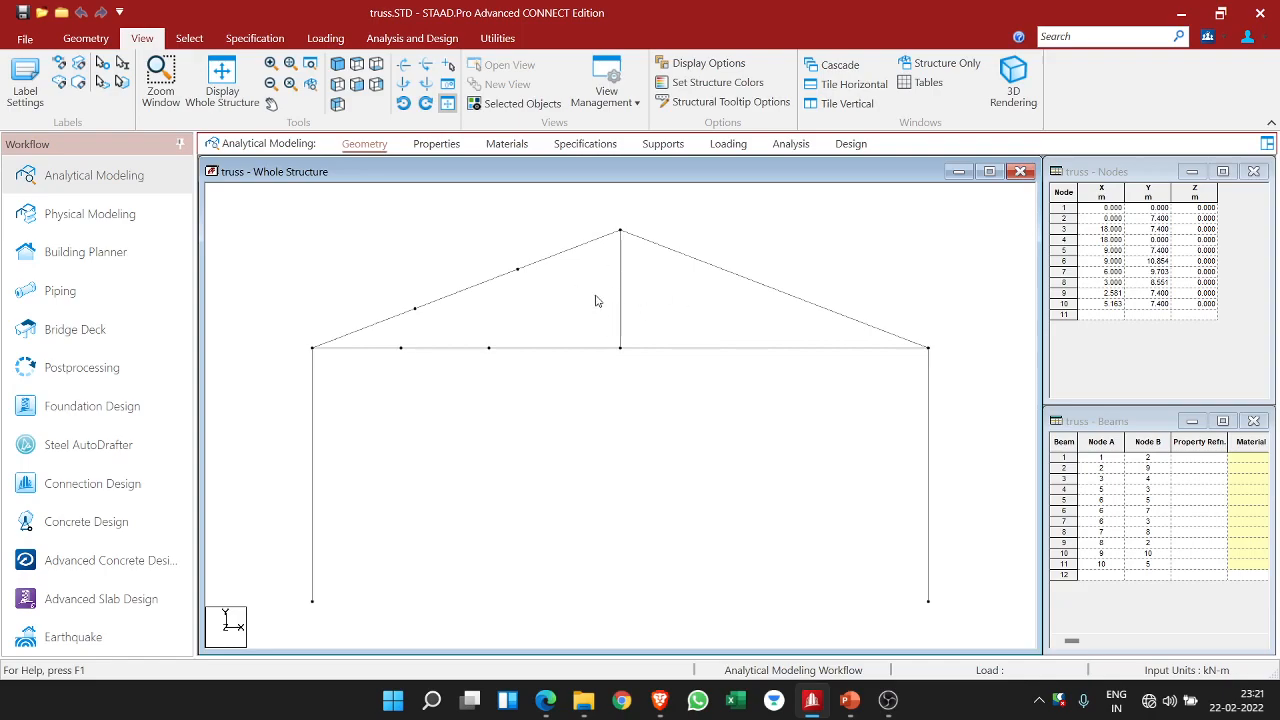
# - Draw beams from the apex to the 5.163 m tie node and from the lower left rafter node to the 2.581 m tie node
pyautogui.click(86, 38)
pyautogui.click(327, 78)
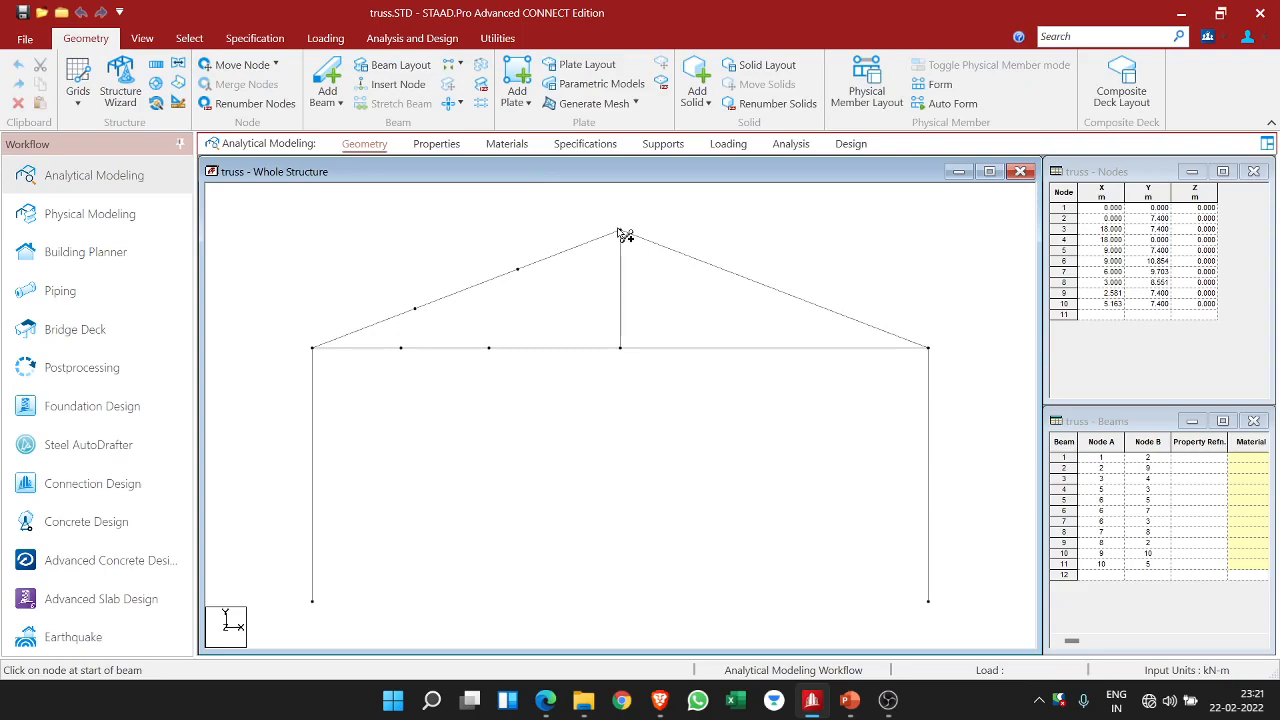
pyautogui.moveTo(620, 232); pyautogui.dragTo(489, 348)
pyautogui.moveTo(415, 308); pyautogui.dragTo(403, 350)
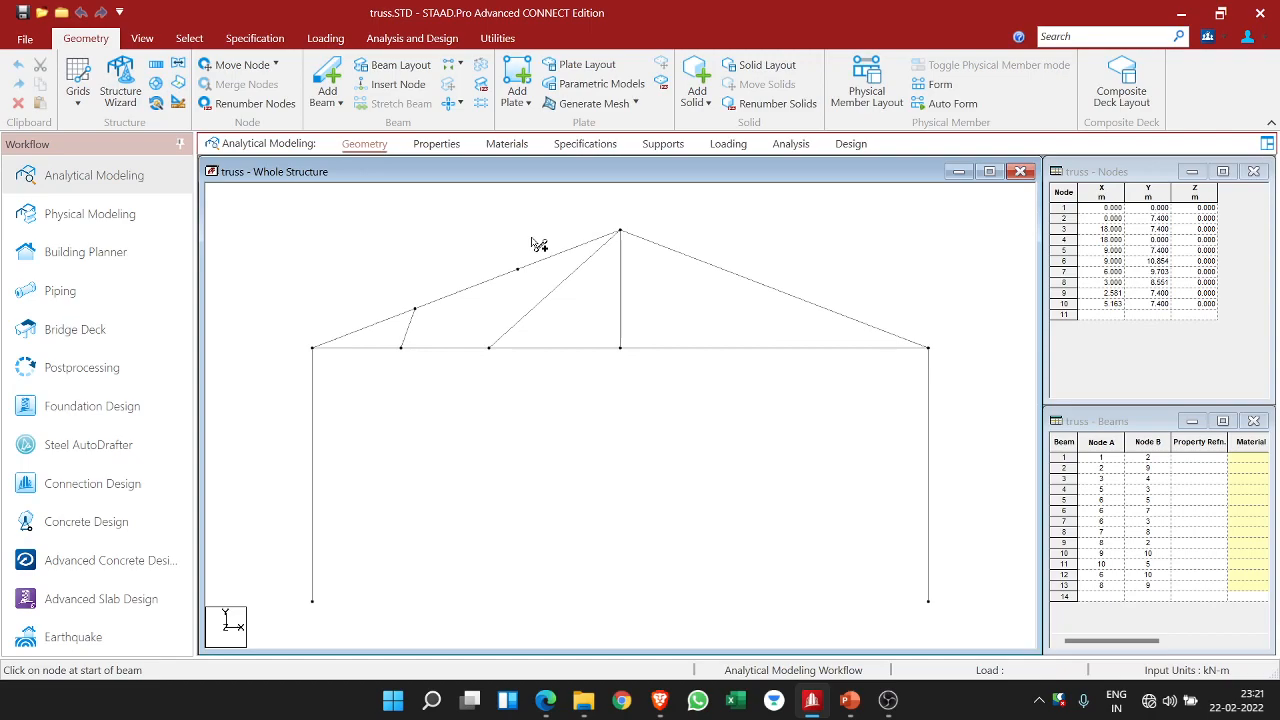
# - Insert a midpoint node into the diagonal from the apex and connect it to the upper left rafter node with a beam
pyautogui.click(559, 288)
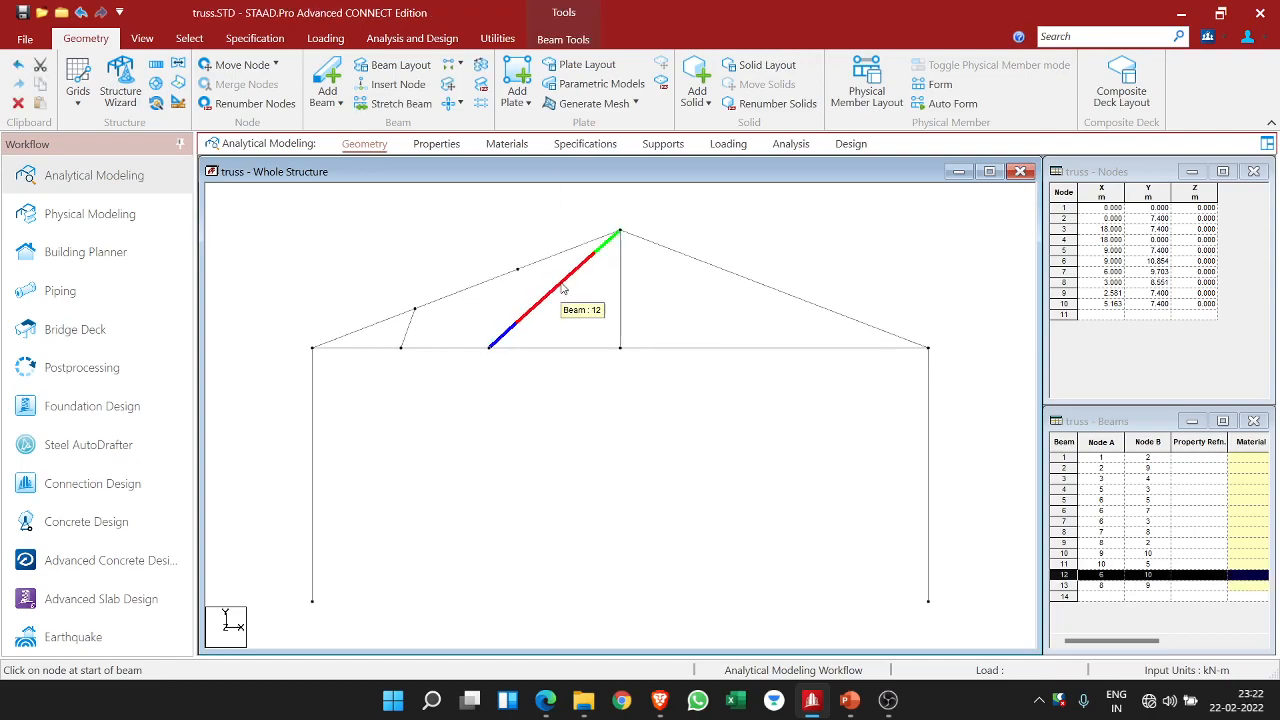
pyautogui.rightClick(565, 288)
pyautogui.click(609, 319)
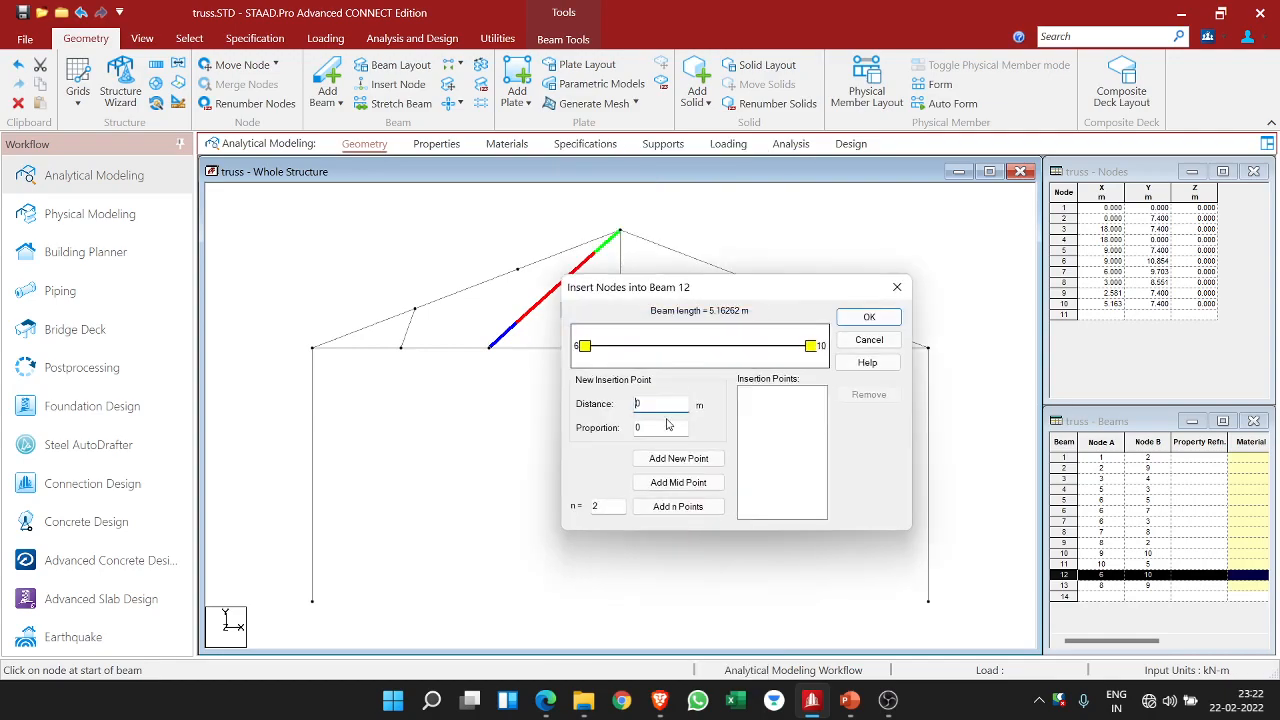
pyautogui.click(678, 483)
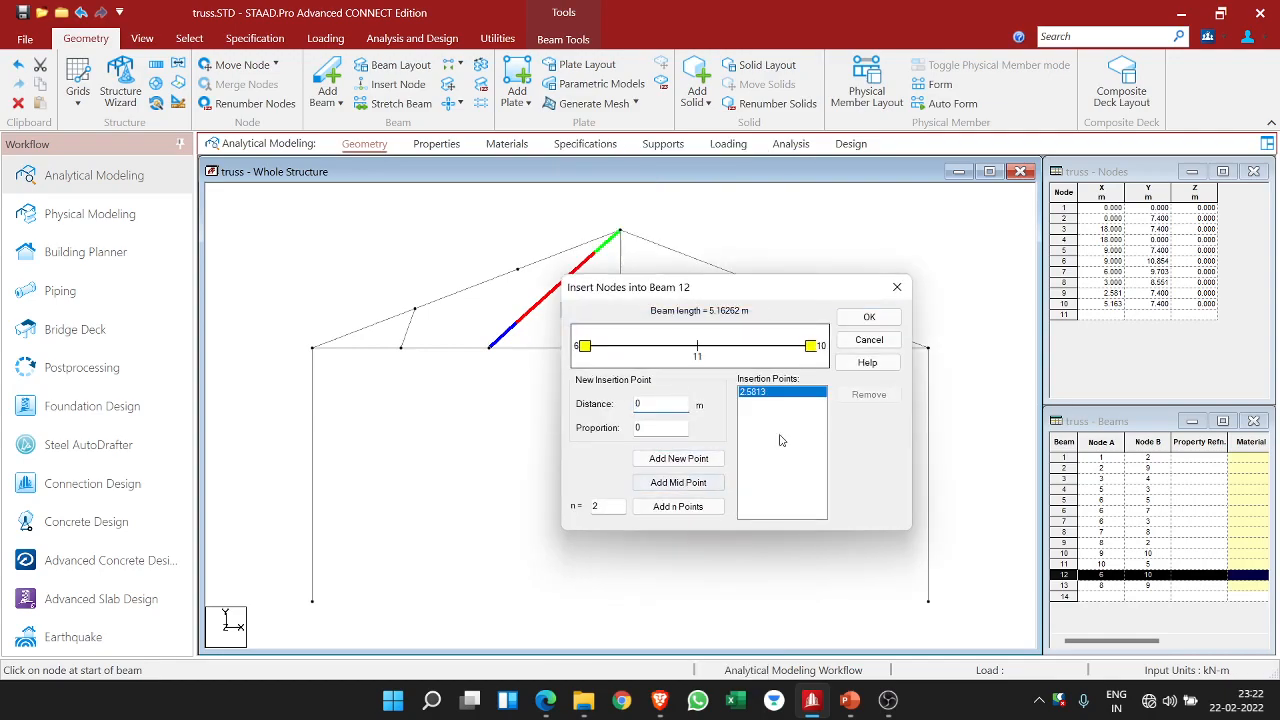
pyautogui.click(869, 317)
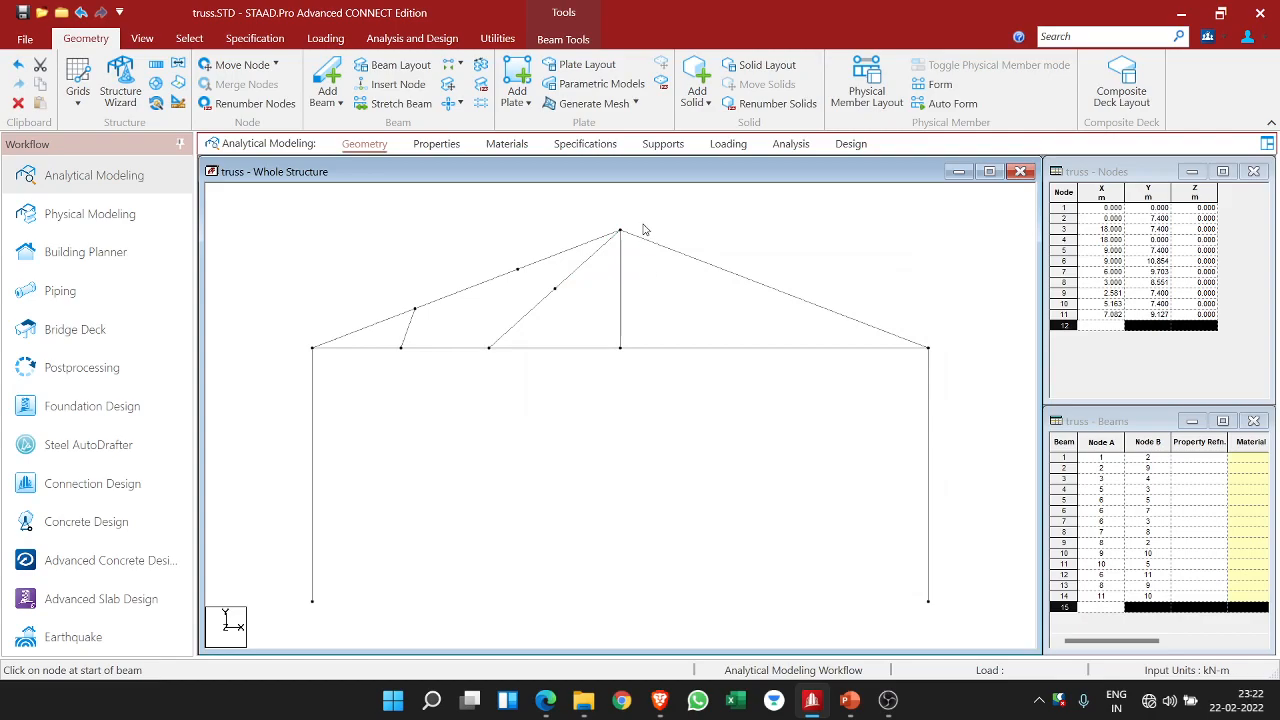
pyautogui.click(322, 69)
pyautogui.moveTo(517, 269); pyautogui.dragTo(555, 291)
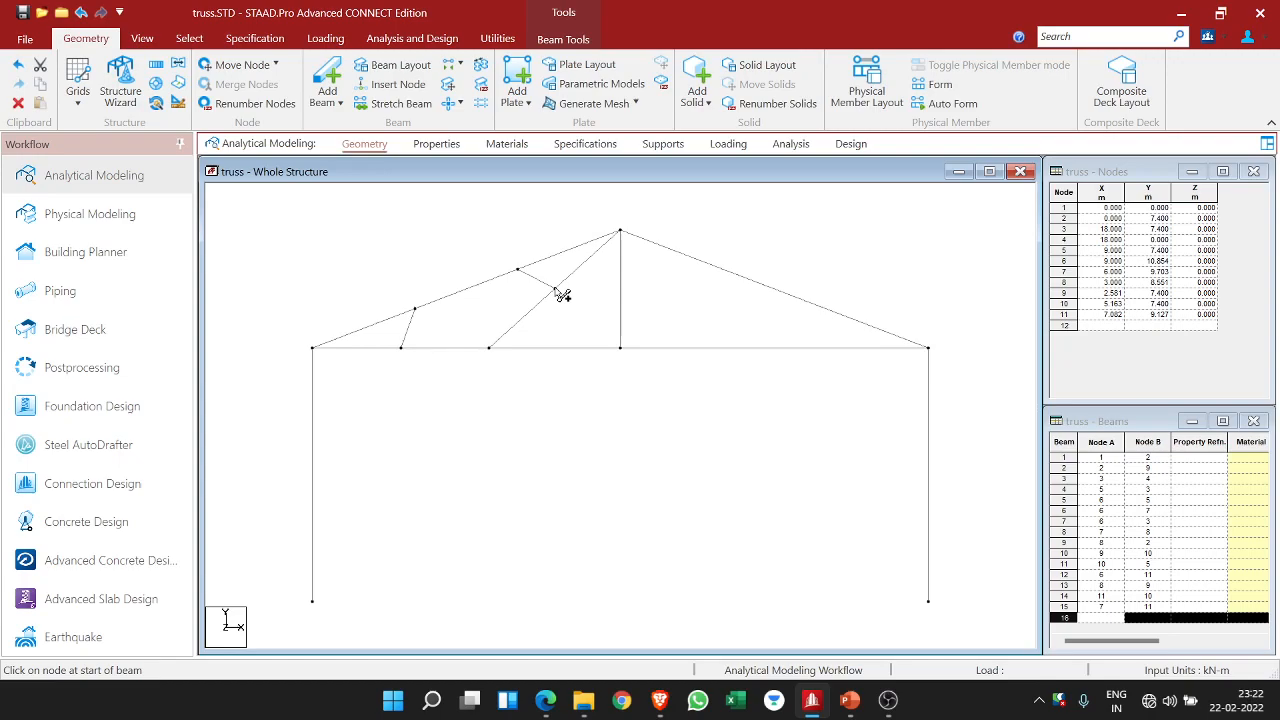
# - Undo the added web members and the diagonal's midpoint node
pyautogui.click(80, 12)
pyautogui.click(80, 12)
pyautogui.click(80, 12)
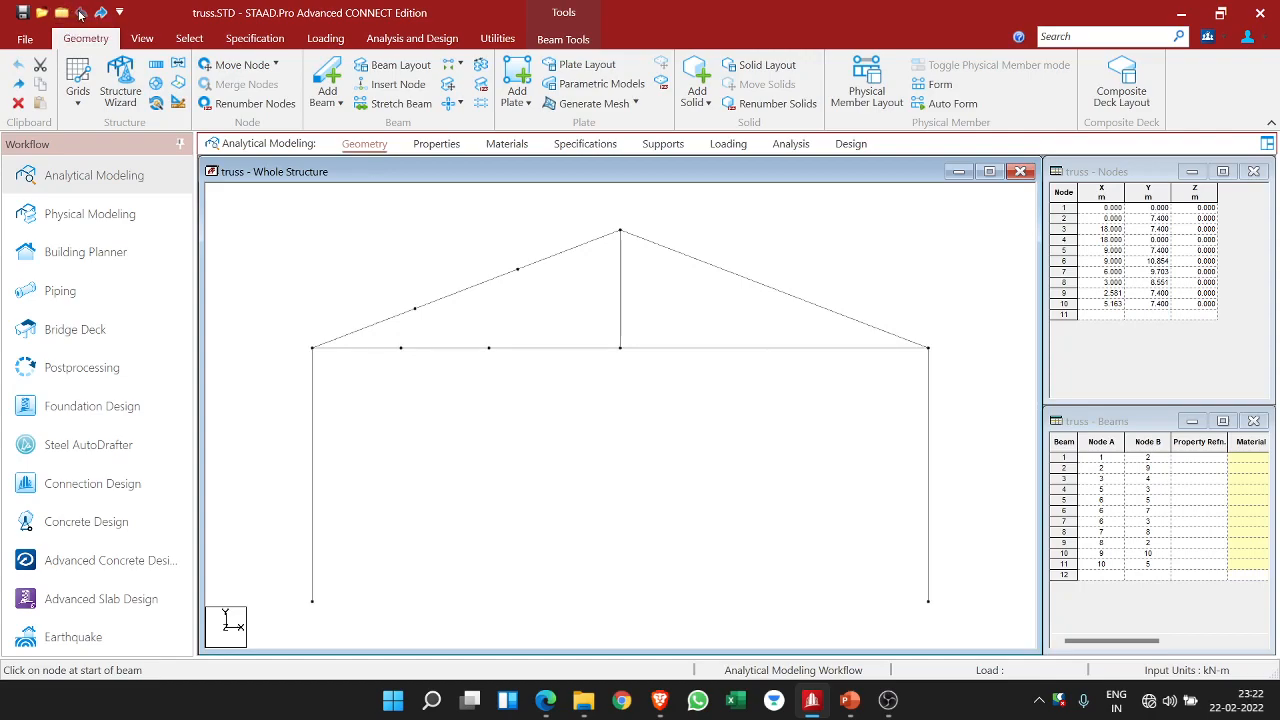
pyautogui.click(460, 294)
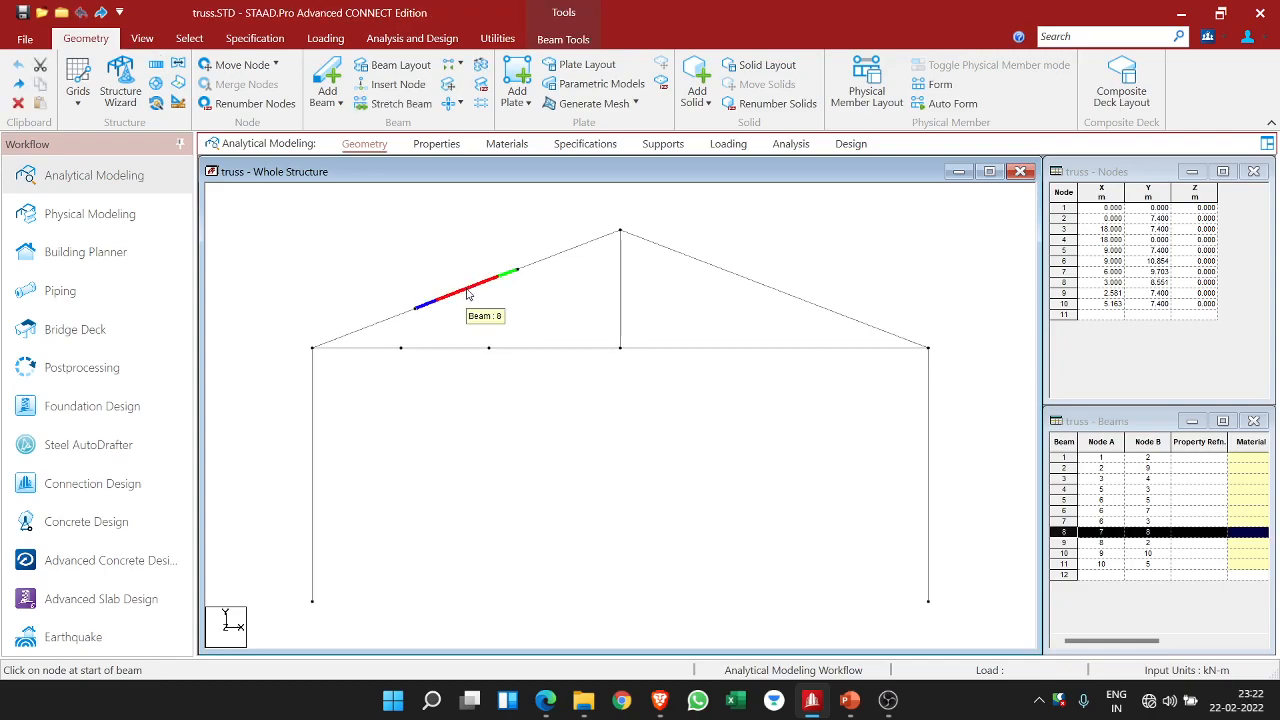
pyautogui.rightClick(466, 294)
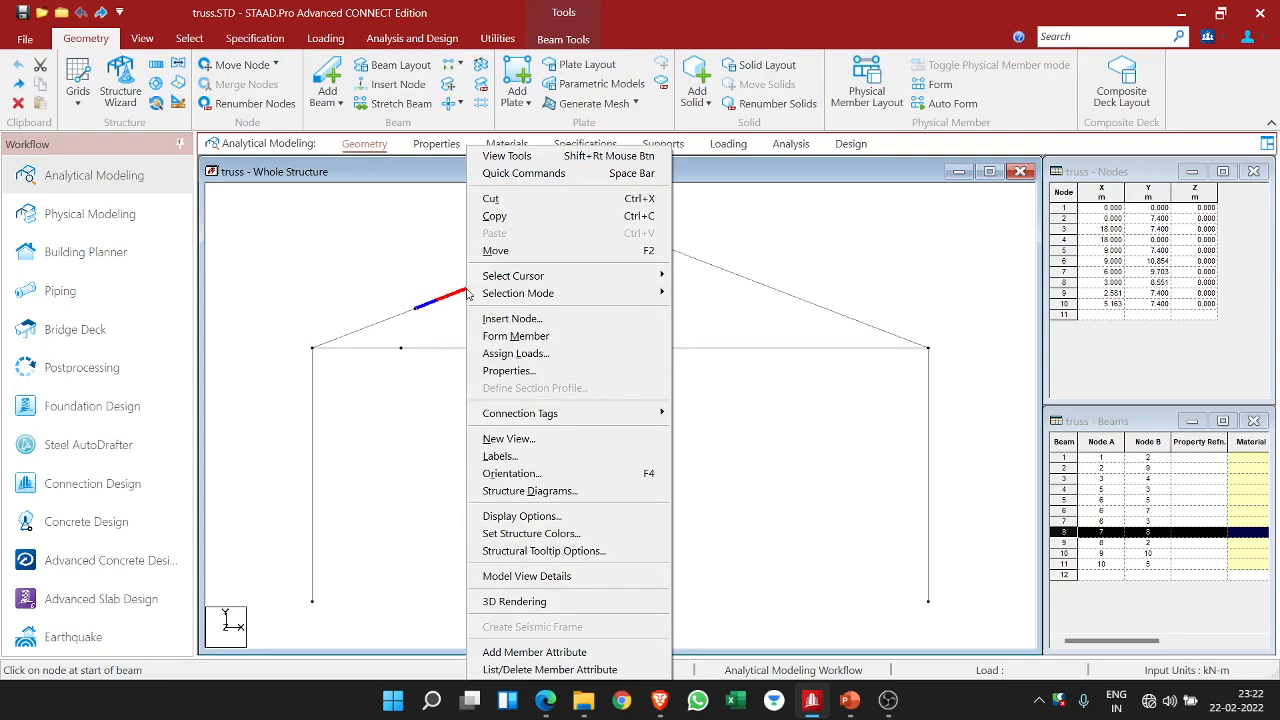
pyautogui.click(412, 331)
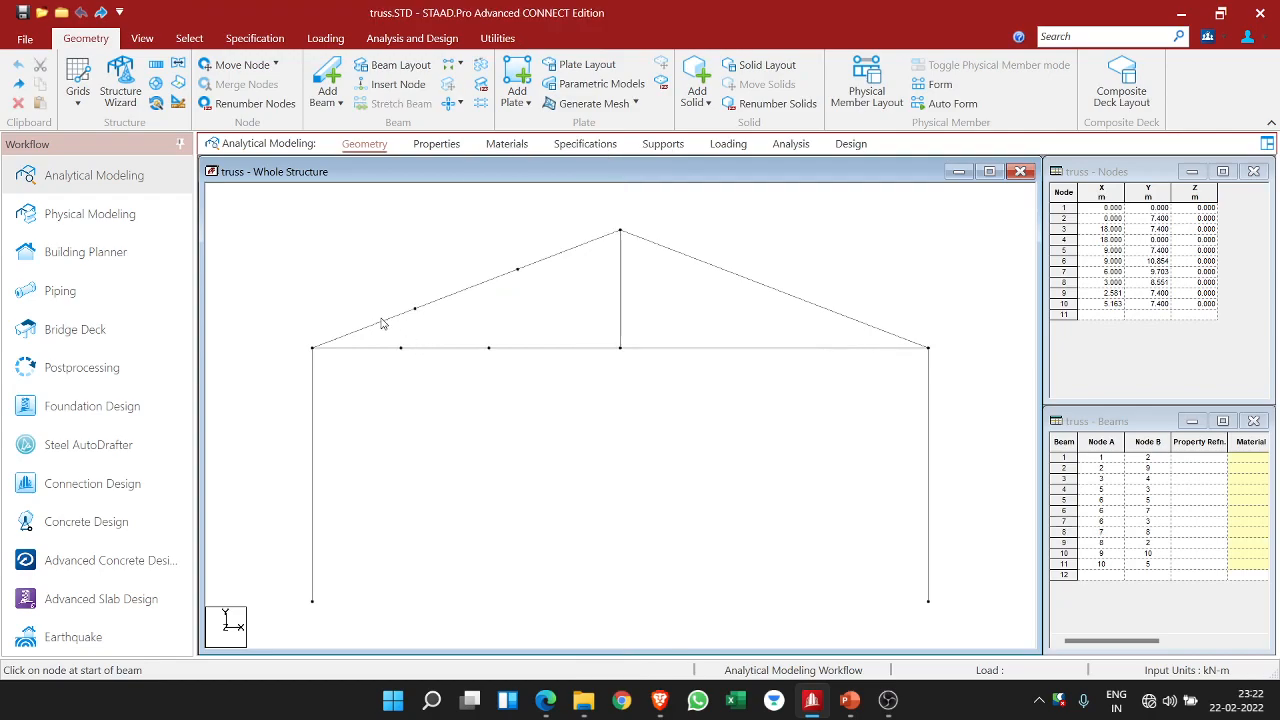
pyautogui.click(382, 320)
pyautogui.keyDown('ctrl'); pyautogui.click(427, 304); pyautogui.keyUp('ctrl')
pyautogui.keyDown('ctrl'); pyautogui.click(553, 259); pyautogui.keyUp('ctrl')
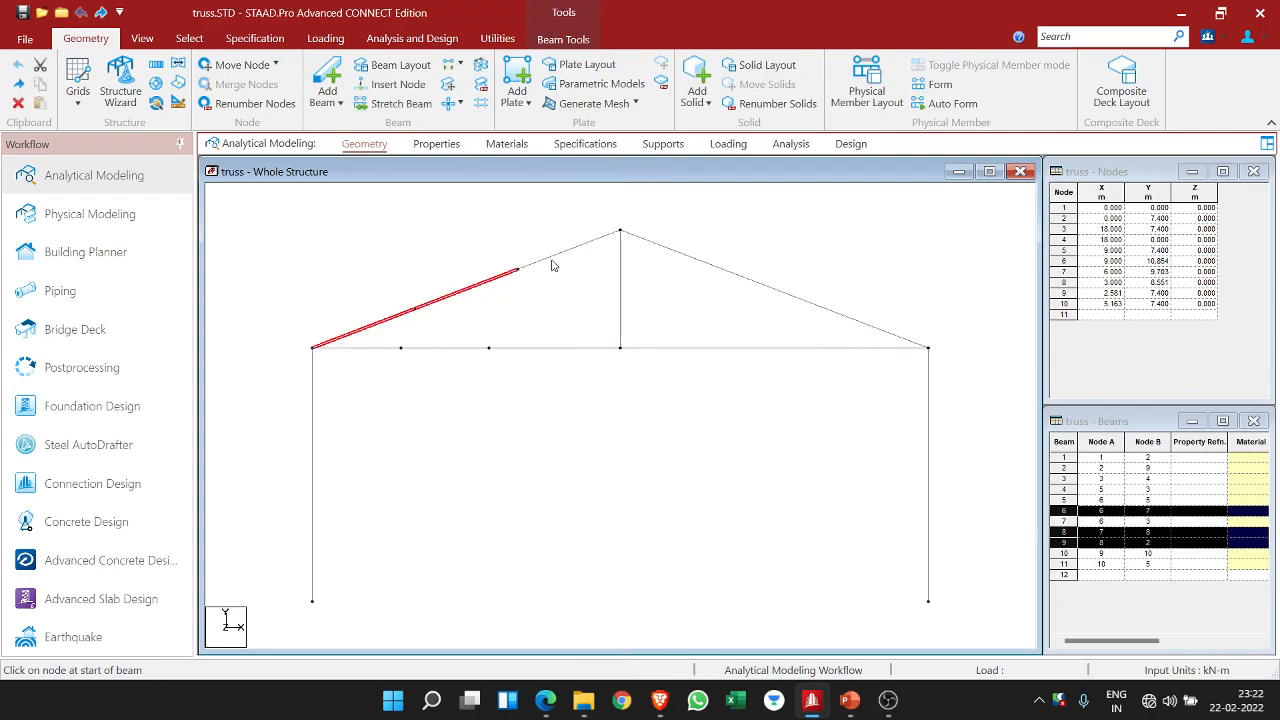
pyautogui.rightClick(552, 258)
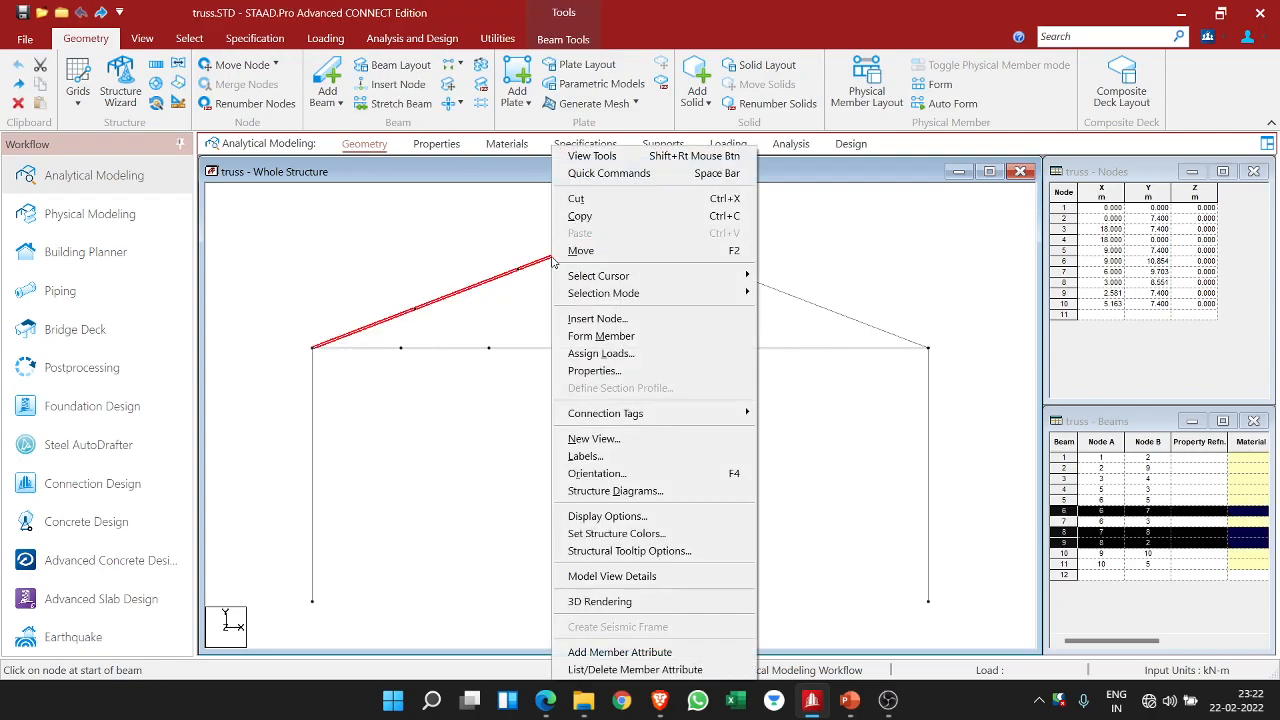
pyautogui.click(580, 319)
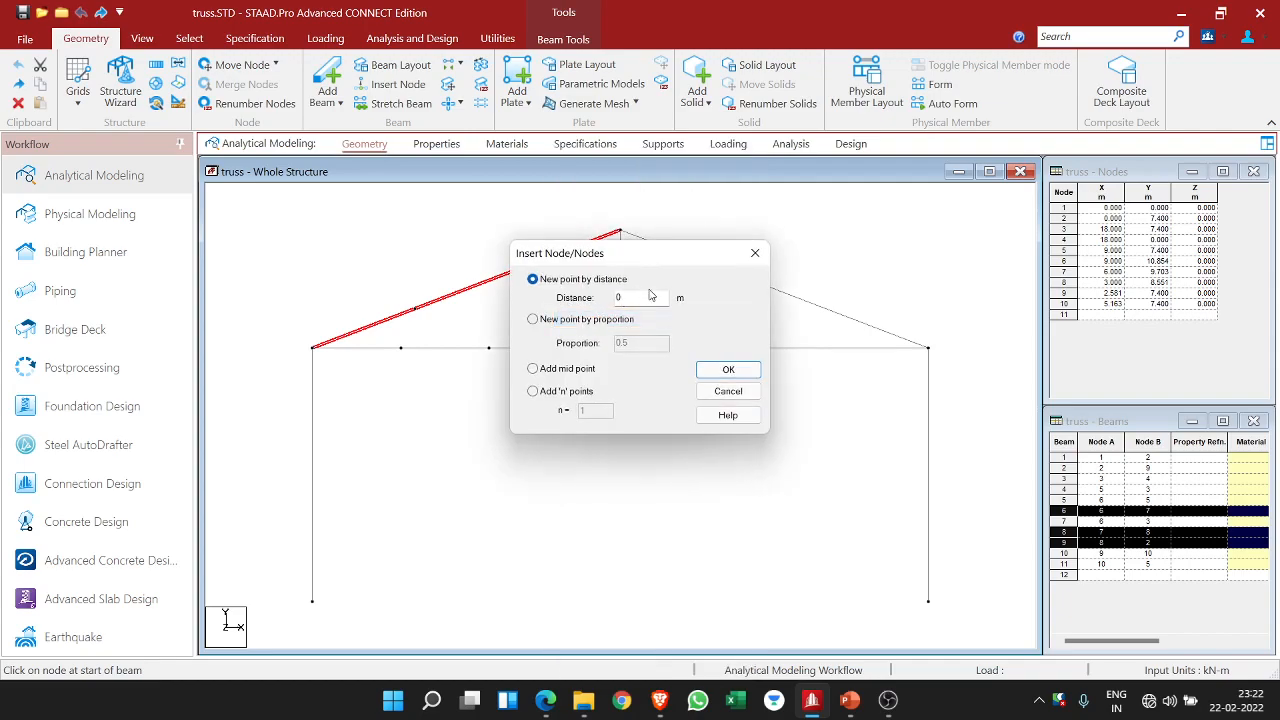
pyautogui.click(755, 253)
pyautogui.click(888, 700)
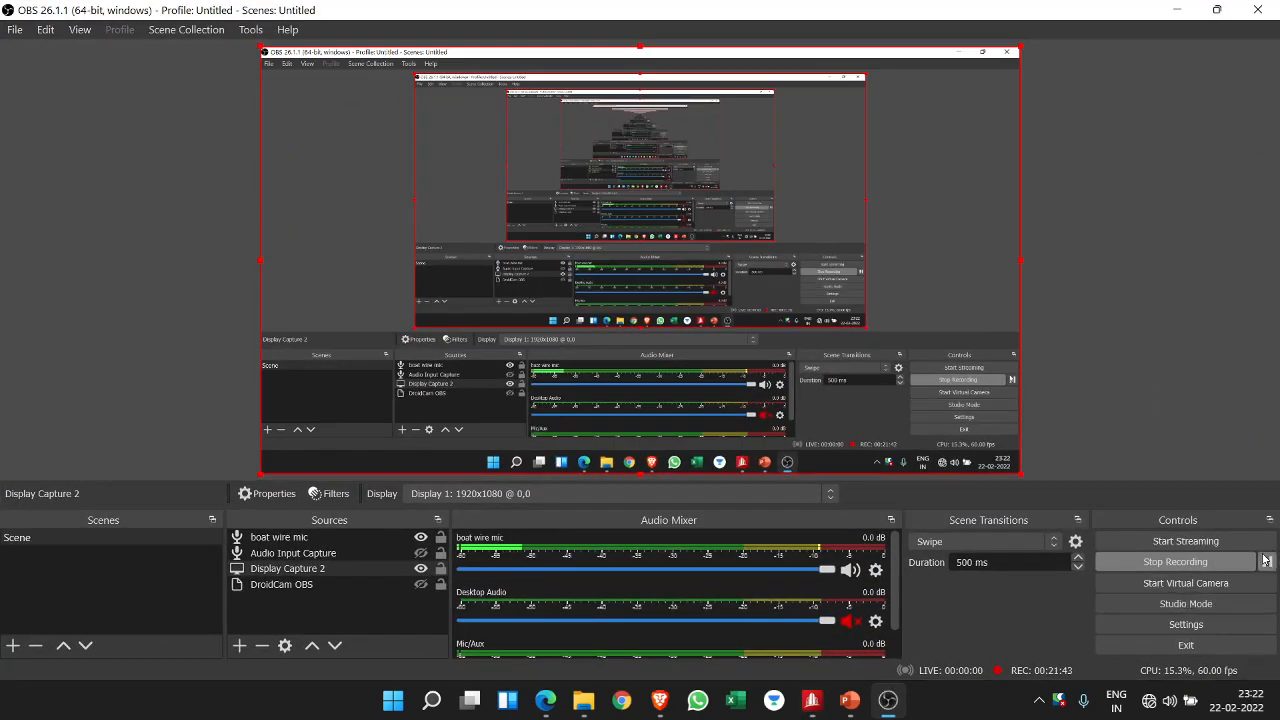
pyautogui.click(888, 701)
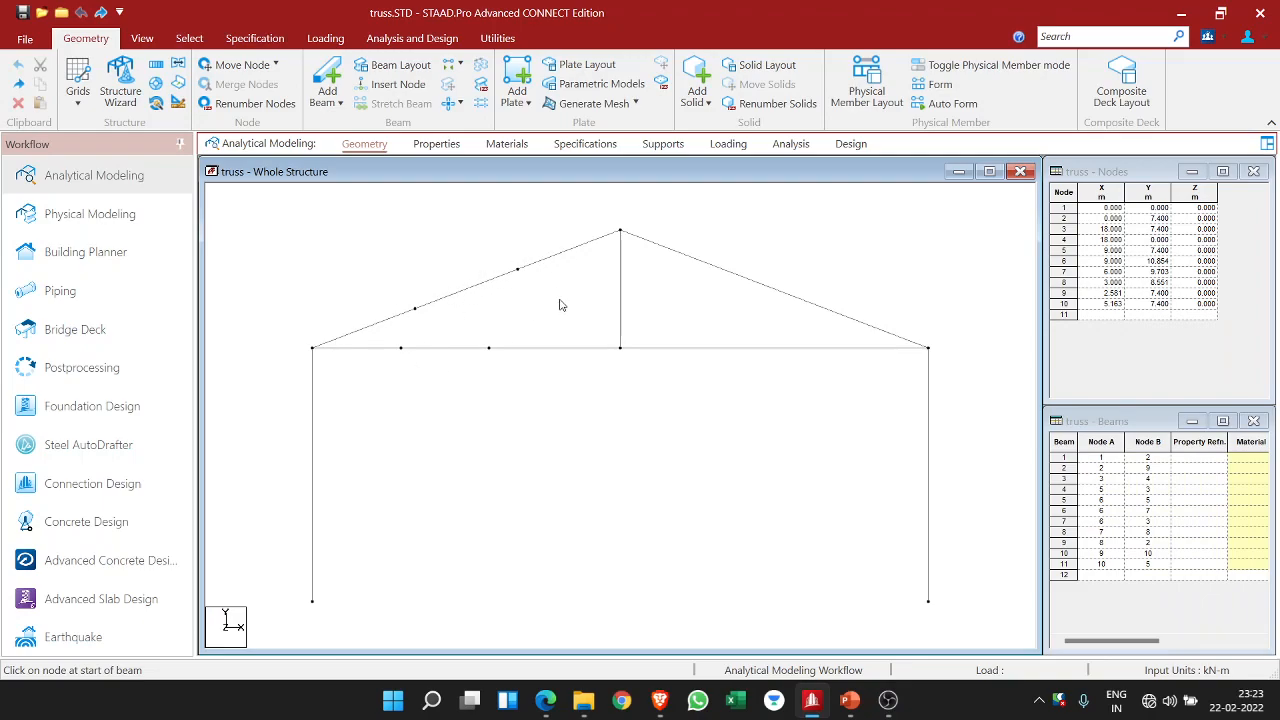
# - Start inserting nodes into the right rafter, adding two equally spaced insertion points and another set of three
pyautogui.click(764, 288)
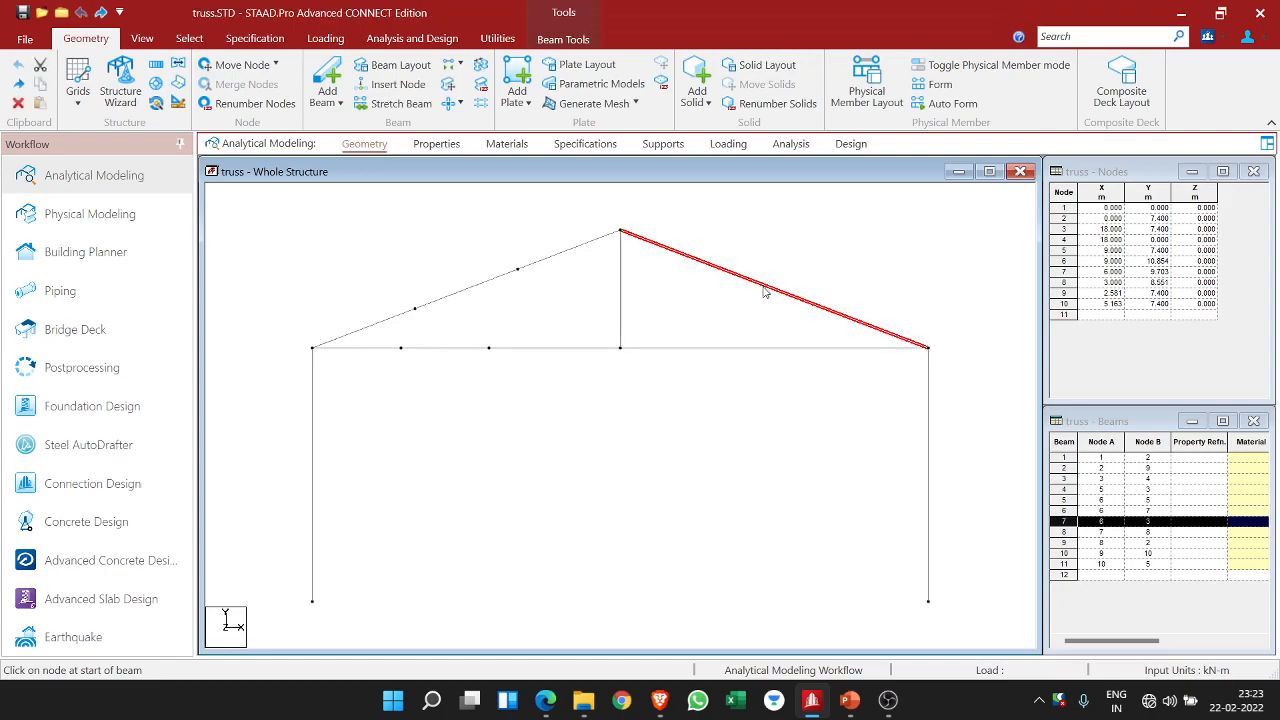
pyautogui.rightClick(764, 290)
pyautogui.click(790, 318)
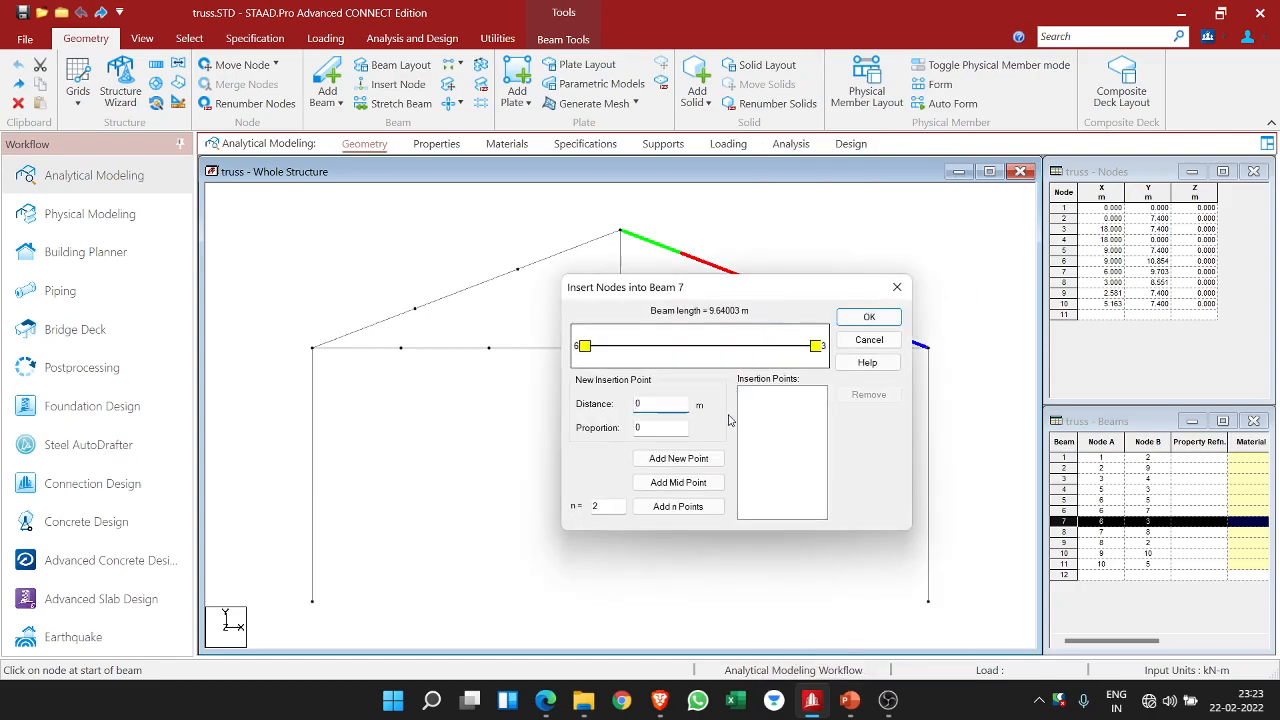
pyautogui.click(678, 506)
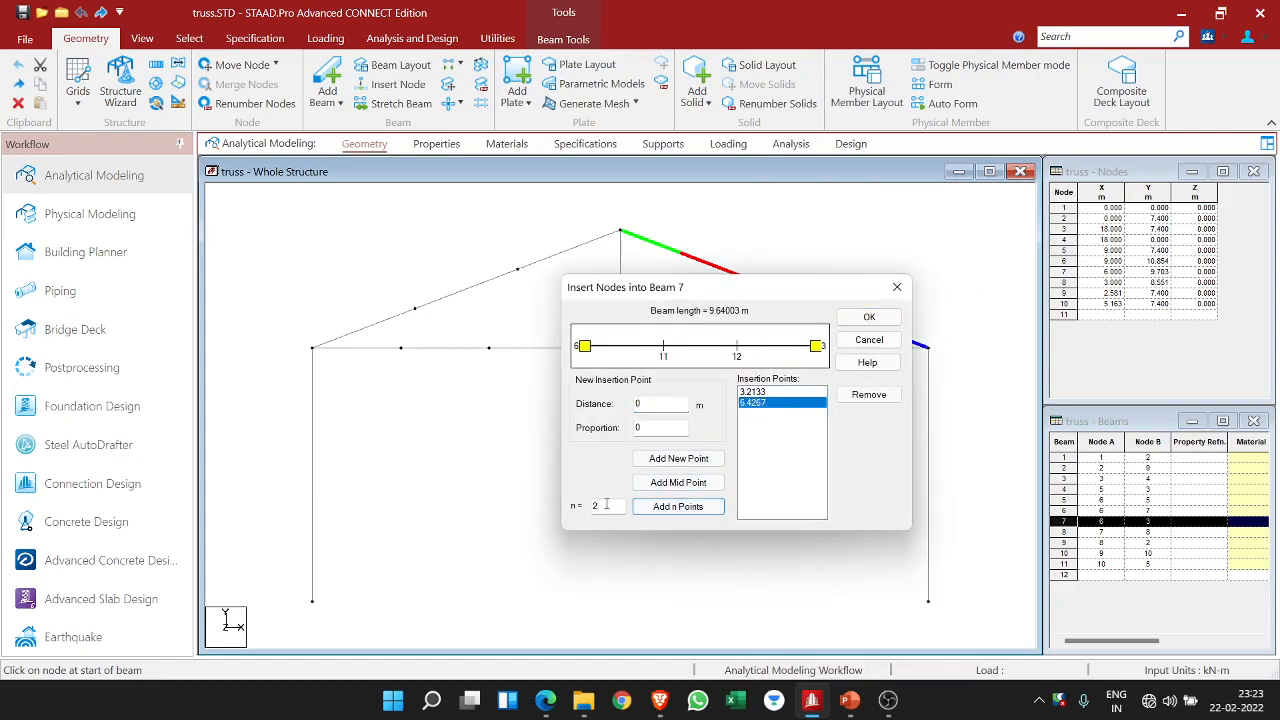
pyautogui.click(606, 505)
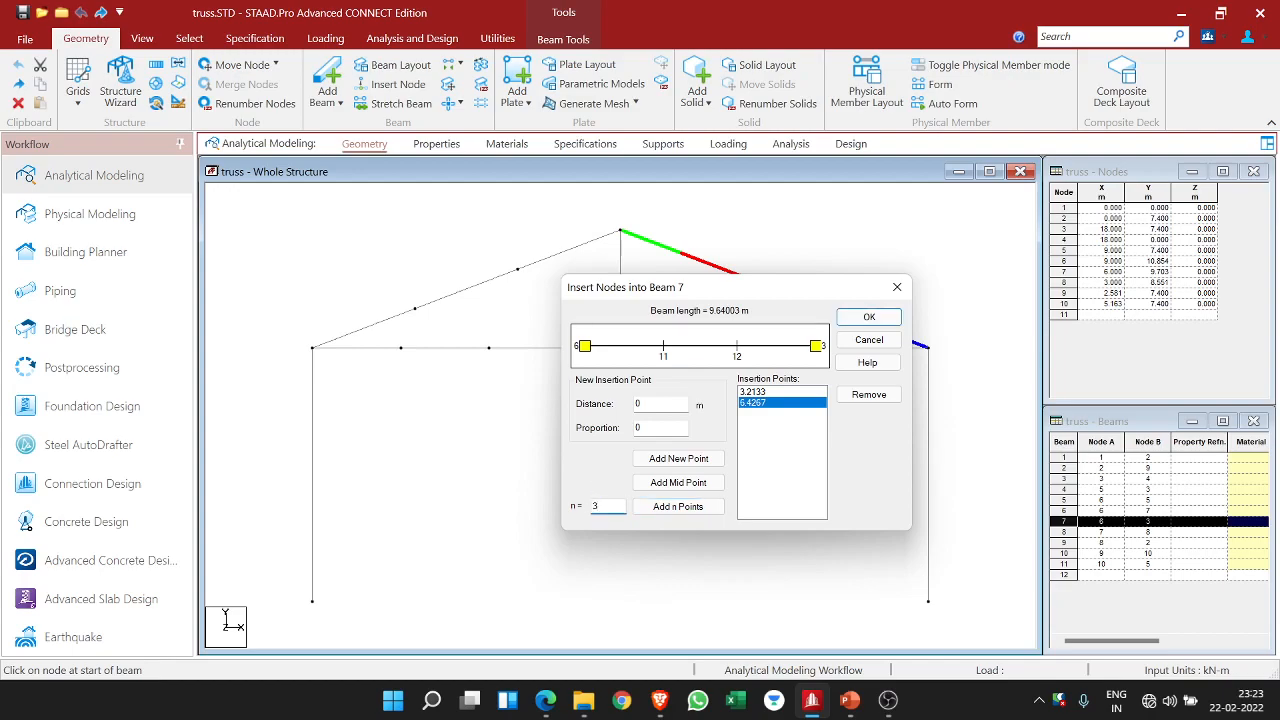
pyautogui.write('3')
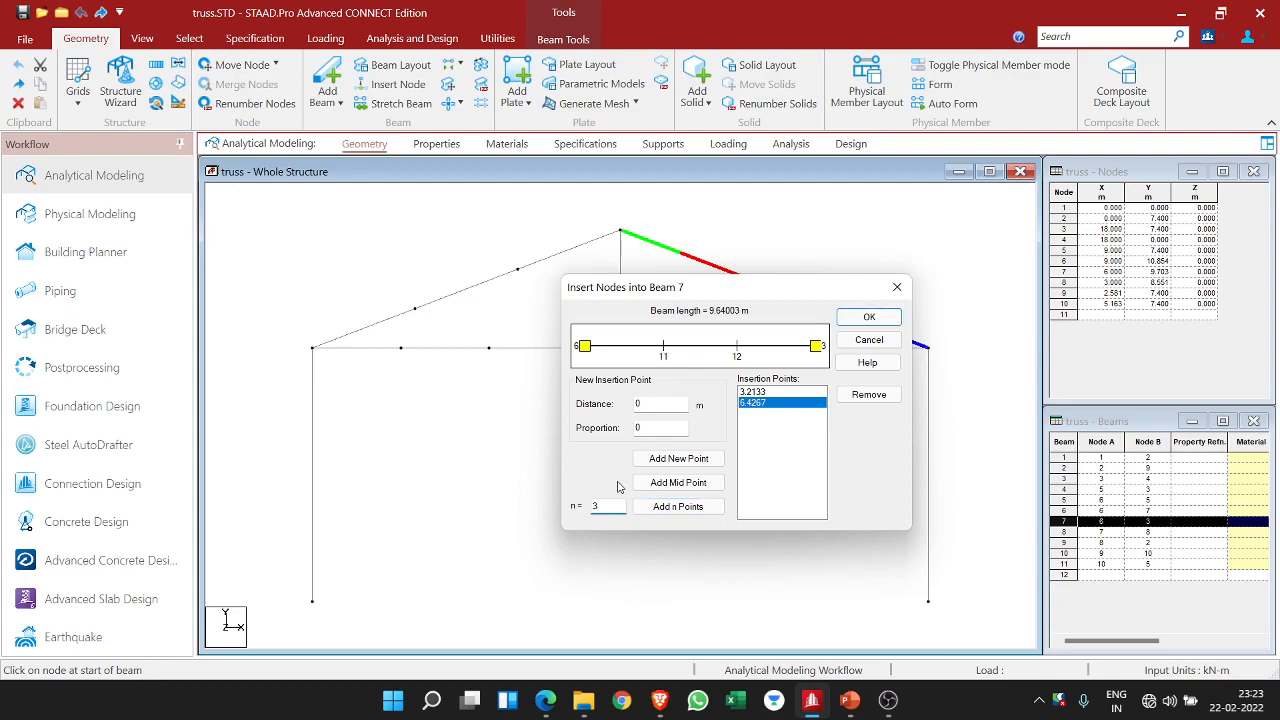
pyautogui.click(679, 511)
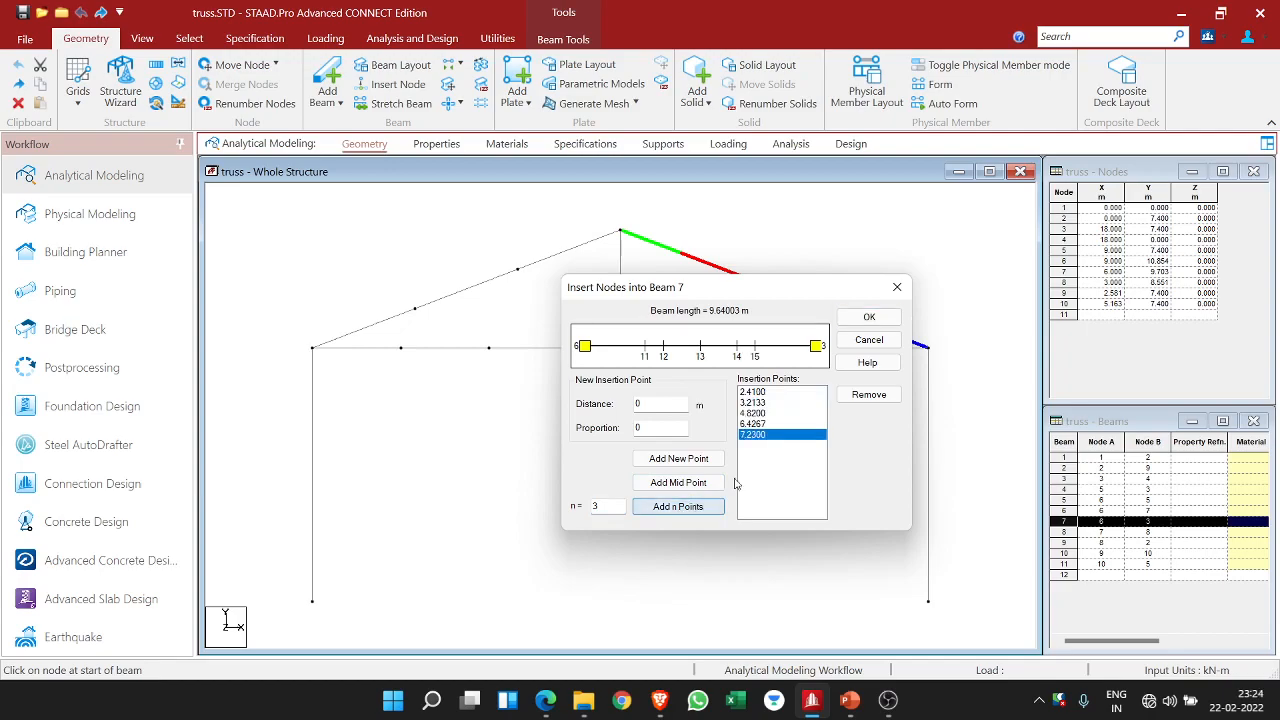
# - Clear all listed insertion points and insert three equally spaced nodes into the right rafter
pyautogui.click(866, 395)
pyautogui.click(866, 395)
pyautogui.click(866, 395)
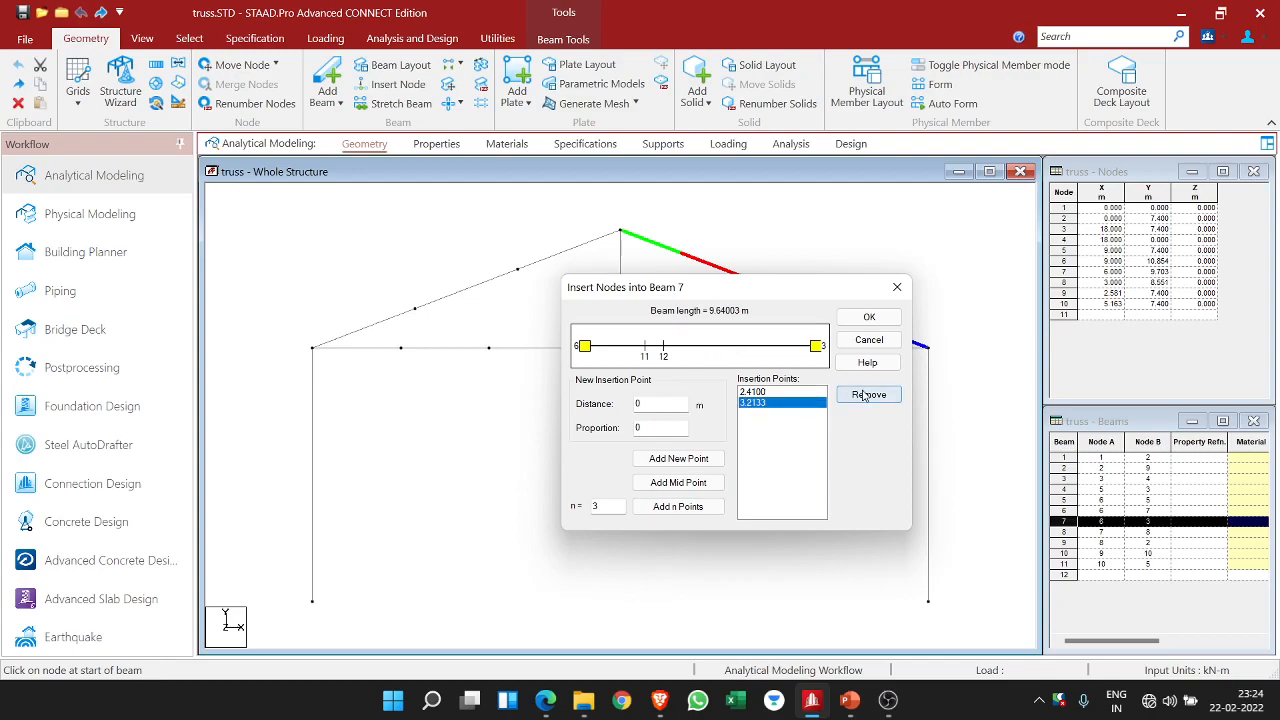
pyautogui.click(866, 395)
pyautogui.click(866, 395)
pyautogui.click(676, 507)
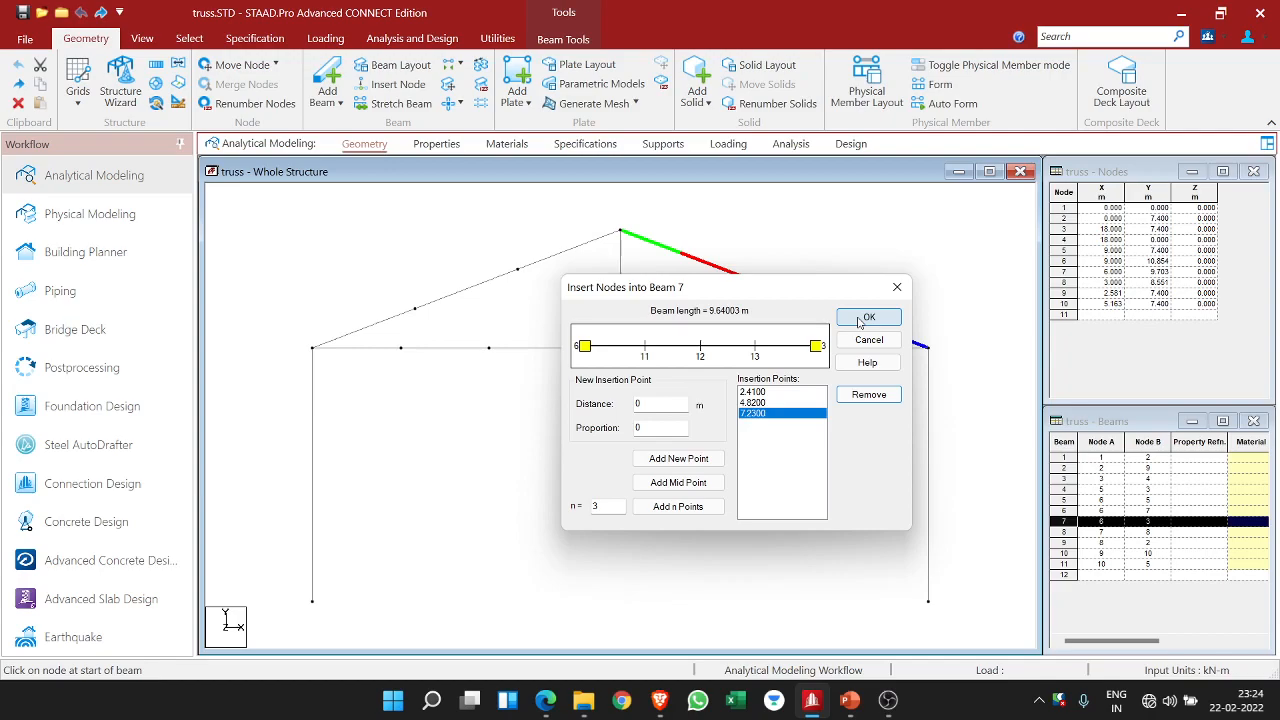
pyautogui.click(866, 318)
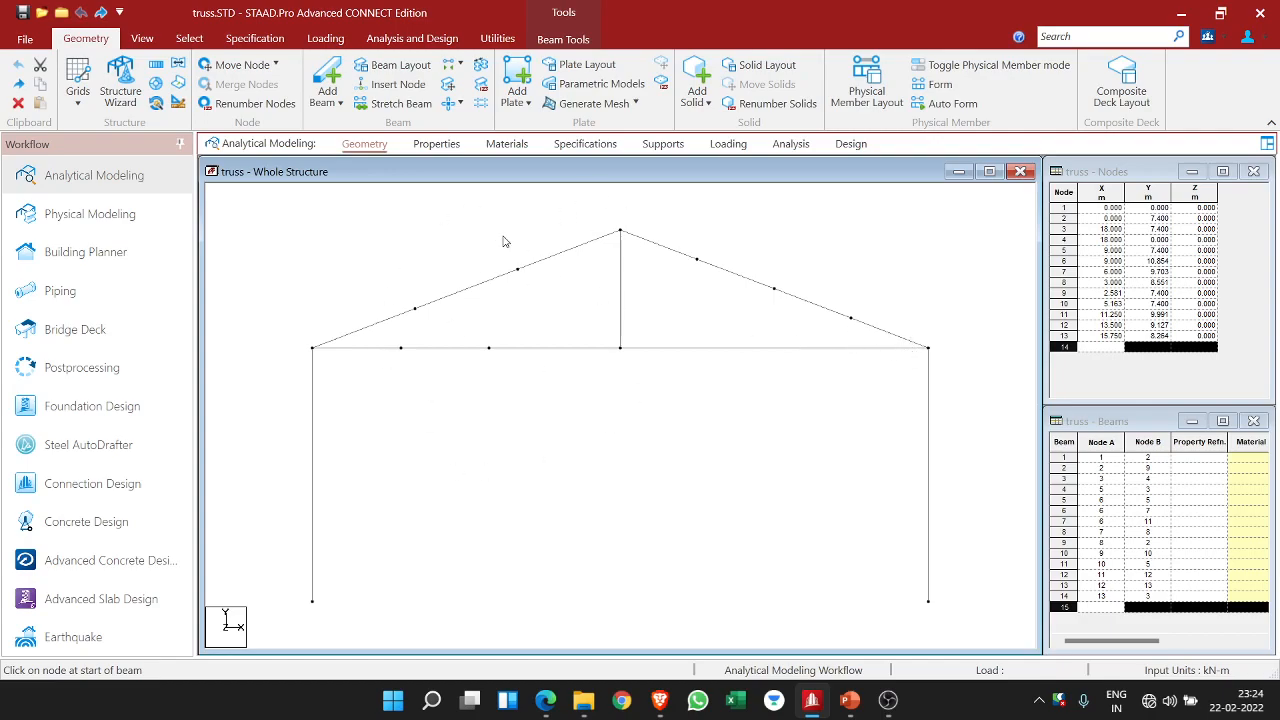
# - Insert nodes into the right half of the bottom tie at 6.149 m and 3.837 m from the post's base
pyautogui.click(870, 348)
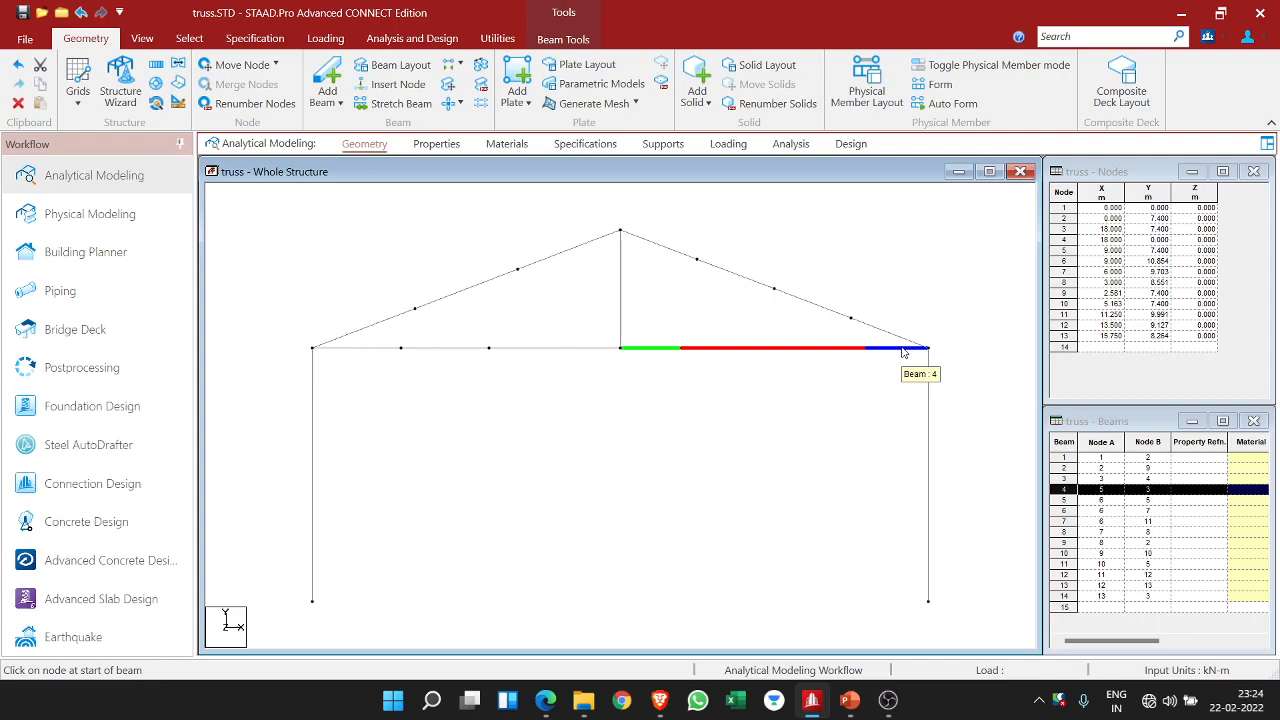
pyautogui.rightClick(903, 352)
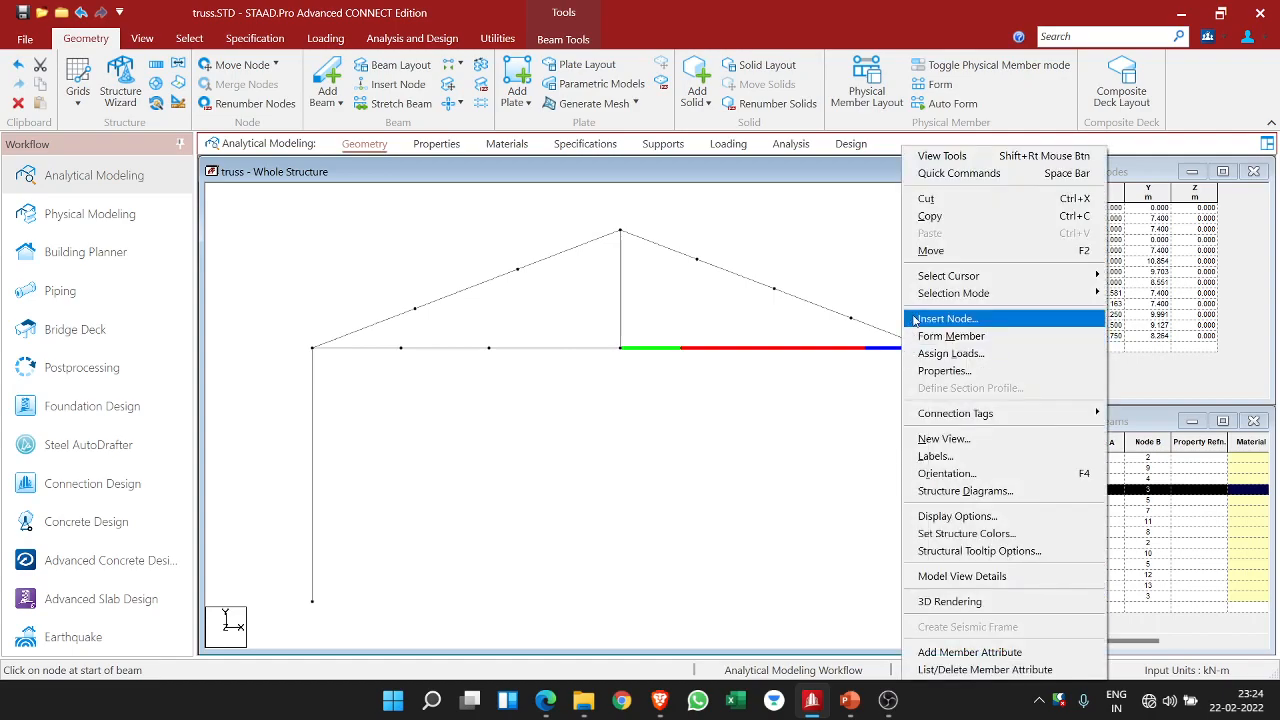
pyautogui.click(914, 320)
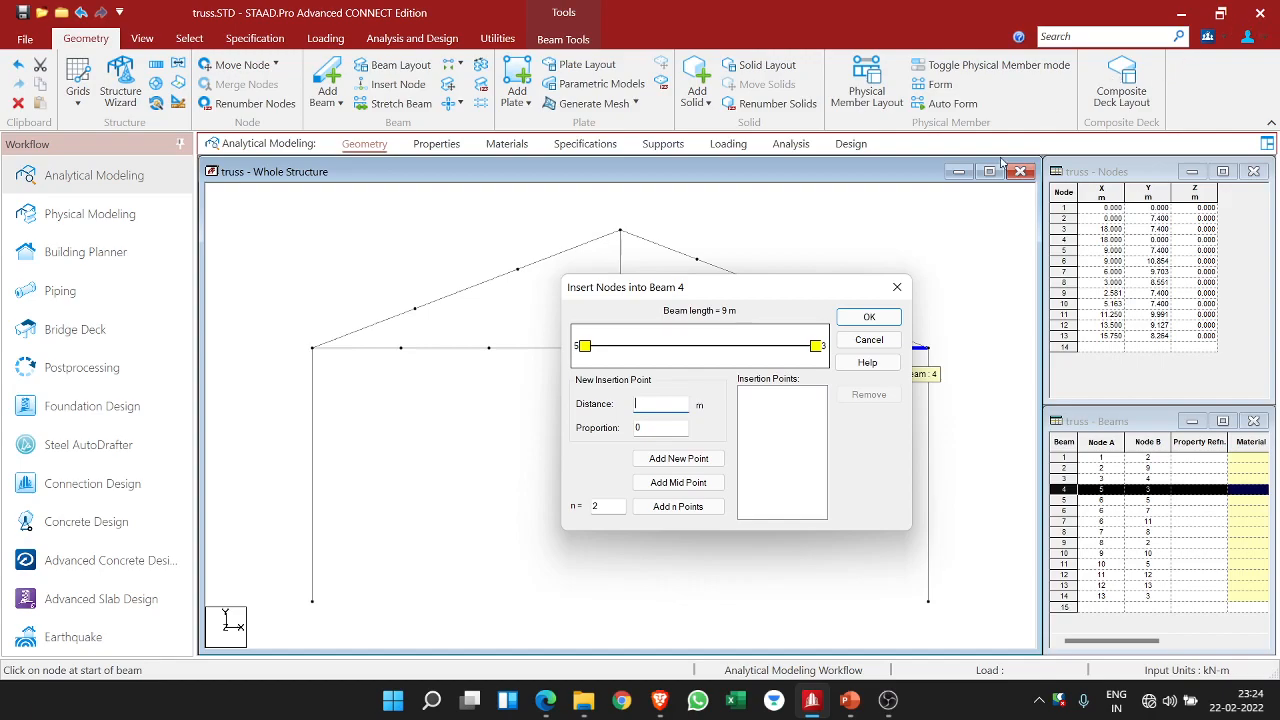
pyautogui.write('6.149')
pyautogui.click(683, 462)
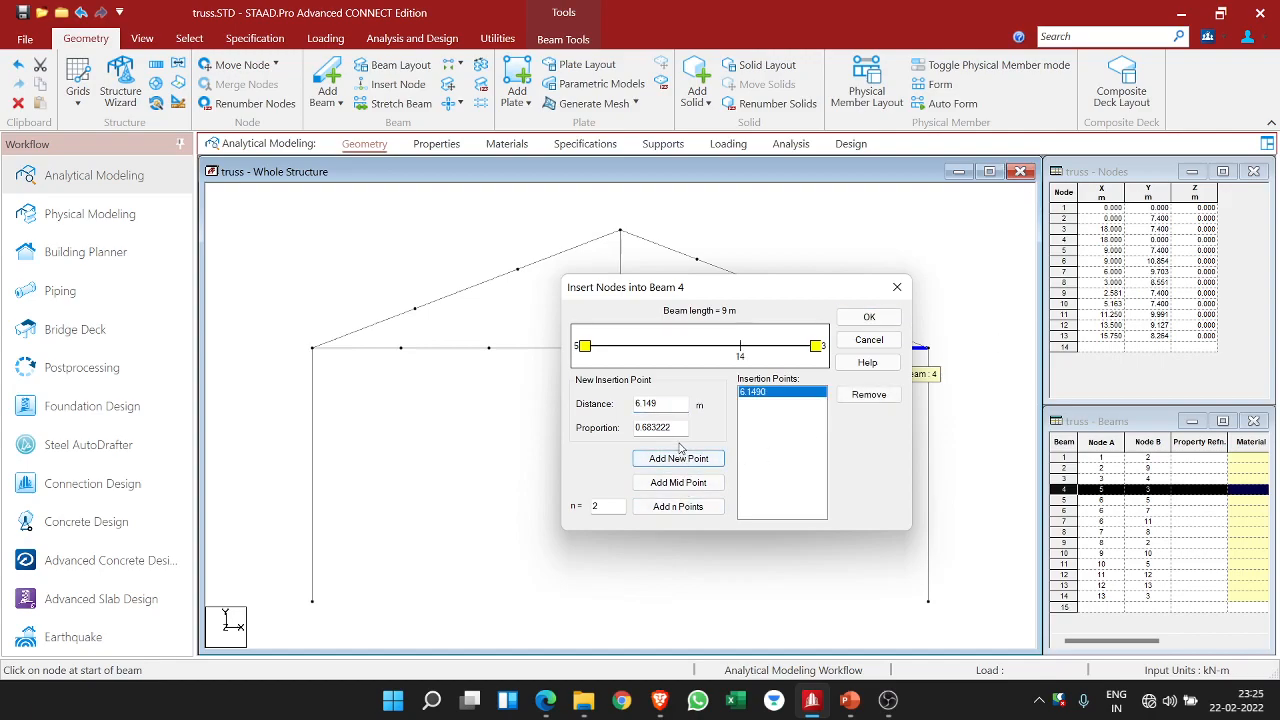
pyautogui.moveTo(673, 406); pyautogui.dragTo(601, 403)
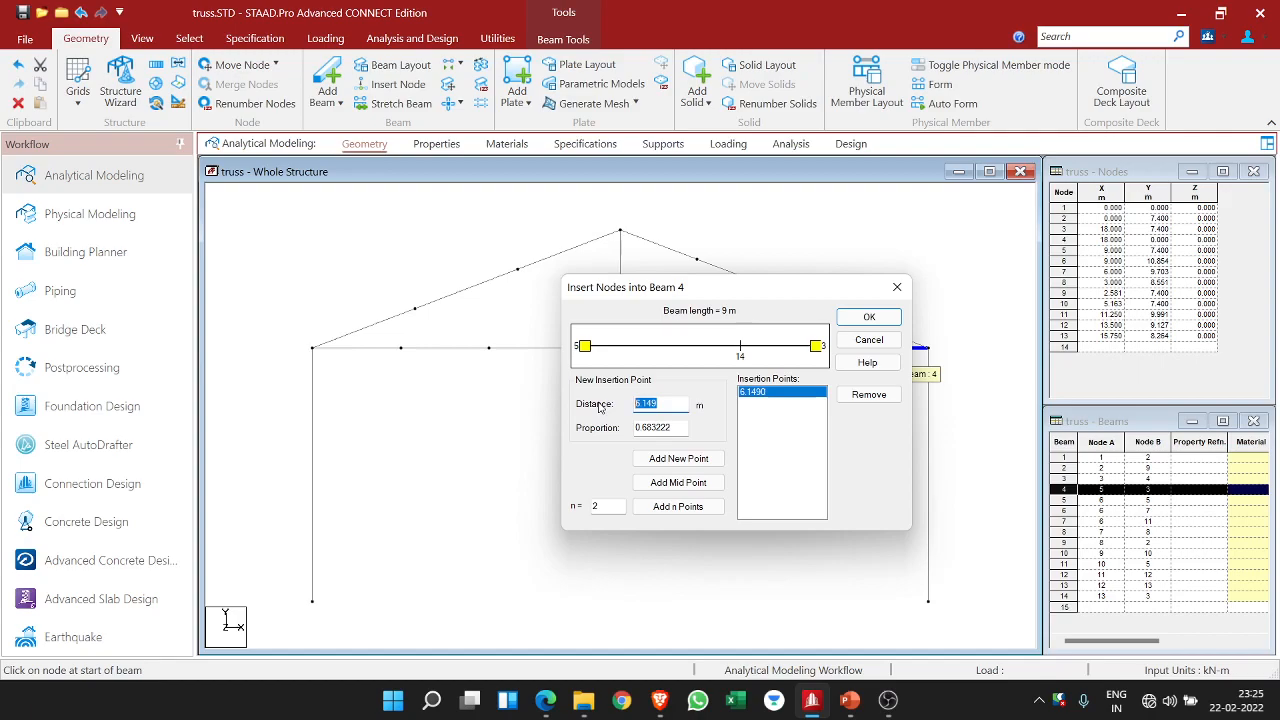
pyautogui.write('3.837')
pyautogui.click(678, 458)
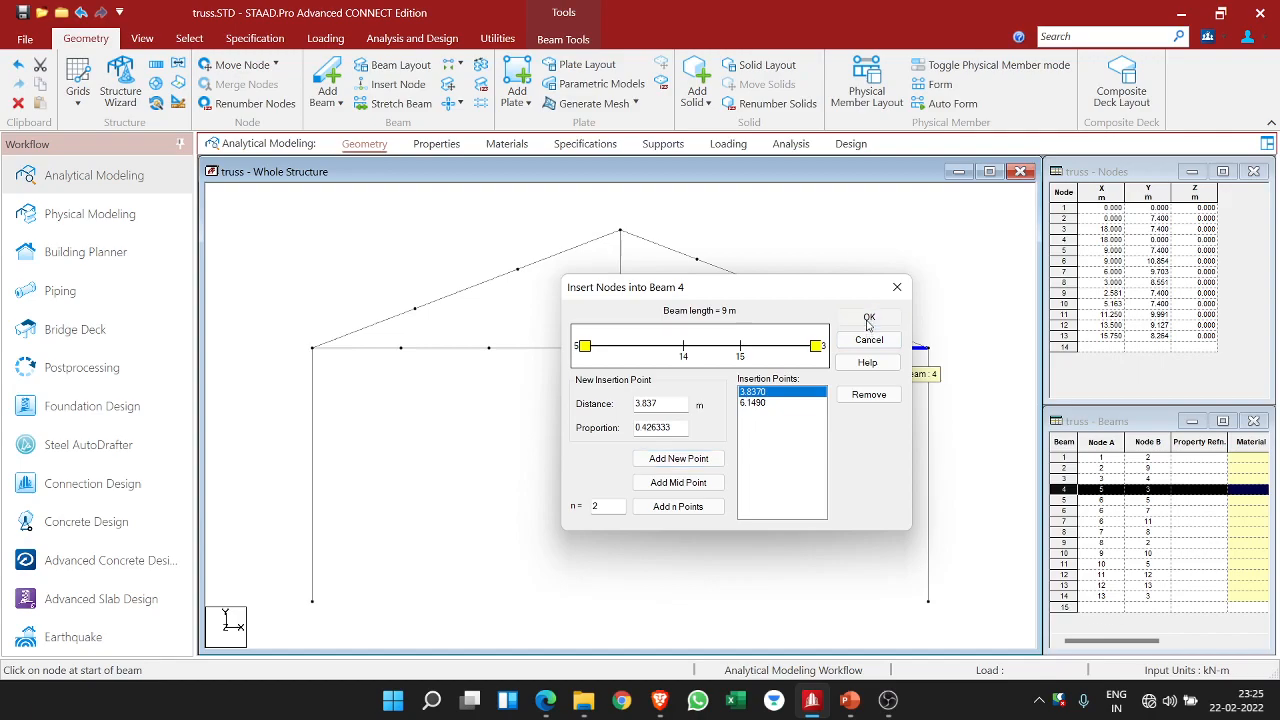
pyautogui.click(868, 320)
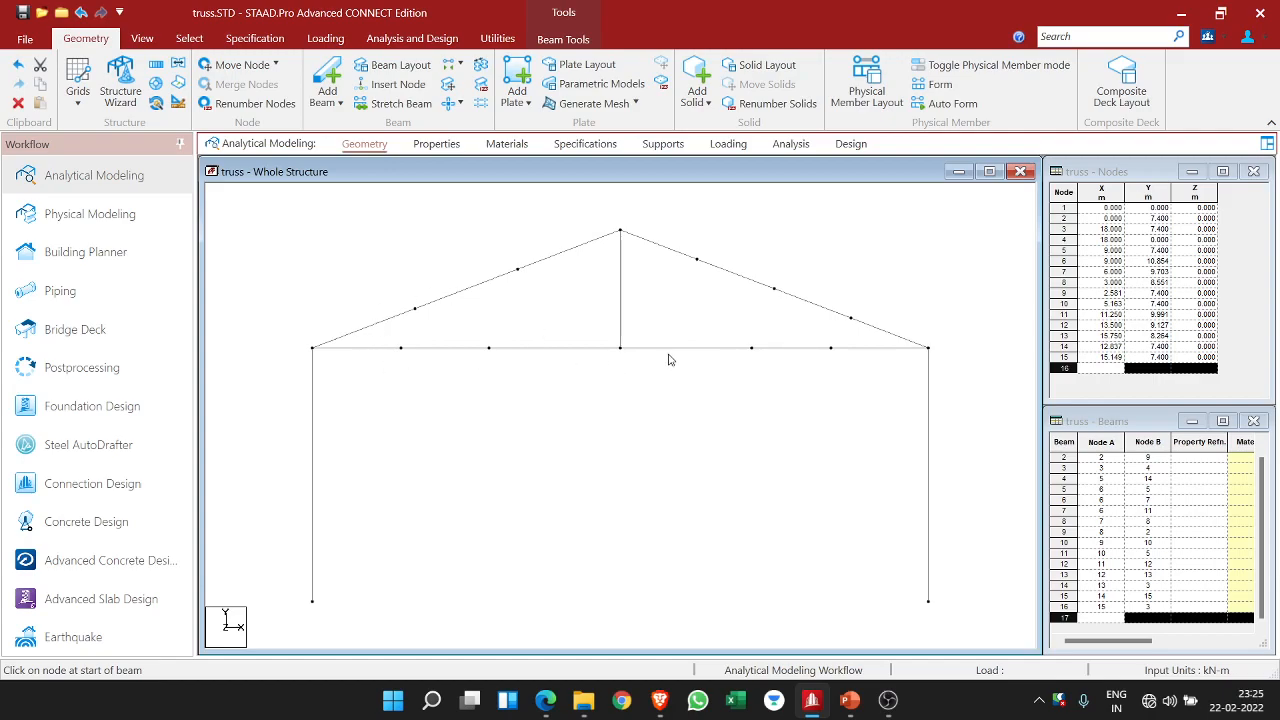
# - Draw beams from the apex to the tie node at 3.837 m and from the lowest right rafter node to the tie node at 6.149 m
pyautogui.click(327, 82)
pyautogui.moveTo(621, 232); pyautogui.dragTo(752, 349)
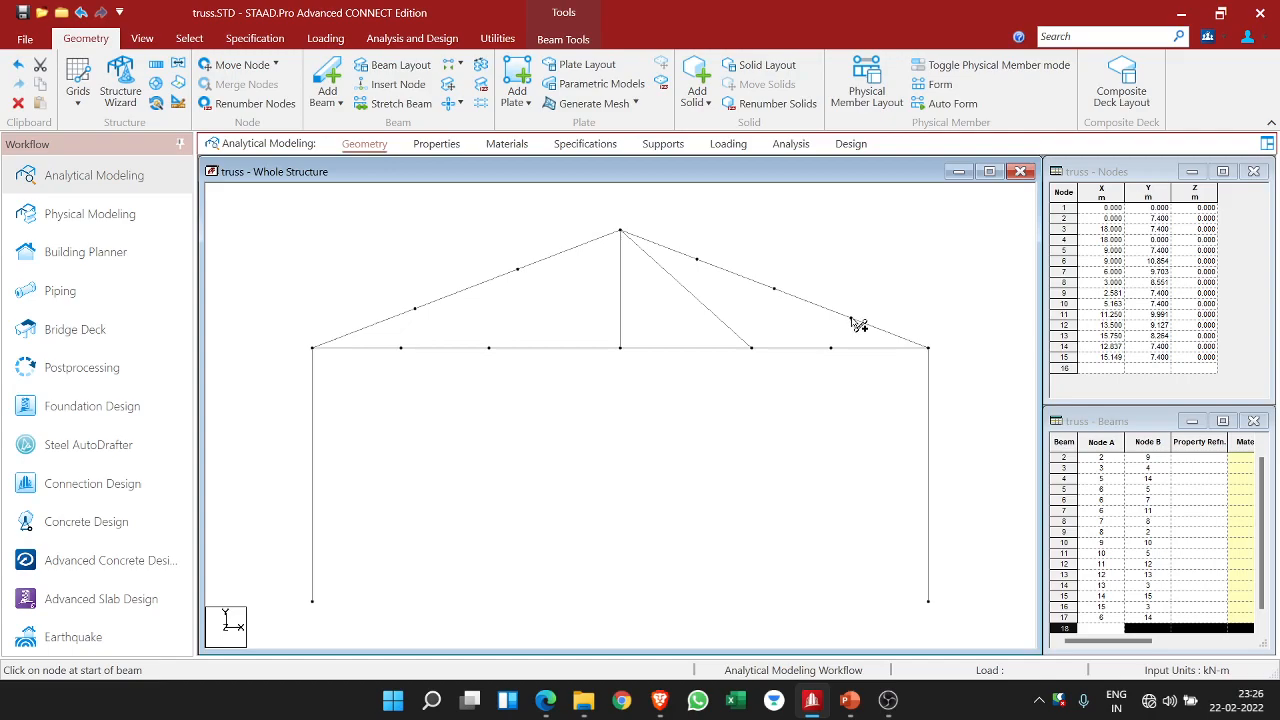
pyautogui.moveTo(851, 318); pyautogui.dragTo(831, 347)
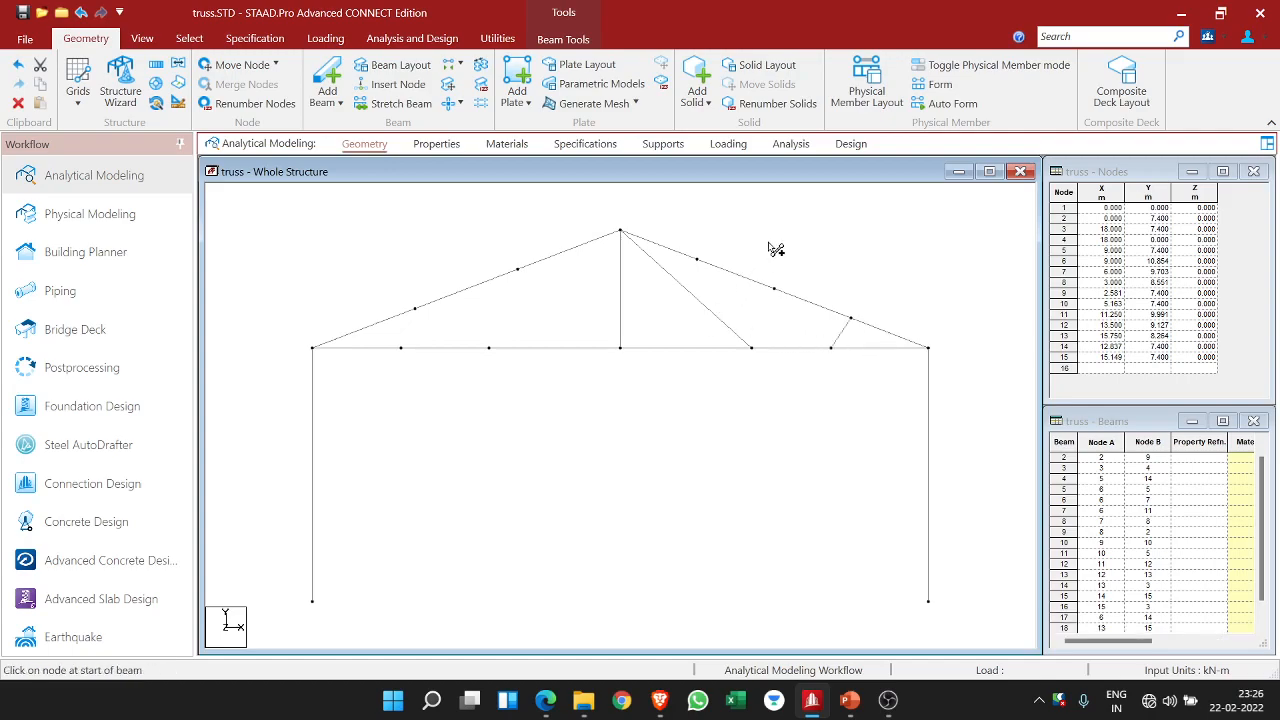
# - Insert a midpoint node into the diagonal running from the apex to the right-hand tie node
pyautogui.click(716, 317)
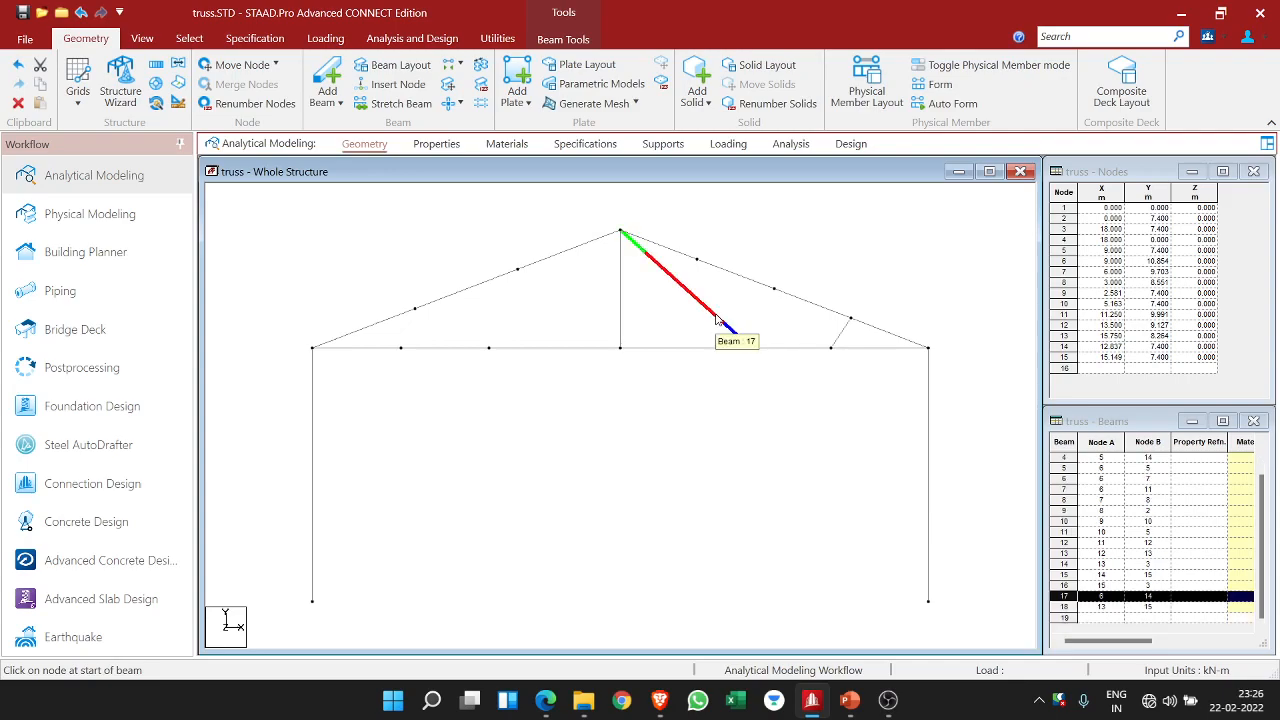
pyautogui.rightClick(716, 318)
pyautogui.click(740, 318)
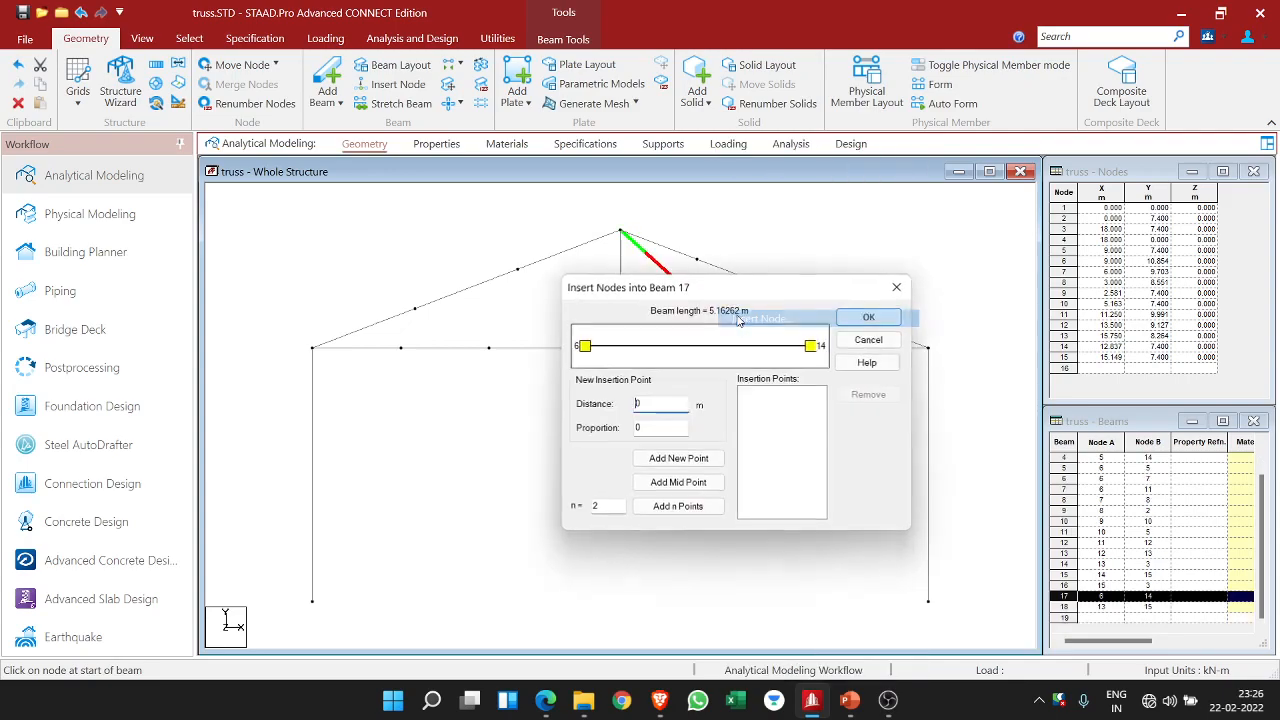
pyautogui.click(678, 482)
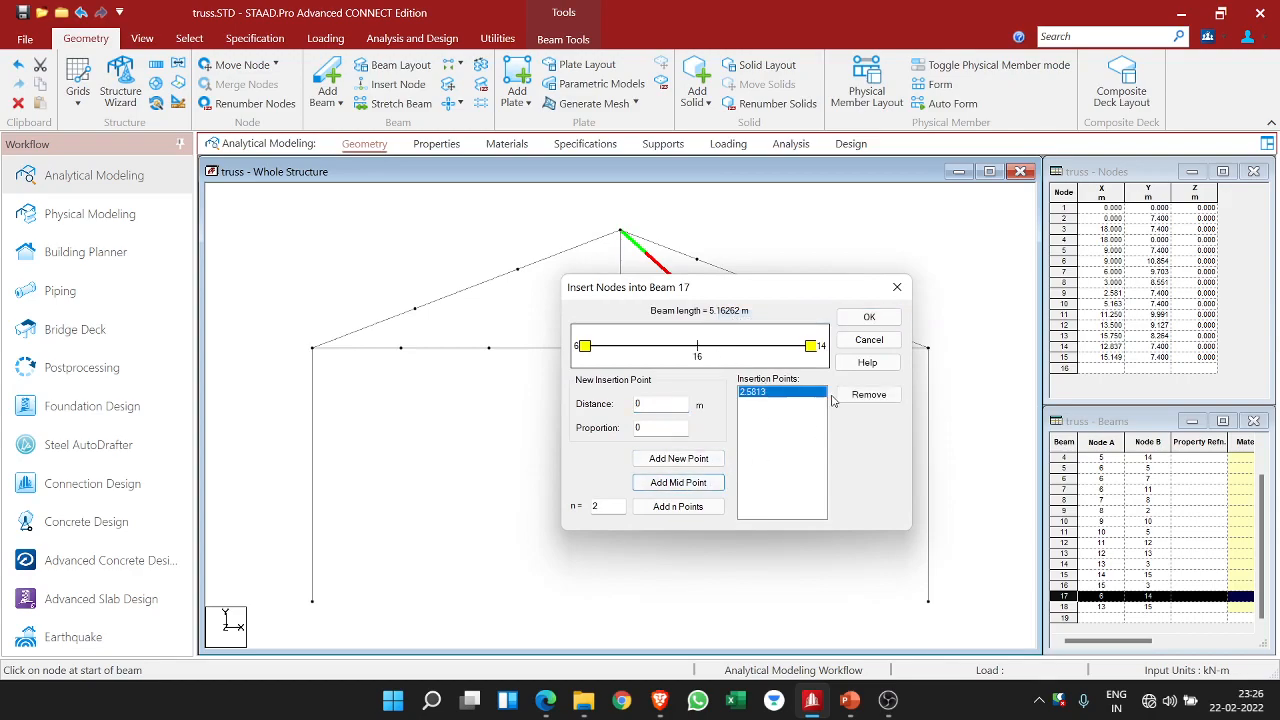
pyautogui.click(866, 318)
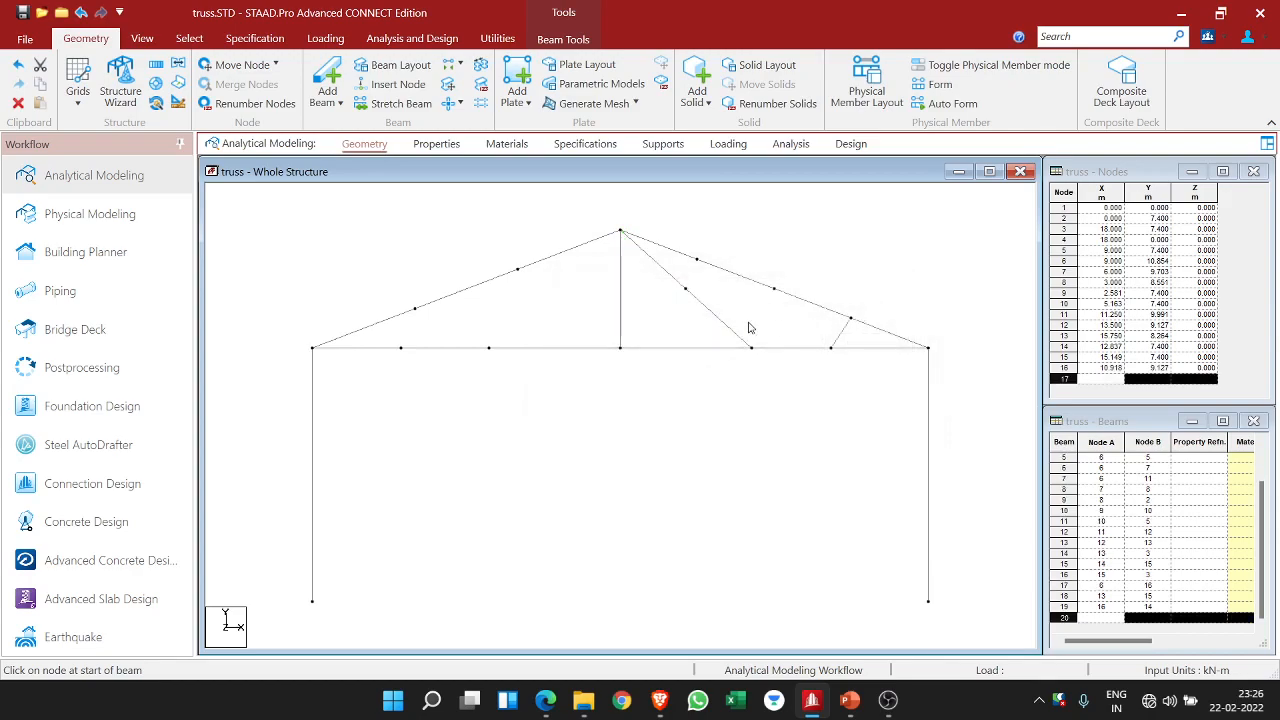
# - Draw the remaining right-half web members, linking the diagonal's midpoint to the upper and middle rafter nodes, and the middle rafter node to both tie nodes
pyautogui.click(328, 80)
pyautogui.click(697, 261)
pyautogui.click(685, 289)
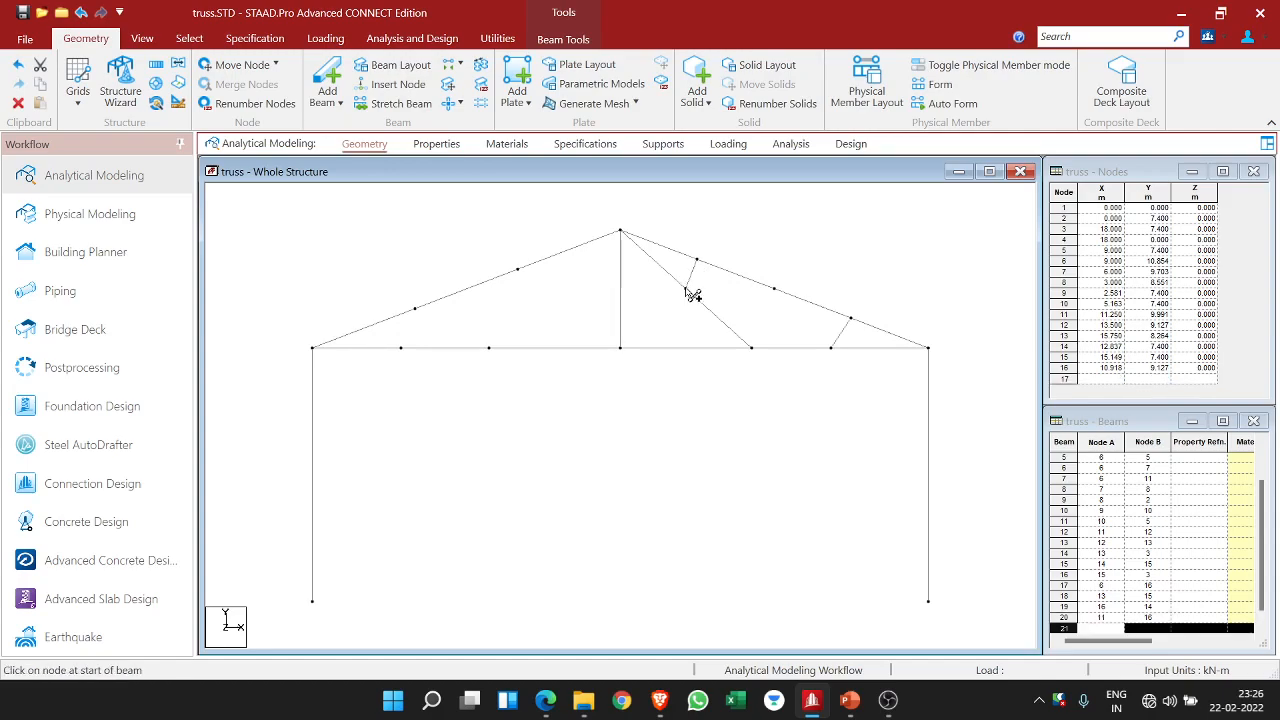
pyautogui.click(686, 290)
pyautogui.click(775, 290)
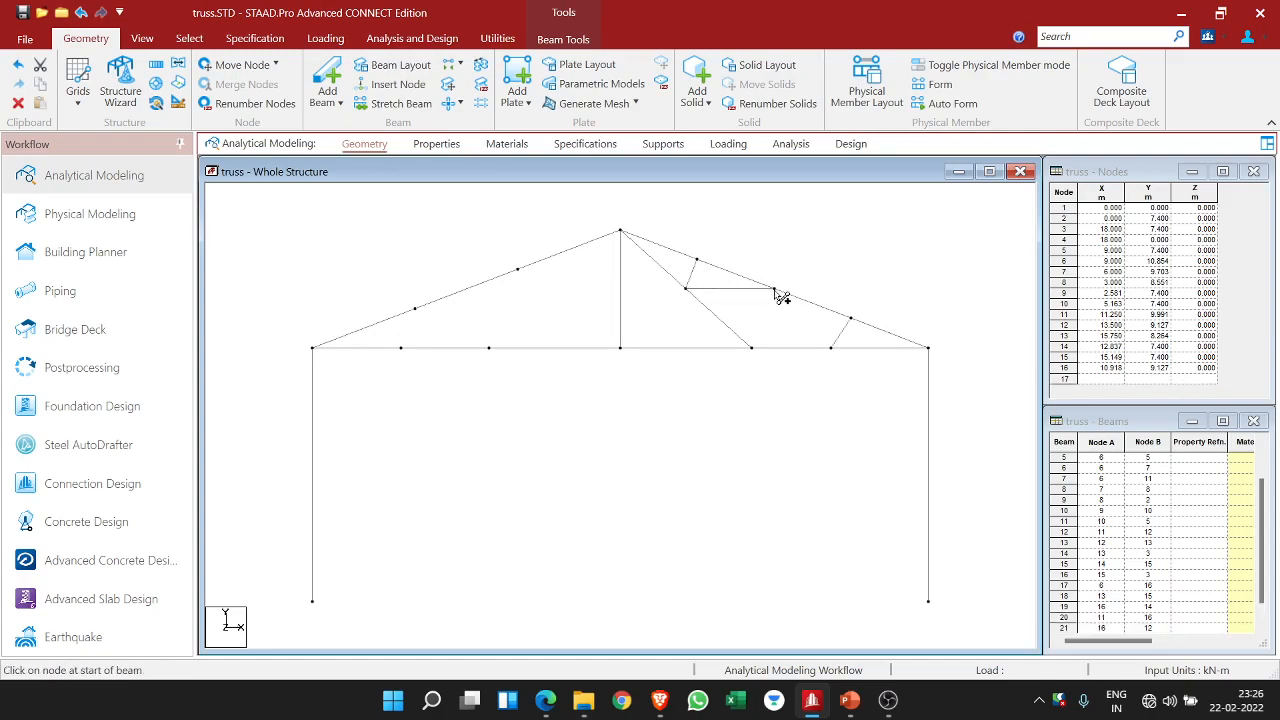
pyautogui.moveTo(776, 291); pyautogui.dragTo(854, 319)
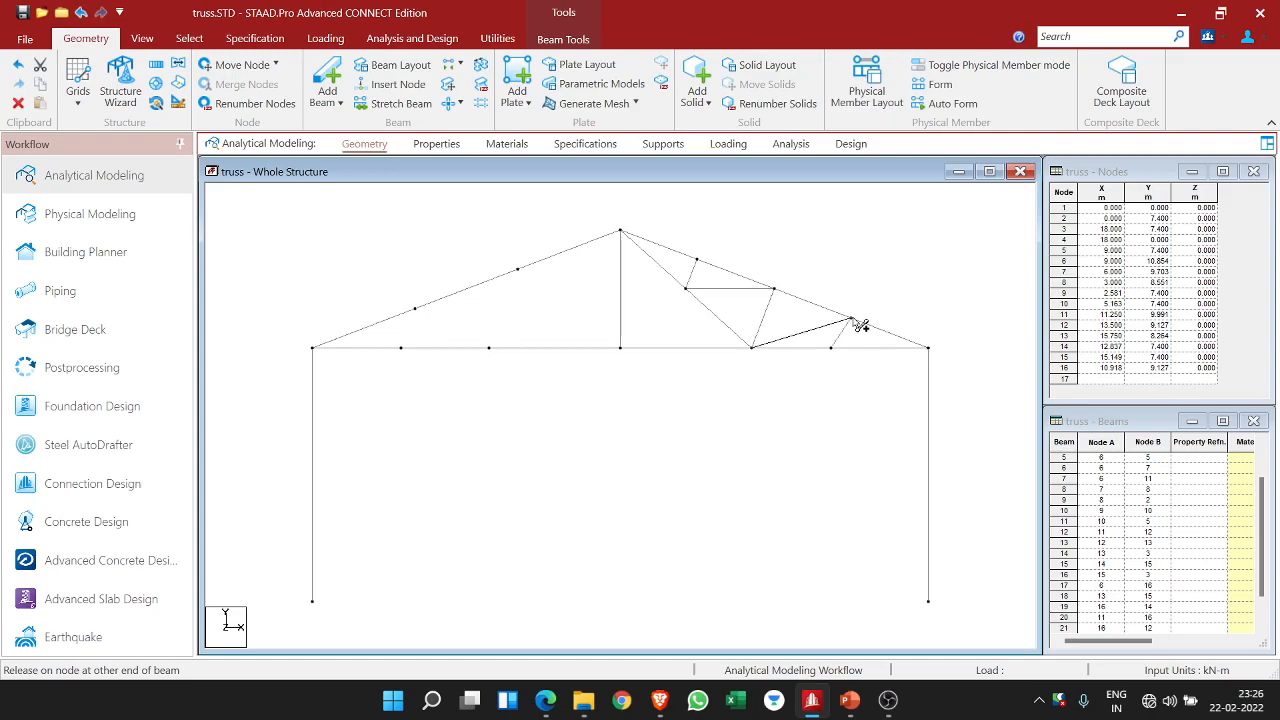
pyautogui.moveTo(855, 322); pyautogui.dragTo(857, 323)
pyautogui.moveTo(857, 323); pyautogui.dragTo(829, 347)
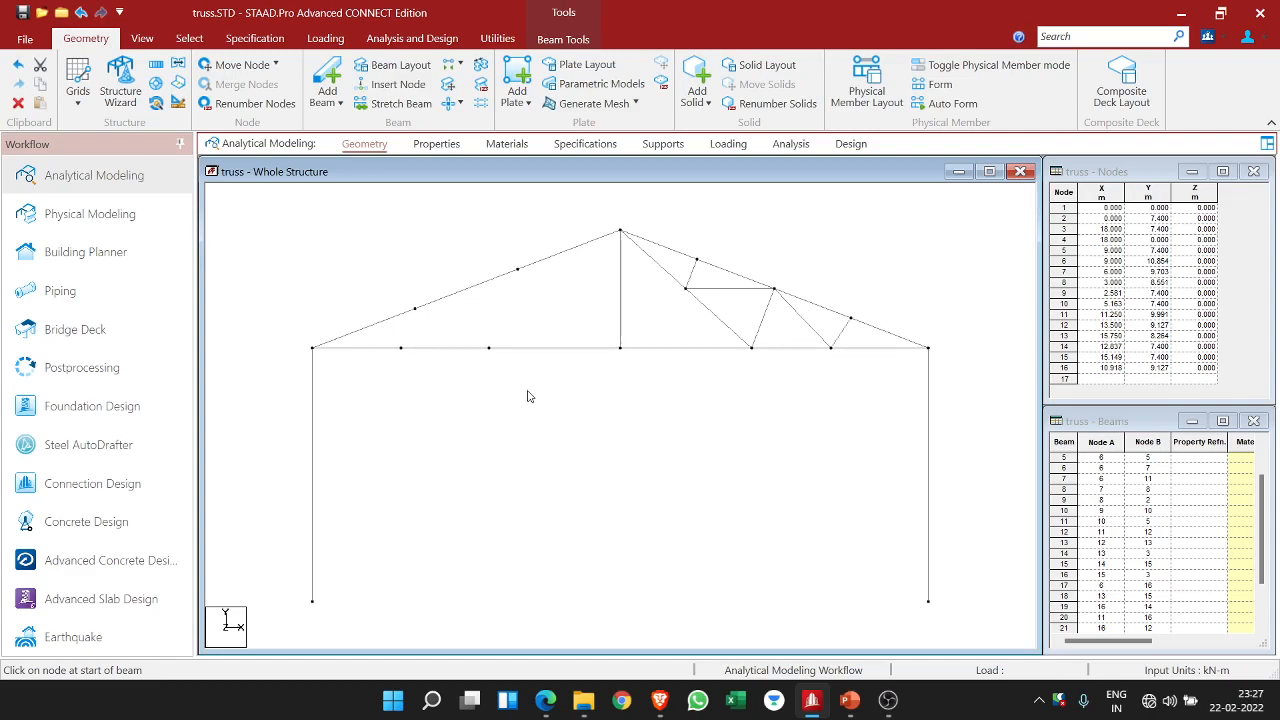
# - Create a fixed support and assign it to the base nodes of both columns
pyautogui.click(728, 145)
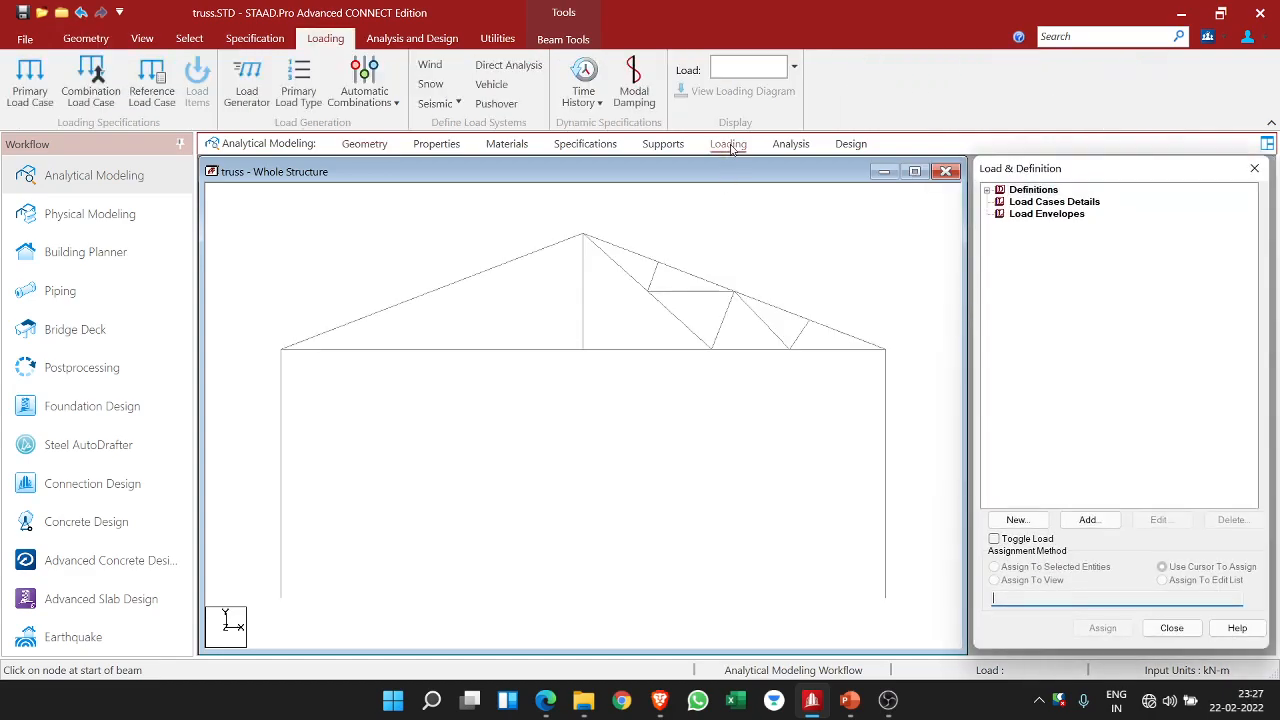
pyautogui.click(663, 144)
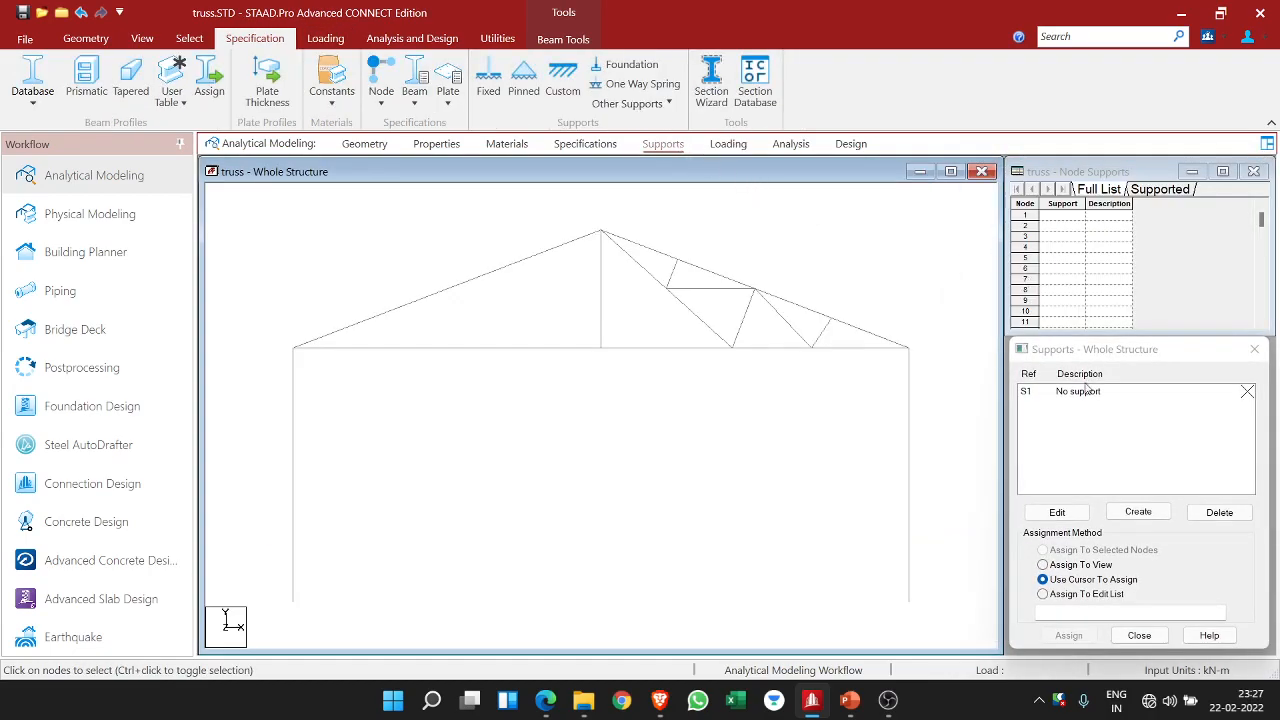
pyautogui.click(1138, 511)
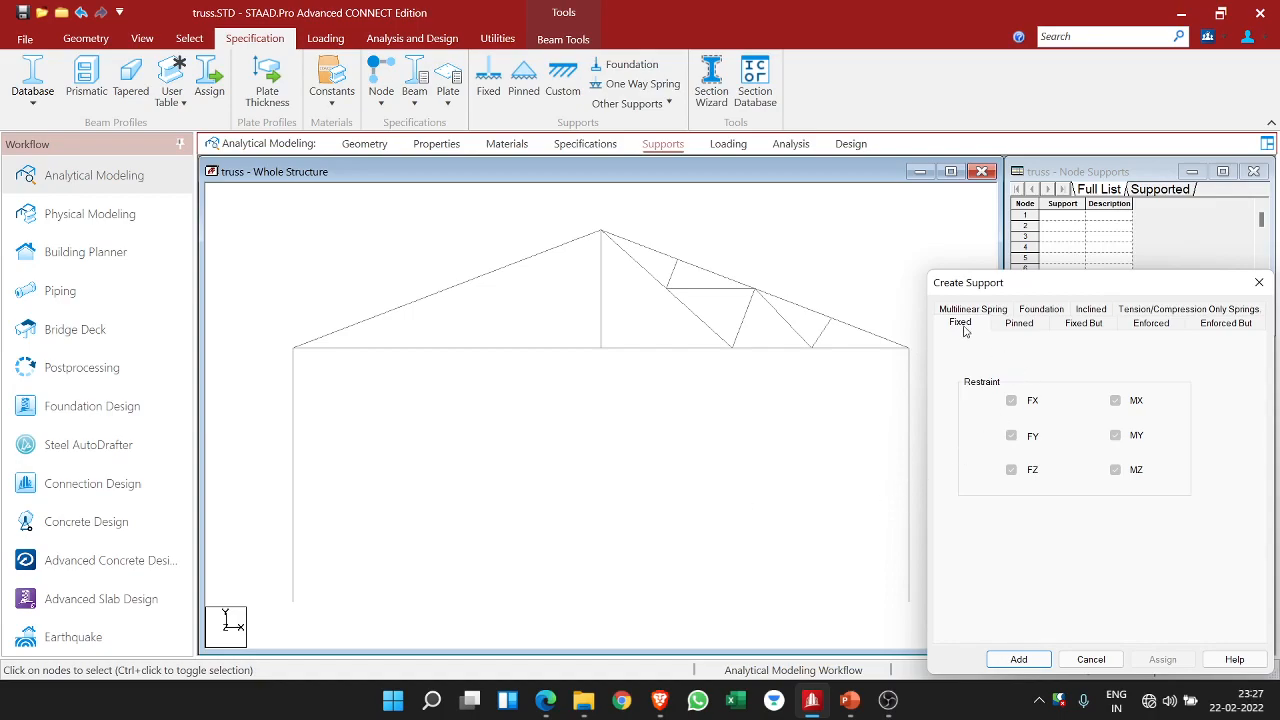
pyautogui.click(1018, 659)
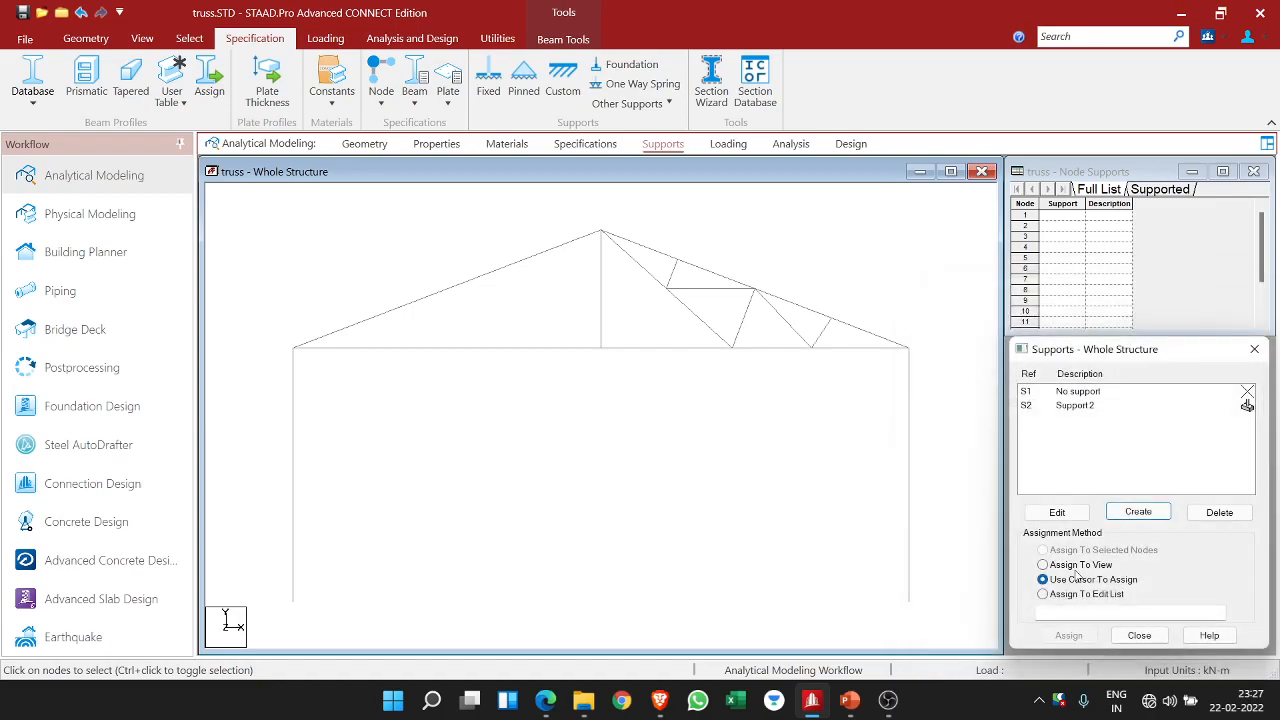
pyautogui.click(1077, 408)
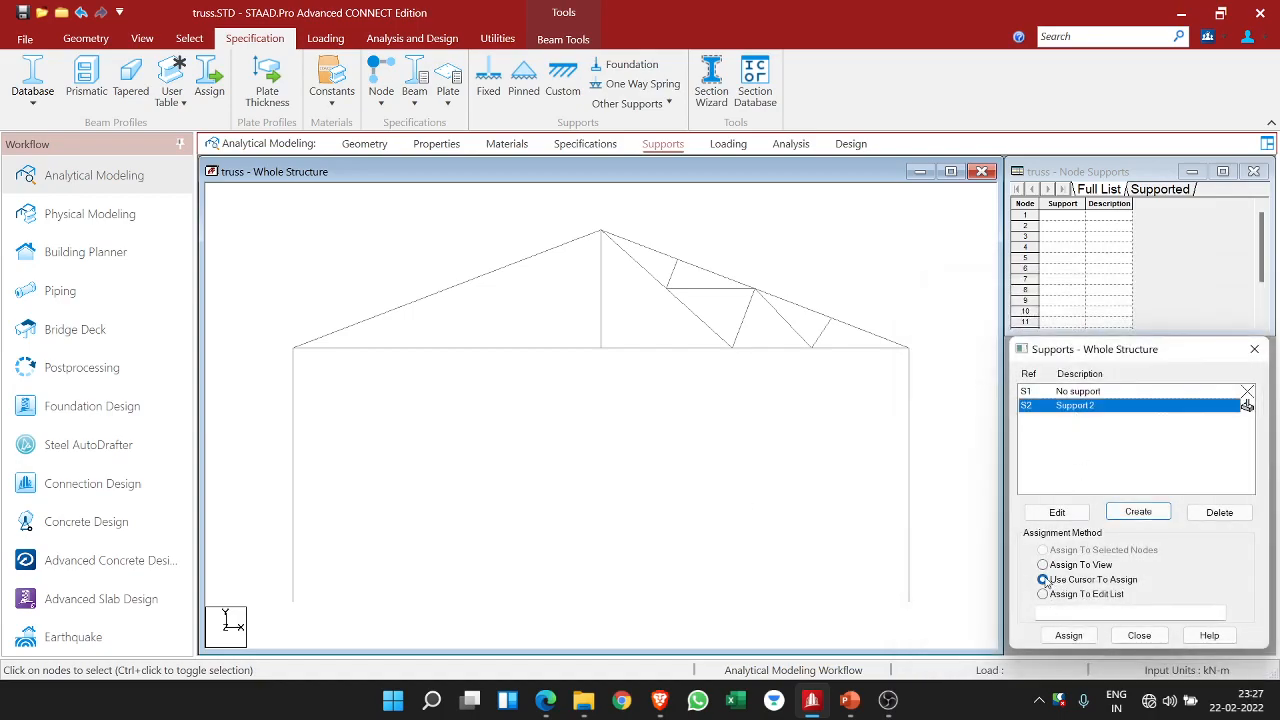
pyautogui.click(1072, 640)
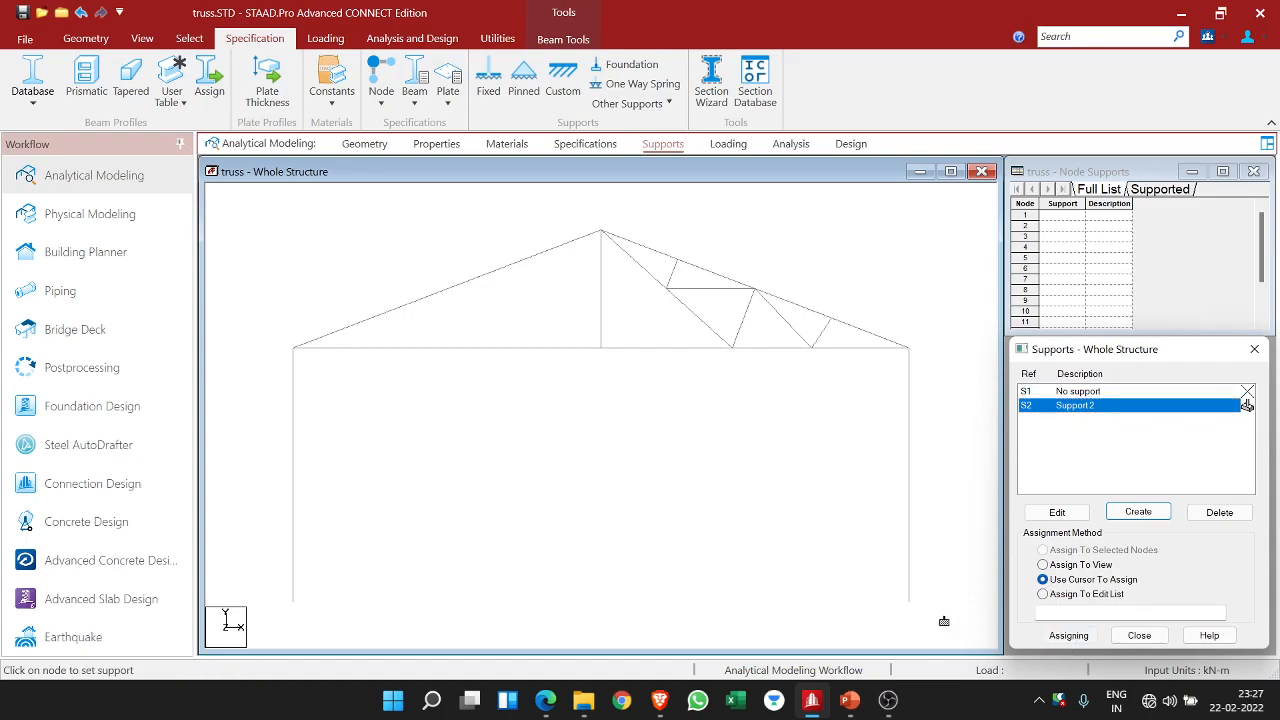
pyautogui.click(909, 608)
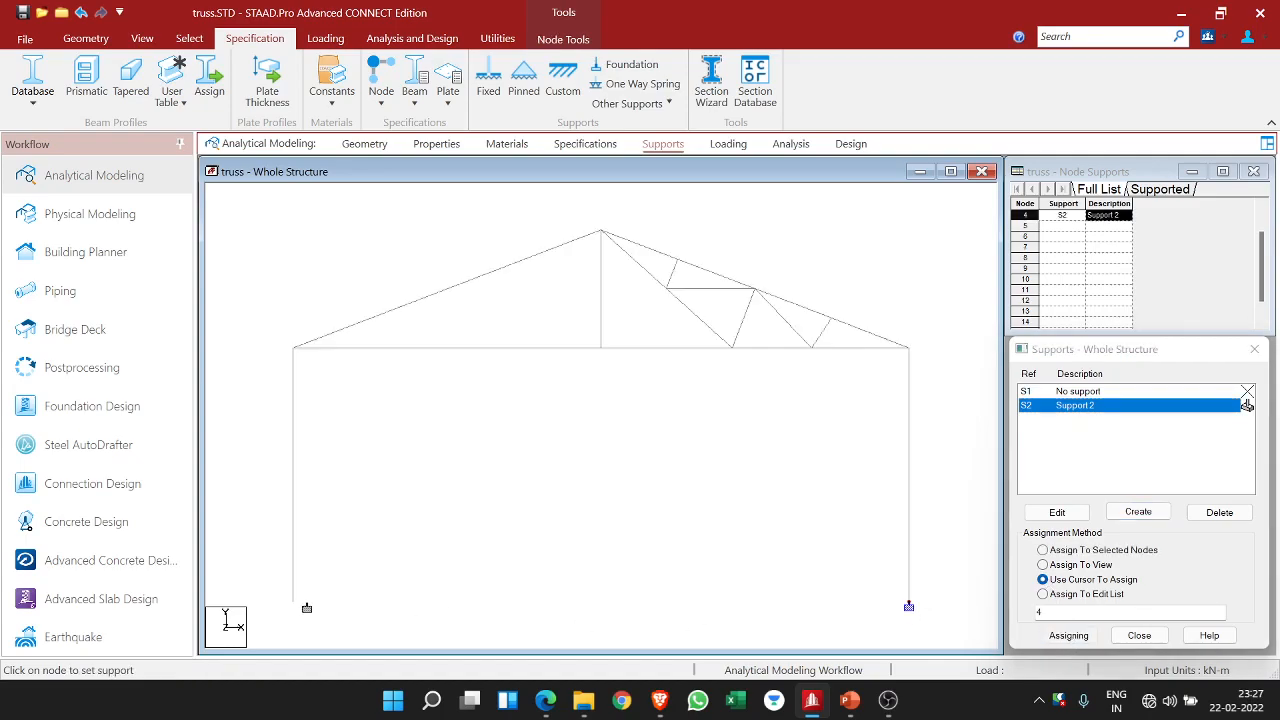
pyautogui.click(1138, 636)
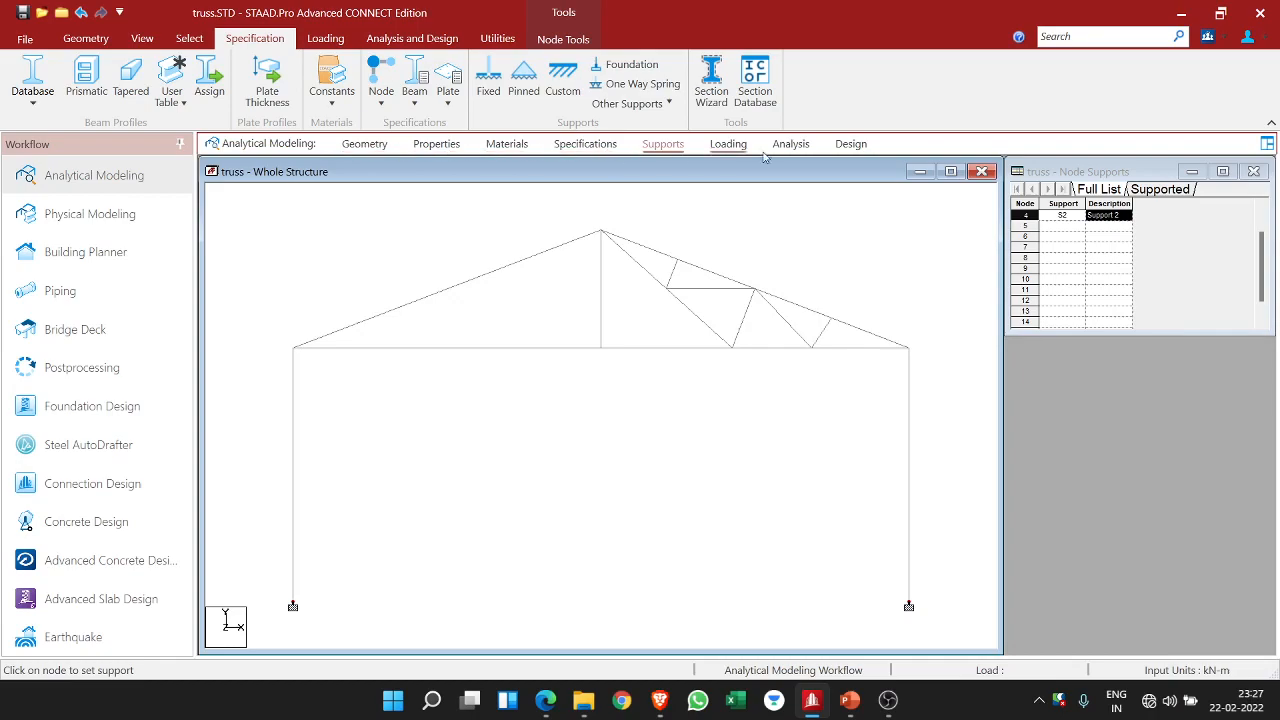
# - Open the section database from the member properties and bring up the Indian steel Angle table
pyautogui.click(432, 147)
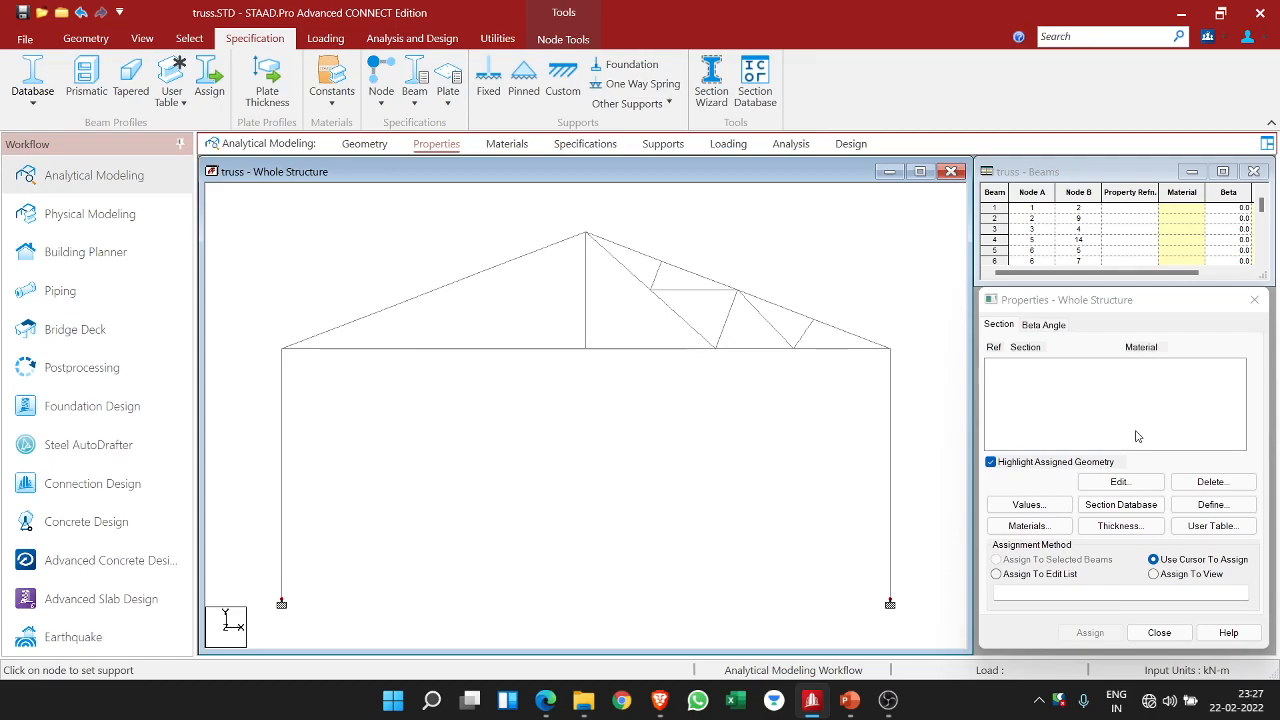
pyautogui.click(1137, 506)
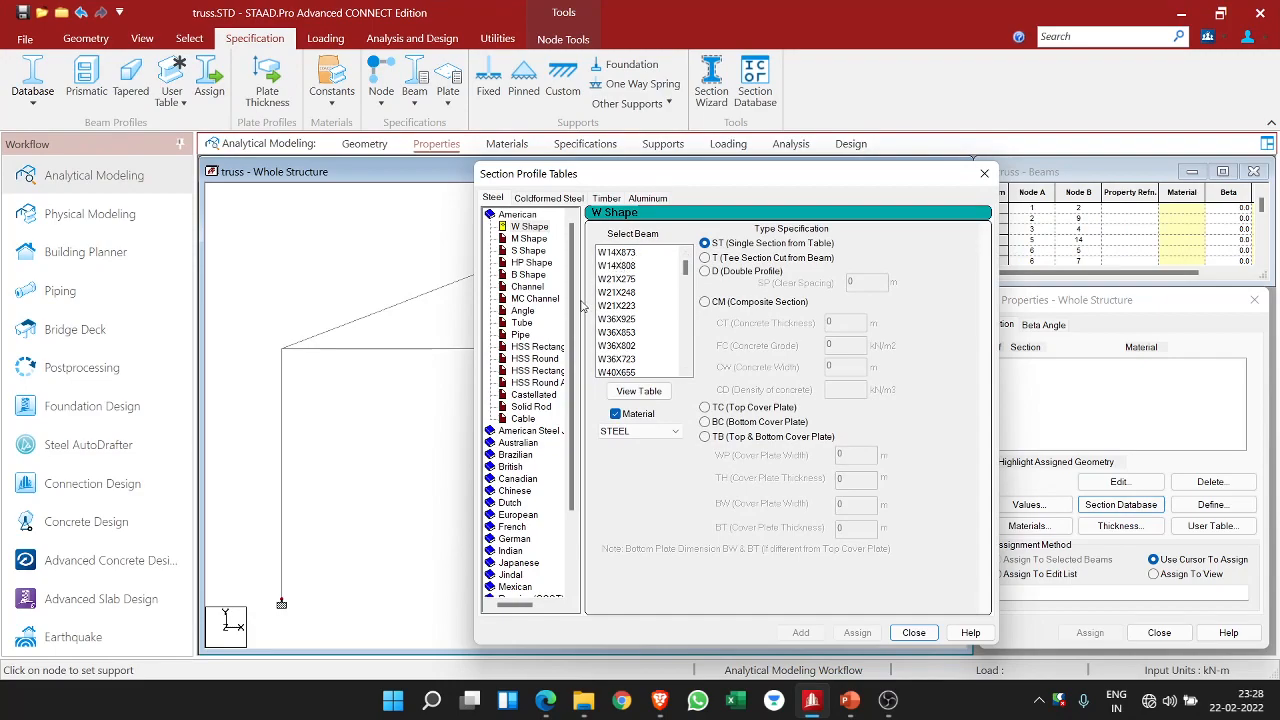
pyautogui.scroll(-3, 527, 468)
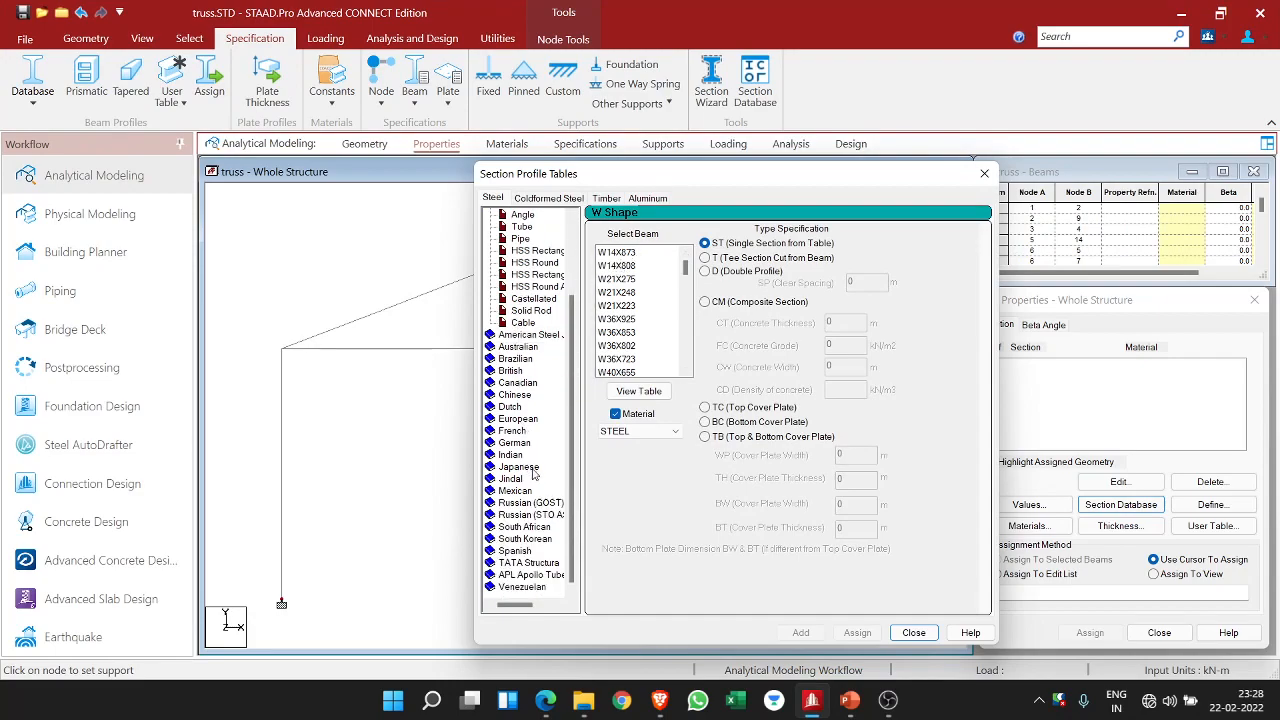
pyautogui.doubleClick(507, 456)
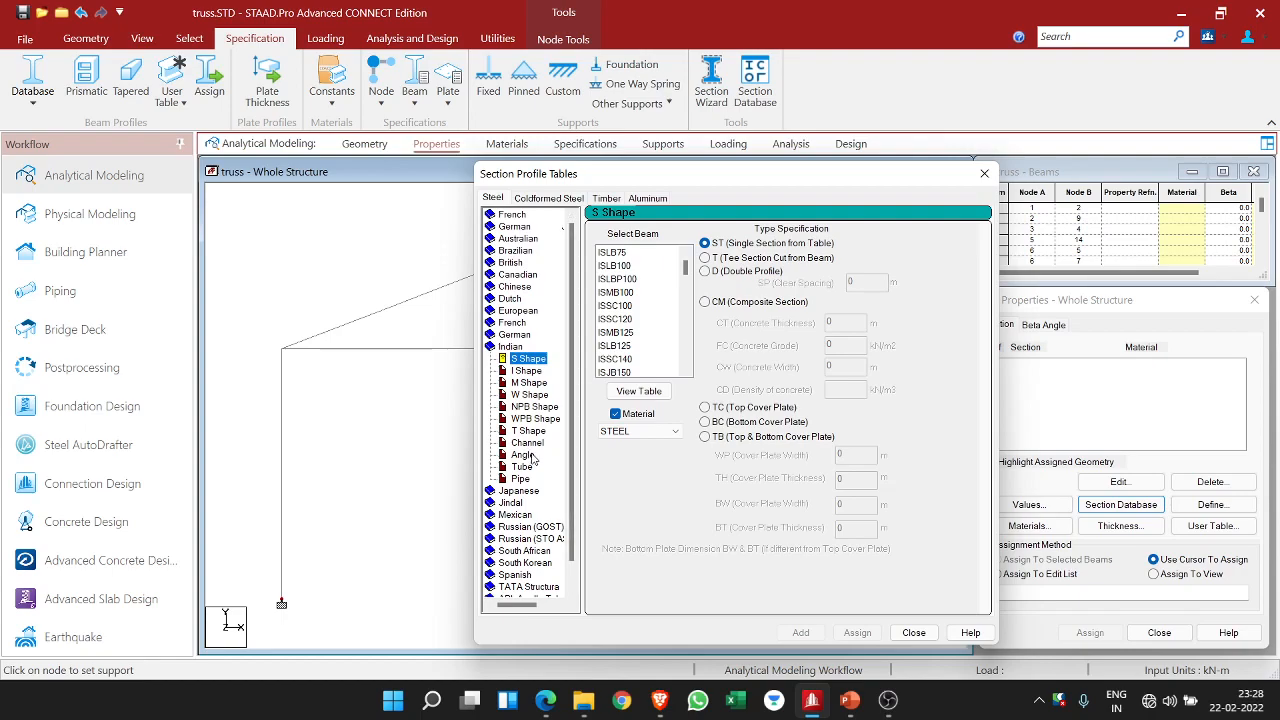
pyautogui.click(528, 455)
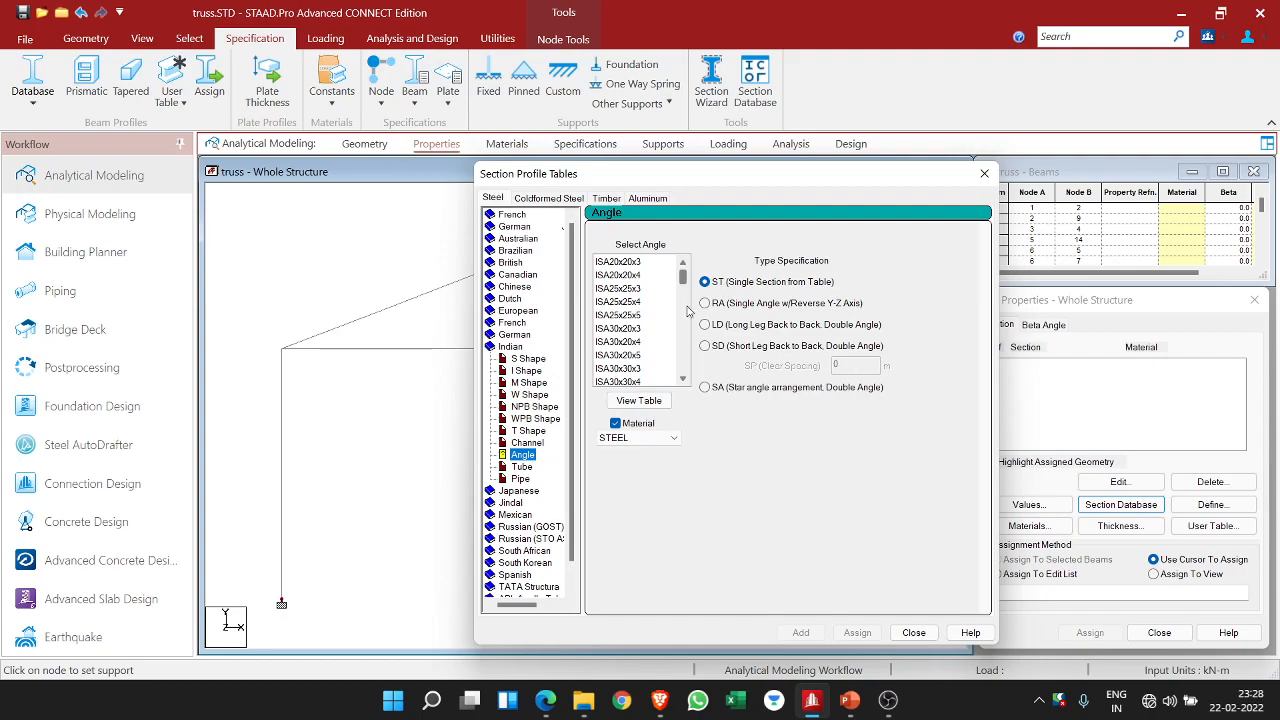
# - Choose the ISA100x100x8 angle and specify it as a long-leg back-to-back double angle (LD)
pyautogui.scroll(-3, 687, 312)
pyautogui.scroll(-8, 687, 312)
pyautogui.scroll(-5, 689, 313)
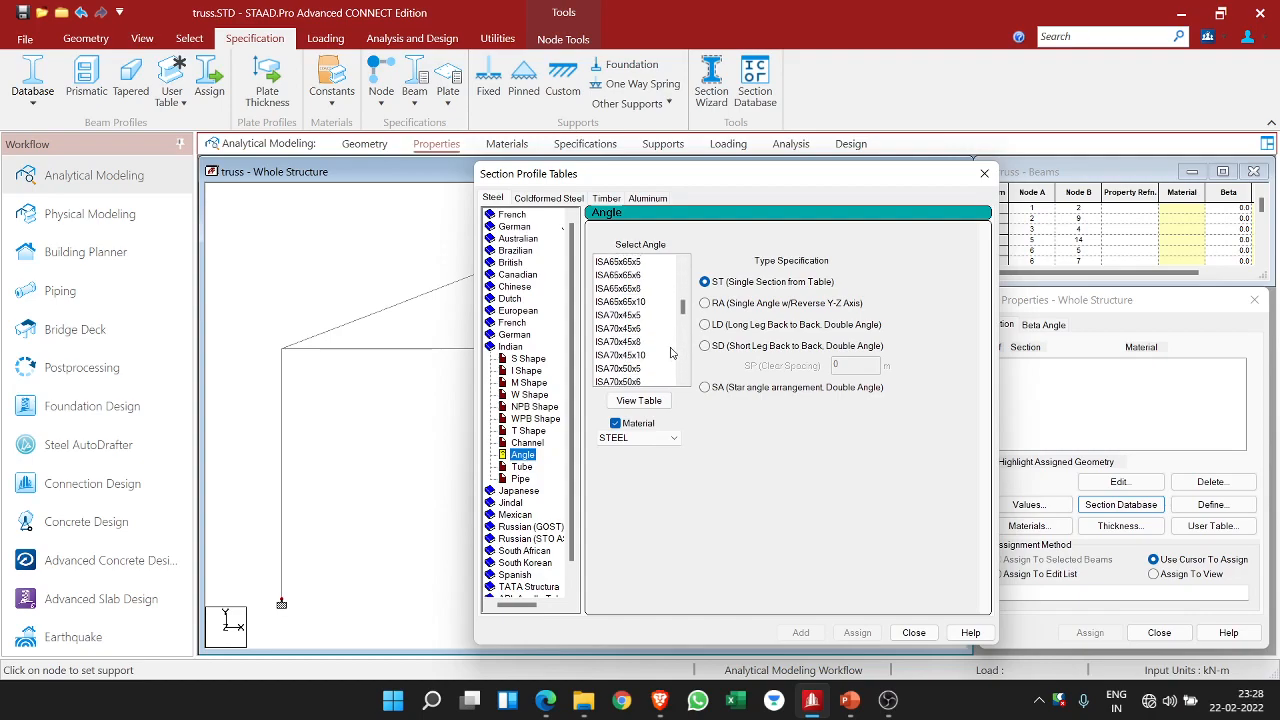
pyautogui.scroll(-6, 671, 354)
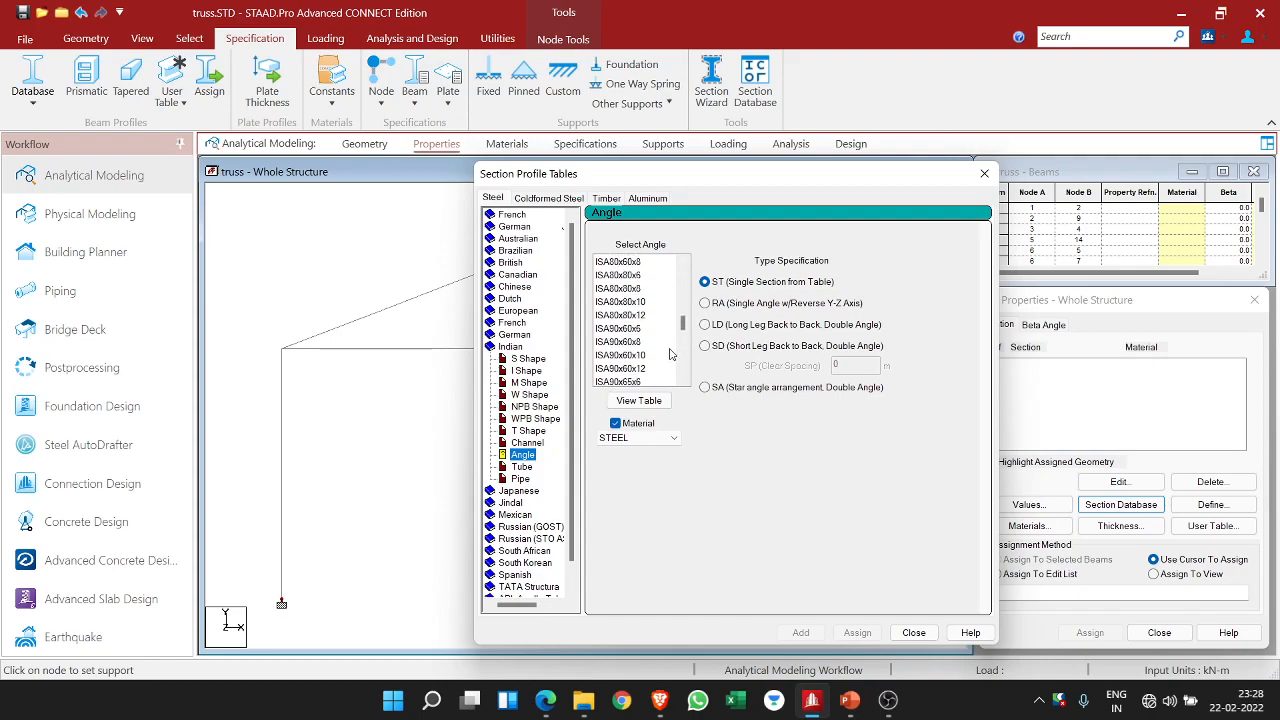
pyautogui.scroll(-3, 654, 335)
pyautogui.scroll(-2, 654, 346)
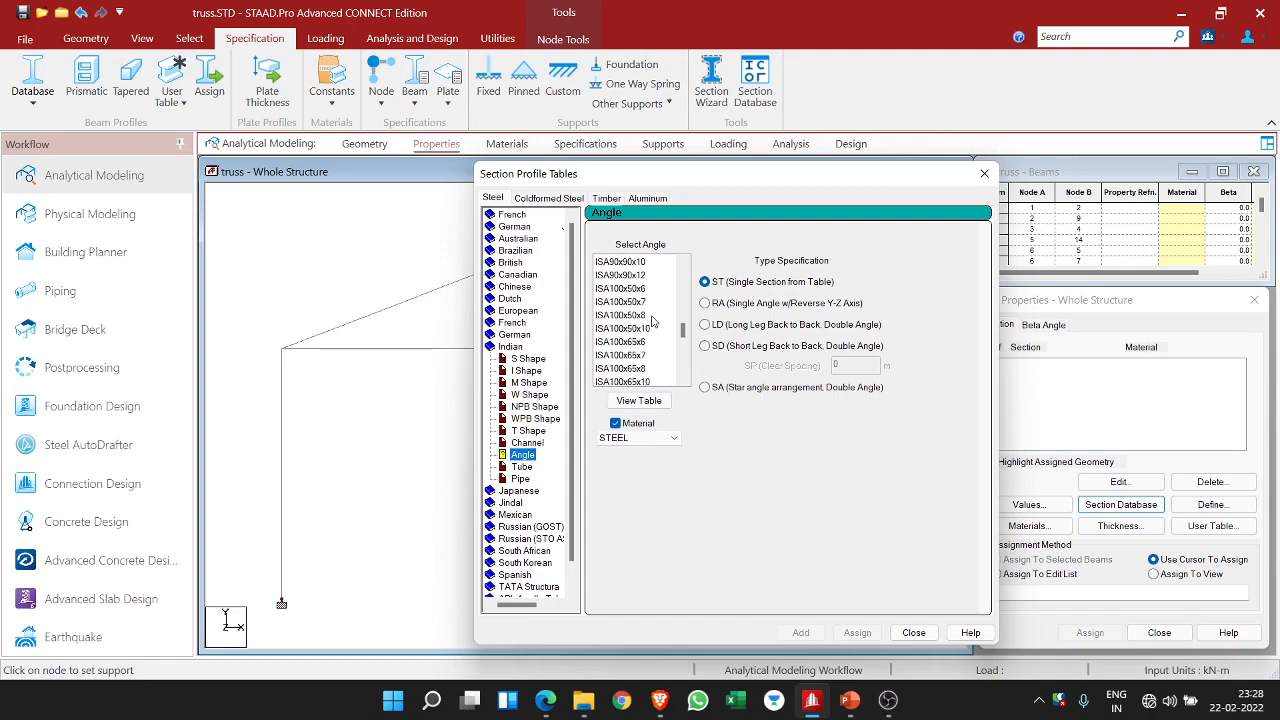
pyautogui.scroll(-1, 656, 346)
pyautogui.scroll(-2, 658, 347)
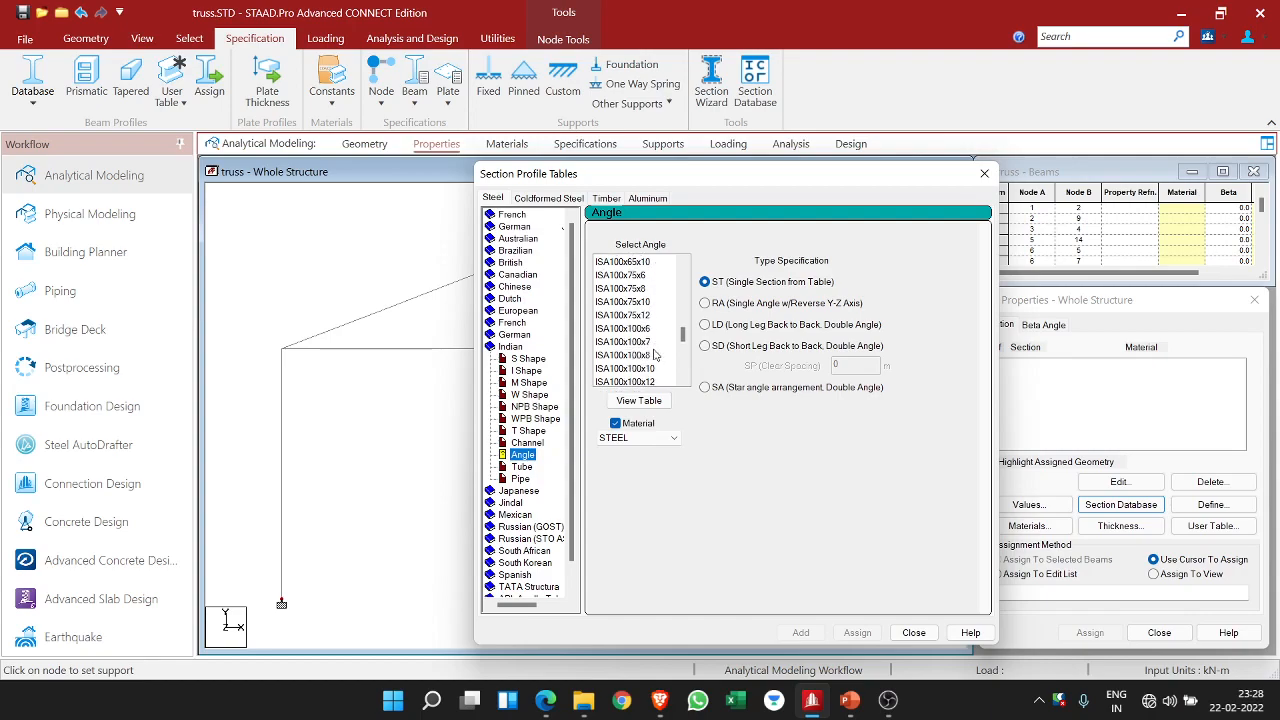
pyautogui.click(650, 356)
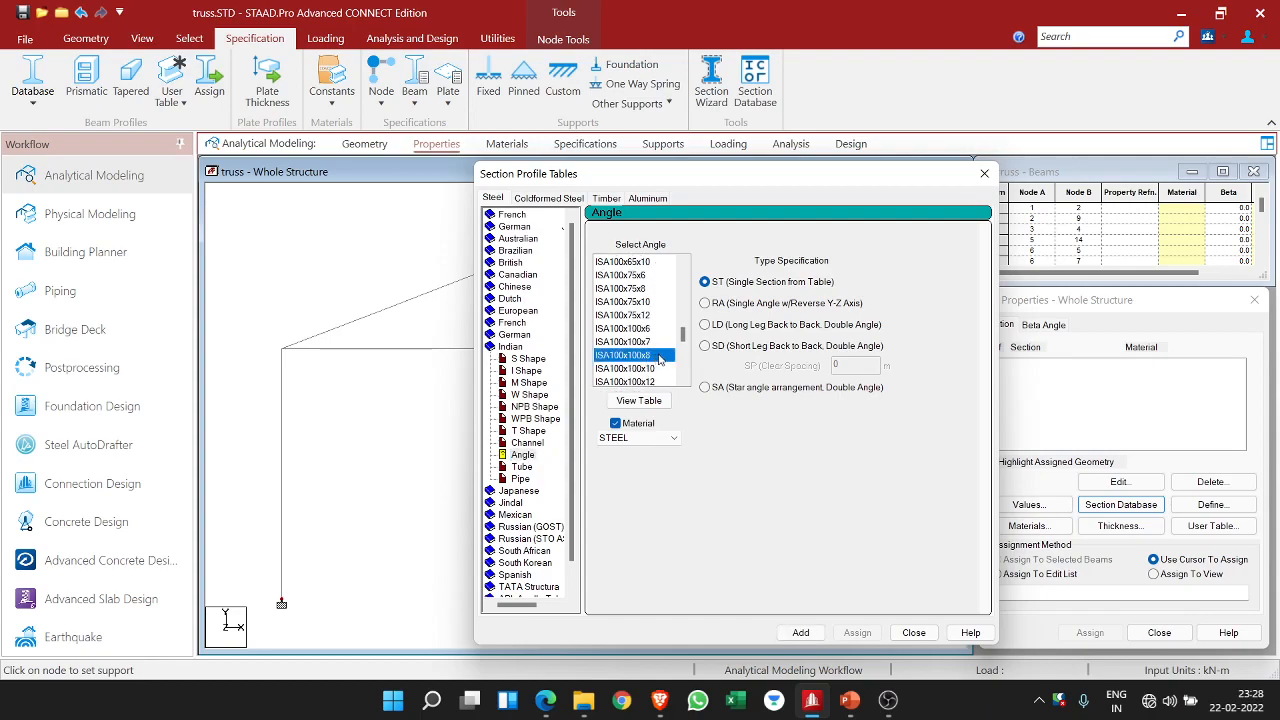
pyautogui.click(705, 327)
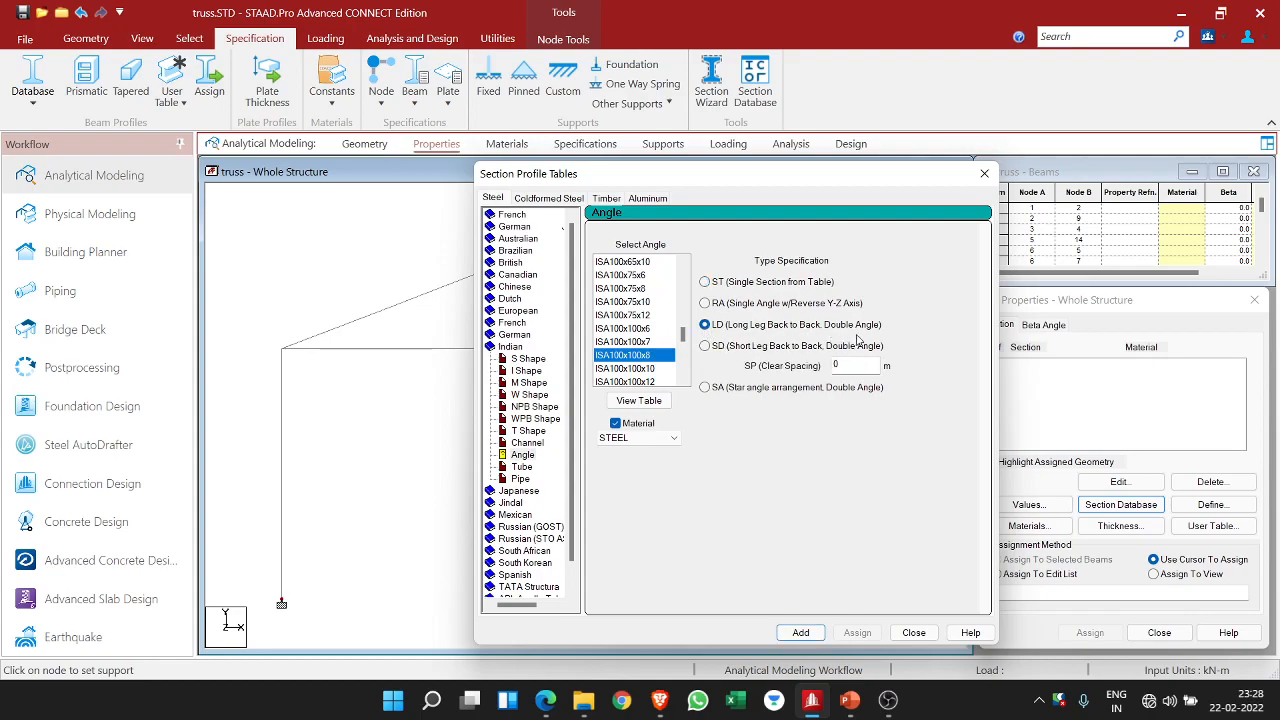
# - Set the clear spacing to 0.01 m, check the gusset plate sketch on slide 3 in PowerPoint, and add the ISA100x100x8 double angle in STAAD.Pro
pyautogui.click(858, 366)
pyautogui.click(849, 700)
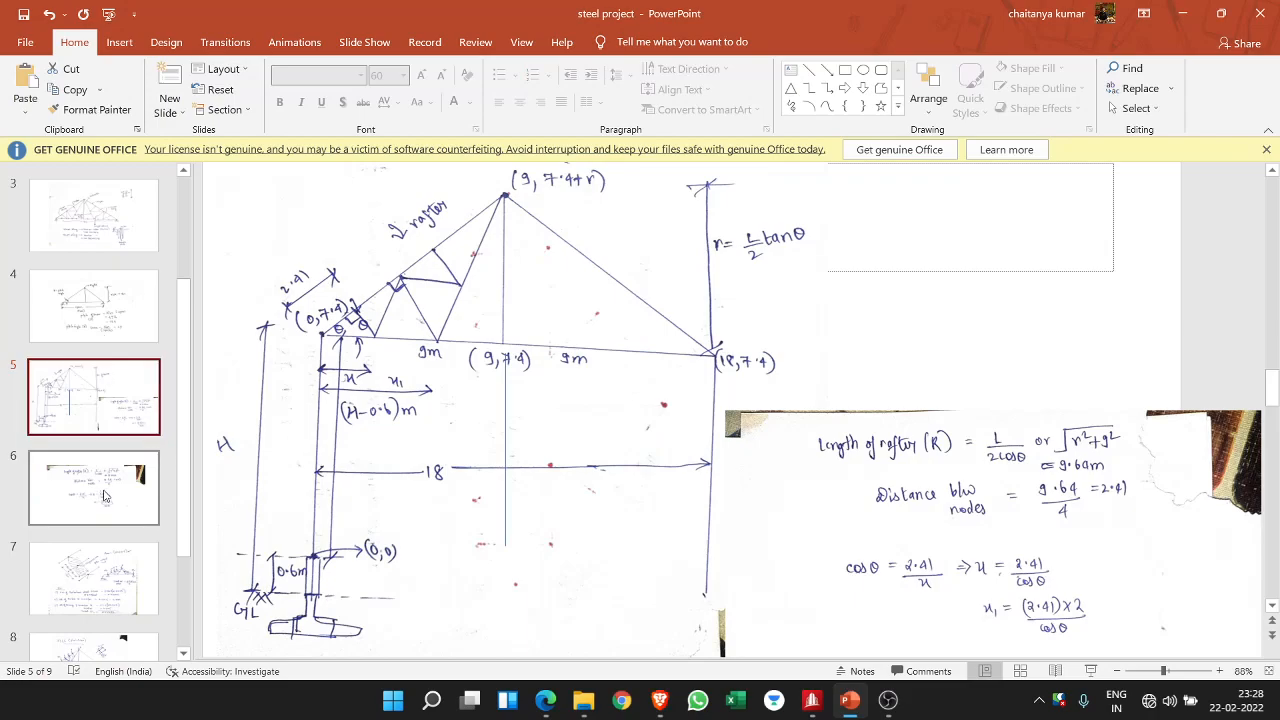
pyautogui.click(112, 249)
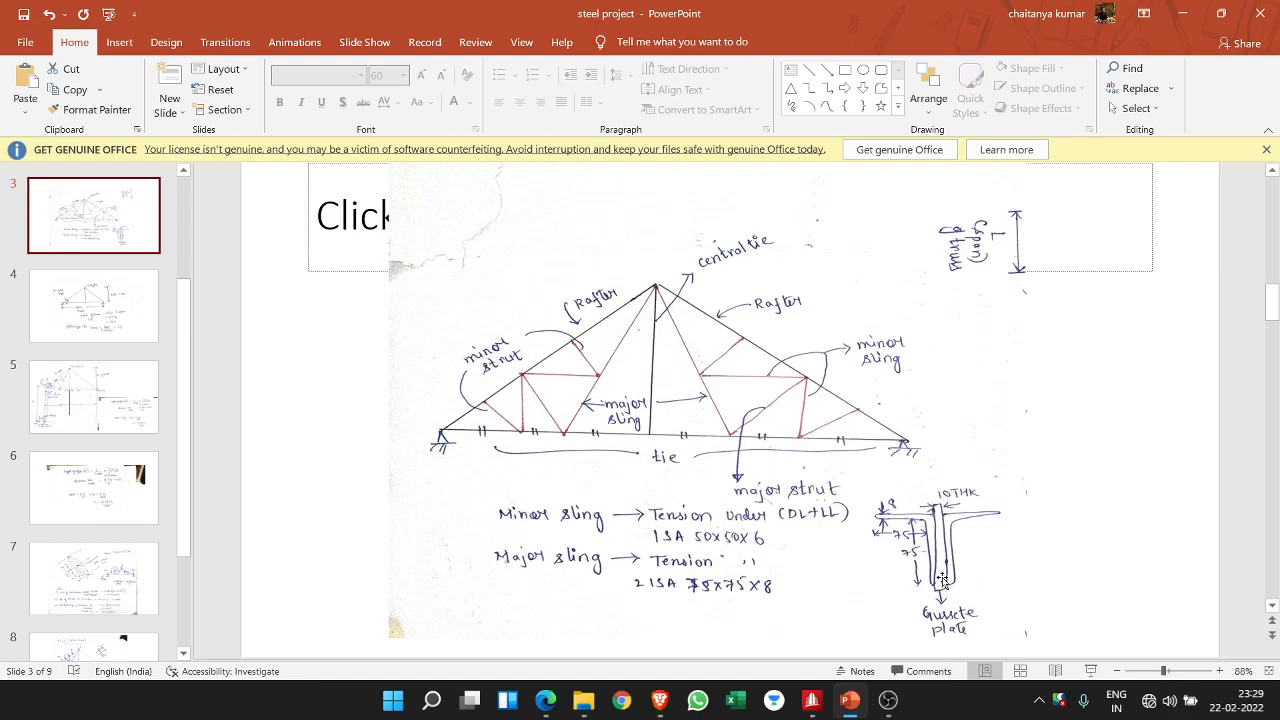
pyautogui.click(811, 700)
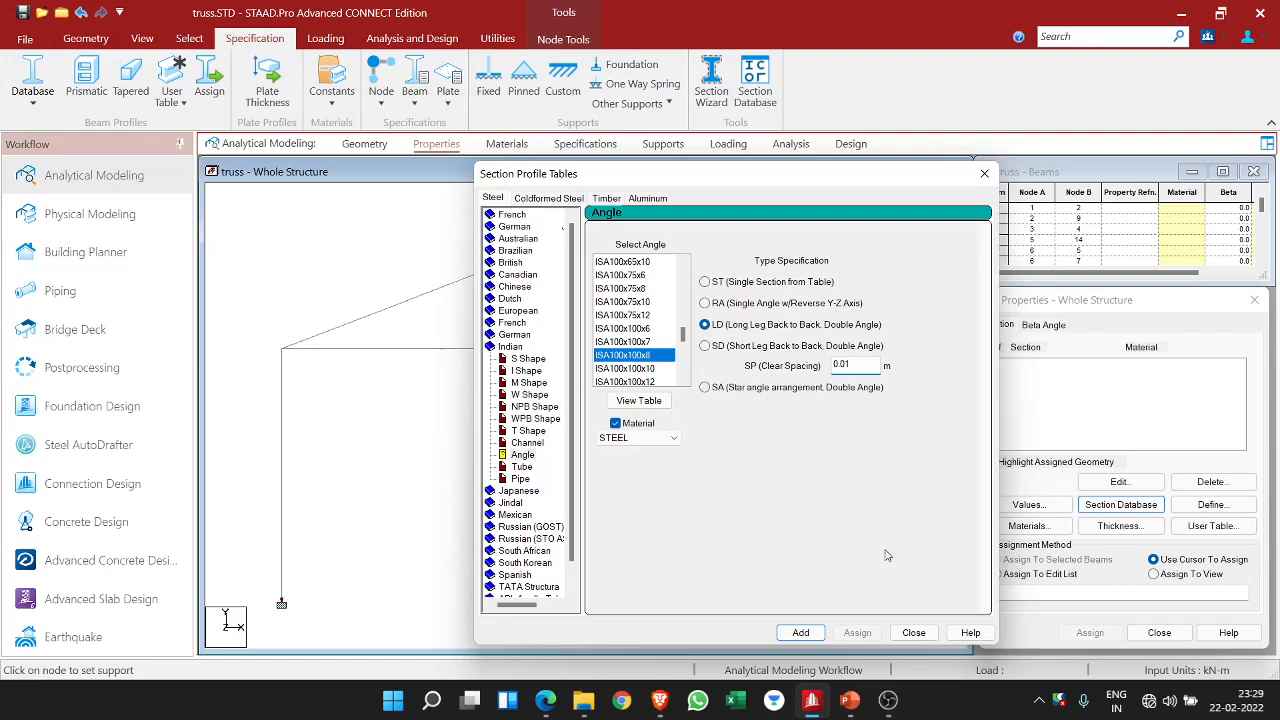
pyautogui.click(806, 633)
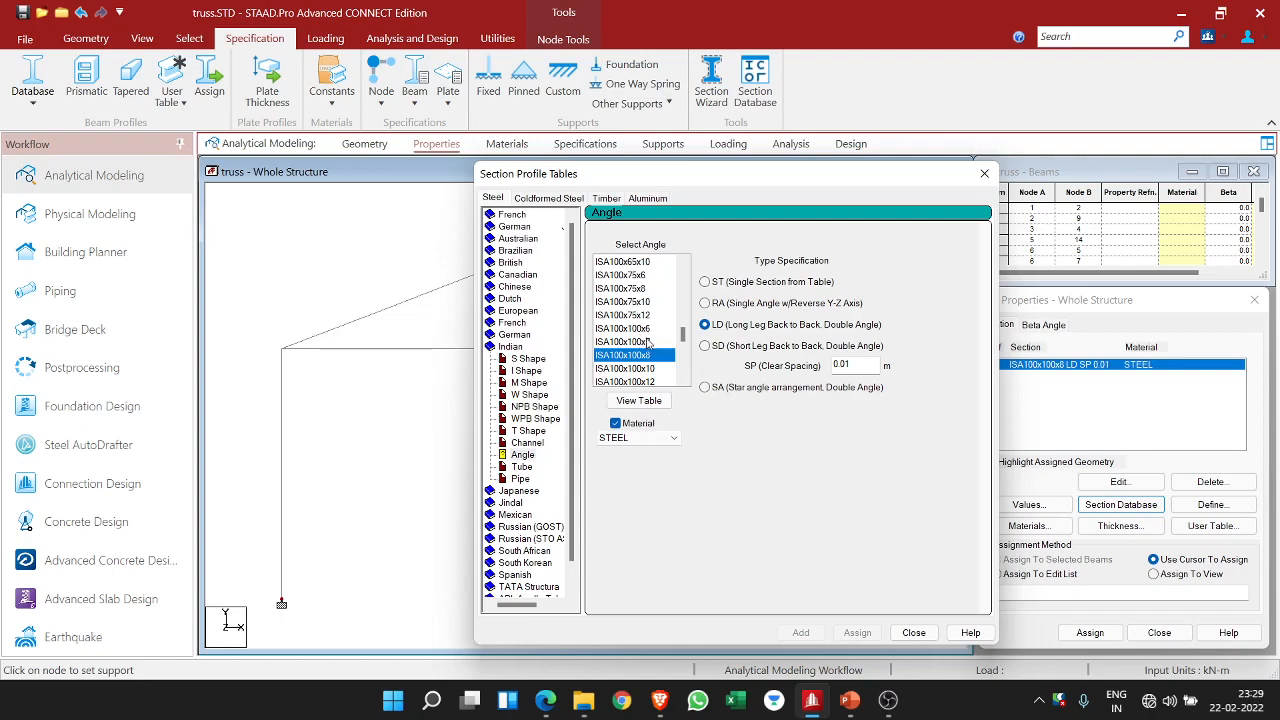
# - Add ISA75x75x8 as a long-leg back-to-back double angle with 0.01 m clear spacing
pyautogui.scroll(6, 648, 330)
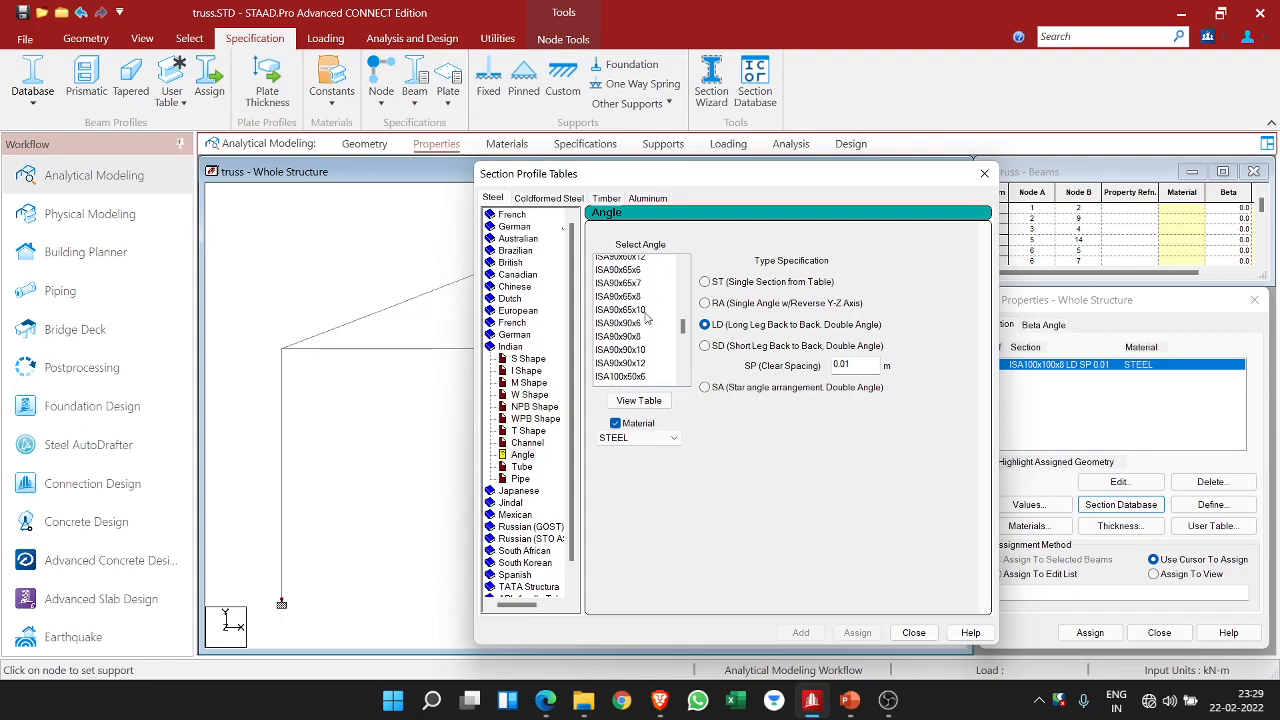
pyautogui.scroll(6, 646, 317)
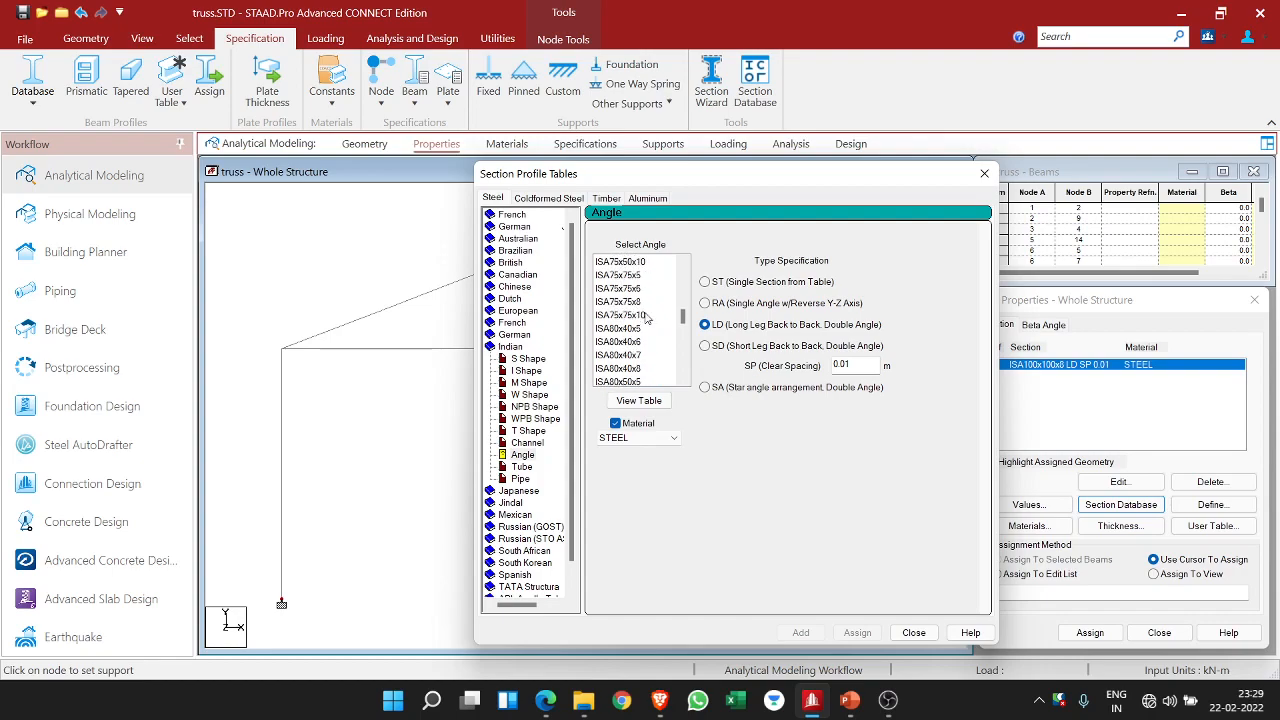
pyautogui.click(636, 302)
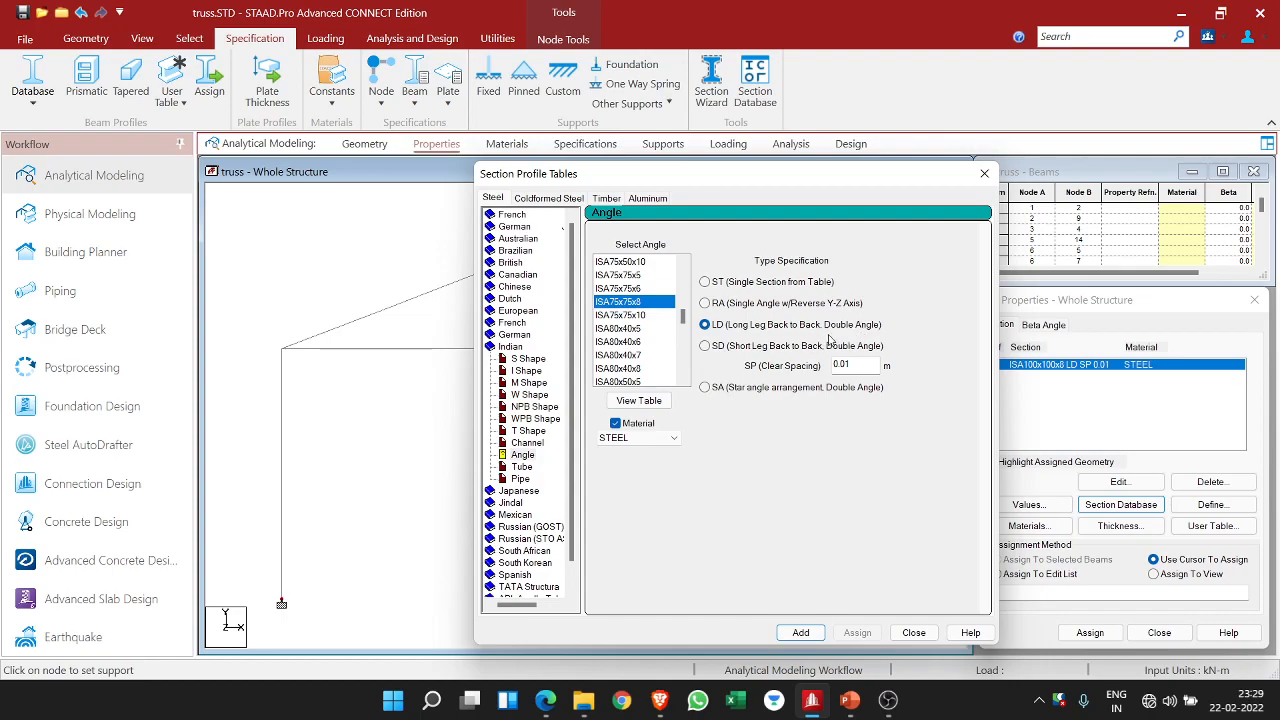
pyautogui.click(801, 632)
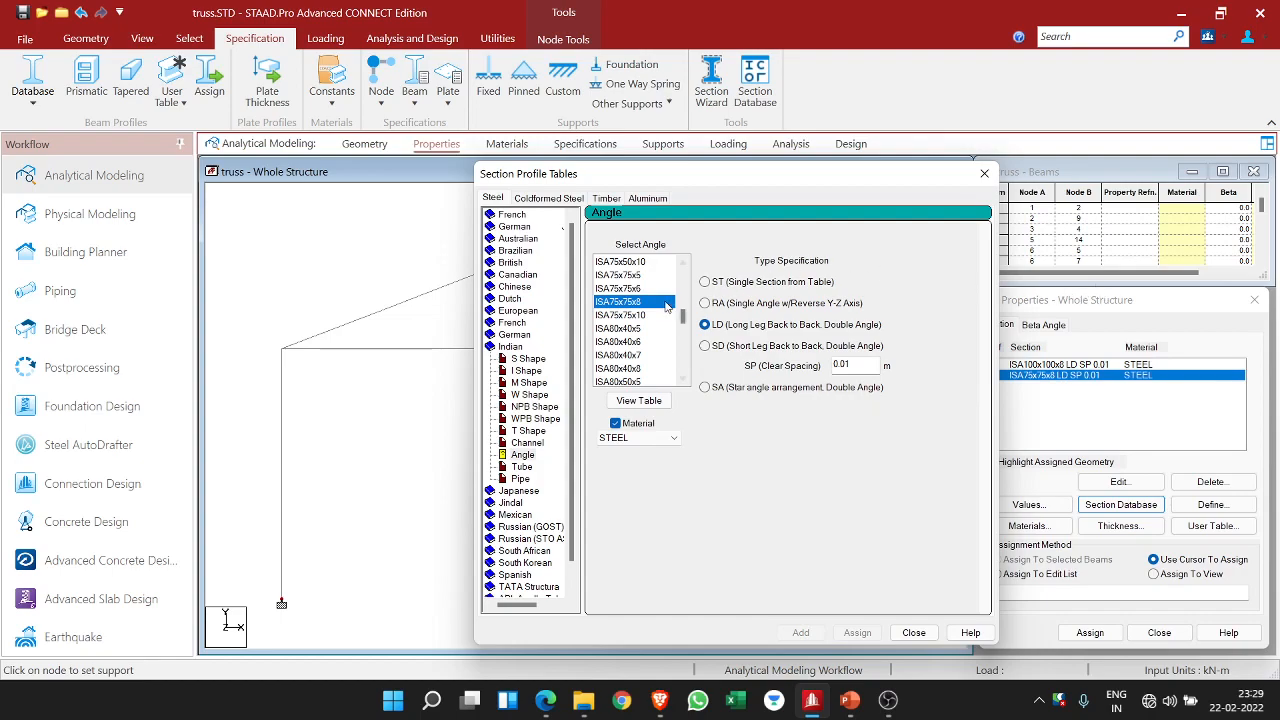
# - Add ISA50x50x6 twice, as a long-leg back-to-back double angle with 0.01 m spacing and as a single section (ST)
pyautogui.scroll(2, 668, 307)
pyautogui.scroll(4, 666, 310)
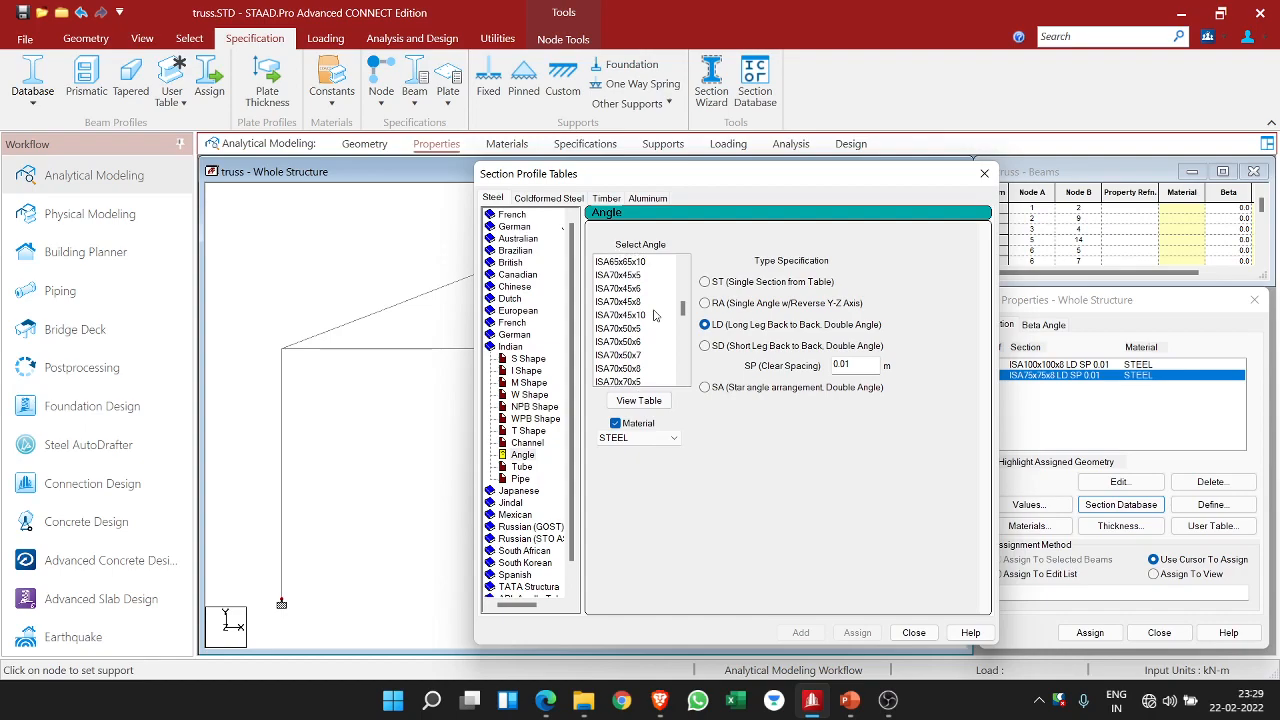
pyautogui.scroll(3, 657, 318)
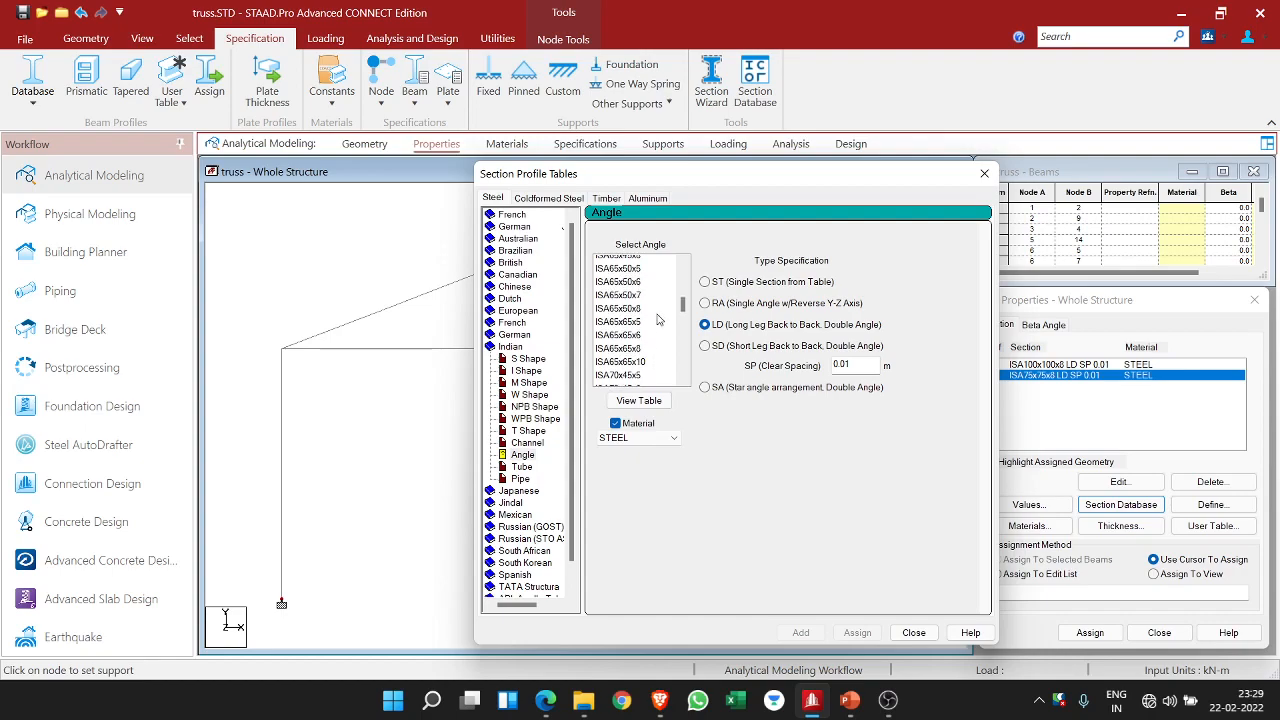
pyautogui.scroll(2, 652, 328)
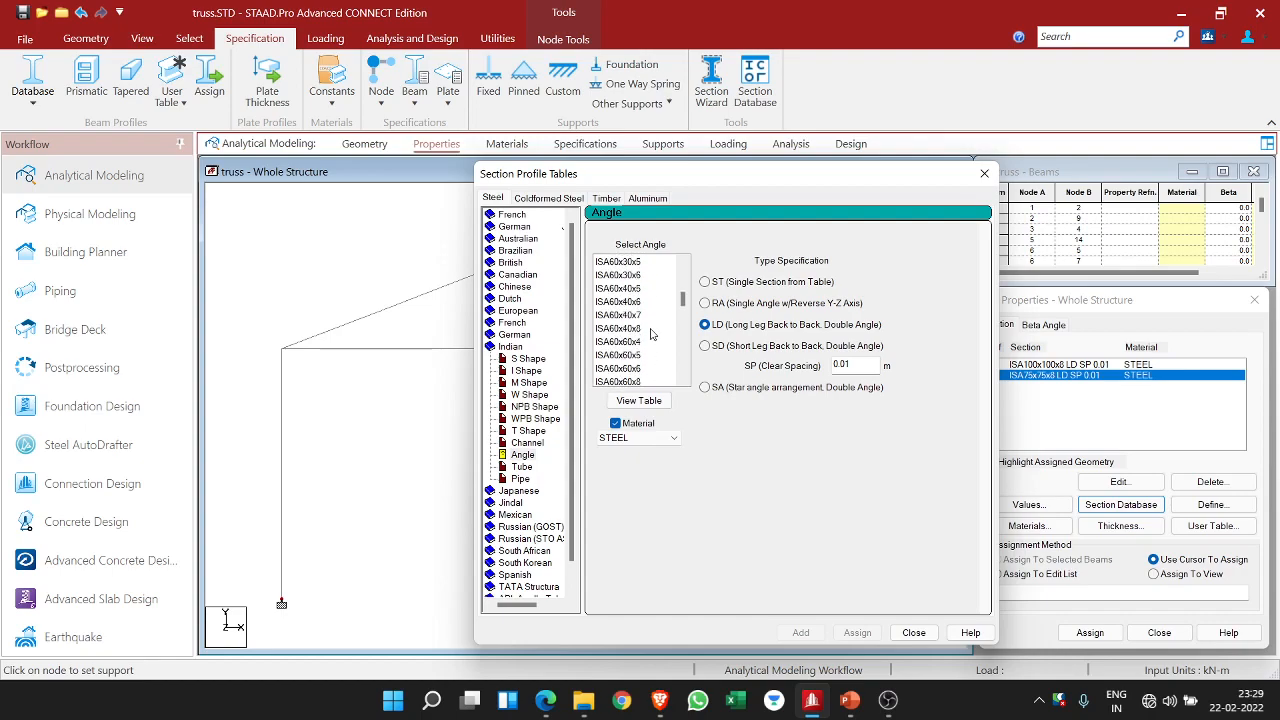
pyautogui.scroll(2, 657, 335)
pyautogui.scroll(1, 641, 290)
pyautogui.click(636, 289)
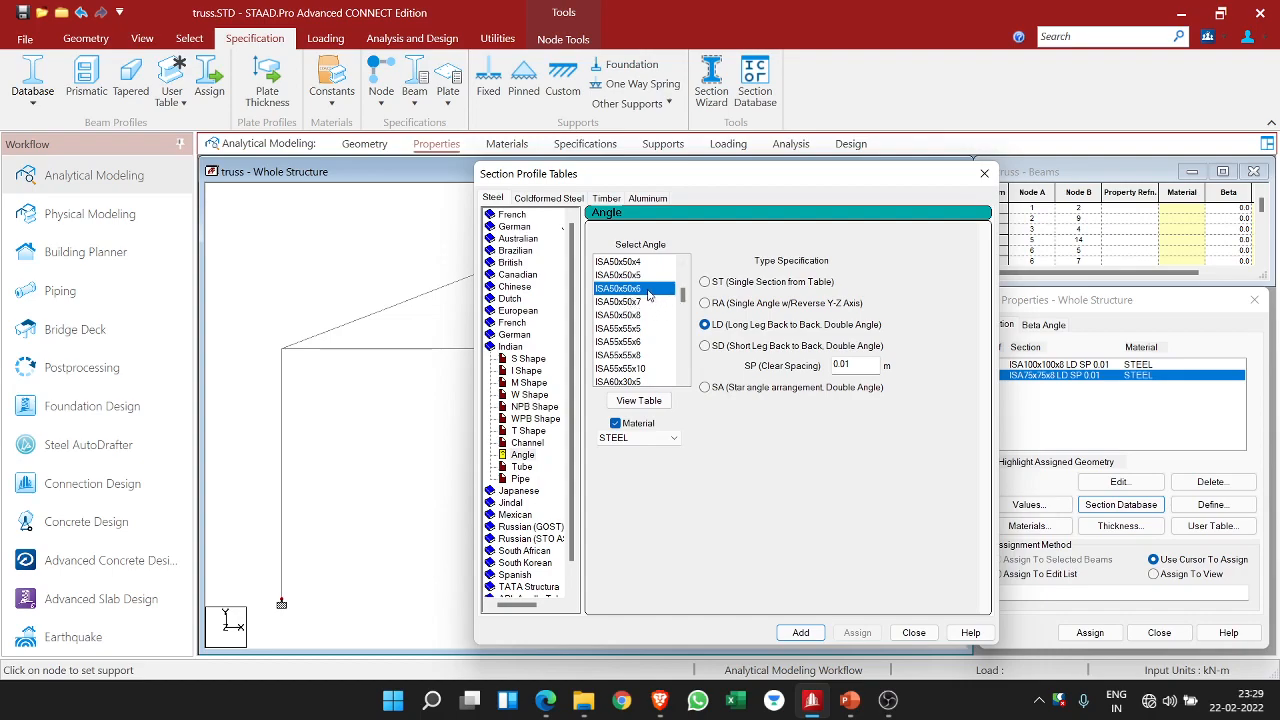
pyautogui.click(803, 633)
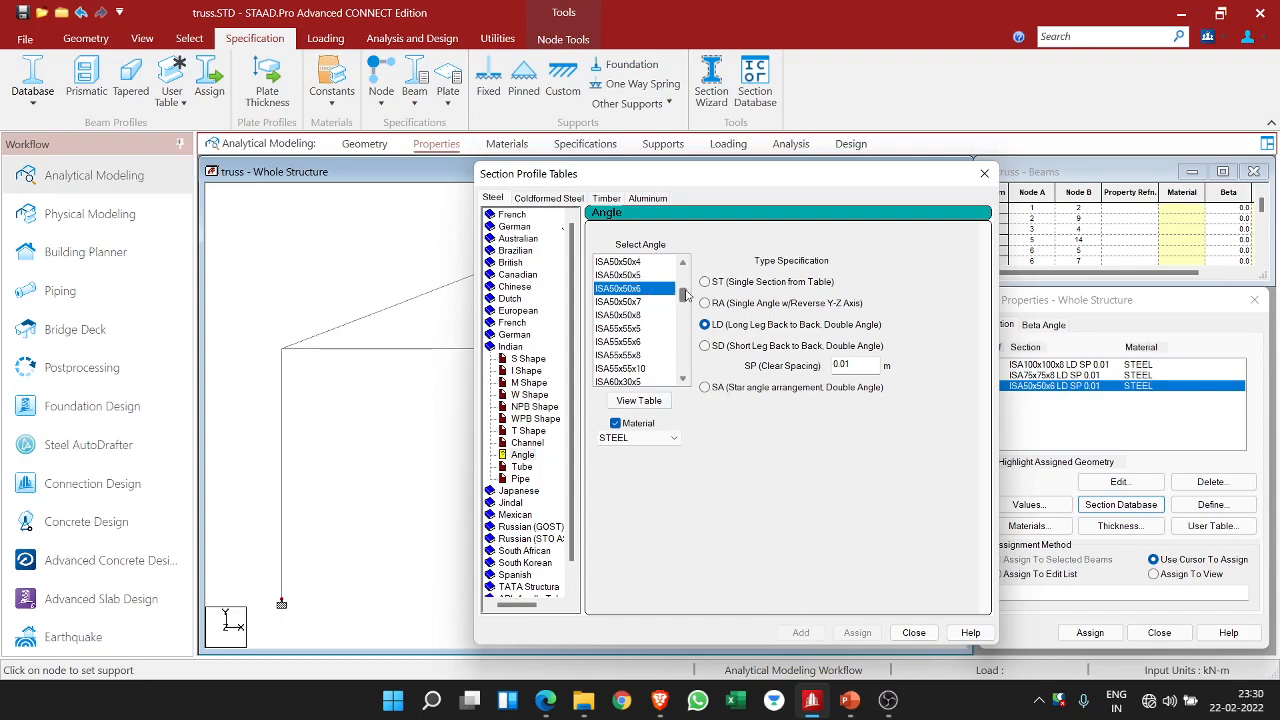
pyautogui.click(706, 283)
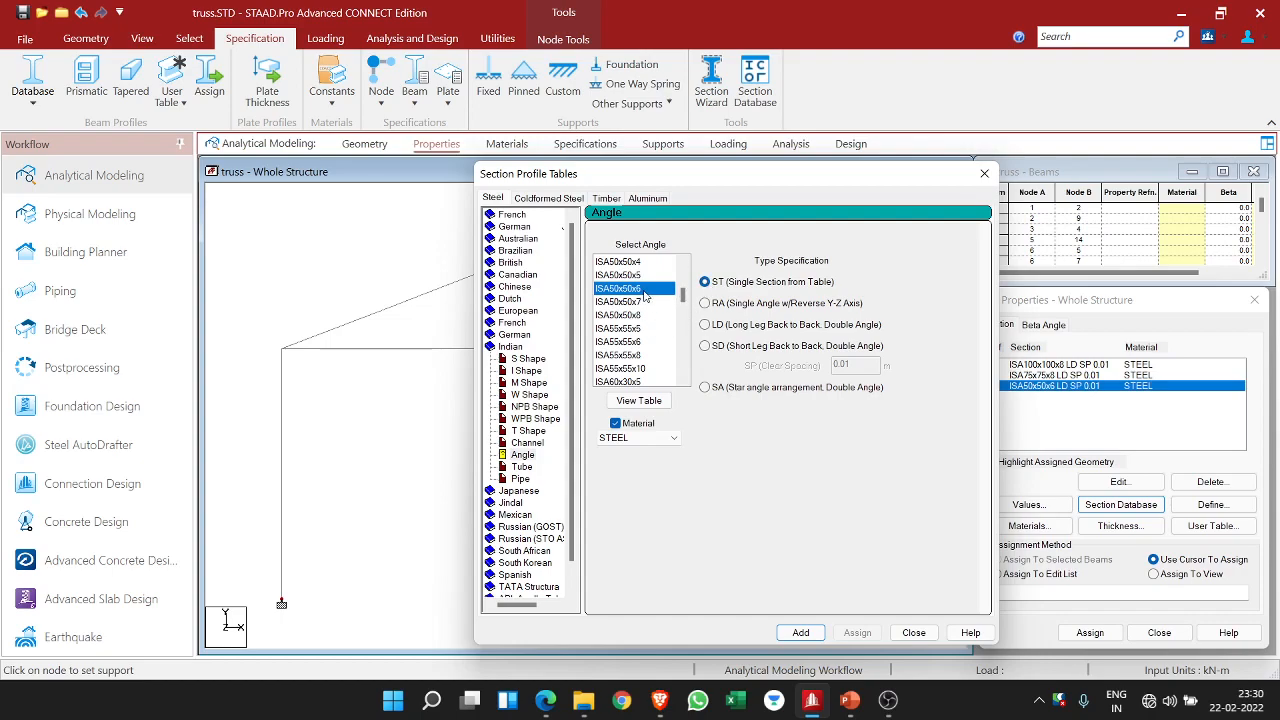
pyautogui.click(801, 632)
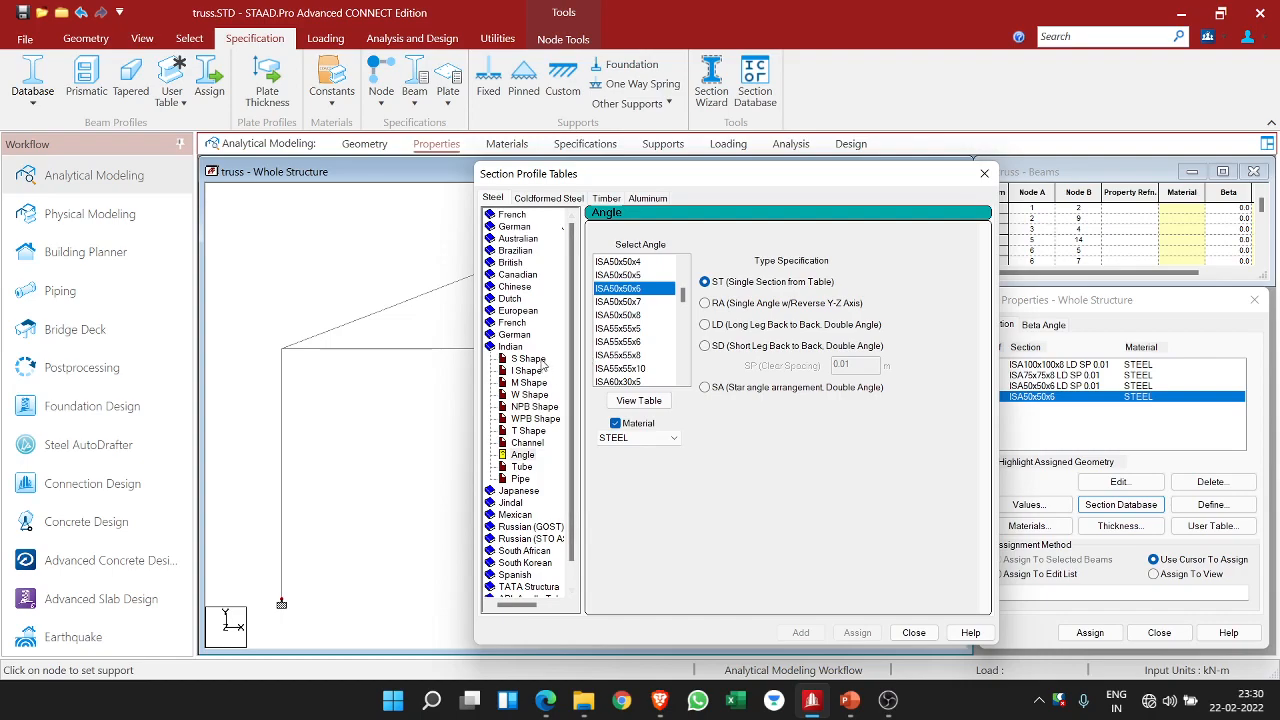
# - Add the Indian S-shape ISHB450 as a single section (ST) in steel and close the section profile tables
pyautogui.click(540, 362)
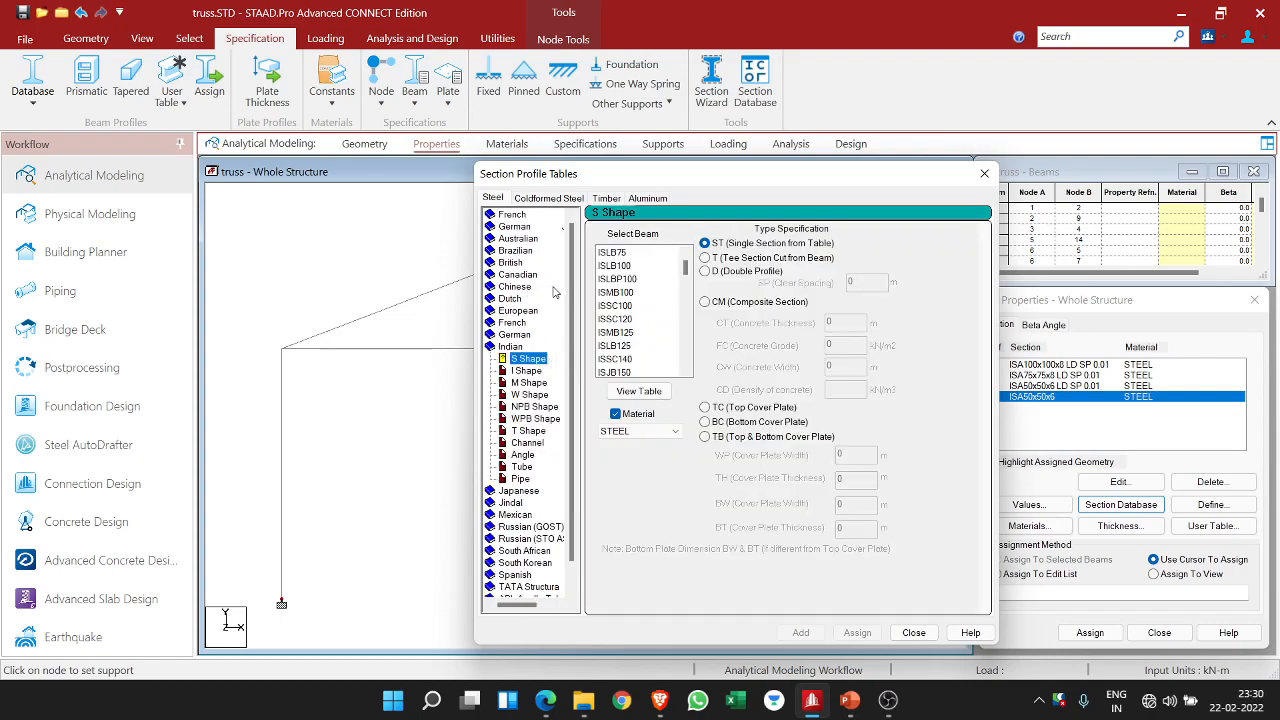
pyautogui.scroll(-3, 636, 298)
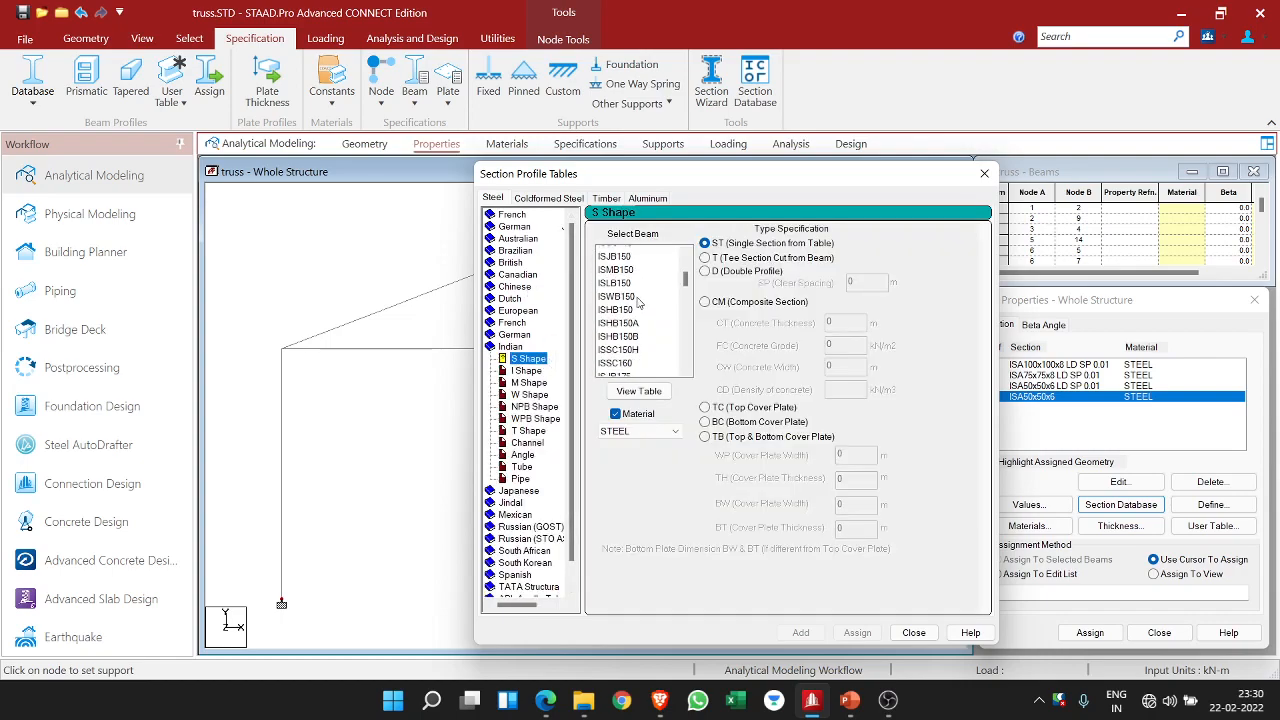
pyautogui.scroll(-5, 638, 301)
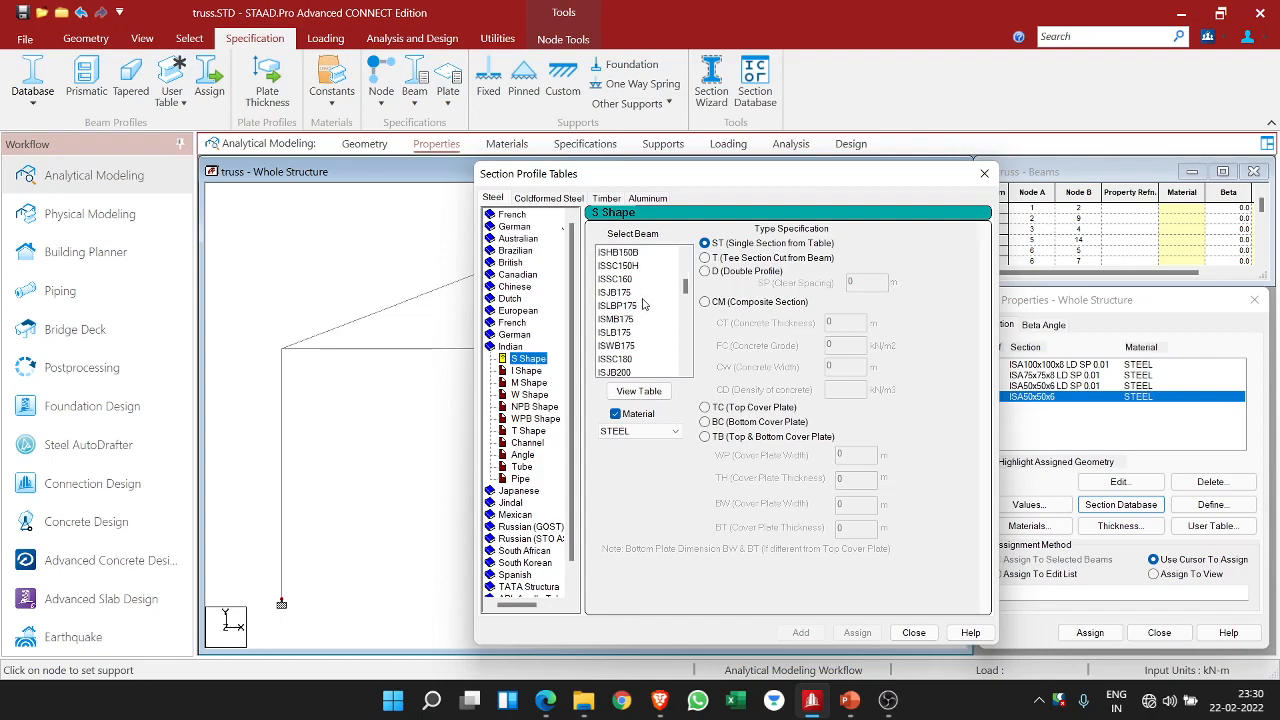
pyautogui.scroll(-1, 643, 305)
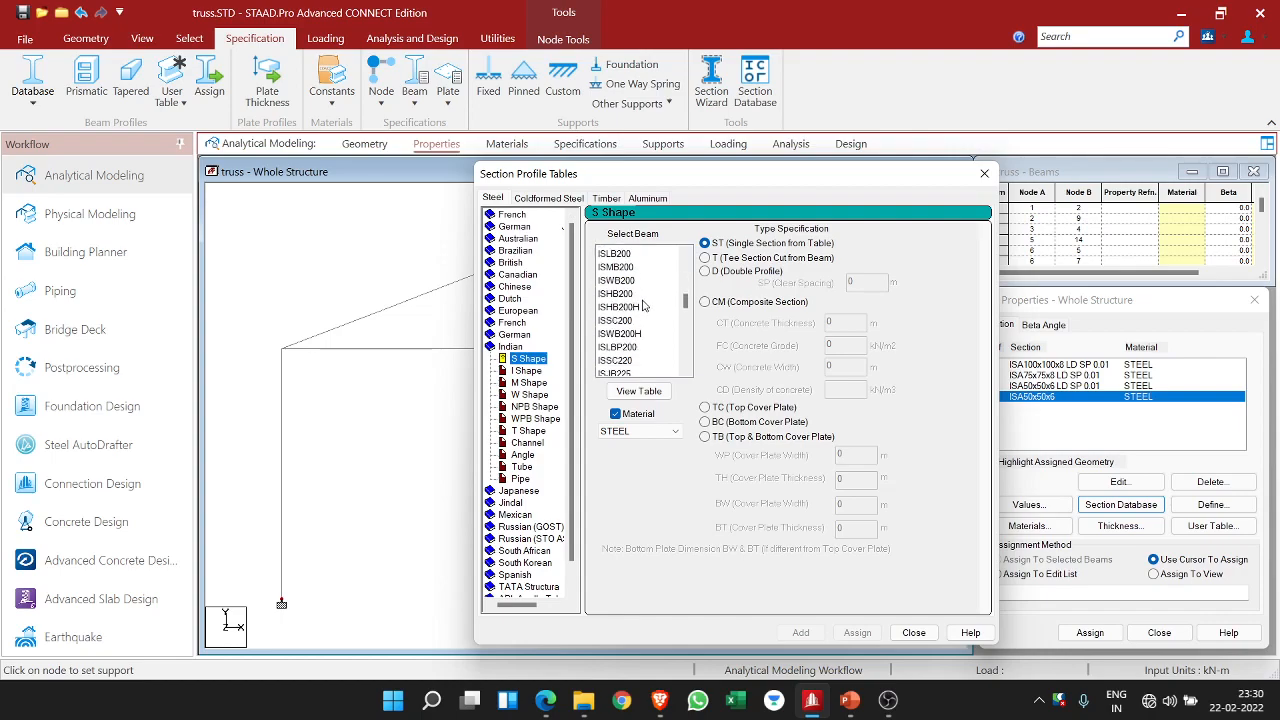
pyautogui.scroll(-3, 643, 305)
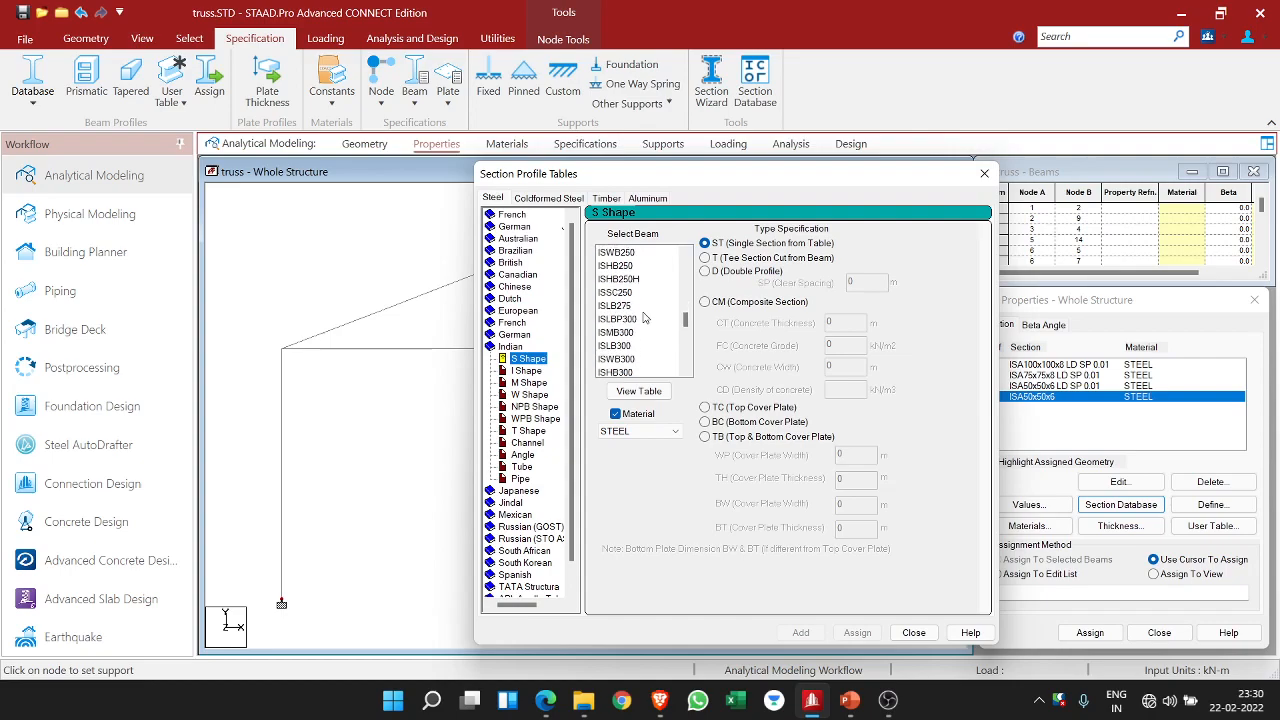
pyautogui.scroll(-1, 645, 325)
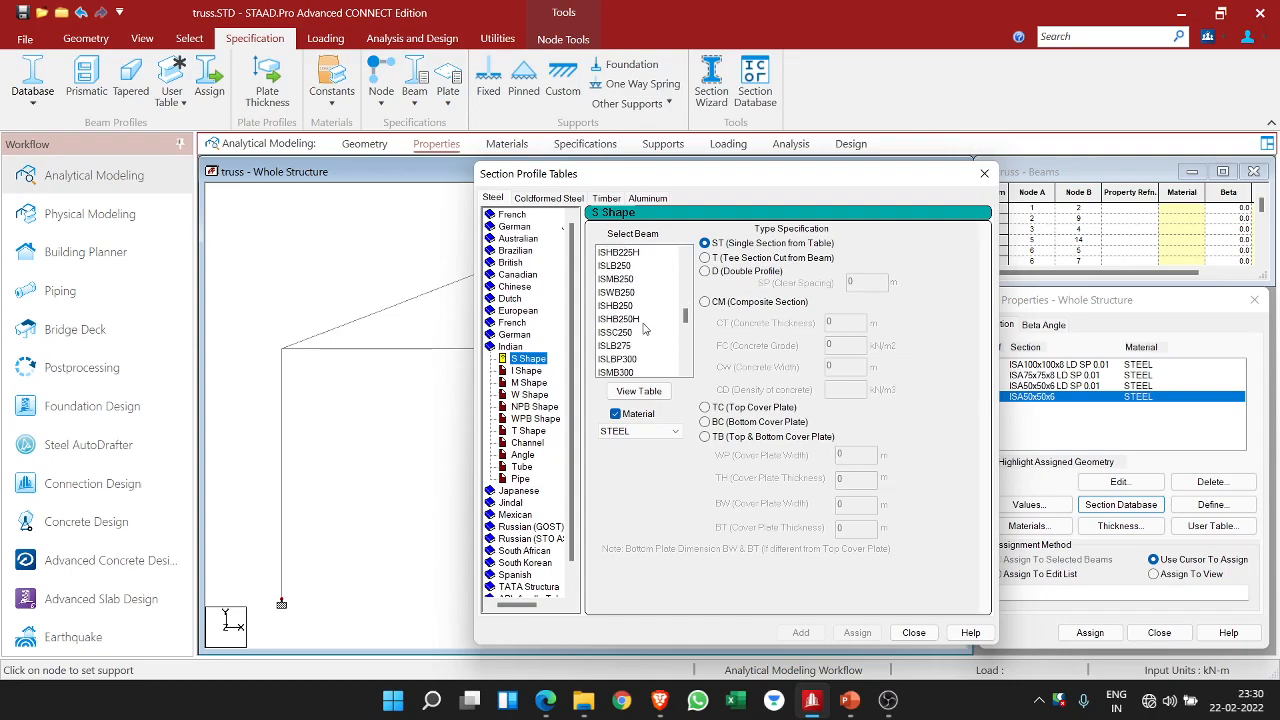
pyautogui.scroll(-4, 645, 329)
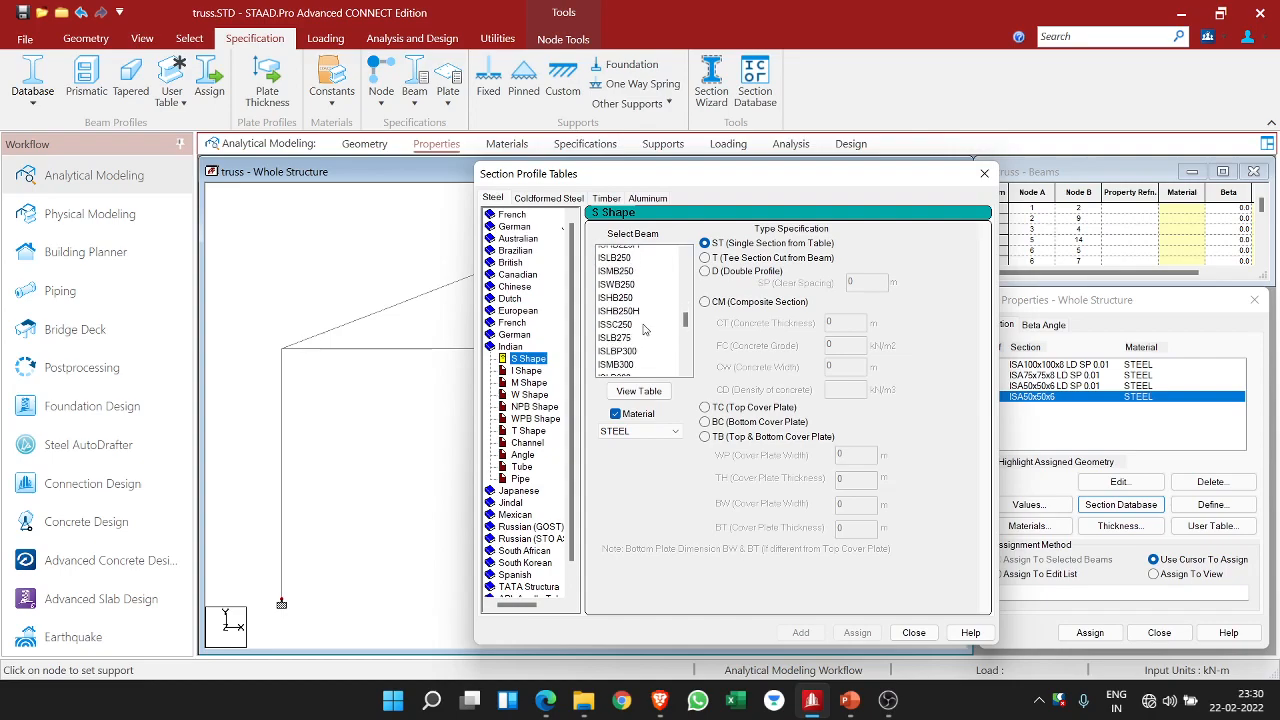
pyautogui.scroll(-2, 643, 329)
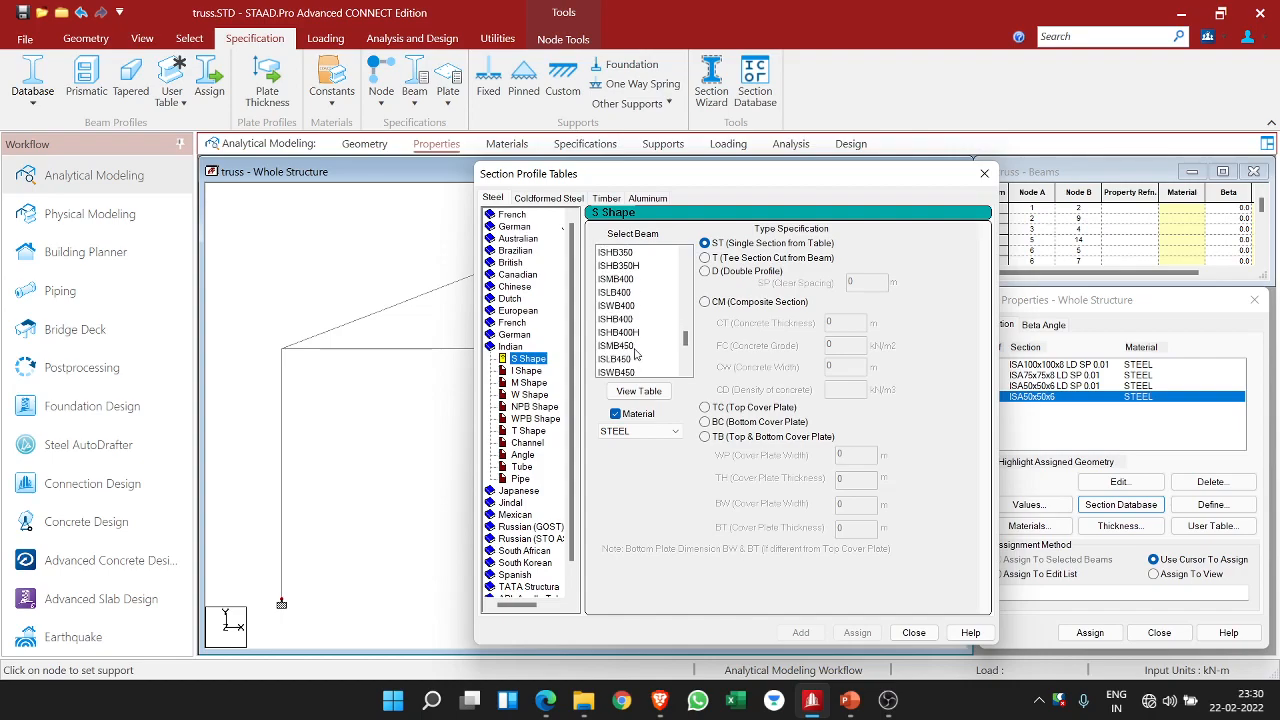
pyautogui.scroll(-1, 633, 358)
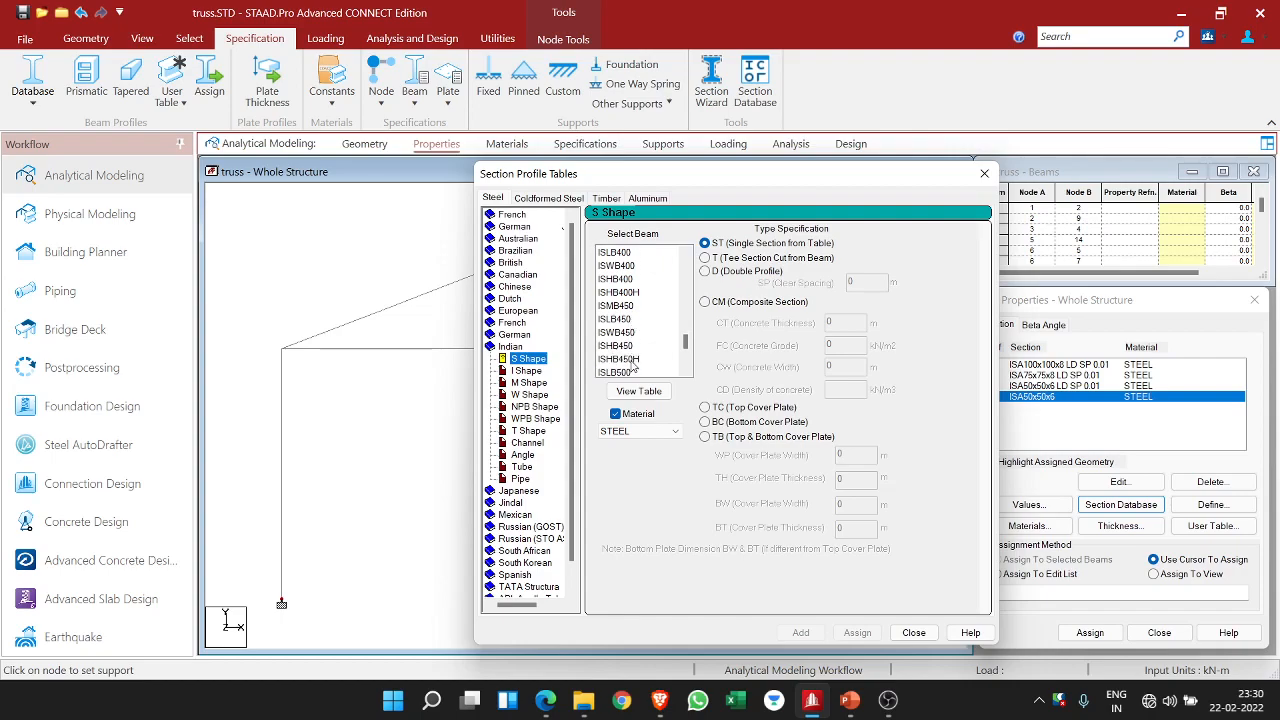
pyautogui.click(640, 345)
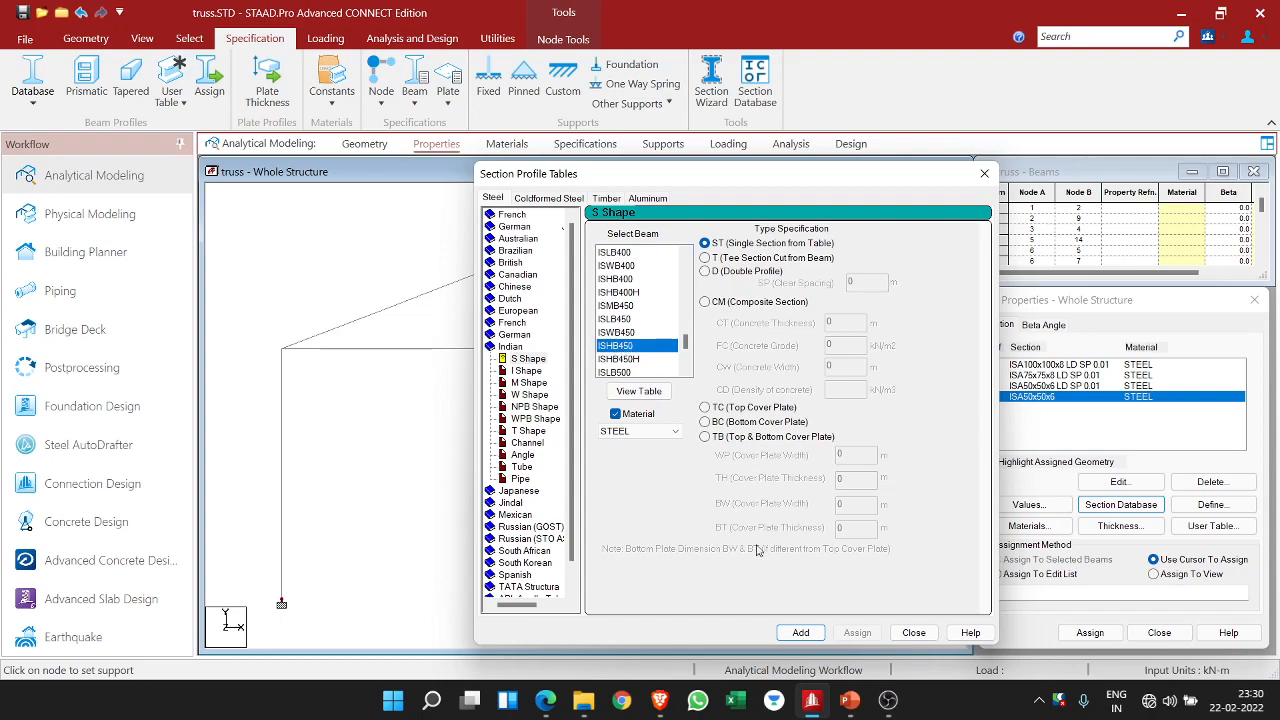
pyautogui.click(805, 633)
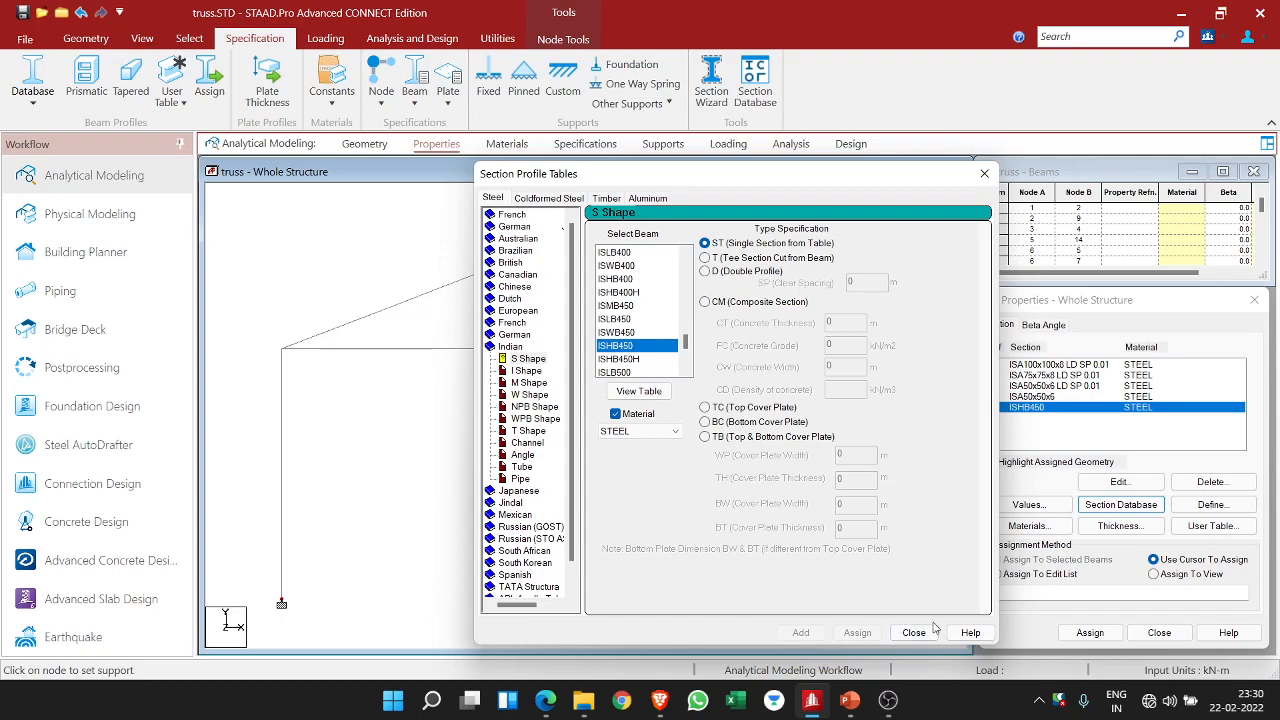
pyautogui.click(925, 632)
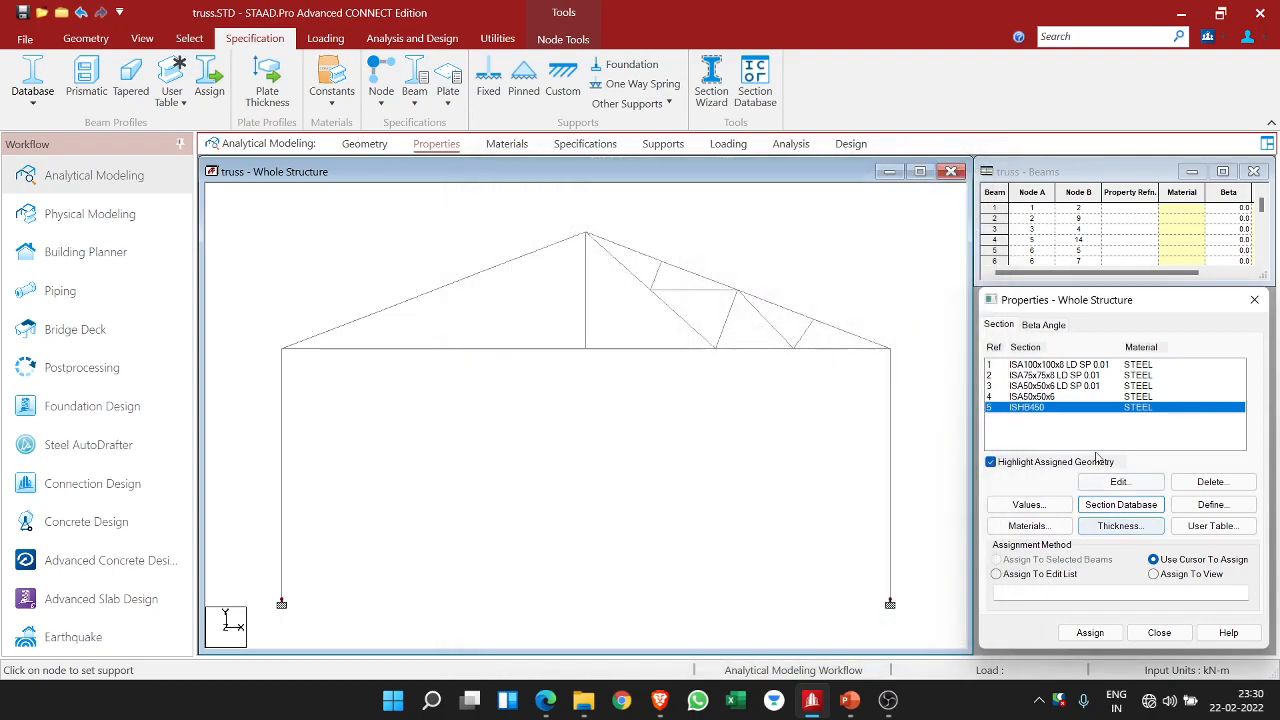
# - Try to assign the ISA100x100x8 LD property to the bottom chord with the cursor, and reopen the member properties
pyautogui.click(1076, 366)
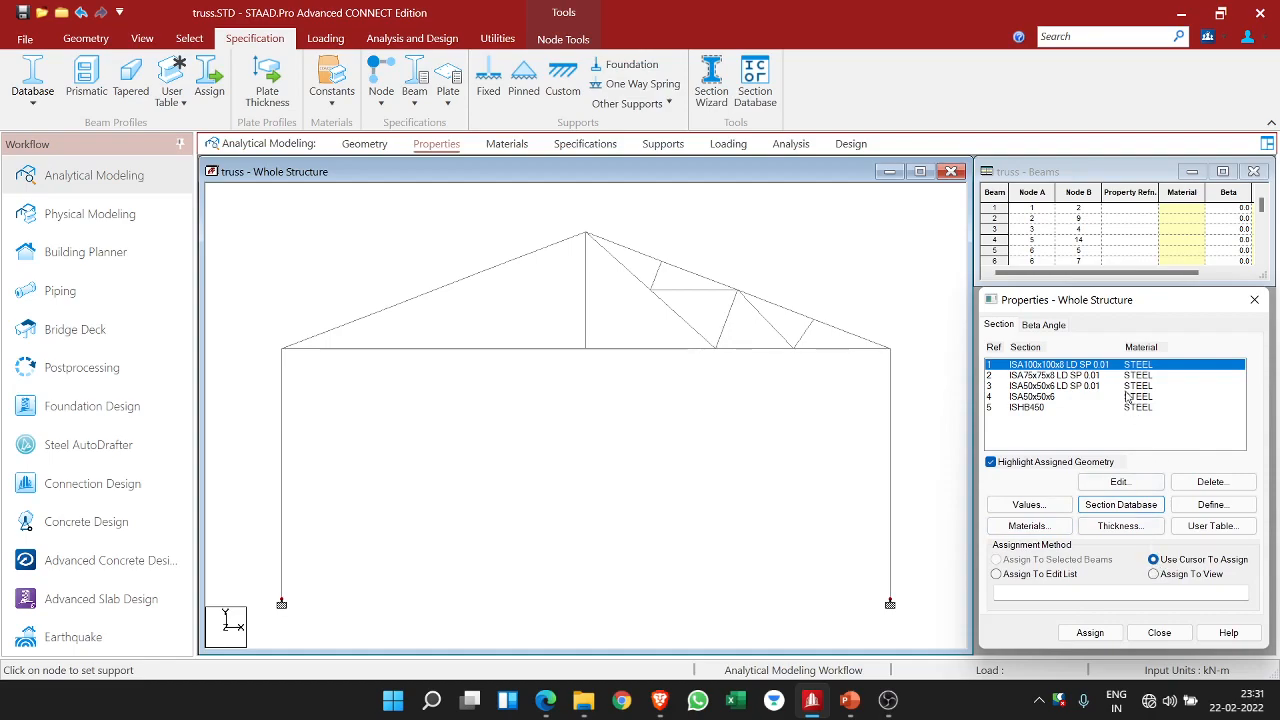
pyautogui.click(1096, 638)
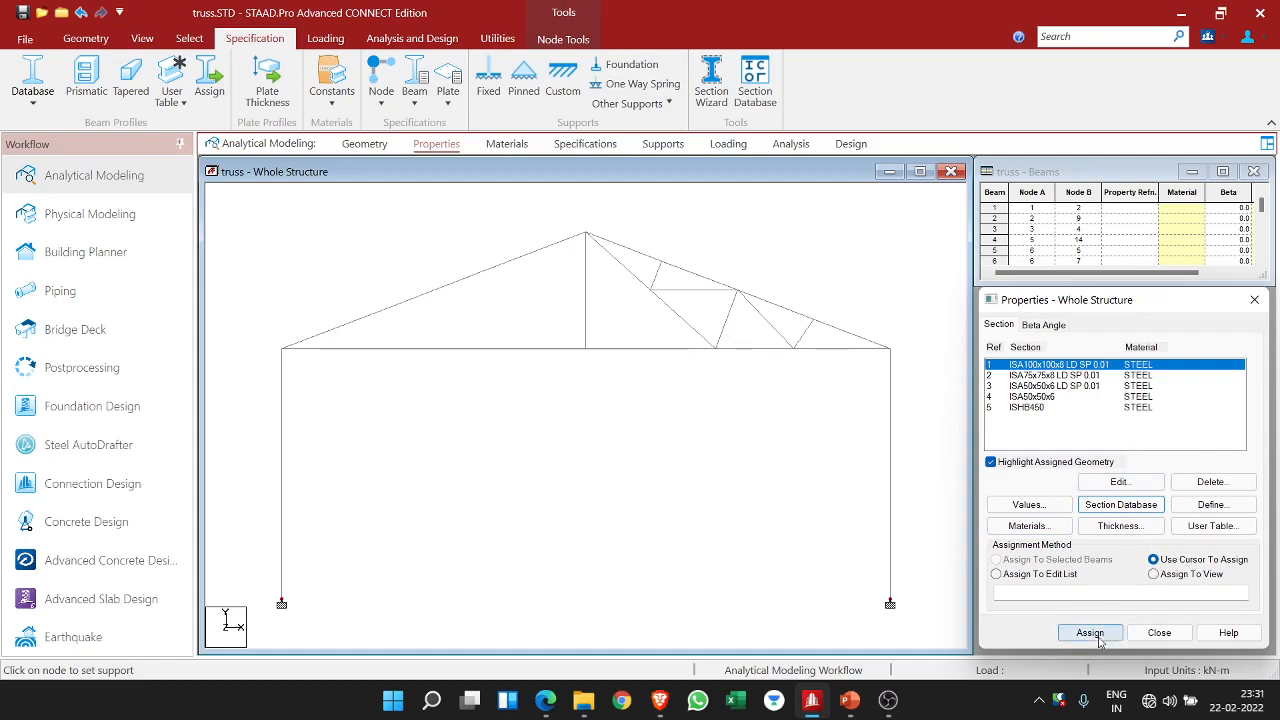
pyautogui.click(544, 345)
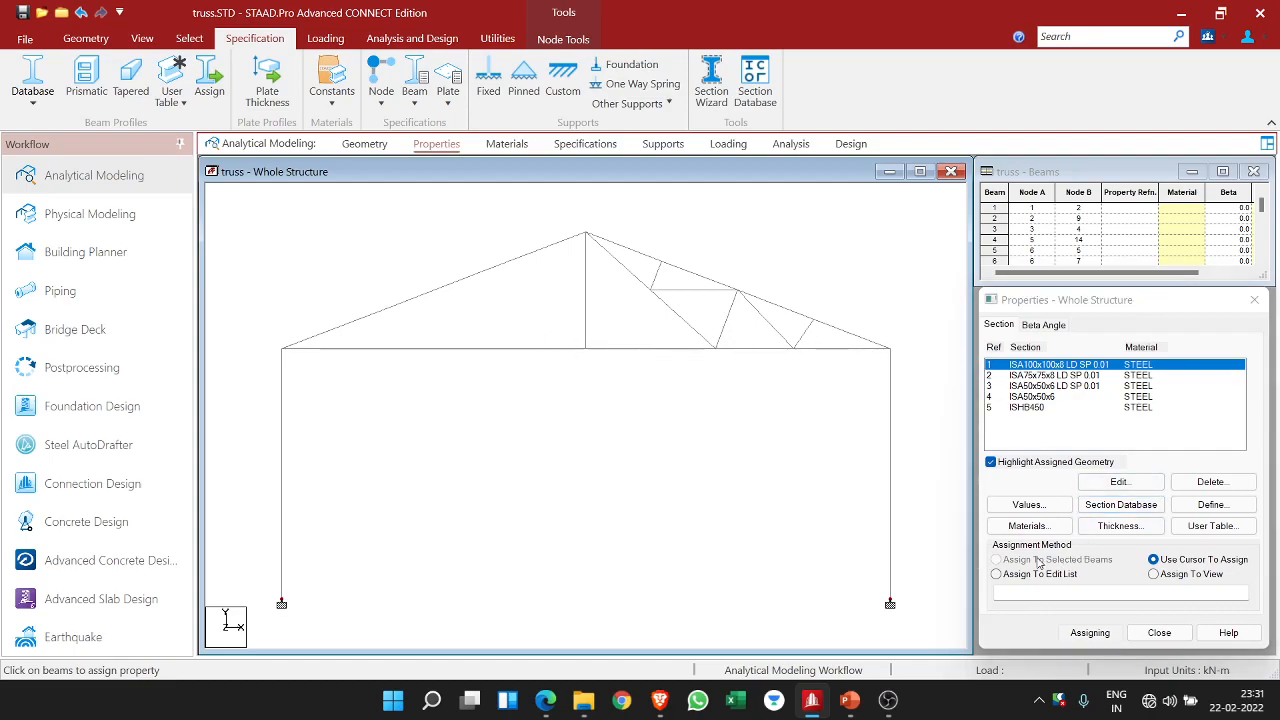
pyautogui.doubleClick(1080, 368)
pyautogui.click(904, 232)
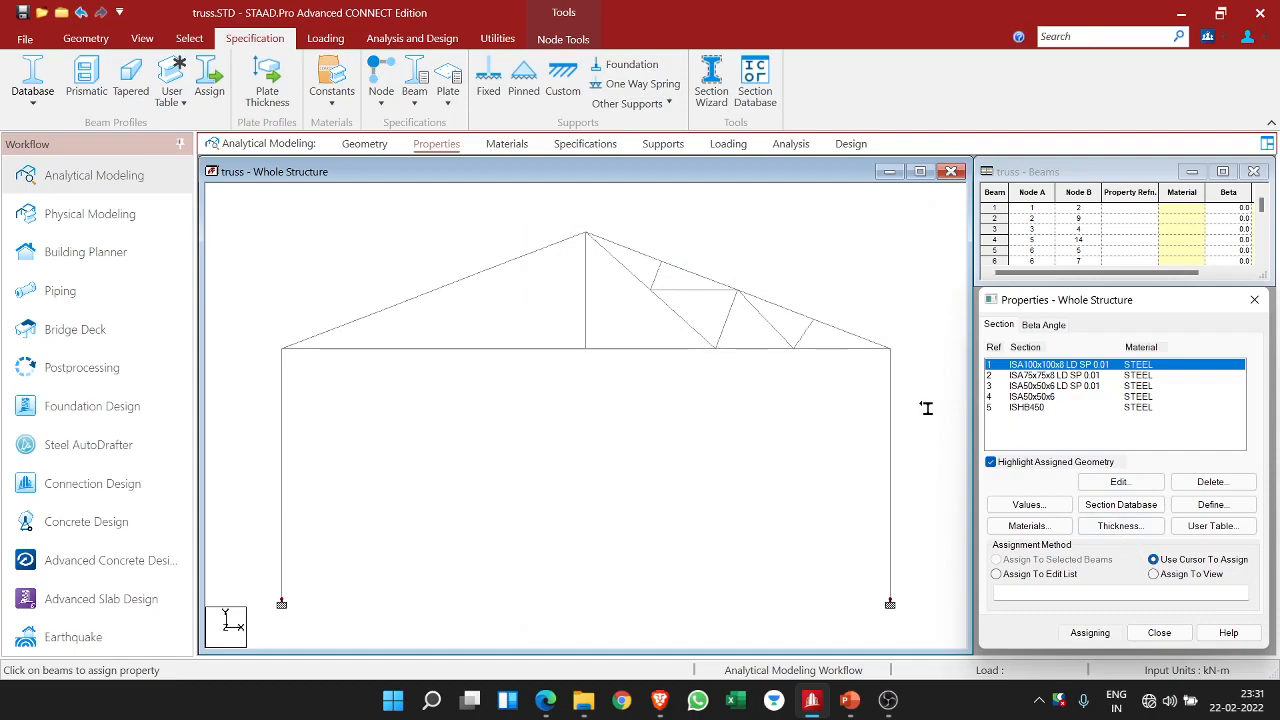
pyautogui.click(1159, 633)
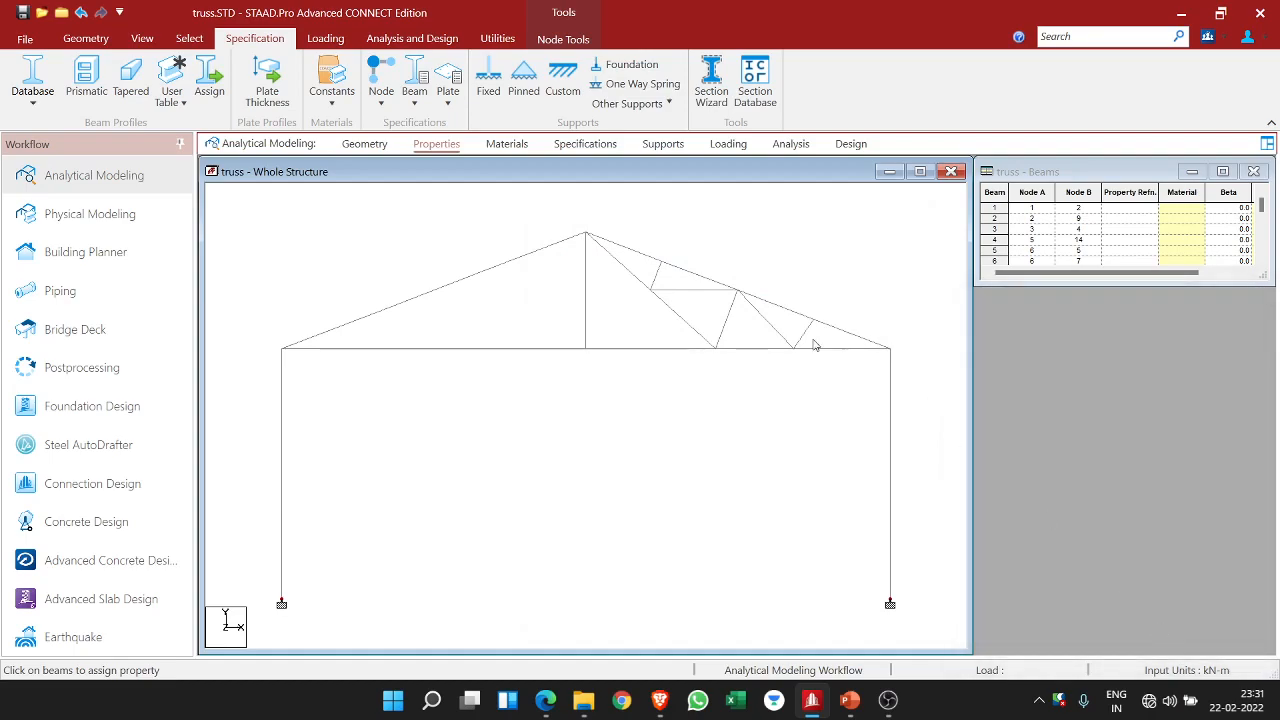
pyautogui.click(438, 145)
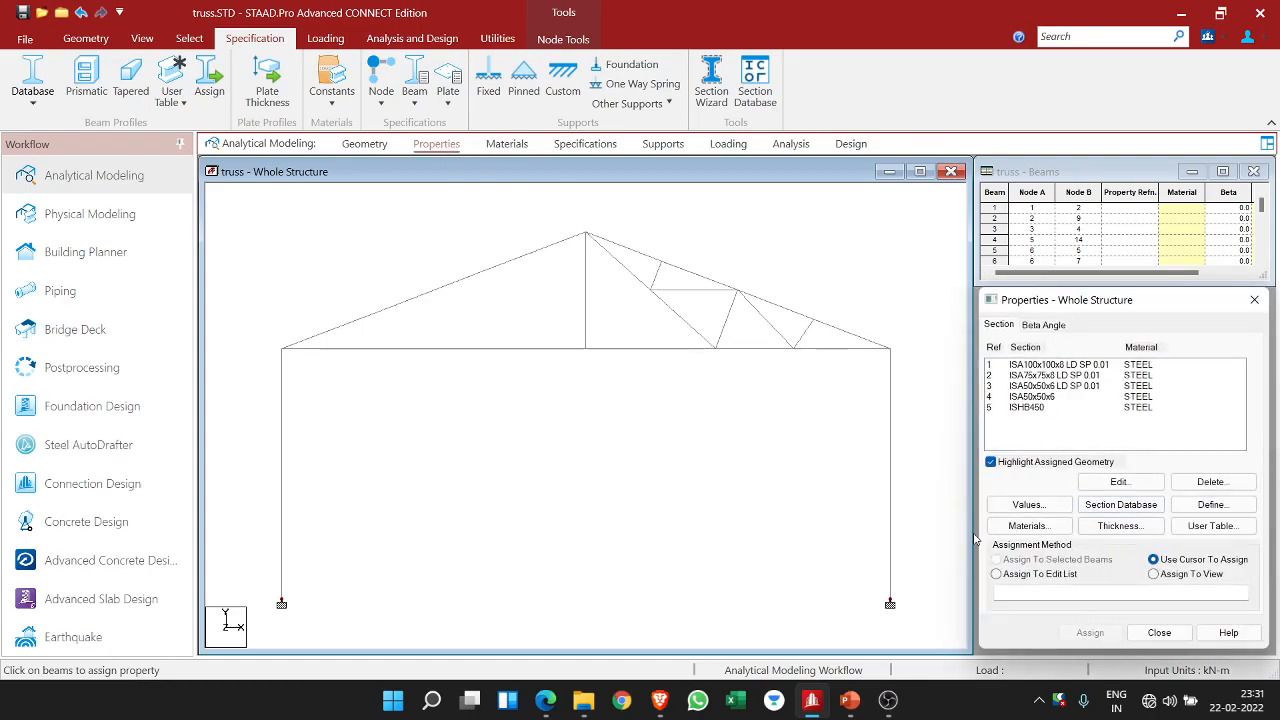
pyautogui.click(545, 349)
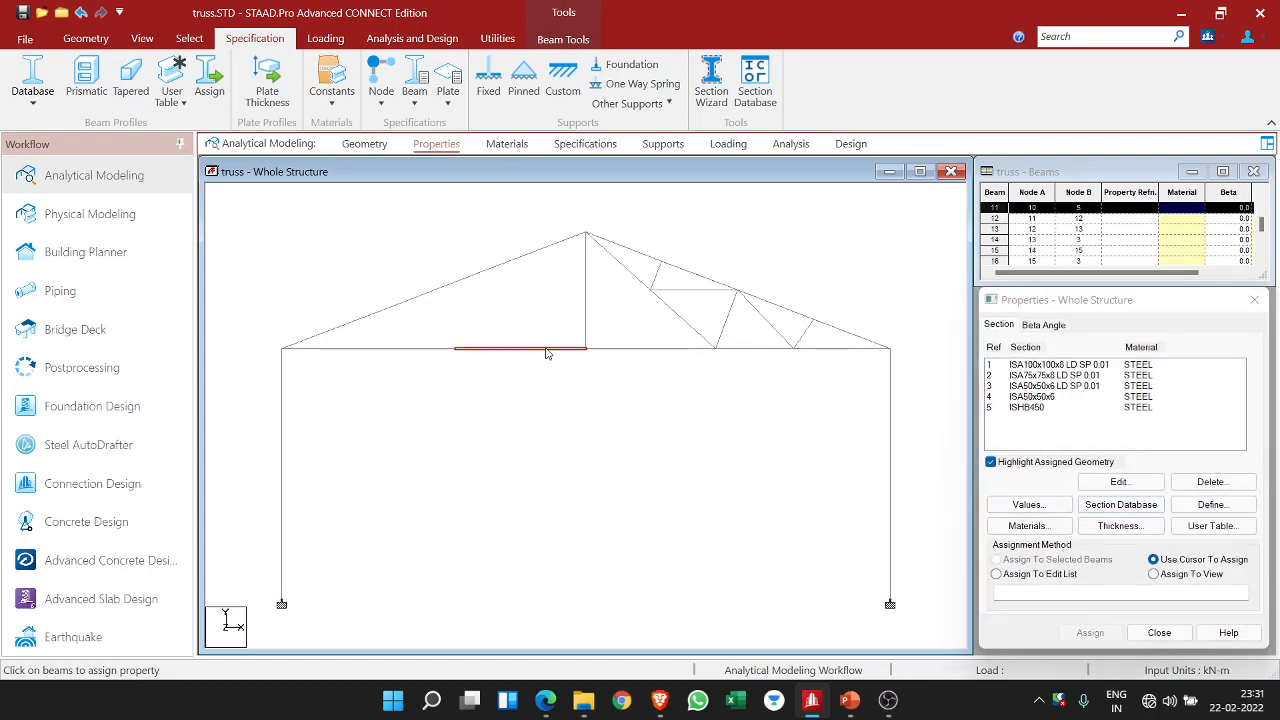
pyautogui.click(672, 355)
pyautogui.click(770, 354)
pyautogui.click(828, 354)
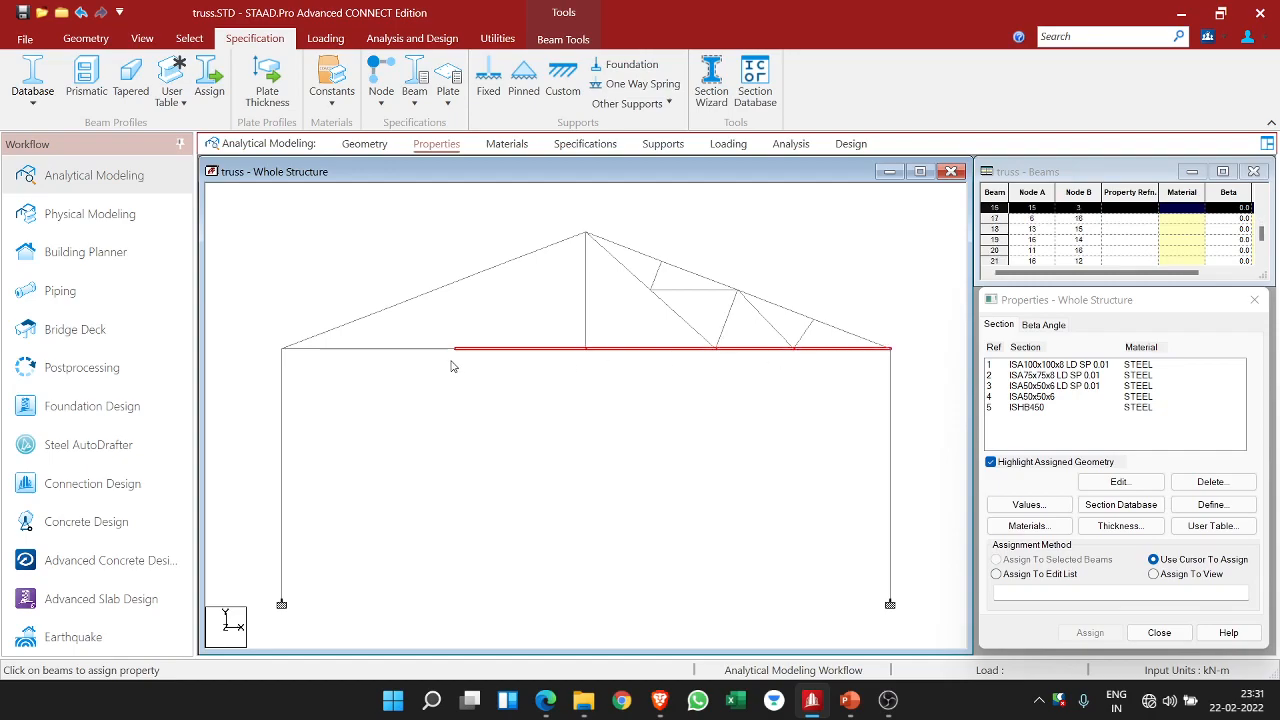
pyautogui.click(430, 352)
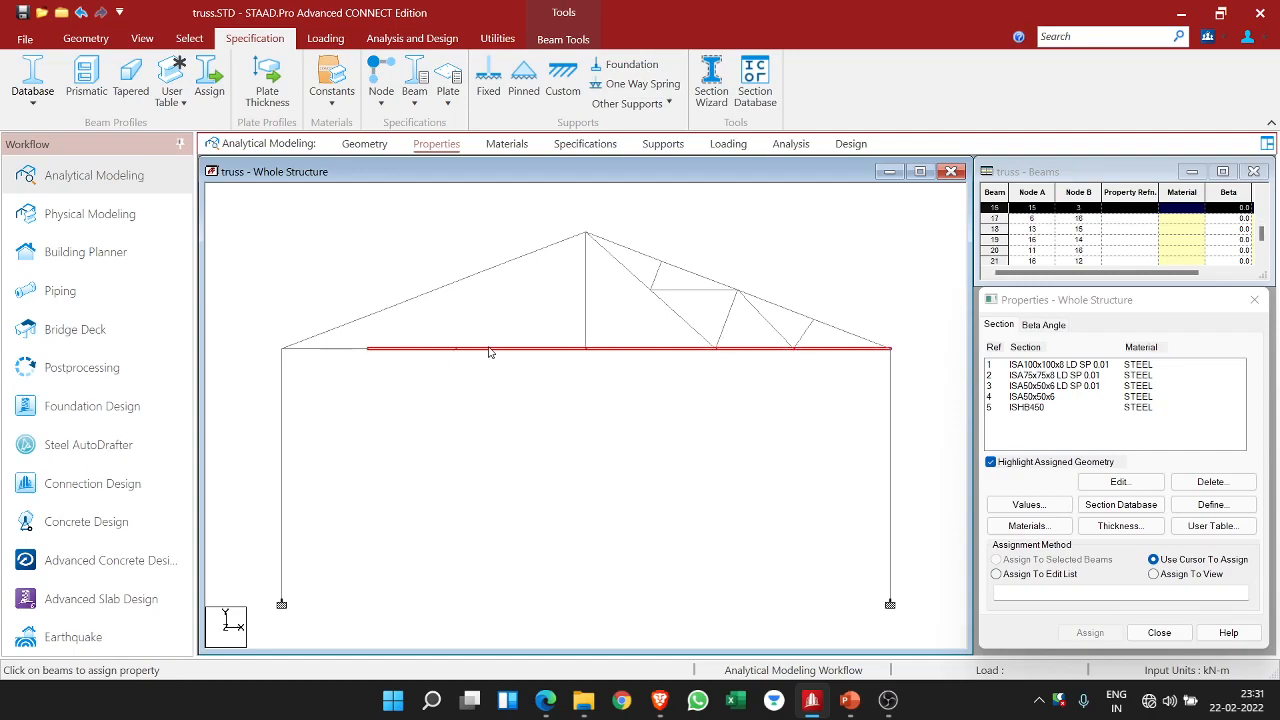
pyautogui.click(340, 354)
# - Assign the ISA100x100x8 LD property to all six bottom chord beams of the truss as selected beams
pyautogui.click(1008, 366)
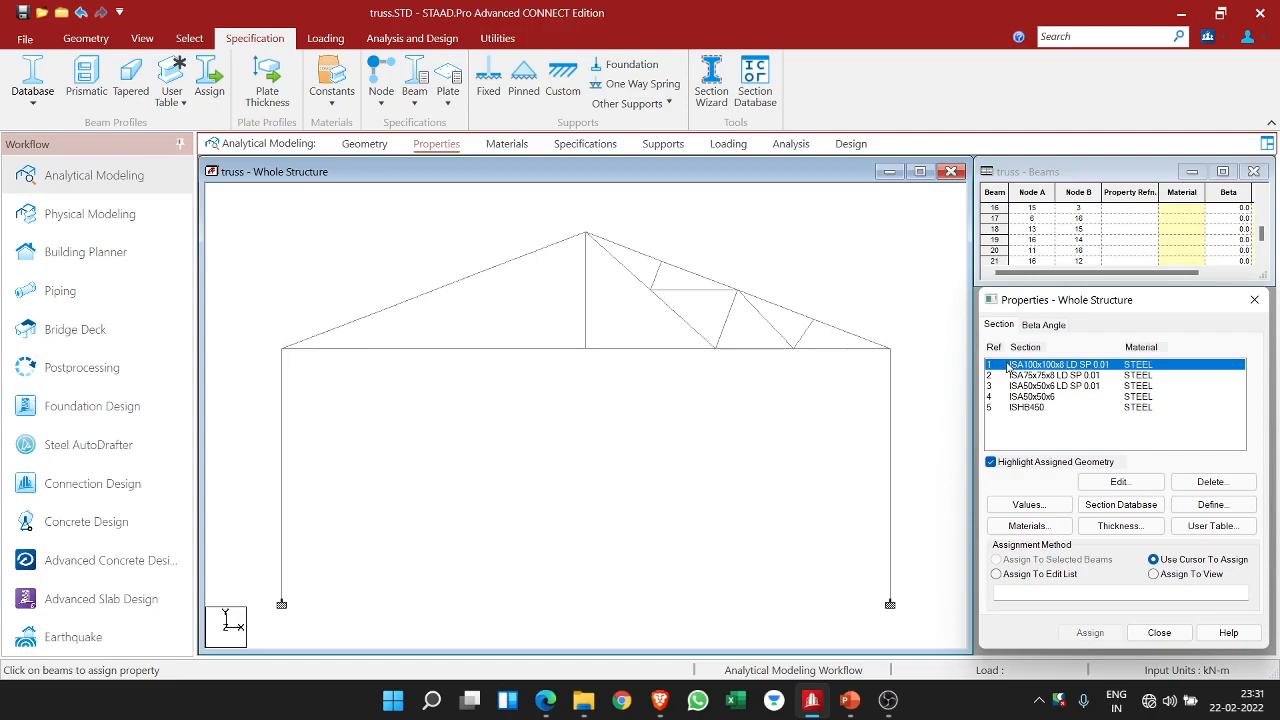
pyautogui.click(868, 349)
pyautogui.keyDown('ctrl'); pyautogui.click(777, 349); pyautogui.keyUp('ctrl')
pyautogui.keyDown('ctrl'); pyautogui.click(676, 349); pyautogui.keyUp('ctrl')
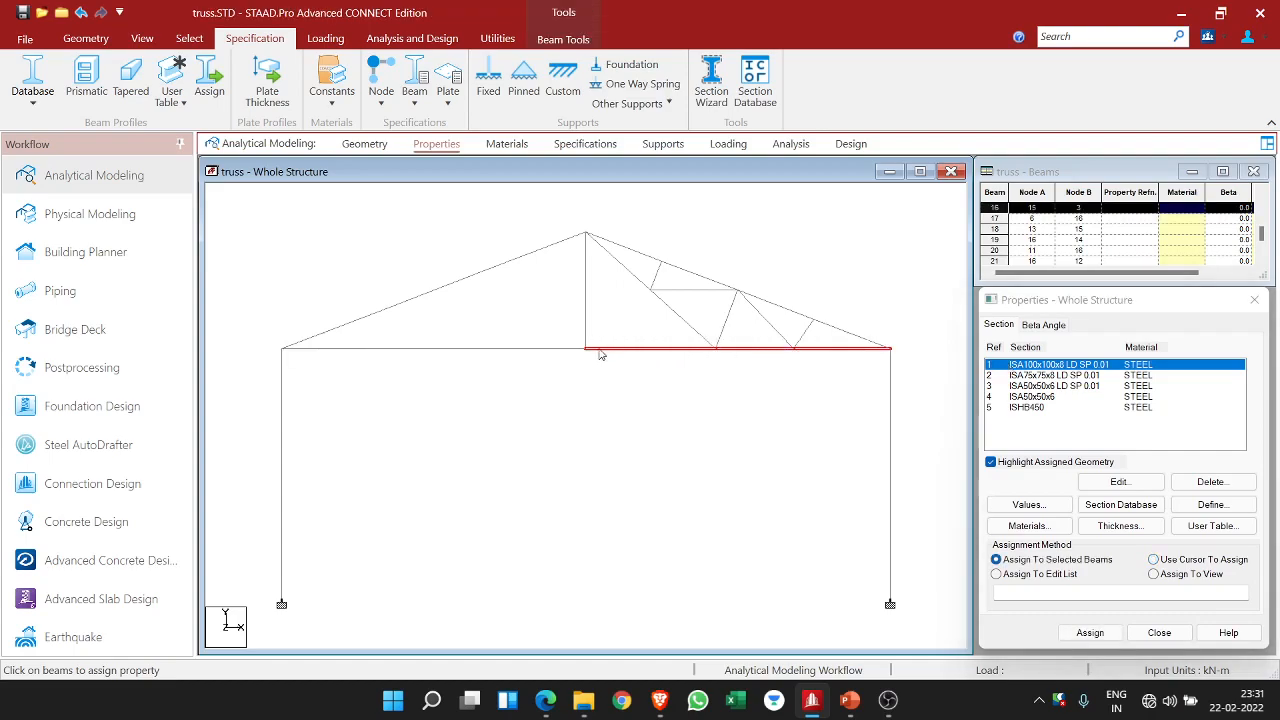
pyautogui.keyDown('ctrl'); pyautogui.click(520, 349); pyautogui.keyUp('ctrl')
pyautogui.keyDown('ctrl'); pyautogui.click(424, 349); pyautogui.keyUp('ctrl')
pyautogui.keyDown('ctrl'); pyautogui.click(346, 349); pyautogui.keyUp('ctrl')
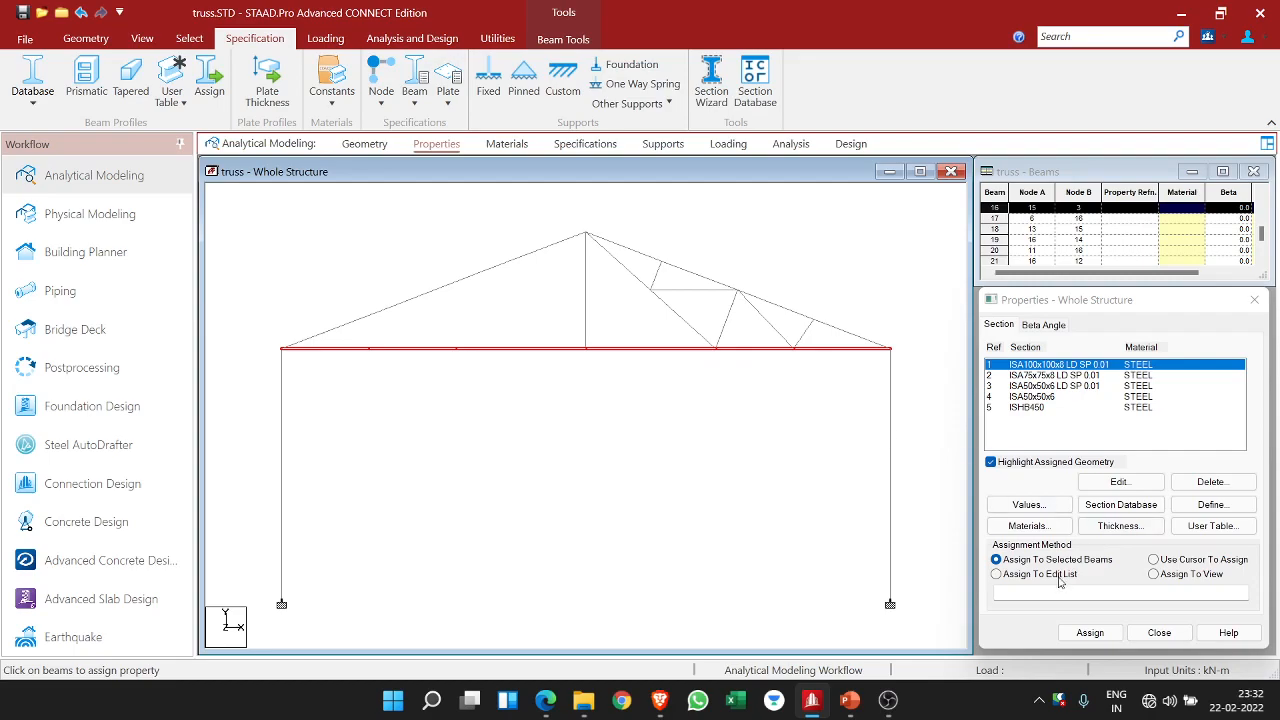
pyautogui.click(1090, 632)
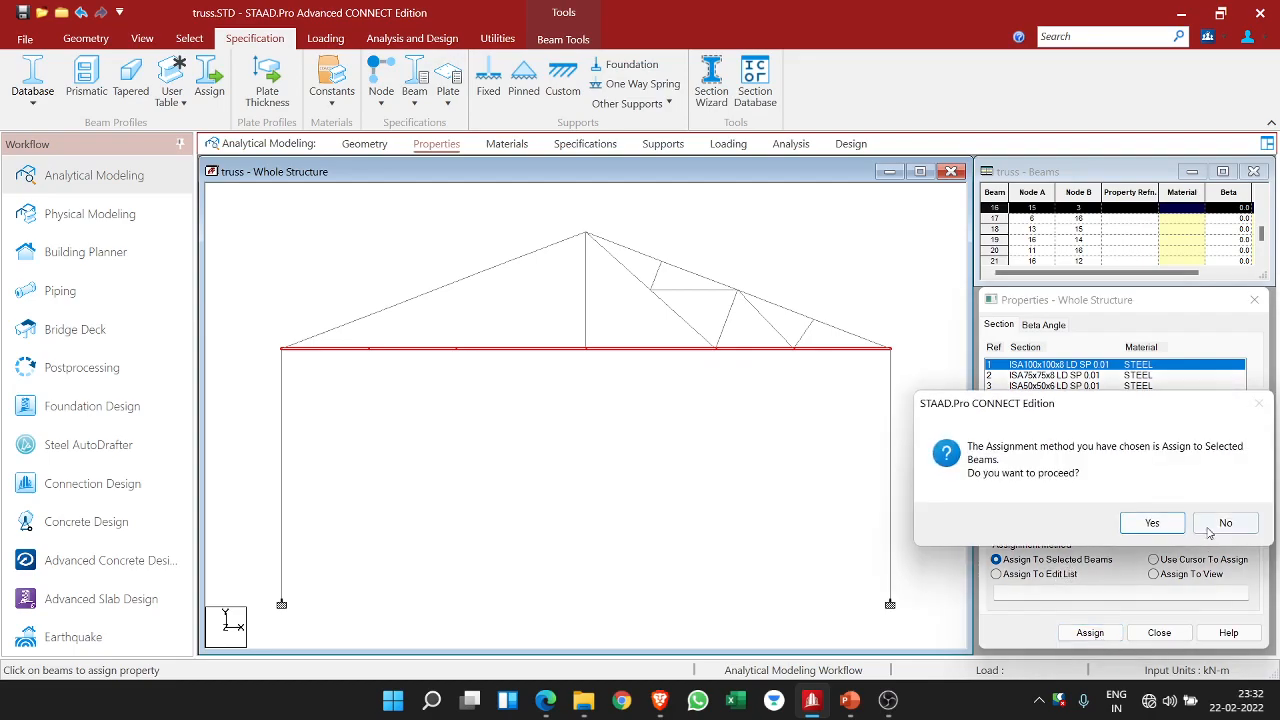
pyautogui.click(1147, 523)
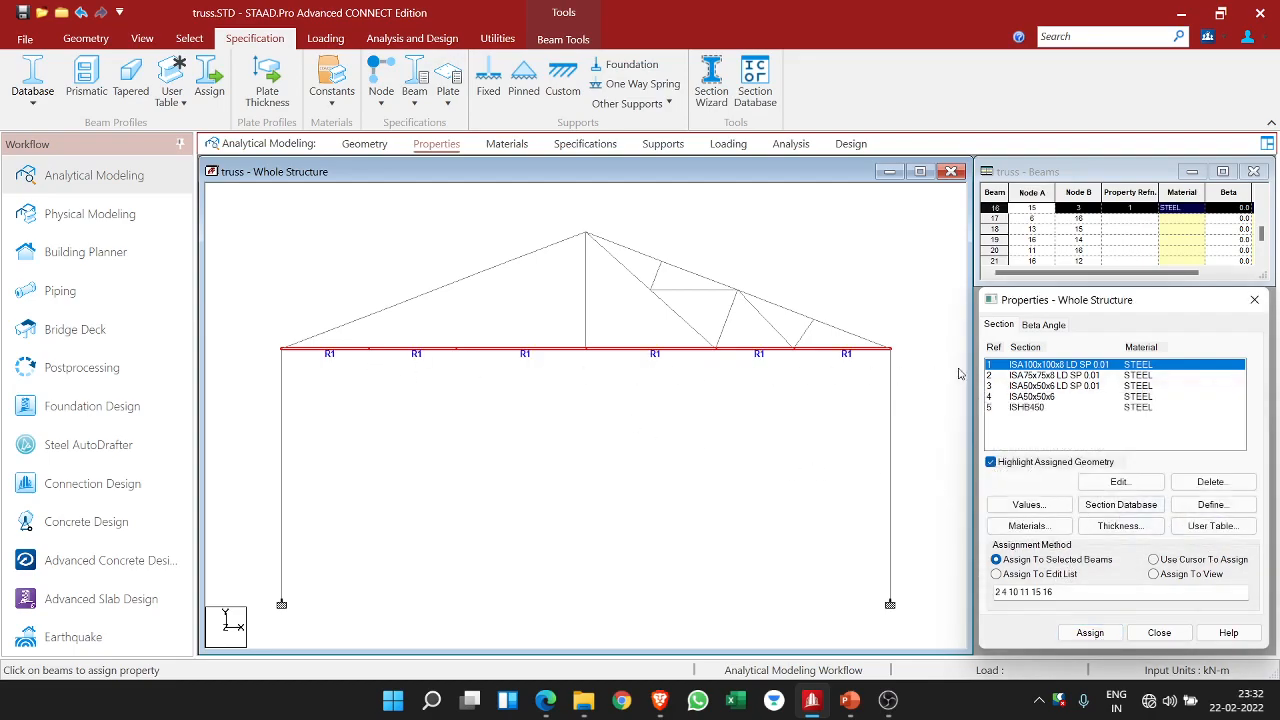
# - Assign the ISA75x75x8 LD property to all rafter beams and the two-part diagonal from the apex to the bottom chord
pyautogui.click(1027, 377)
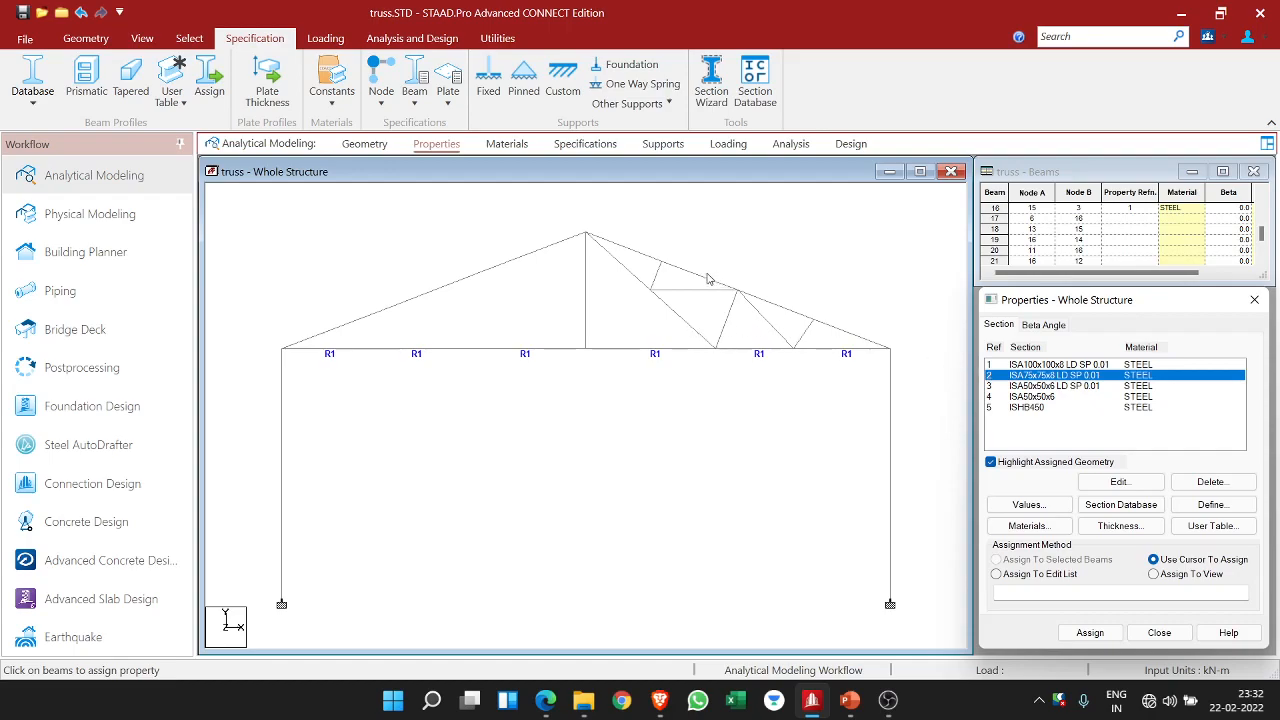
pyautogui.click(657, 261)
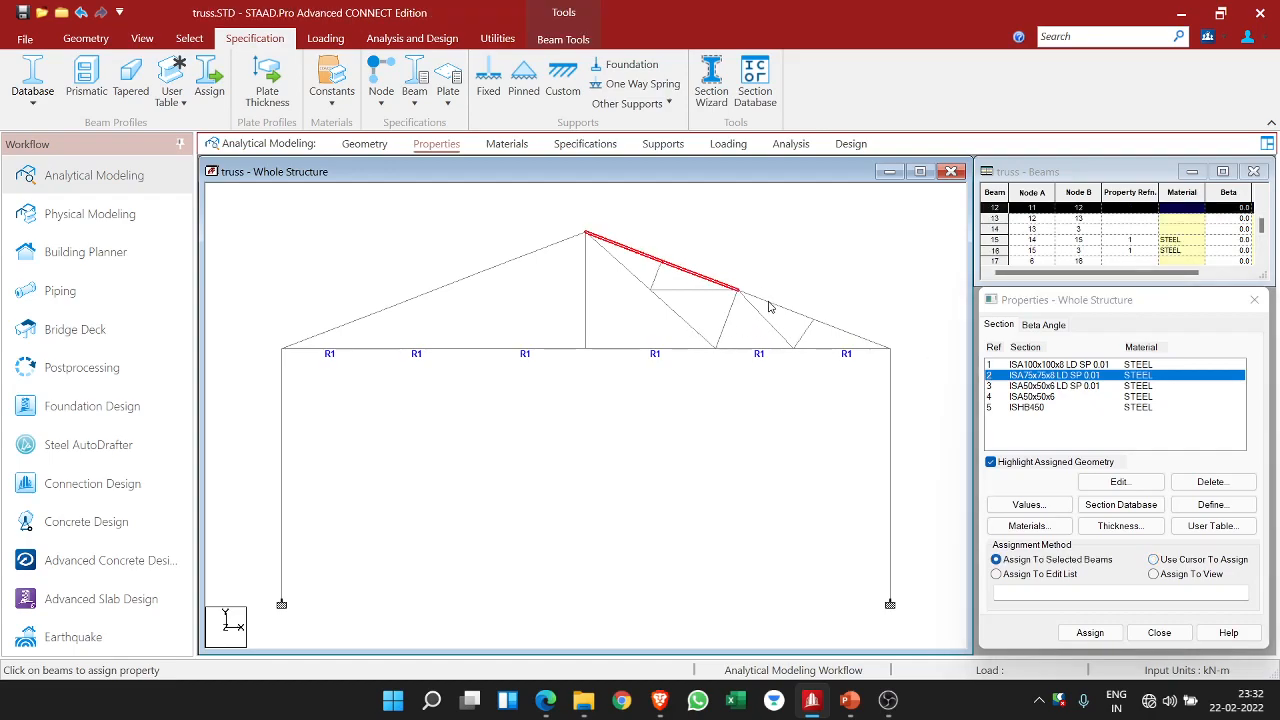
pyautogui.keyDown('ctrl'); pyautogui.click(853, 334); pyautogui.keyUp('ctrl')
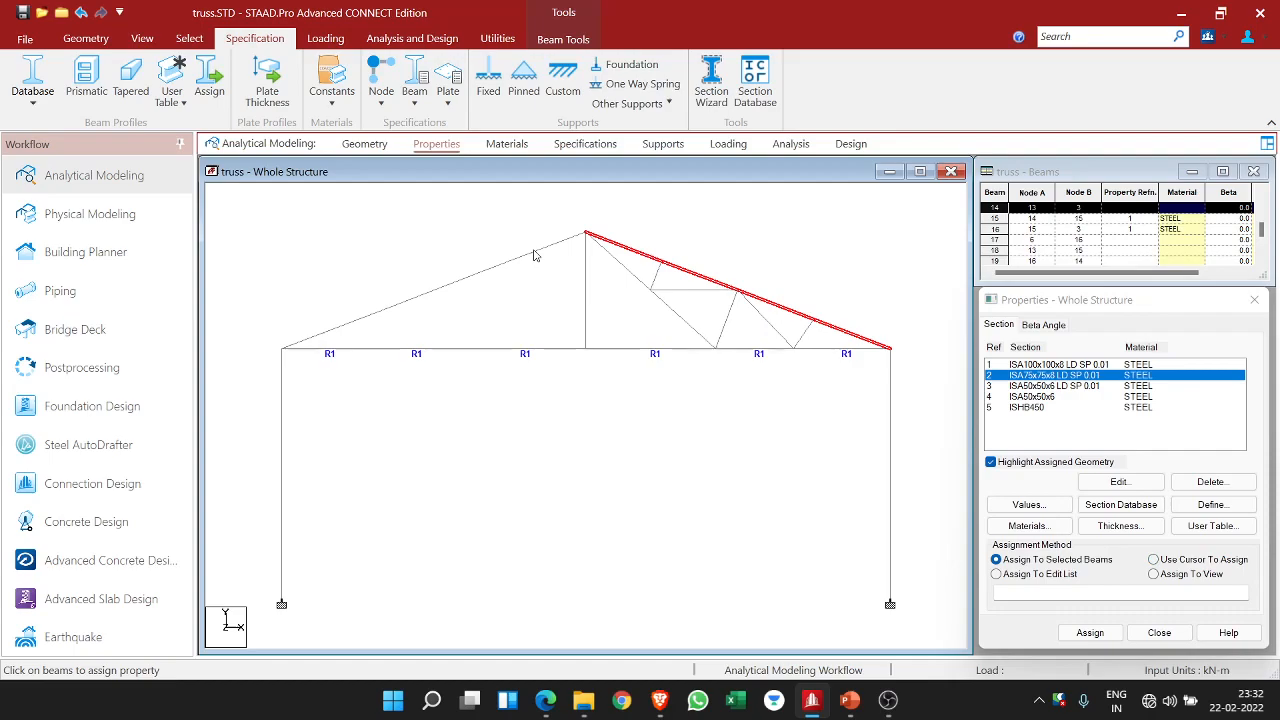
pyautogui.keyDown('ctrl'); pyautogui.click(493, 267); pyautogui.keyUp('ctrl')
pyautogui.keyDown('ctrl'); pyautogui.click(471, 276); pyautogui.keyUp('ctrl')
pyautogui.keyDown('ctrl'); pyautogui.click(350, 321); pyautogui.keyUp('ctrl')
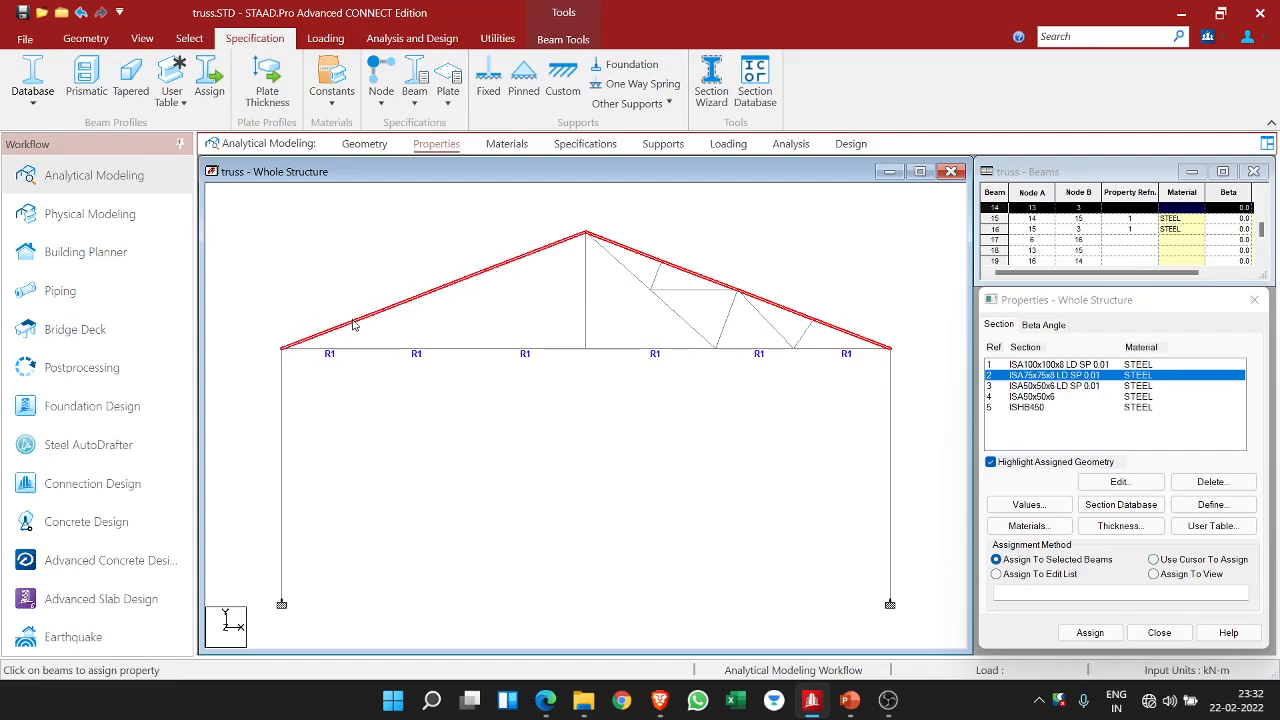
pyautogui.keyDown('ctrl'); pyautogui.click(636, 279); pyautogui.keyUp('ctrl')
pyautogui.keyDown('ctrl'); pyautogui.click(666, 302); pyautogui.keyUp('ctrl')
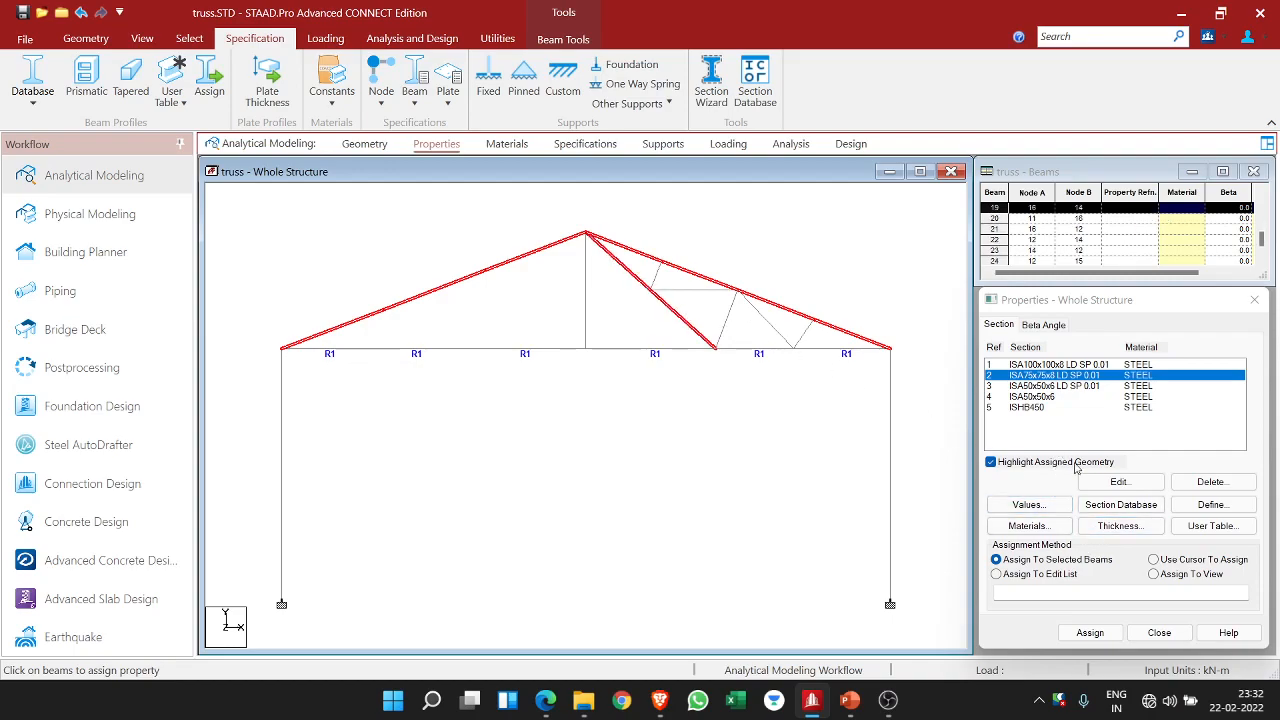
pyautogui.click(1090, 633)
pyautogui.click(1066, 523)
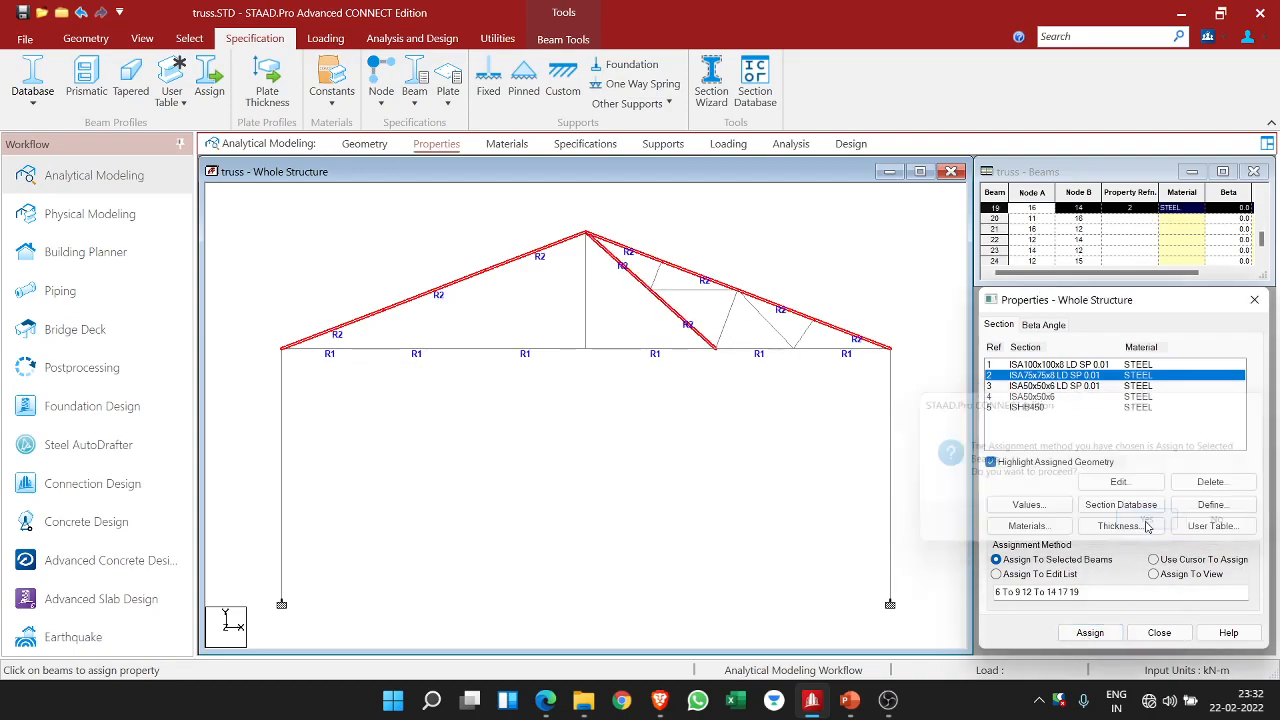
# - Assign the ISHB450 property to both columns as selected beams
pyautogui.click(1081, 386)
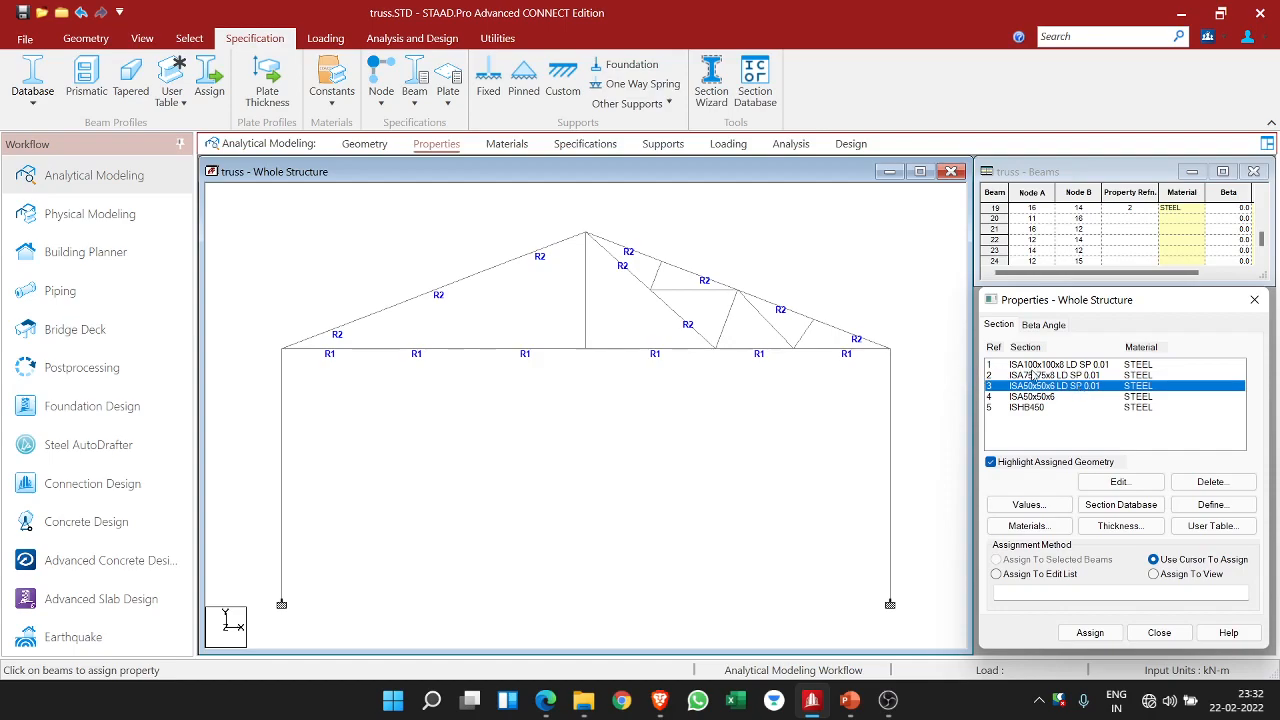
pyautogui.click(1088, 409)
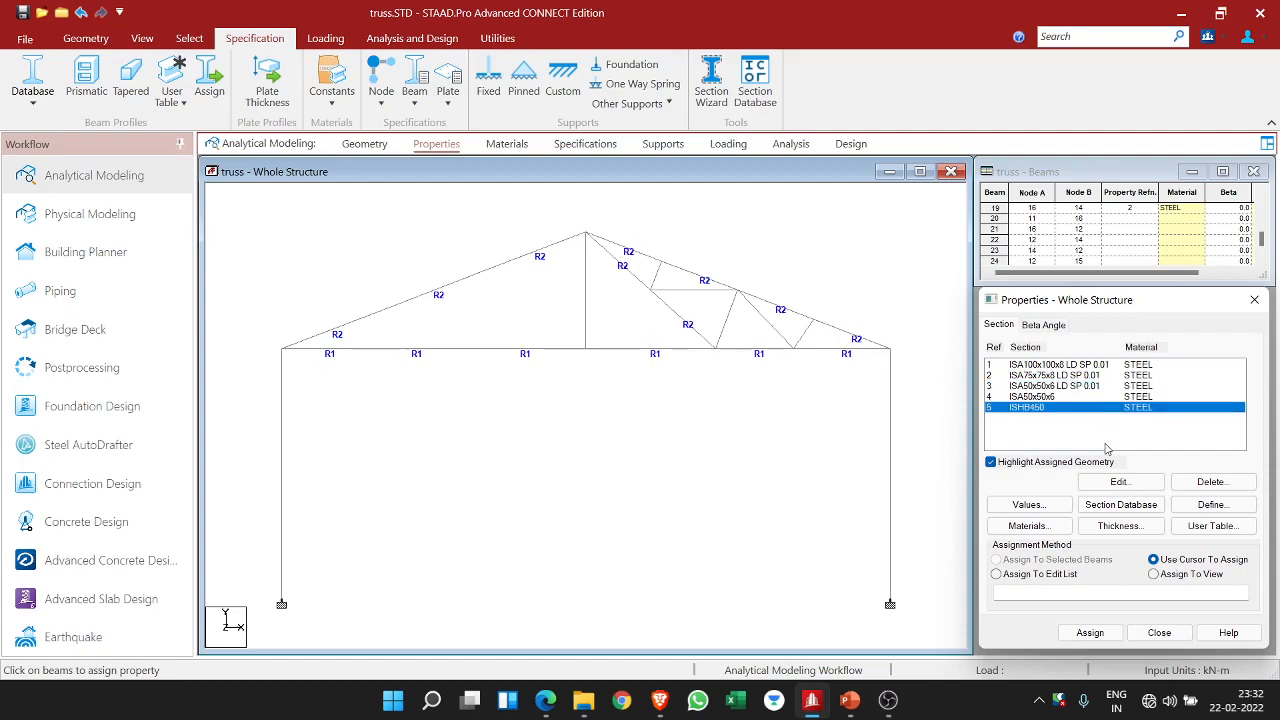
pyautogui.click(891, 447)
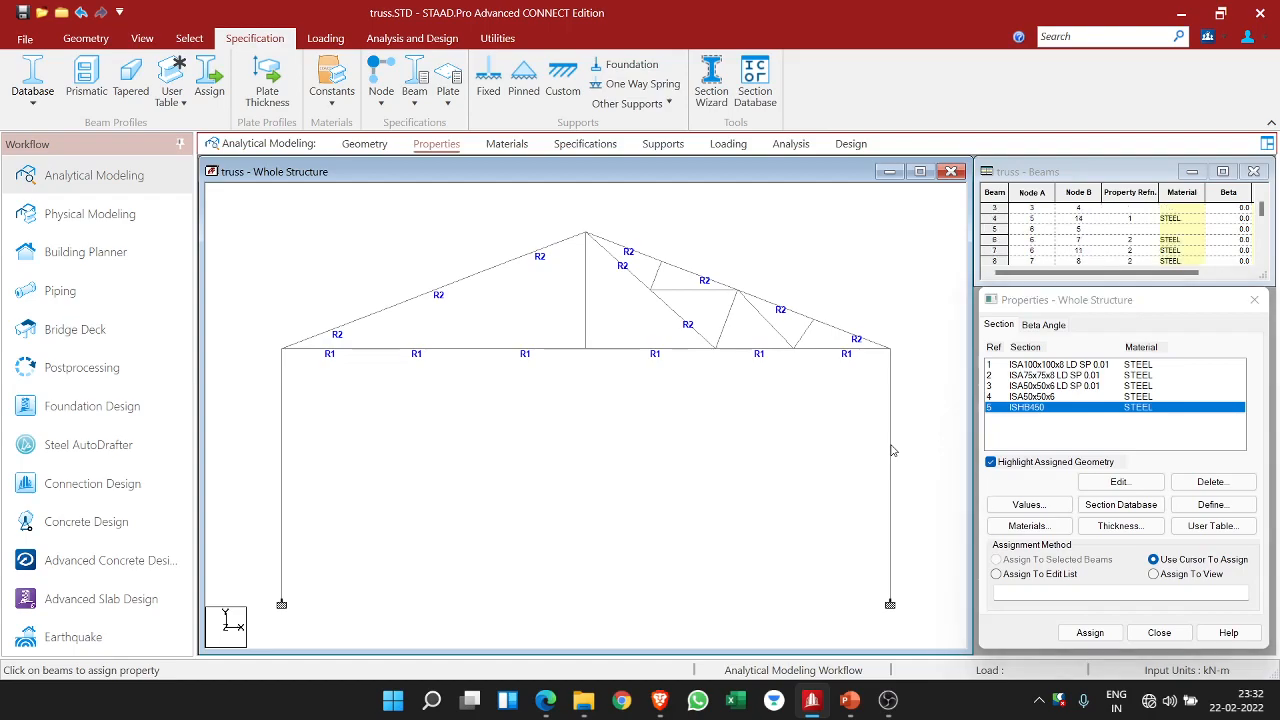
pyautogui.keyDown('ctrl'); pyautogui.click(282, 420); pyautogui.keyUp('ctrl')
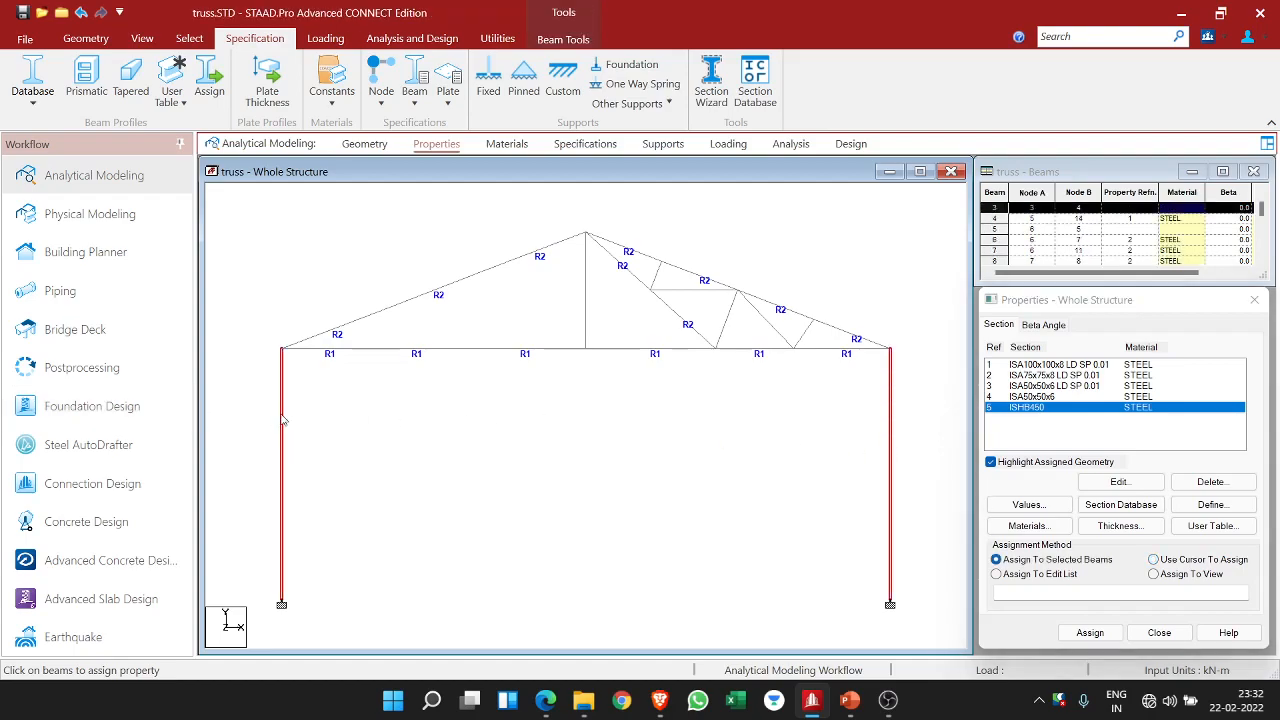
pyautogui.click(1090, 633)
pyautogui.click(1132, 524)
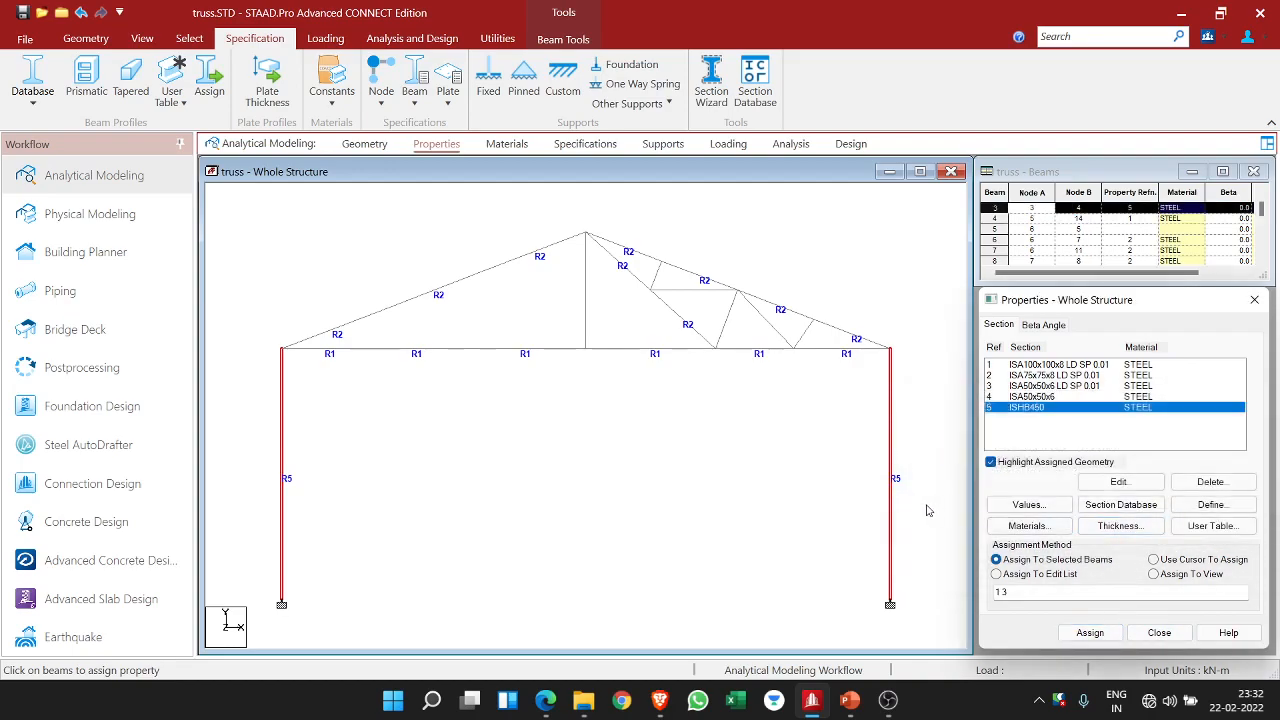
# - Select all six bottom chord beams of the truss for a beta angle assignment
pyautogui.click(834, 356)
pyautogui.keyDown('ctrl'); pyautogui.click(767, 356); pyautogui.keyUp('ctrl')
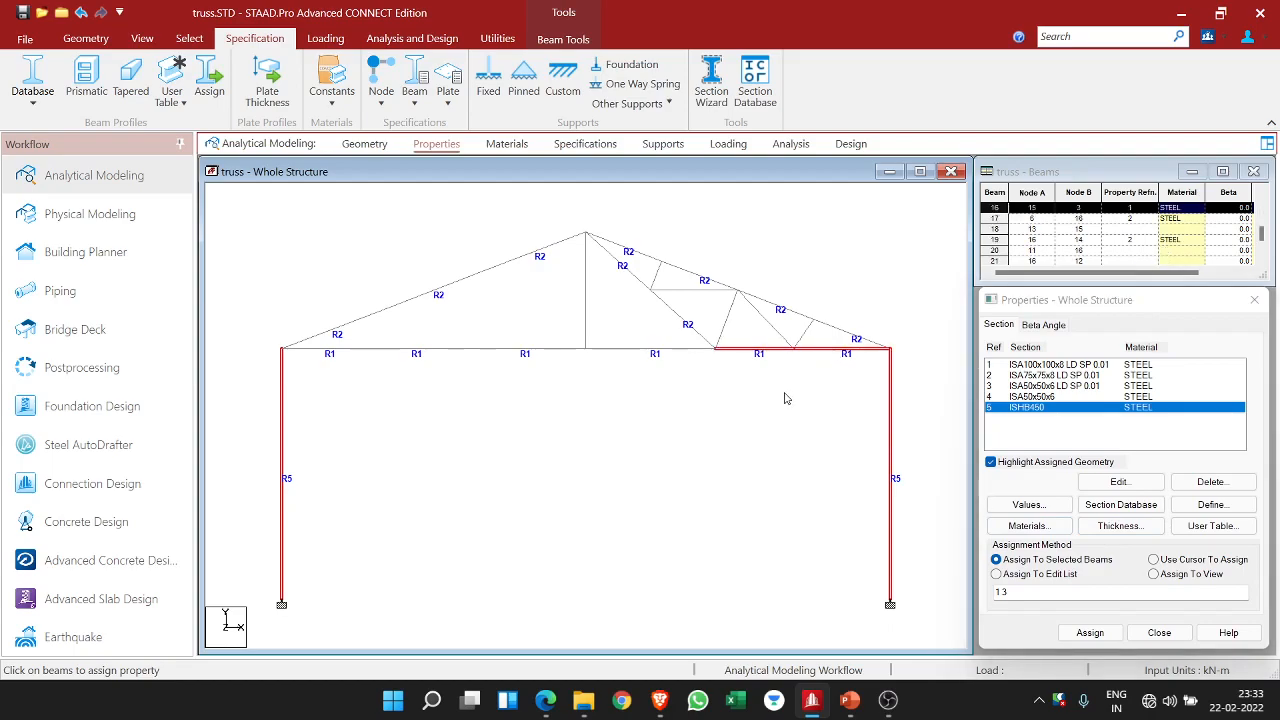
pyautogui.click(898, 387)
pyautogui.click(849, 349)
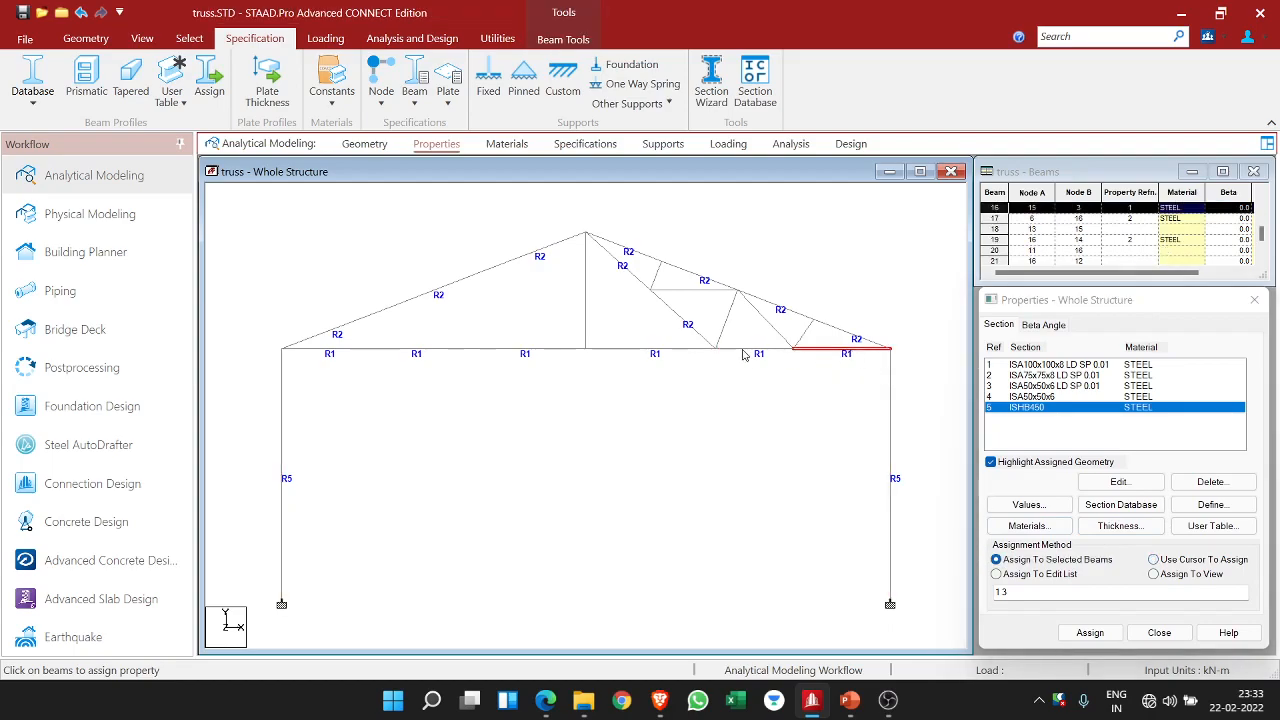
pyautogui.keyDown('ctrl'); pyautogui.click(743, 349); pyautogui.keyUp('ctrl')
pyautogui.keyDown('ctrl'); pyautogui.click(665, 350); pyautogui.keyUp('ctrl')
pyautogui.keyDown('ctrl'); pyautogui.click(475, 350); pyautogui.keyUp('ctrl')
pyautogui.keyDown('ctrl'); pyautogui.click(430, 350); pyautogui.keyUp('ctrl')
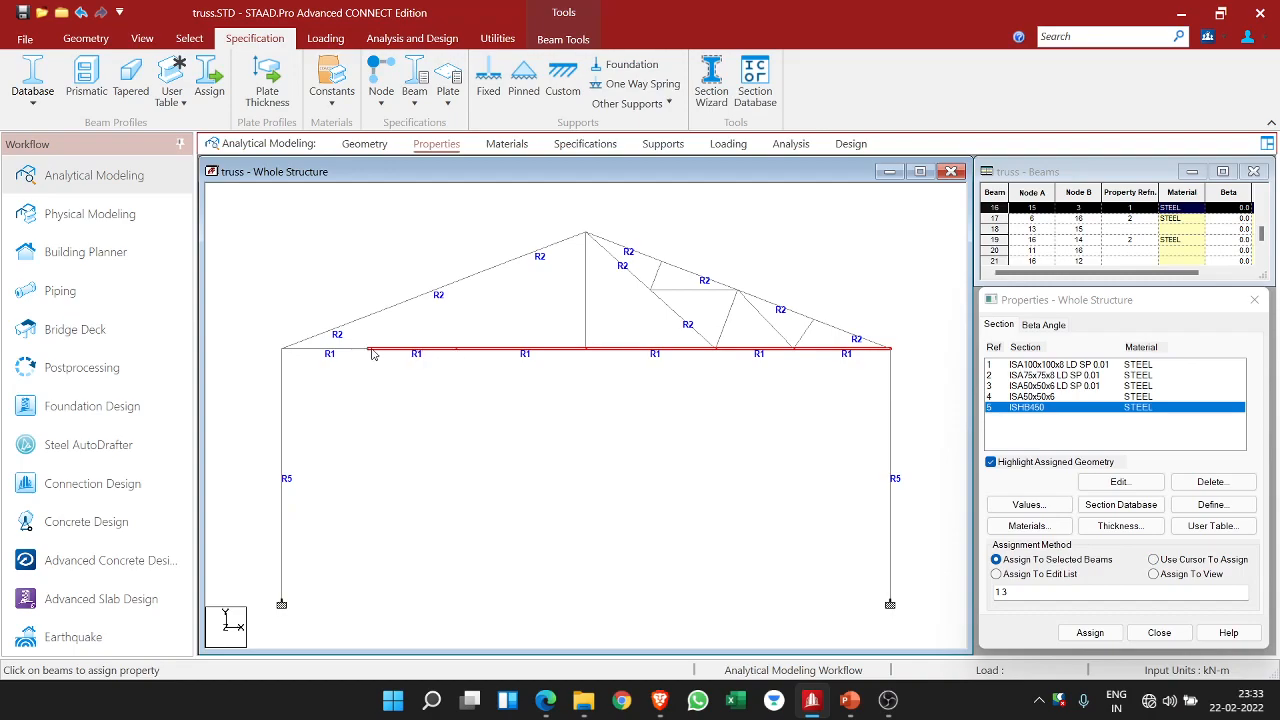
pyautogui.keyDown('ctrl'); pyautogui.click(358, 350); pyautogui.keyUp('ctrl')
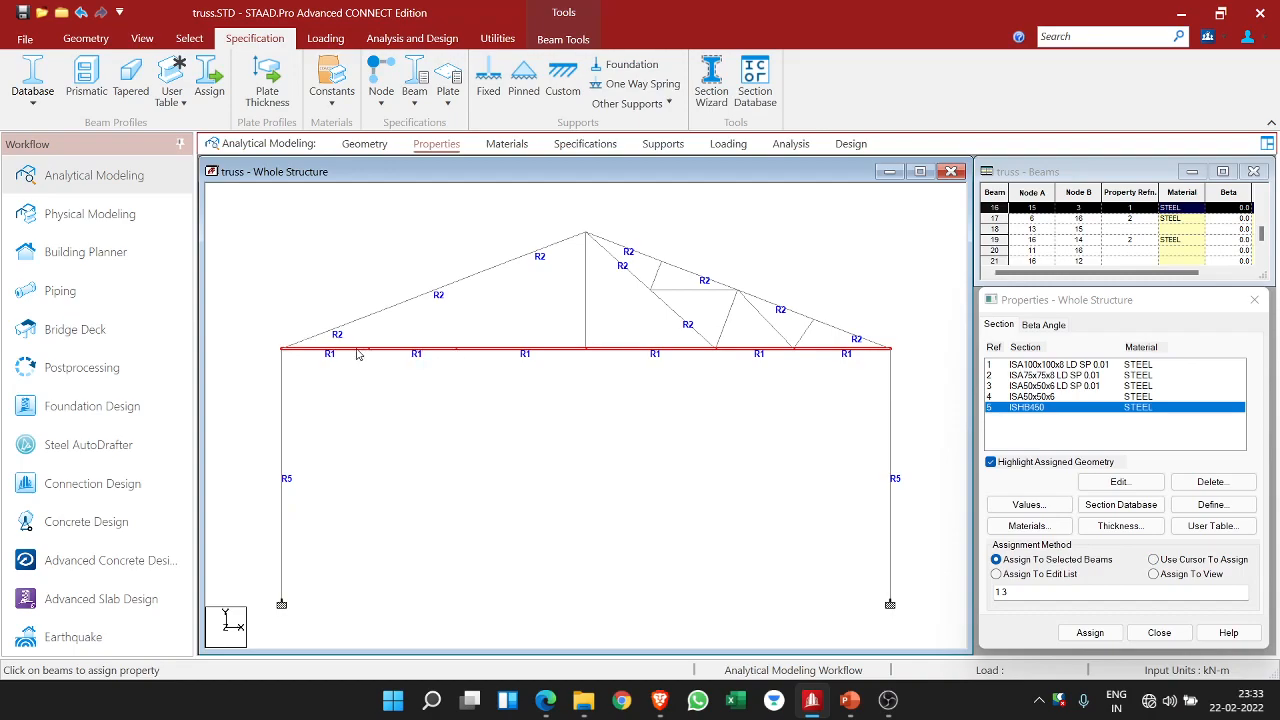
# - Create a beta angle of 180 degrees and try to assign it to the selected bottom chord beams
pyautogui.click(1047, 366)
pyautogui.click(1055, 327)
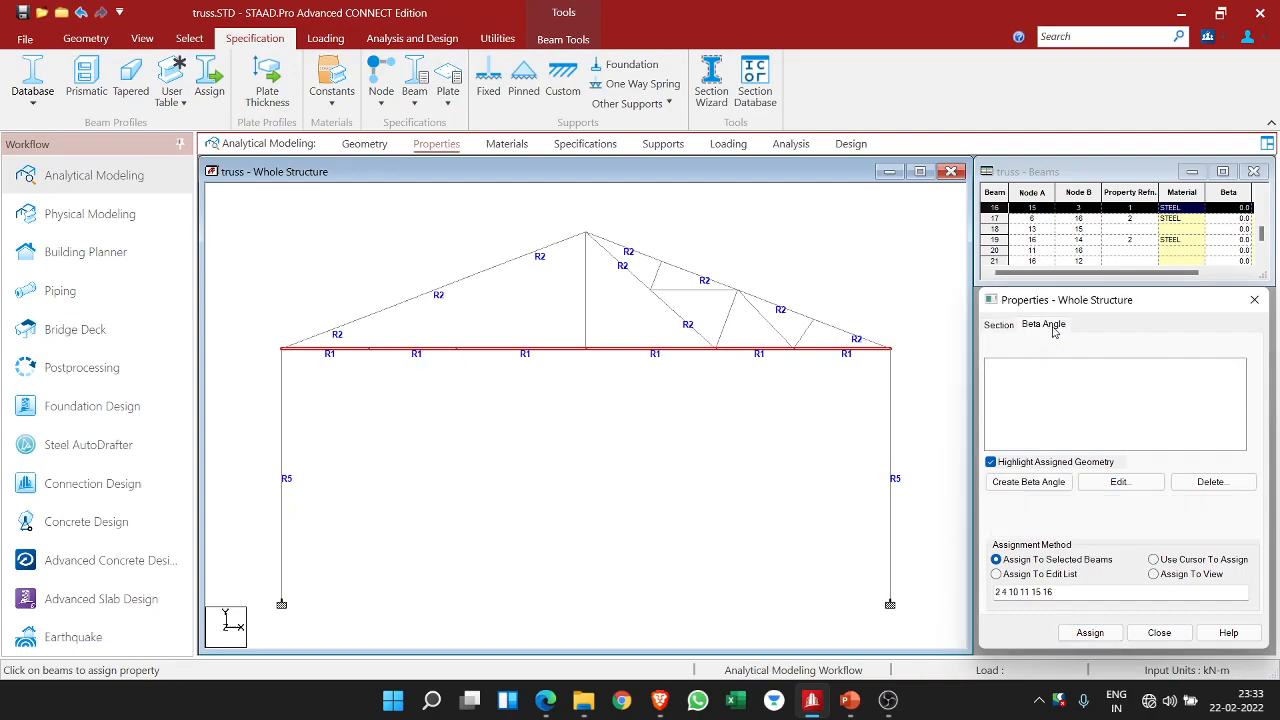
pyautogui.click(1028, 481)
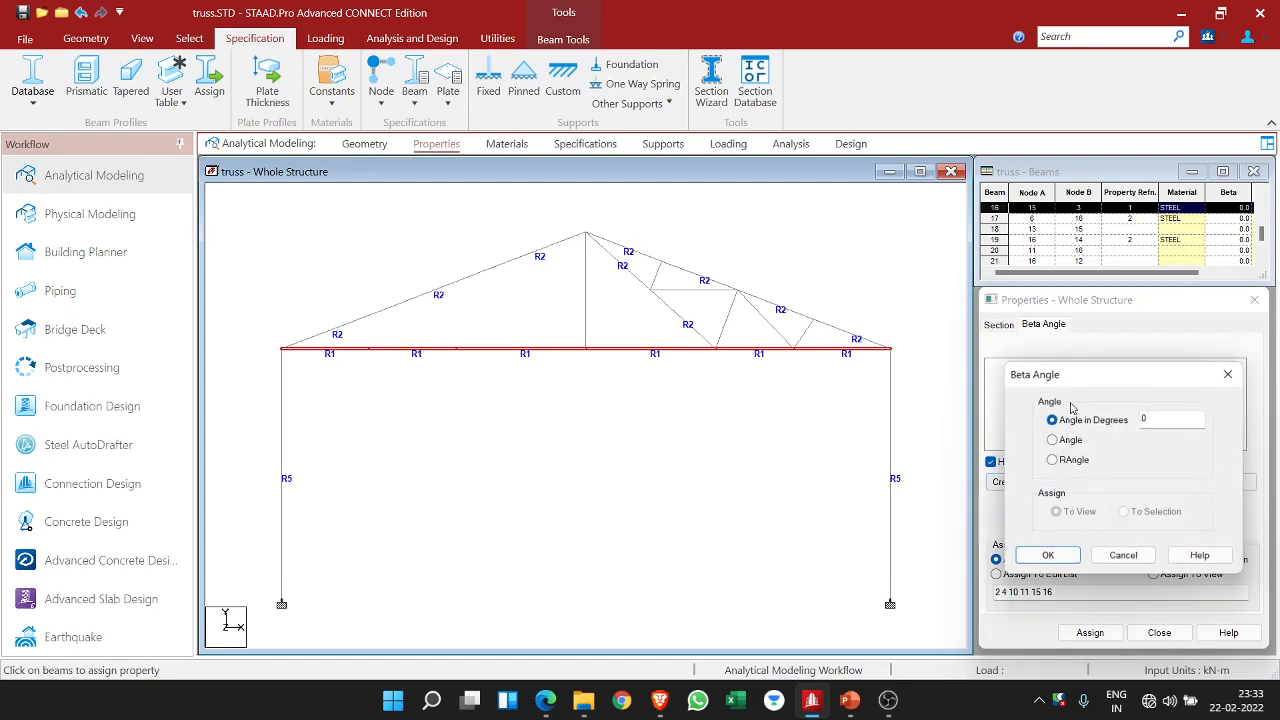
pyautogui.click(1157, 421)
pyautogui.doubleClick(1156, 420)
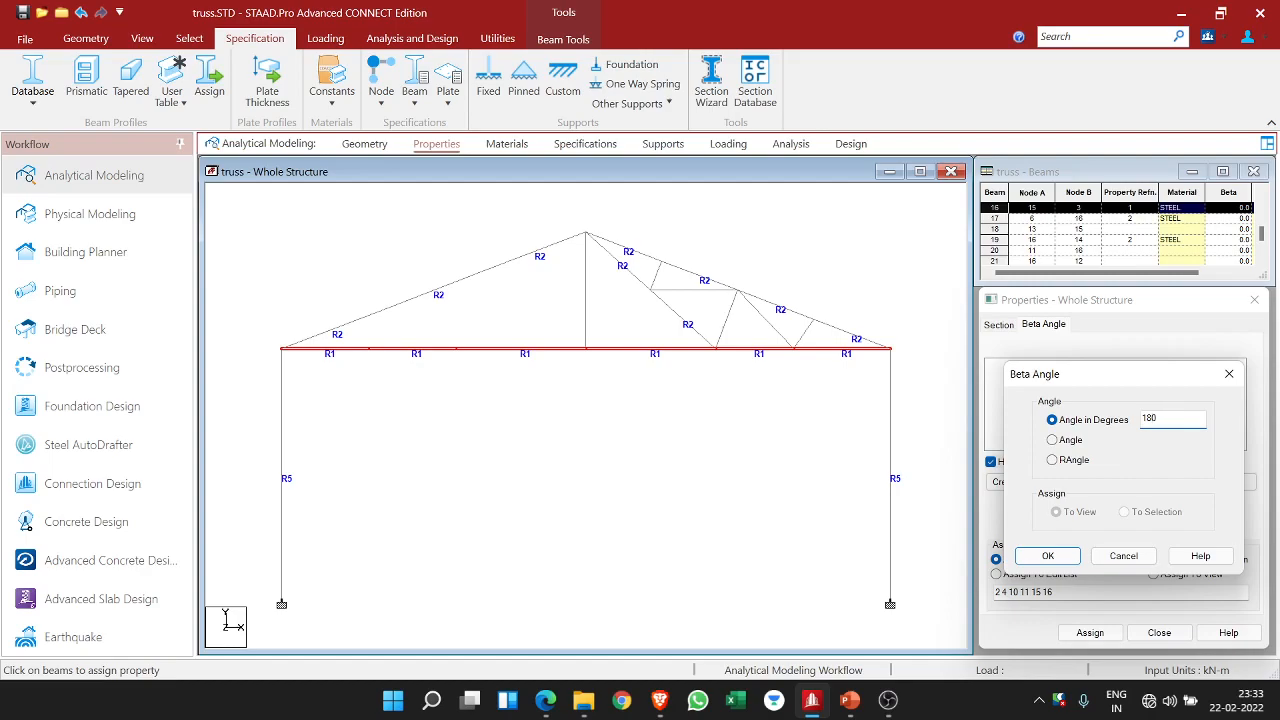
pyautogui.click(1047, 556)
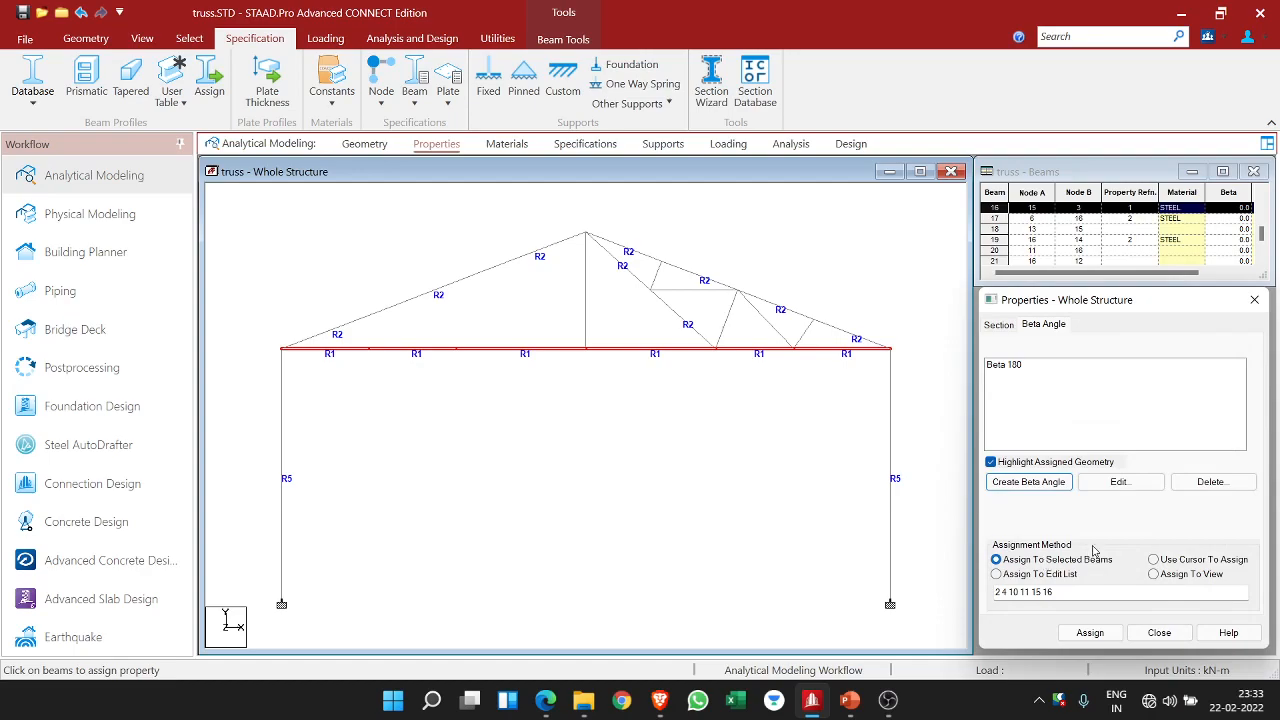
pyautogui.click(1102, 640)
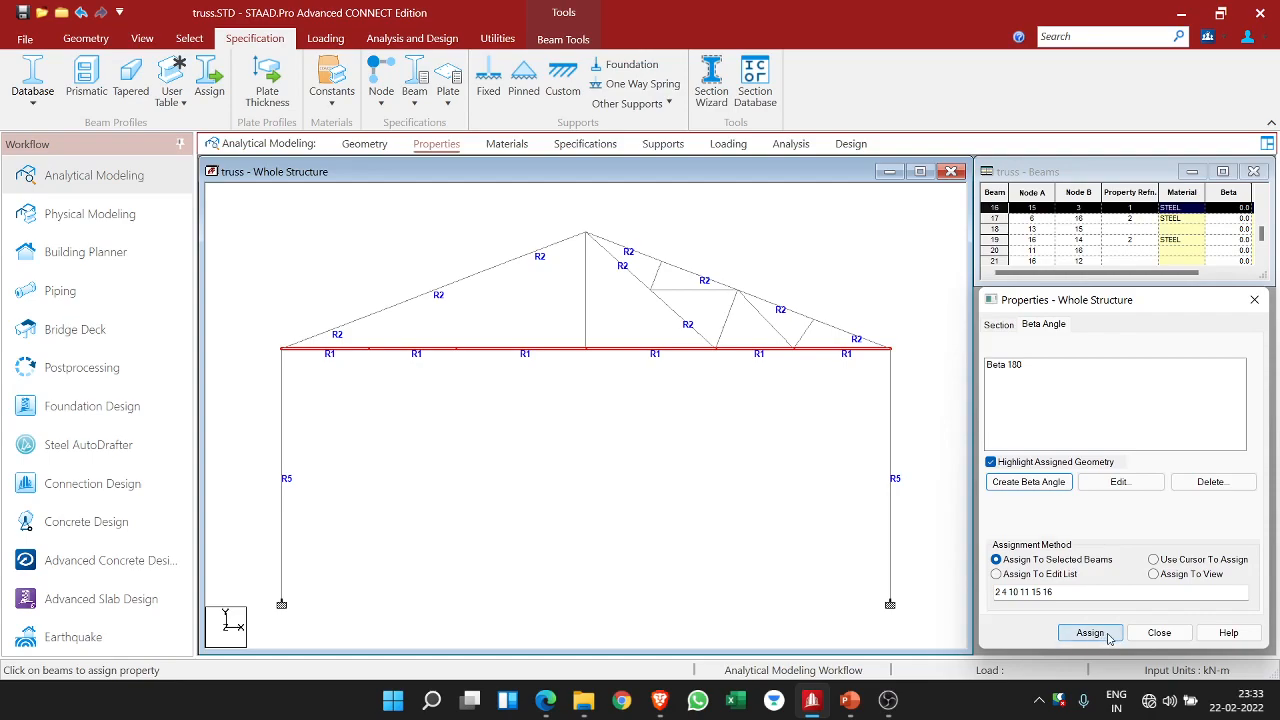
# - Assign the Beta 180 angle to all six bottom chord beams as selected beams and return to the section list
pyautogui.click(1012, 366)
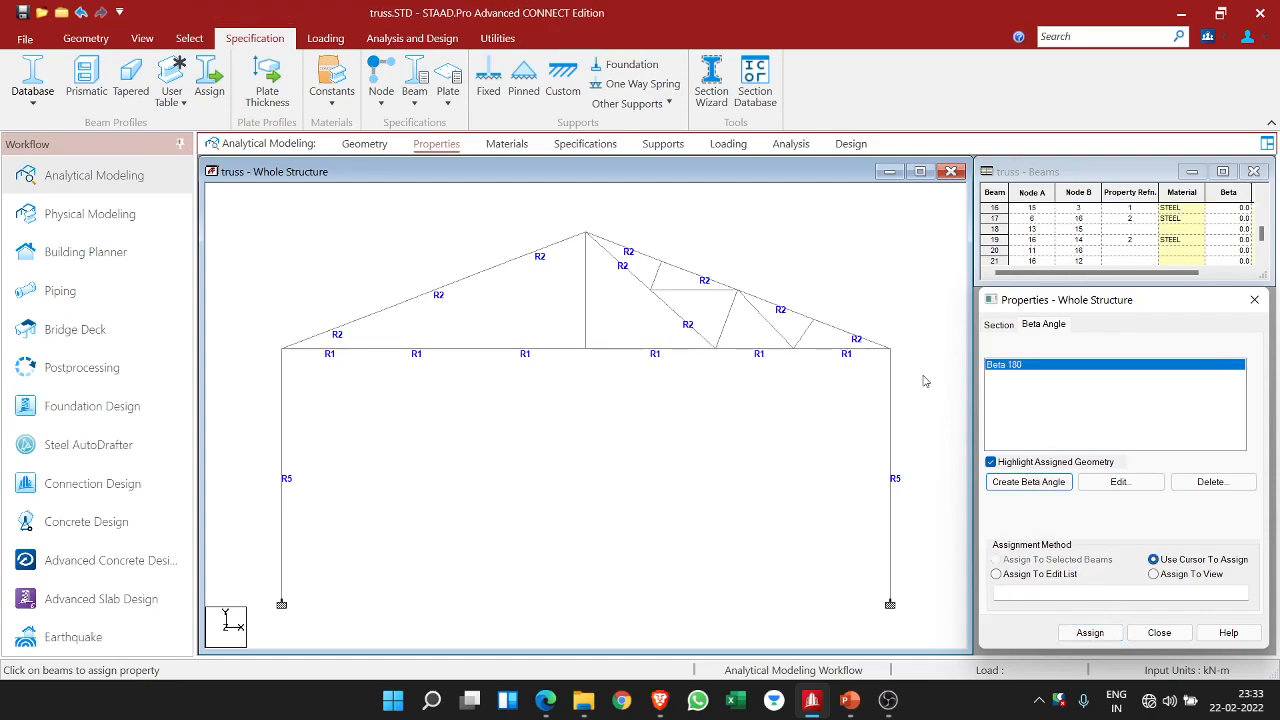
pyautogui.click(796, 351)
pyautogui.keyDown('ctrl'); pyautogui.click(787, 351); pyautogui.keyUp('ctrl')
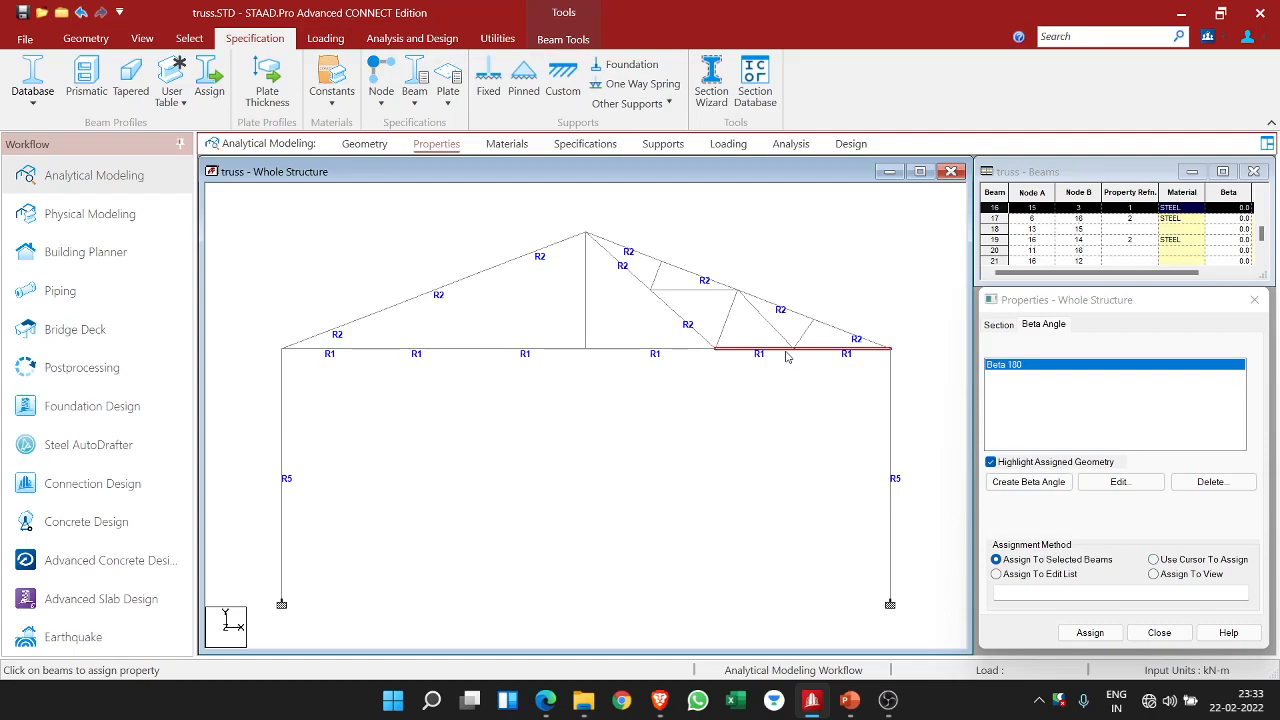
pyautogui.keyDown('ctrl'); pyautogui.click(682, 350); pyautogui.keyUp('ctrl')
pyautogui.keyDown('ctrl'); pyautogui.click(520, 350); pyautogui.keyUp('ctrl')
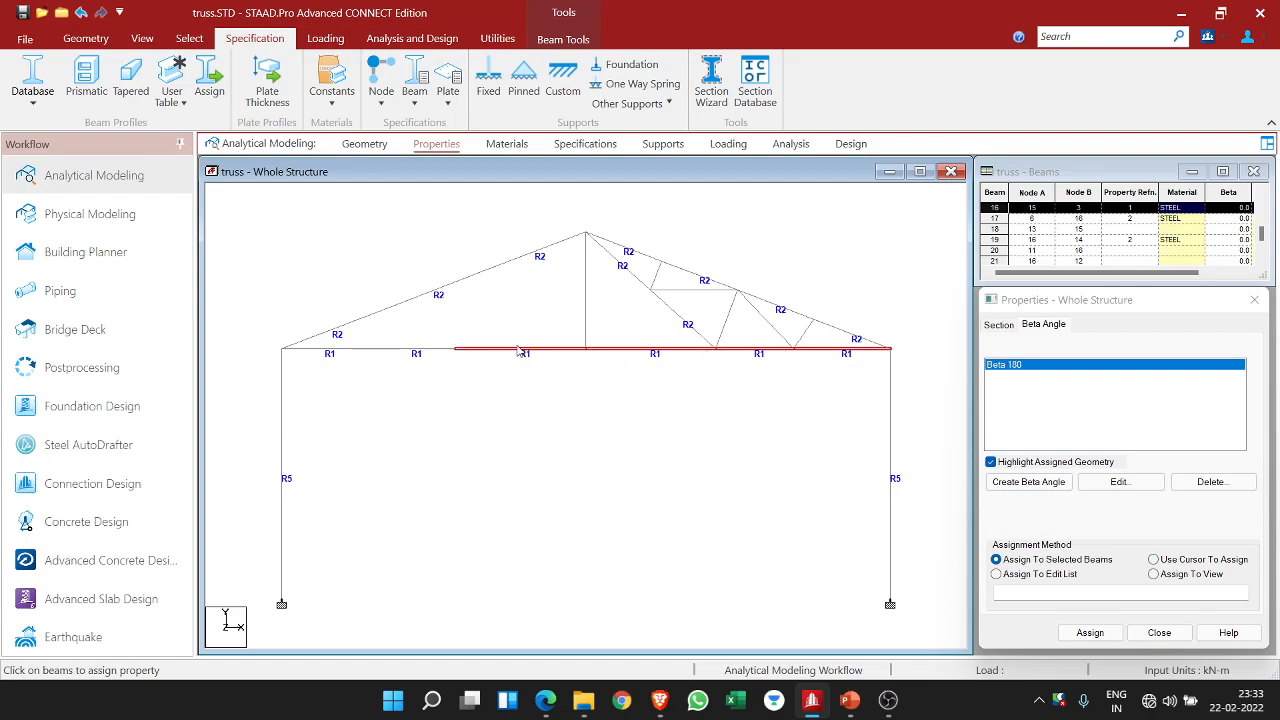
pyautogui.keyDown('ctrl'); pyautogui.click(439, 351); pyautogui.keyUp('ctrl')
pyautogui.keyDown('ctrl'); pyautogui.click(352, 351); pyautogui.keyUp('ctrl')
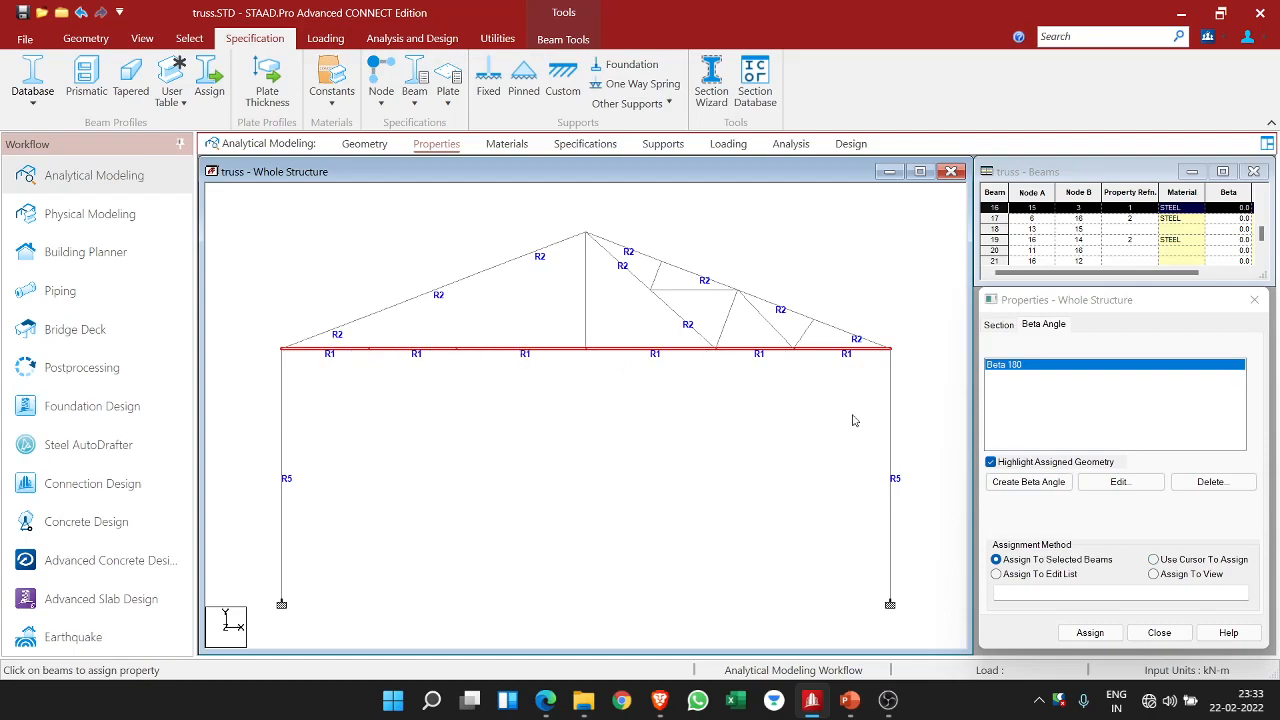
pyautogui.click(1087, 632)
pyautogui.click(1147, 528)
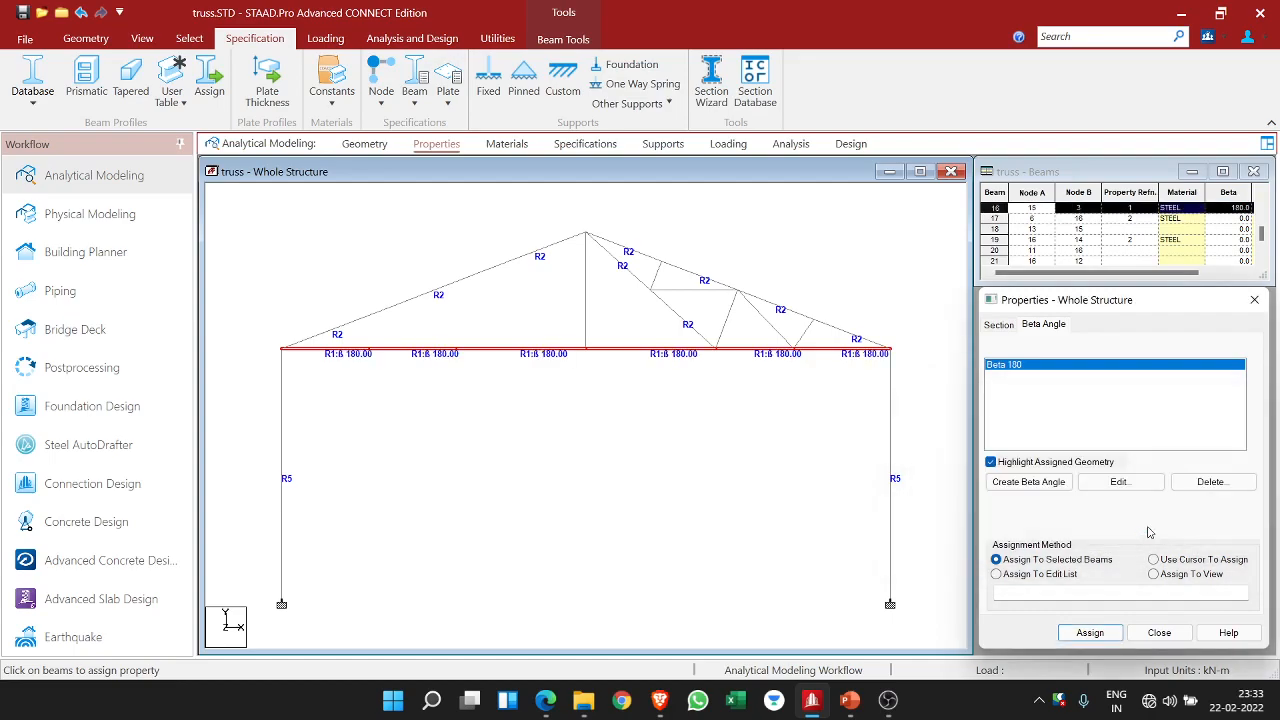
pyautogui.click(921, 452)
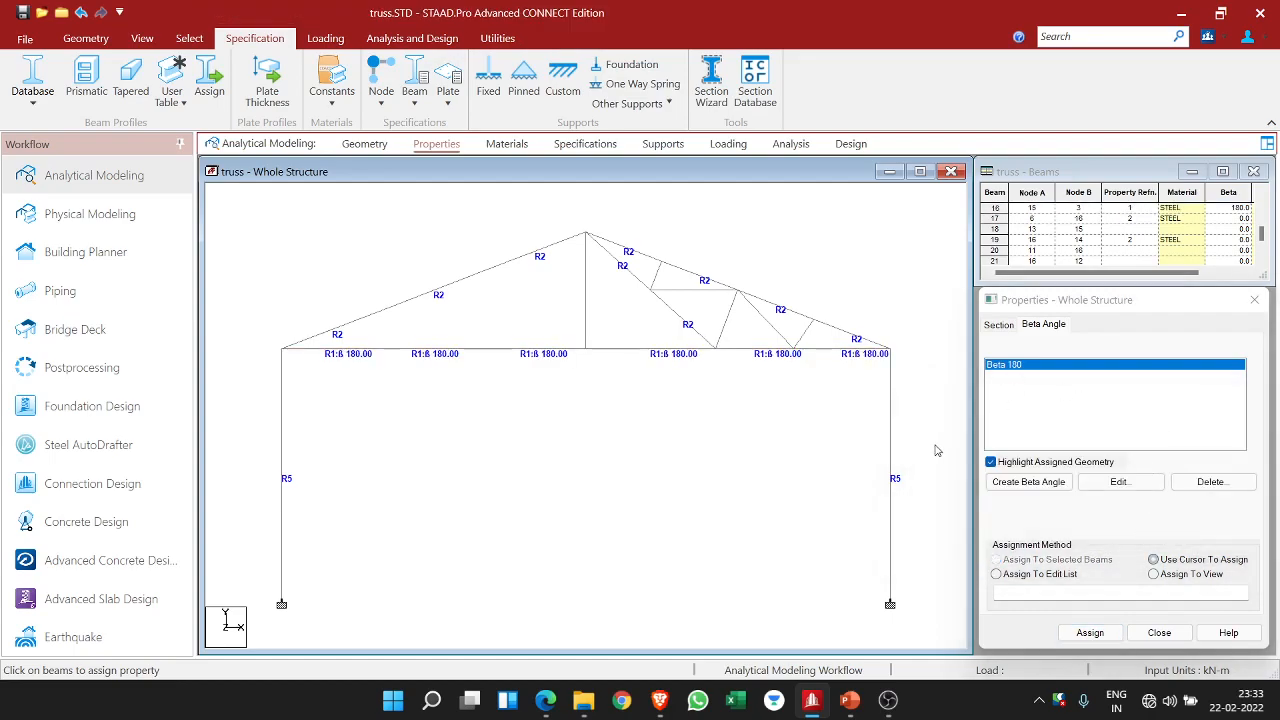
pyautogui.click(1003, 325)
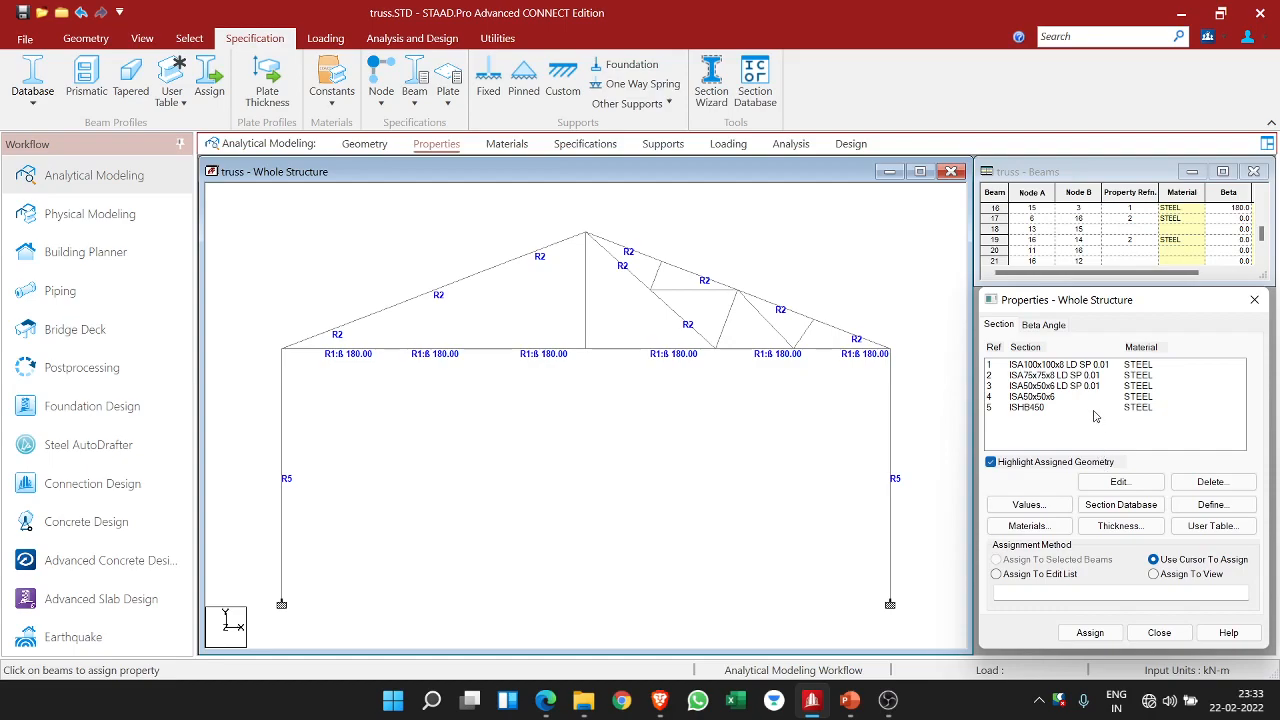
# - Assign the STEEL material to all members of the structure, including the truss web members, as selected beams
pyautogui.click(507, 143)
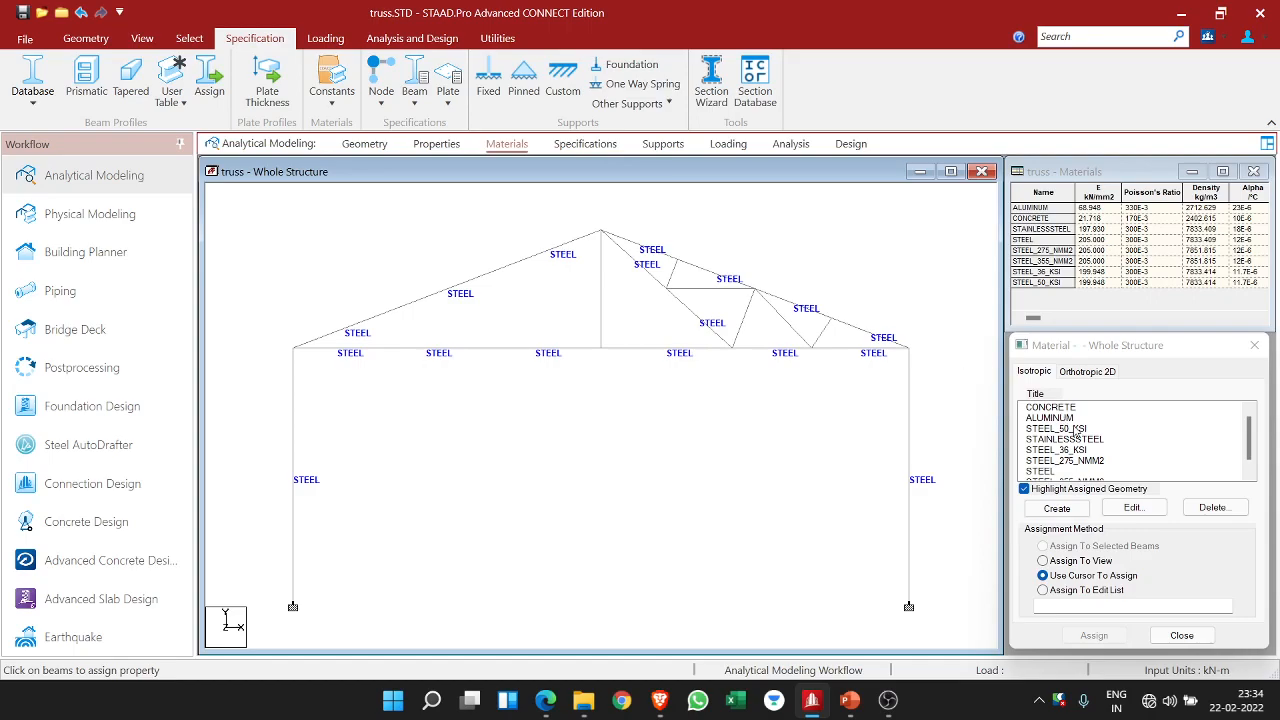
pyautogui.click(1045, 472)
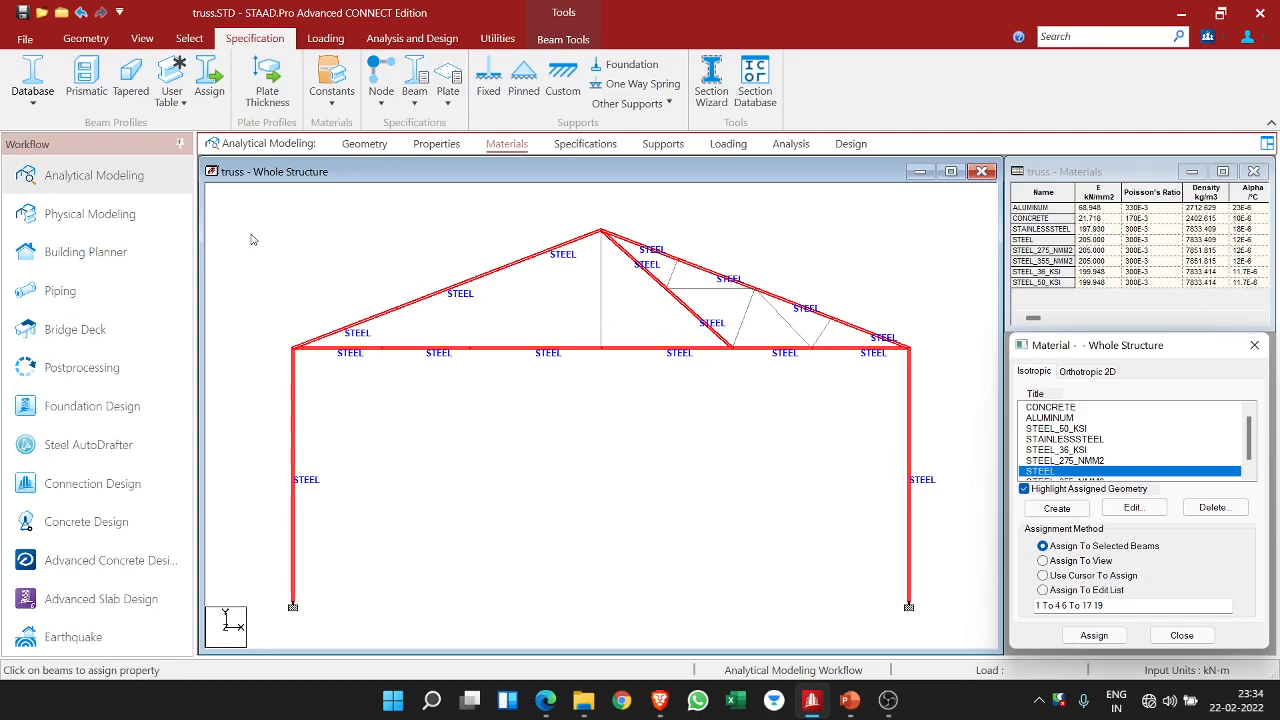
pyautogui.moveTo(247, 221); pyautogui.dragTo(969, 578)
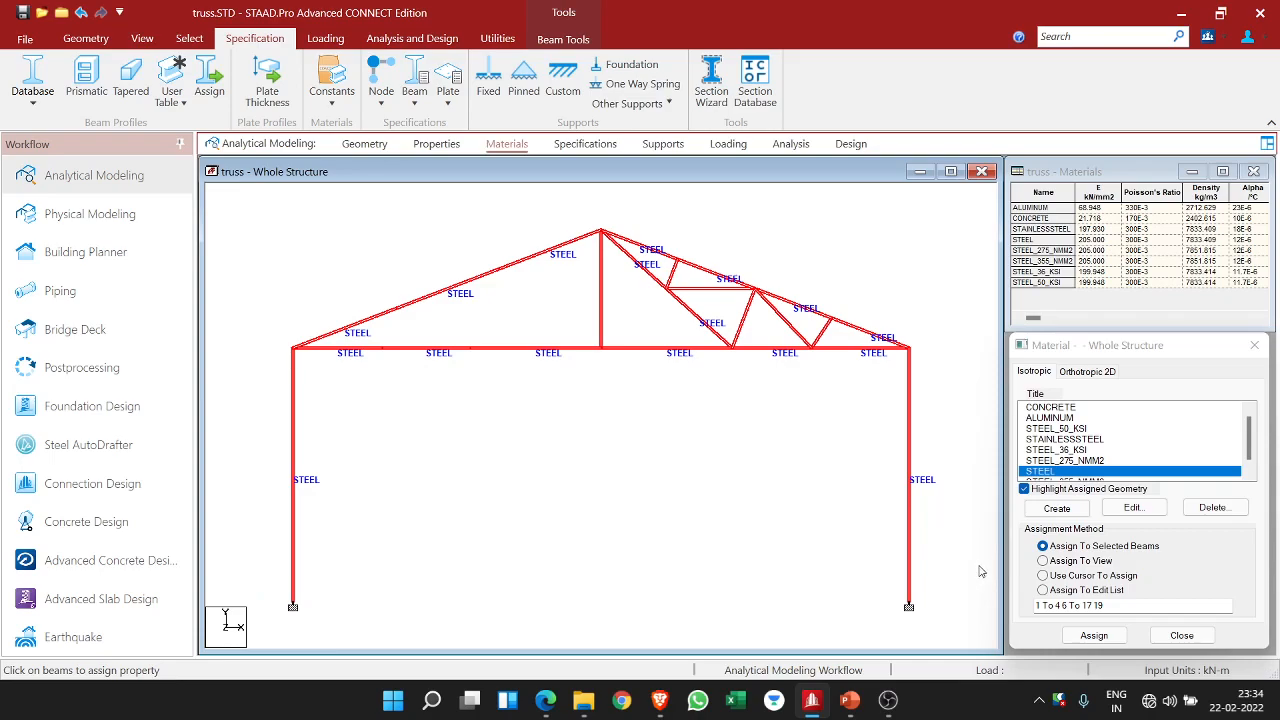
pyautogui.click(1082, 476)
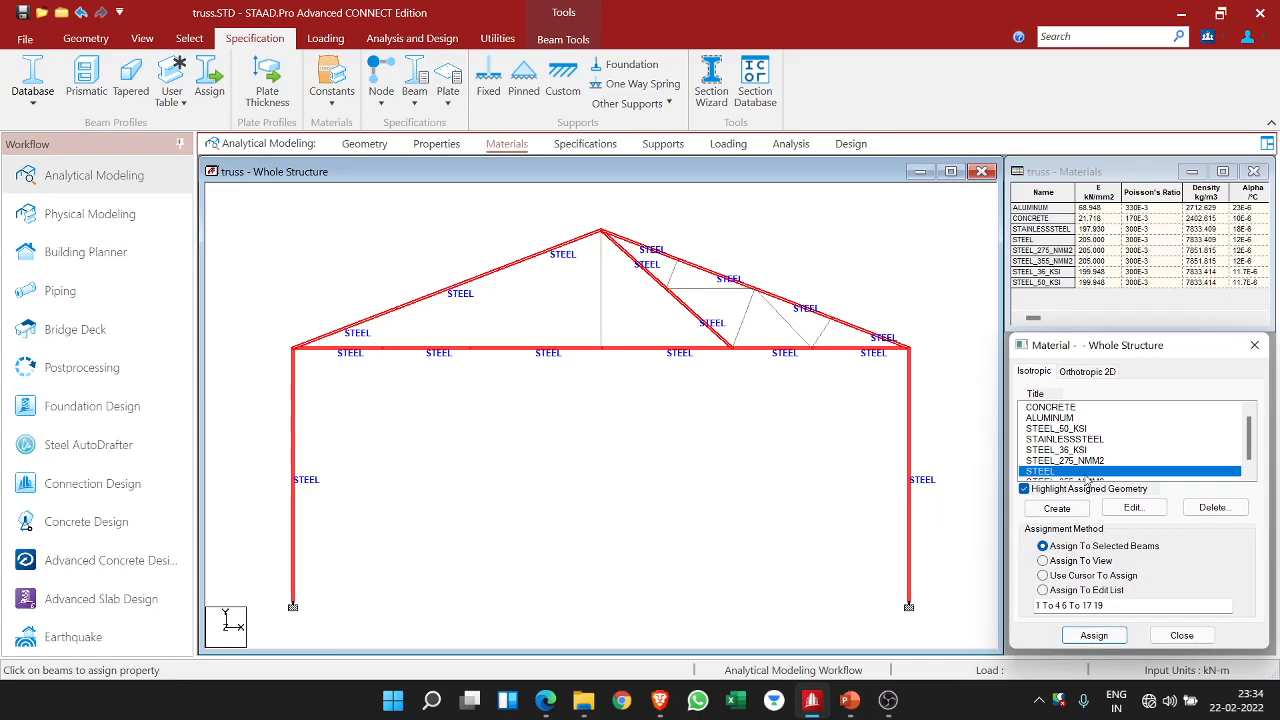
pyautogui.click(1095, 631)
pyautogui.moveTo(297, 211); pyautogui.dragTo(946, 531)
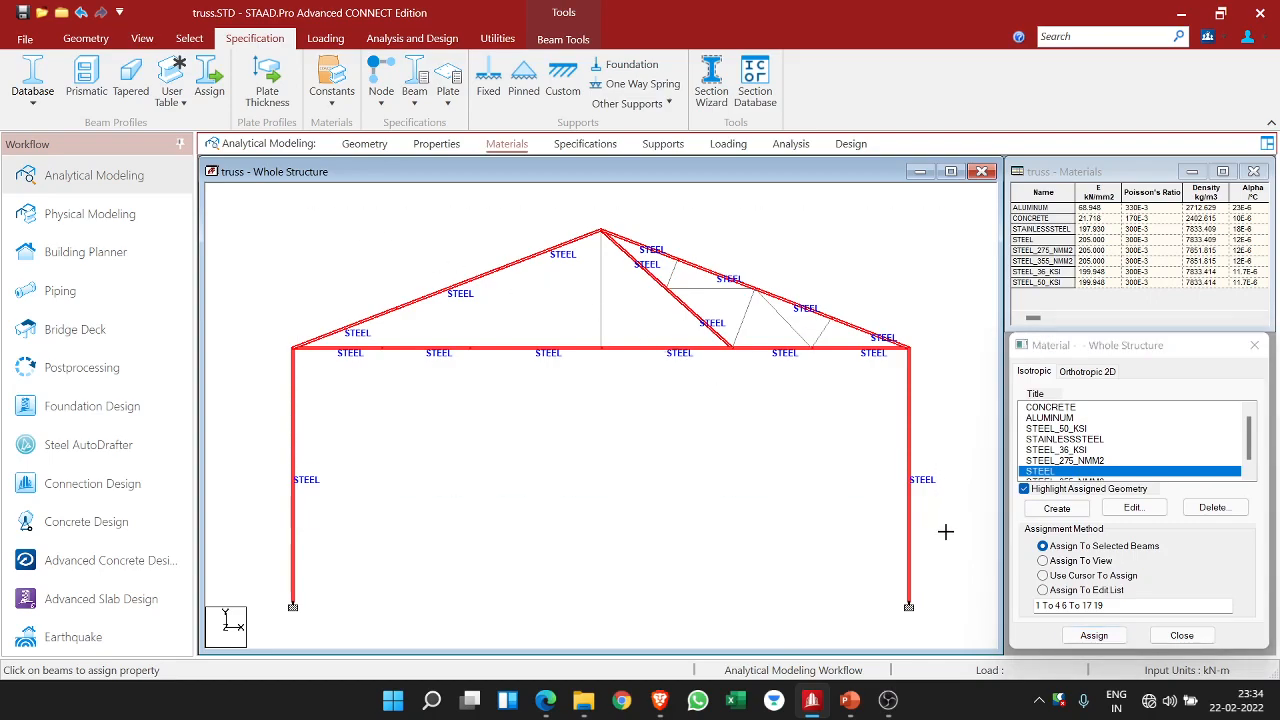
pyautogui.click(1094, 635)
pyautogui.click(1146, 546)
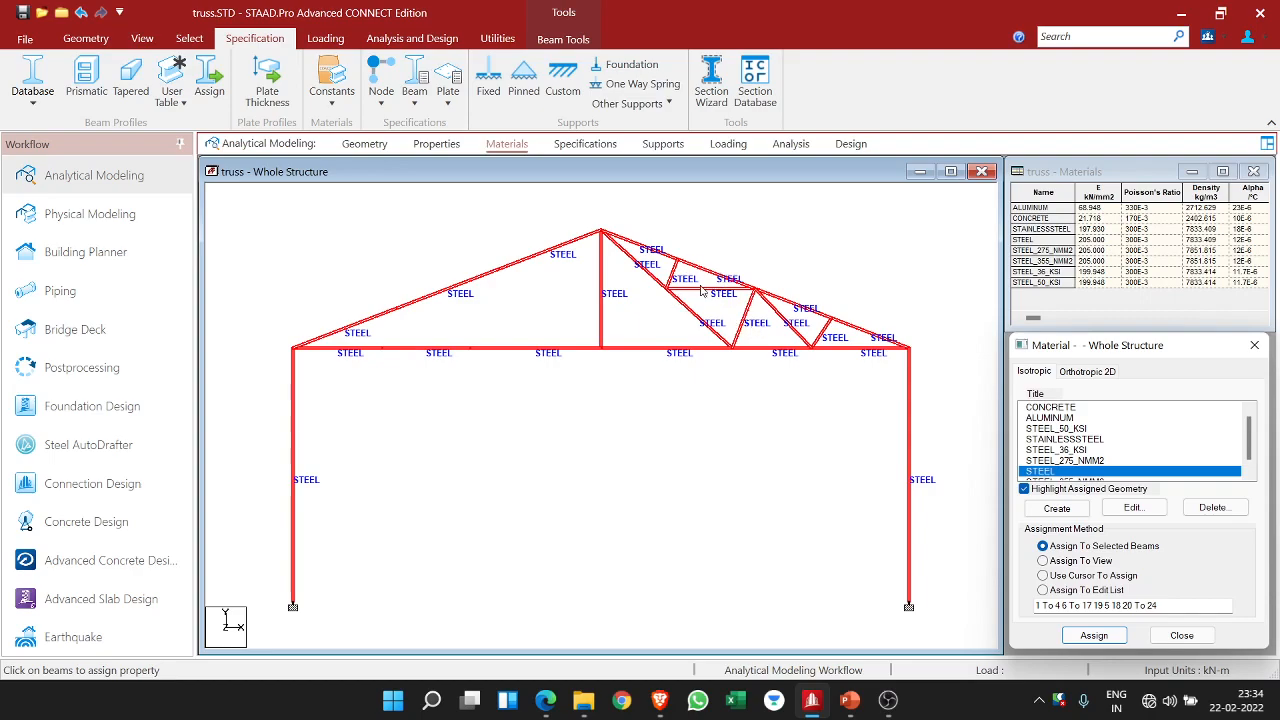
# - Add a Truss member specification for beams
pyautogui.click(588, 146)
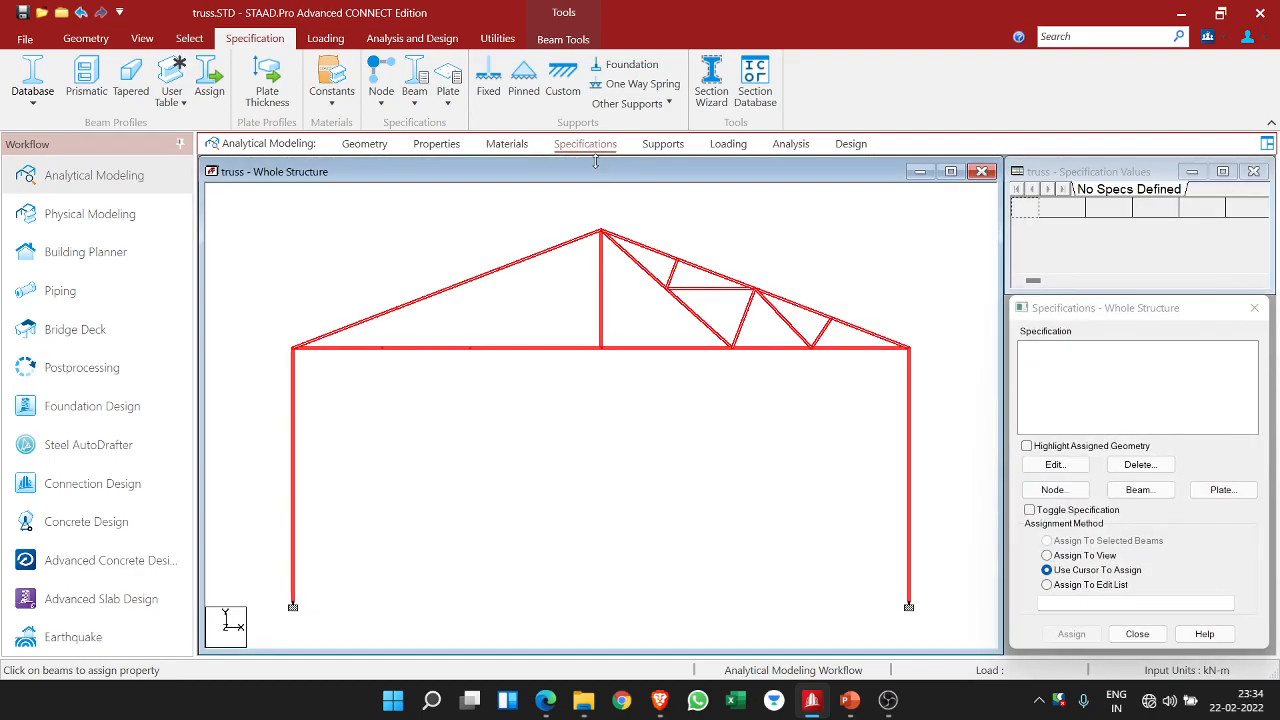
pyautogui.click(1140, 490)
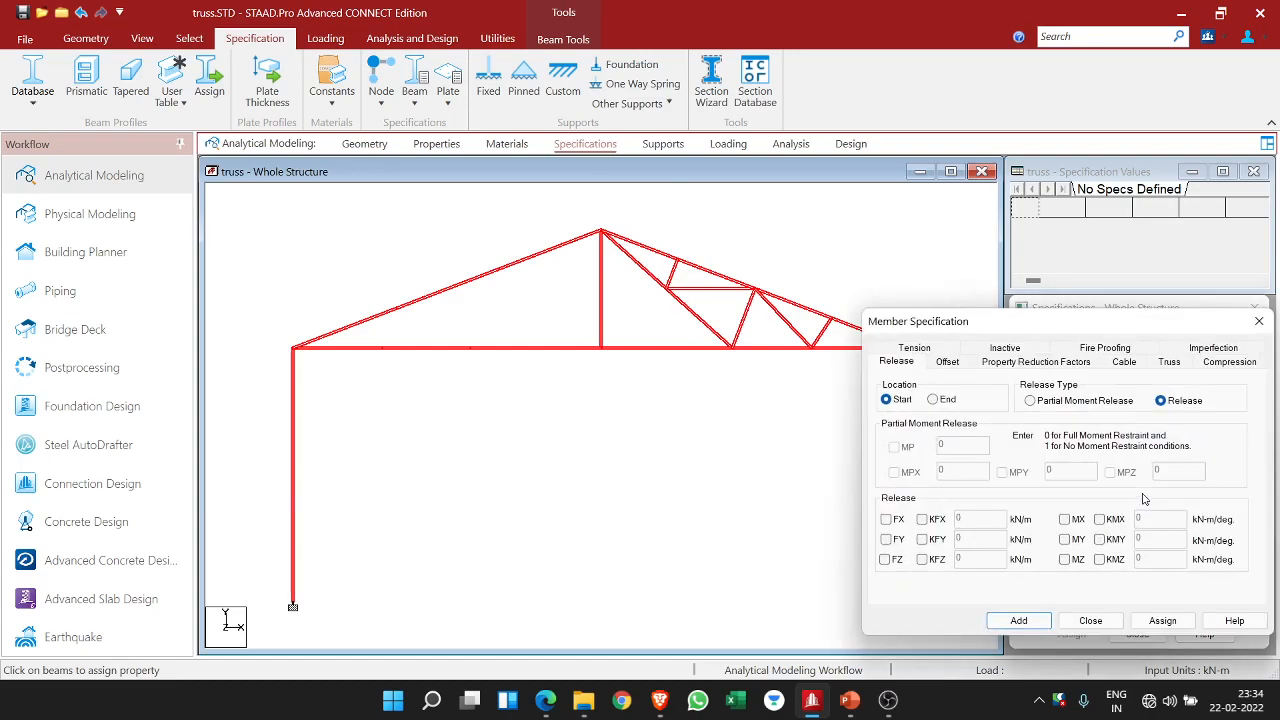
pyautogui.click(1168, 362)
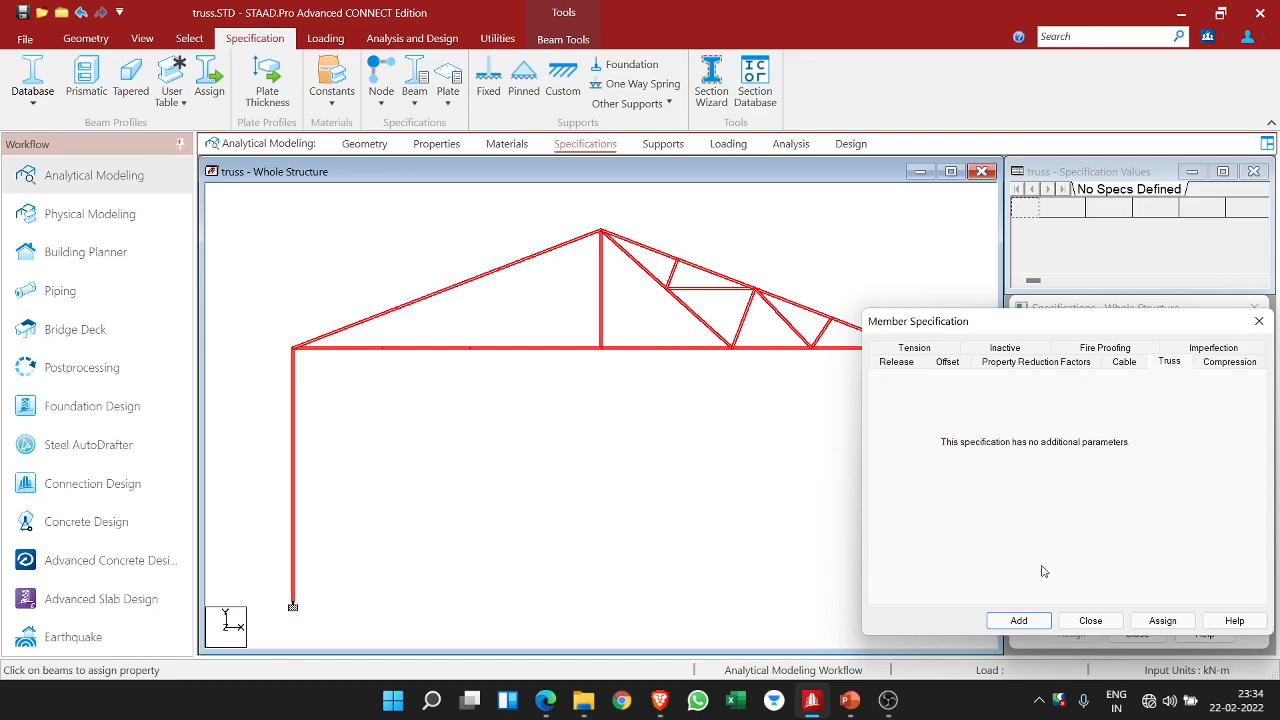
pyautogui.click(1028, 620)
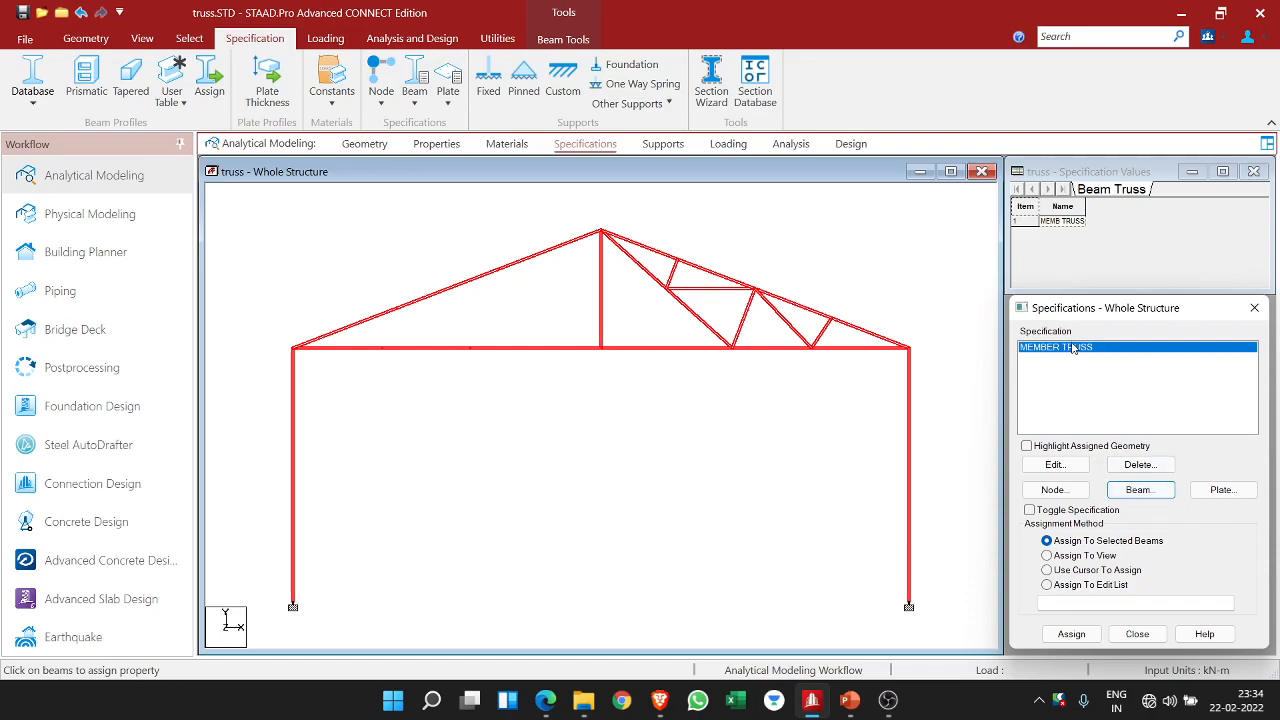
# - Select every truss member except the two columns and assign the Member Truss specification to the selected beams
pyautogui.click(308, 230)
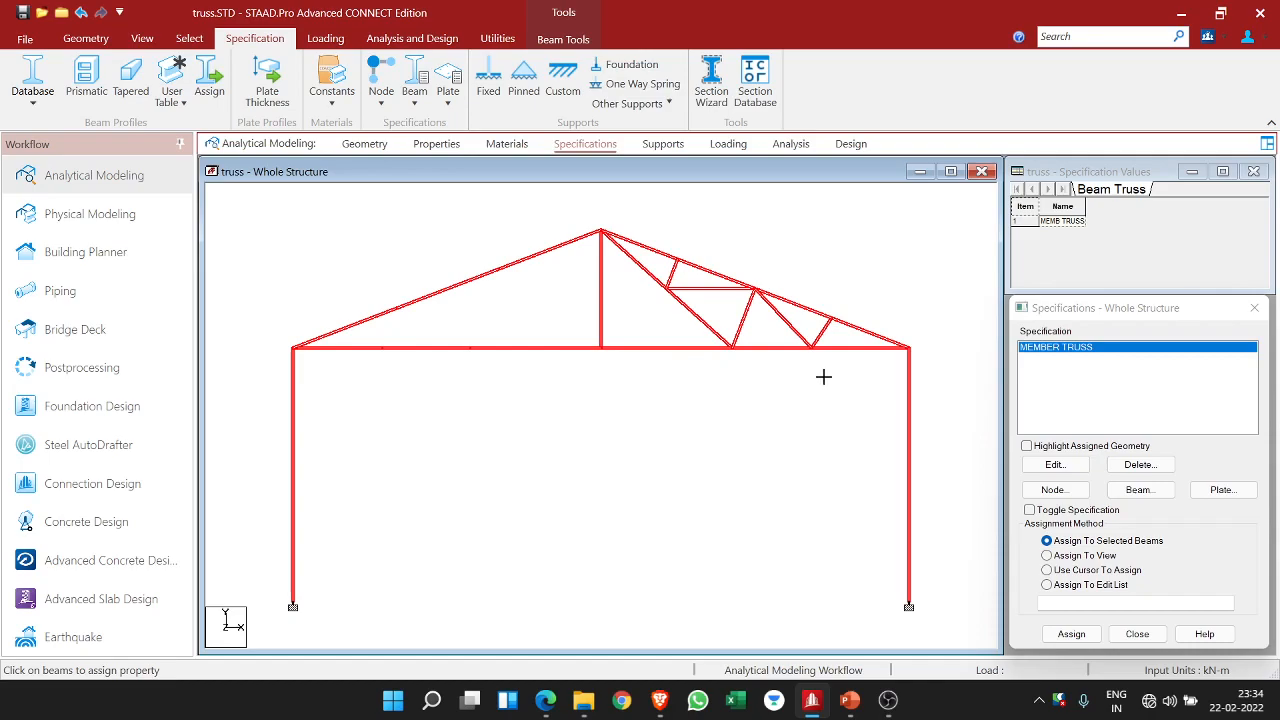
pyautogui.moveTo(824, 377); pyautogui.dragTo(845, 370)
pyautogui.click(891, 300)
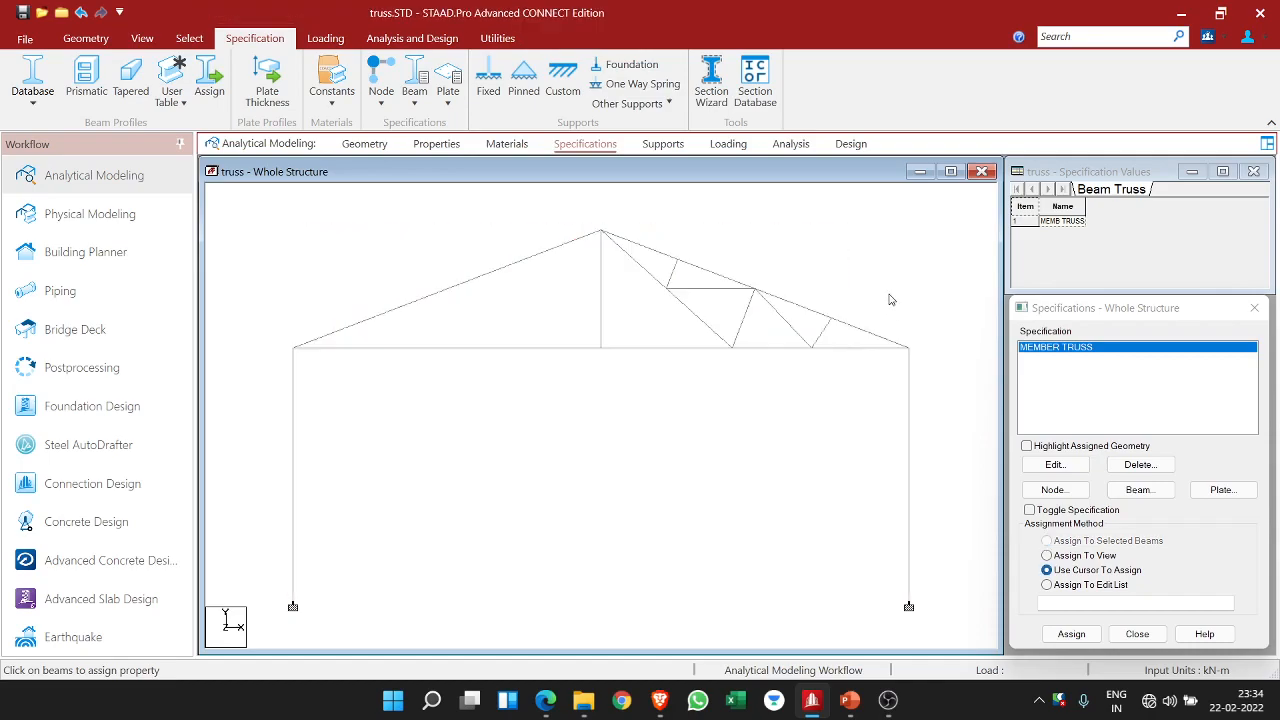
pyautogui.moveTo(383, 240); pyautogui.dragTo(842, 387)
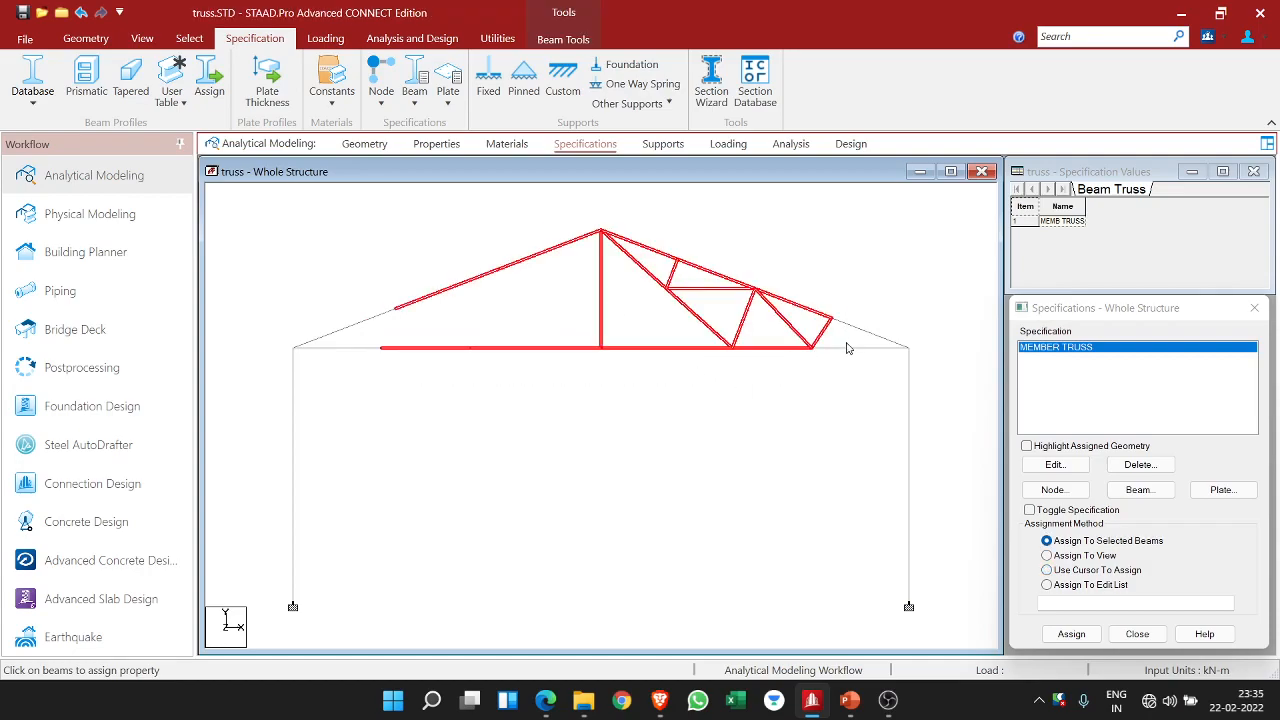
pyautogui.keyDown('ctrl'); pyautogui.click(847, 349); pyautogui.keyUp('ctrl')
pyautogui.keyDown('ctrl'); pyautogui.click(859, 330); pyautogui.keyUp('ctrl')
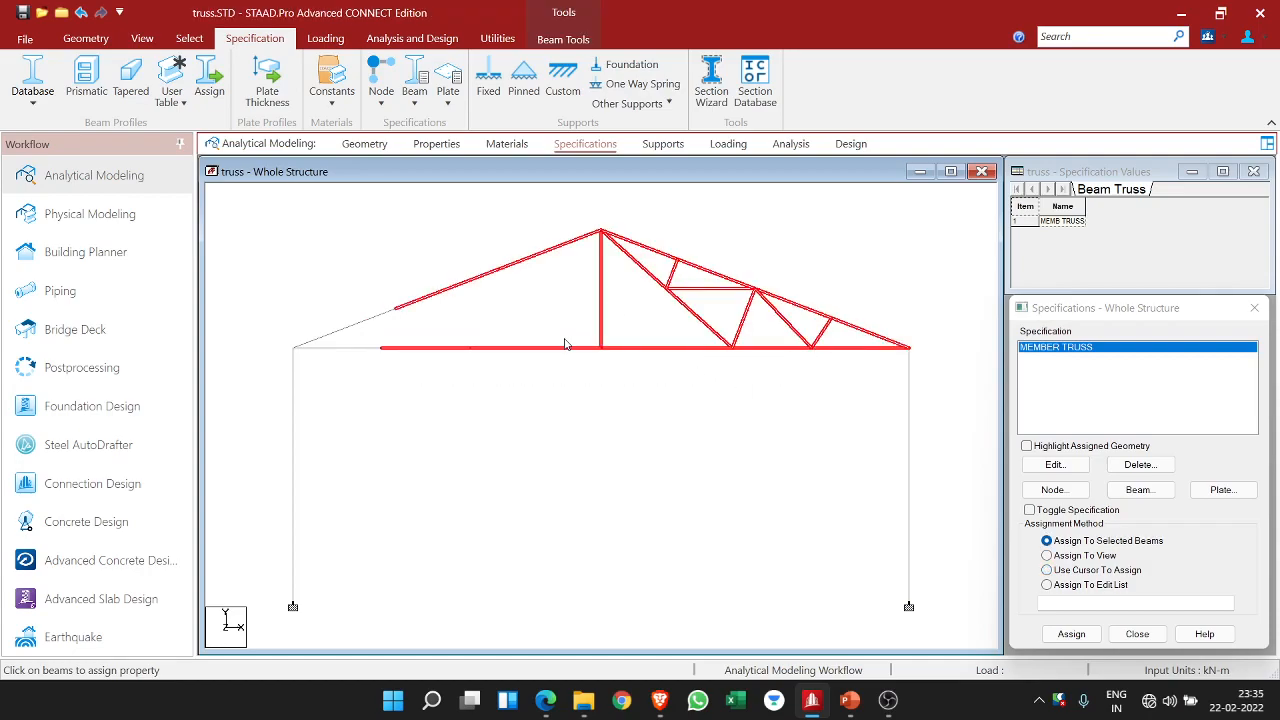
pyautogui.keyDown('ctrl'); pyautogui.click(367, 321); pyautogui.keyUp('ctrl')
pyautogui.keyDown('ctrl'); pyautogui.click(368, 350); pyautogui.keyUp('ctrl')
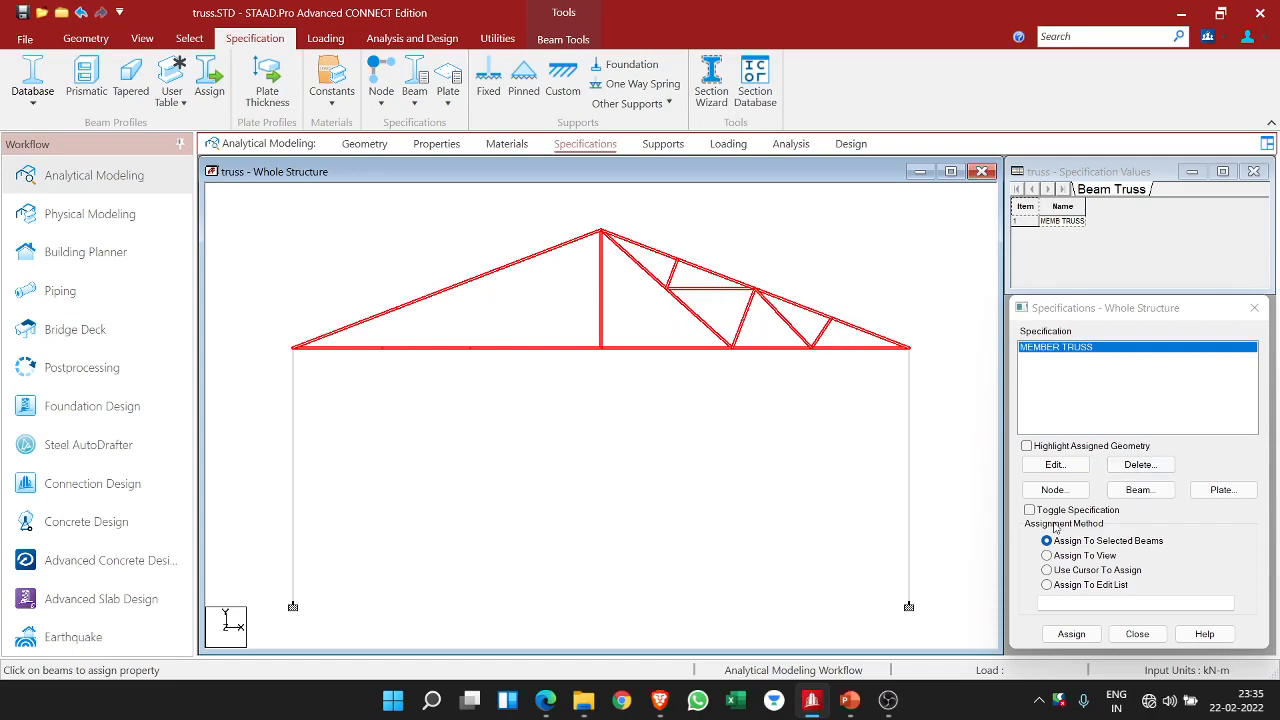
pyautogui.click(1071, 632)
pyautogui.click(1151, 527)
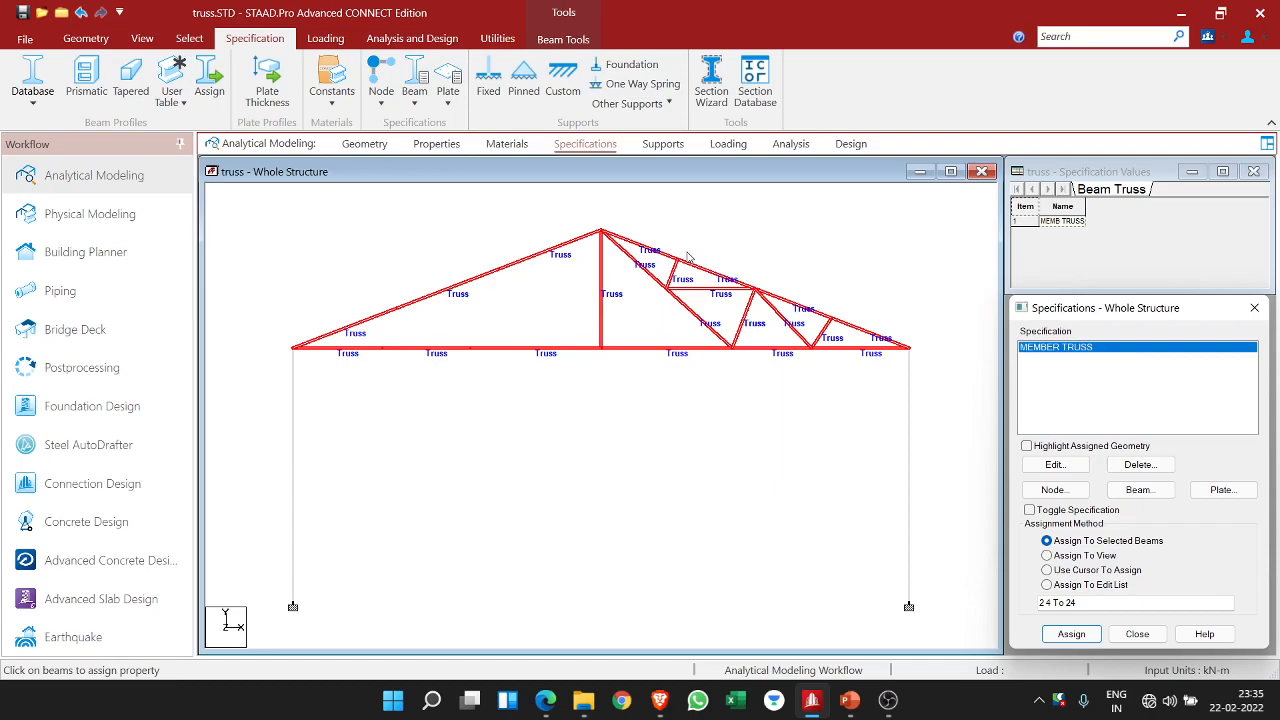
# - Review the model's support and section property assignments, and select Load Cases Details in the load definitions
pyautogui.click(662, 145)
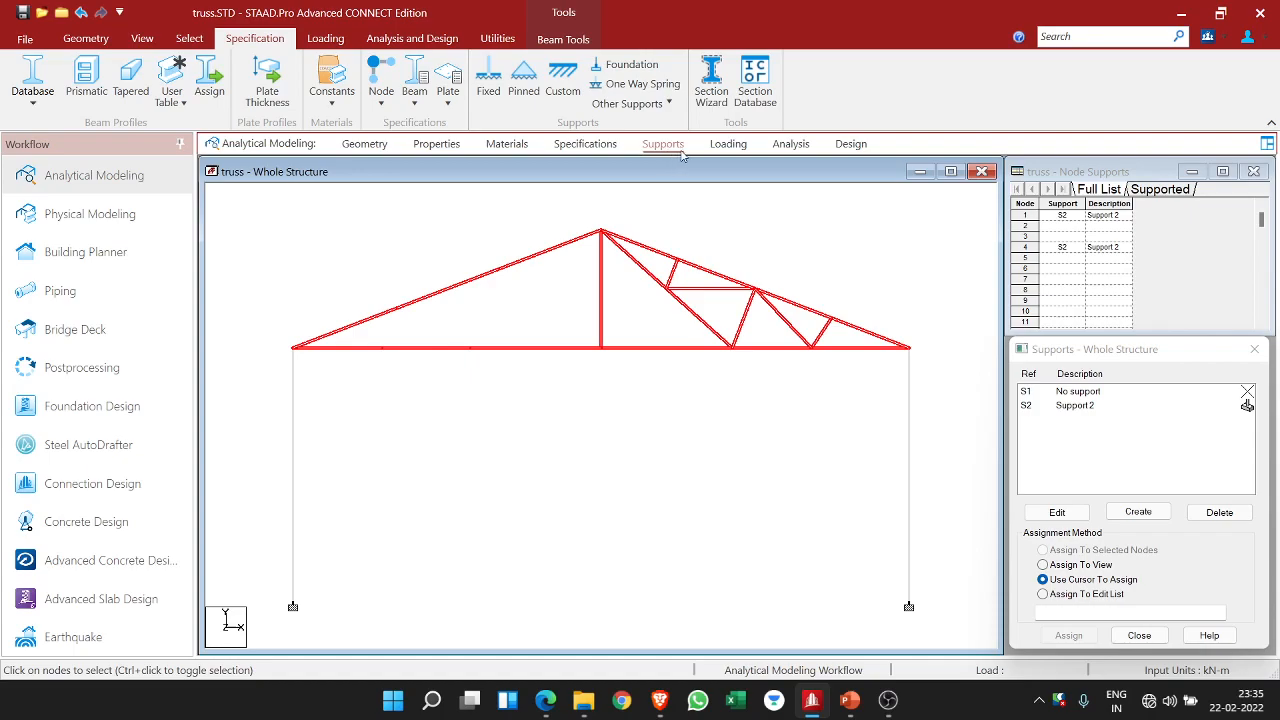
pyautogui.click(729, 145)
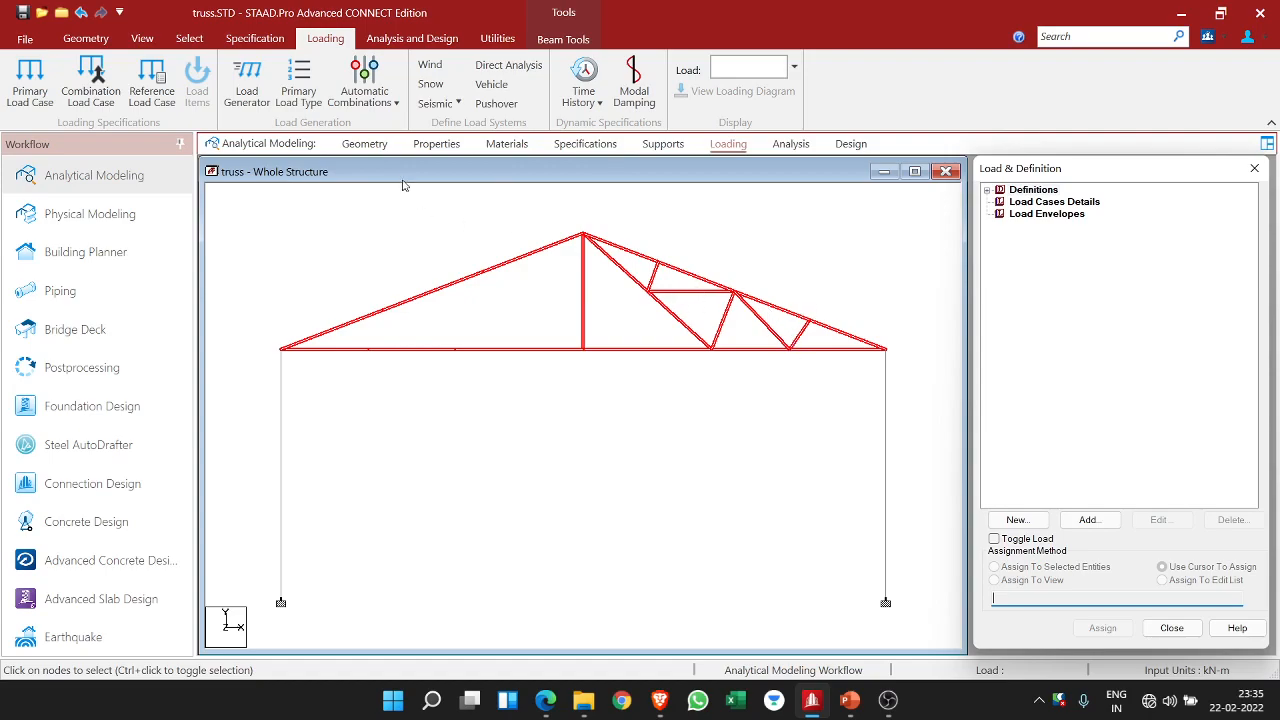
pyautogui.click(440, 146)
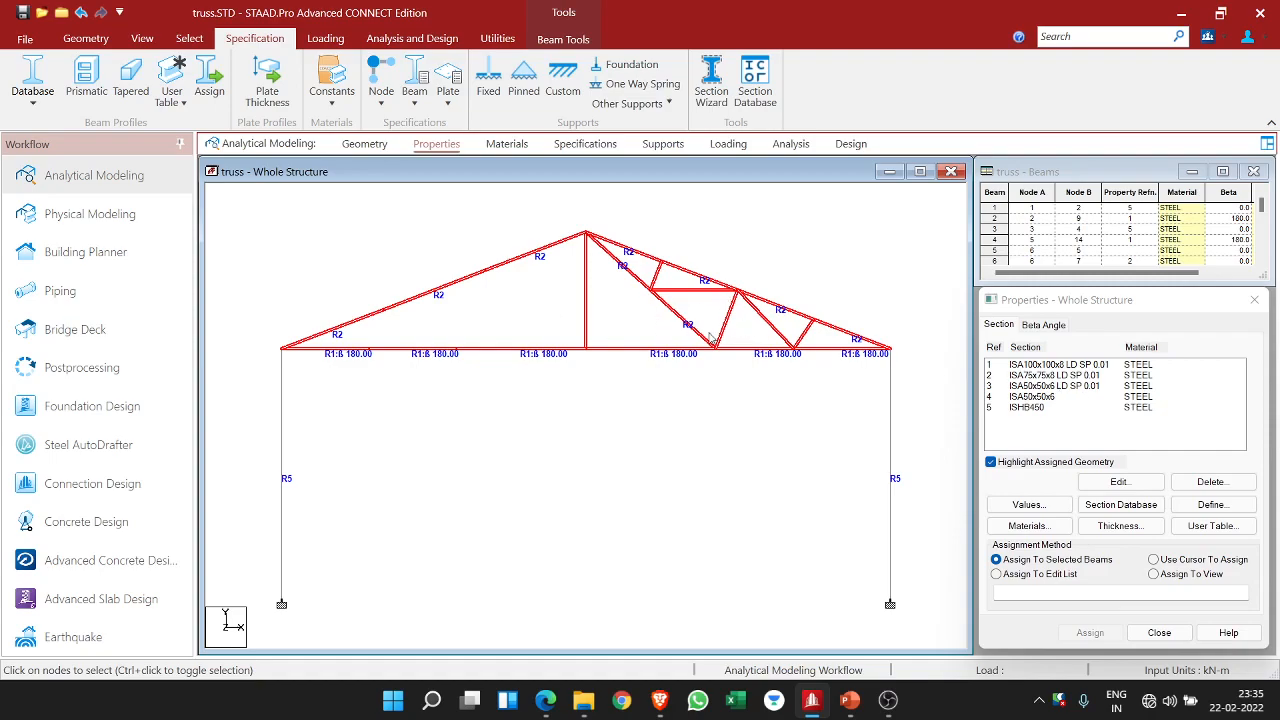
pyautogui.click(670, 145)
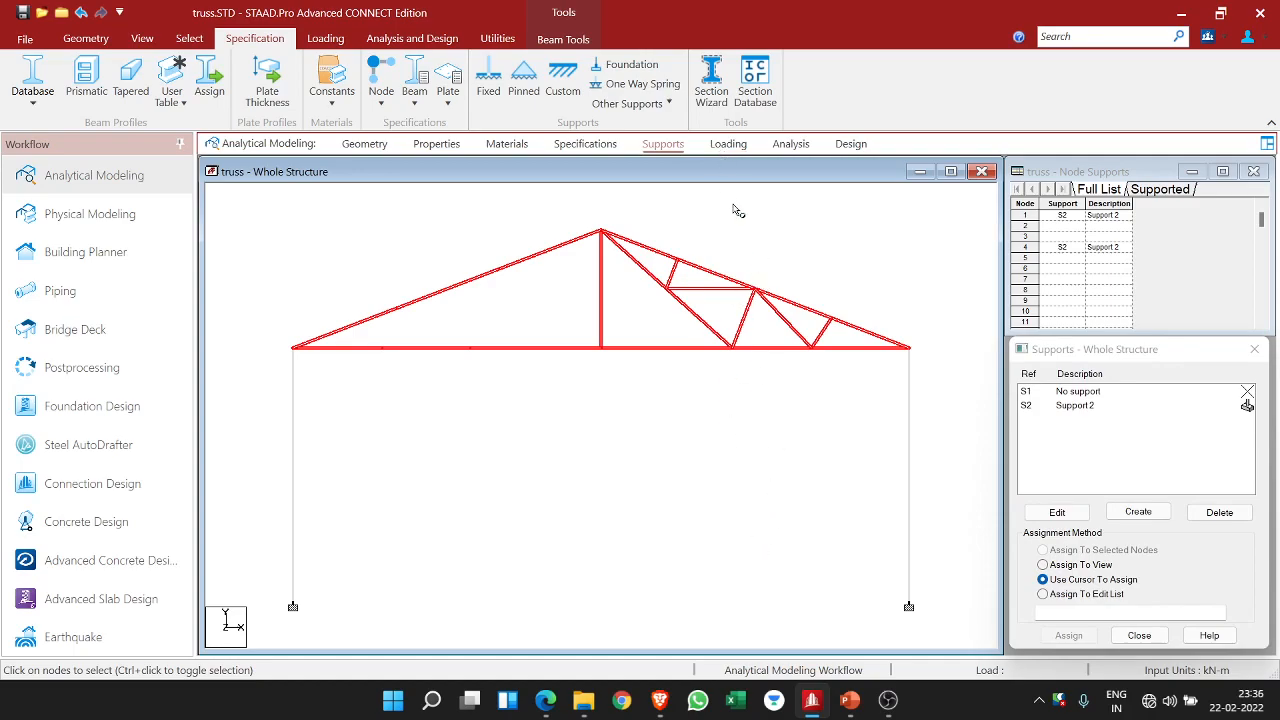
pyautogui.click(727, 145)
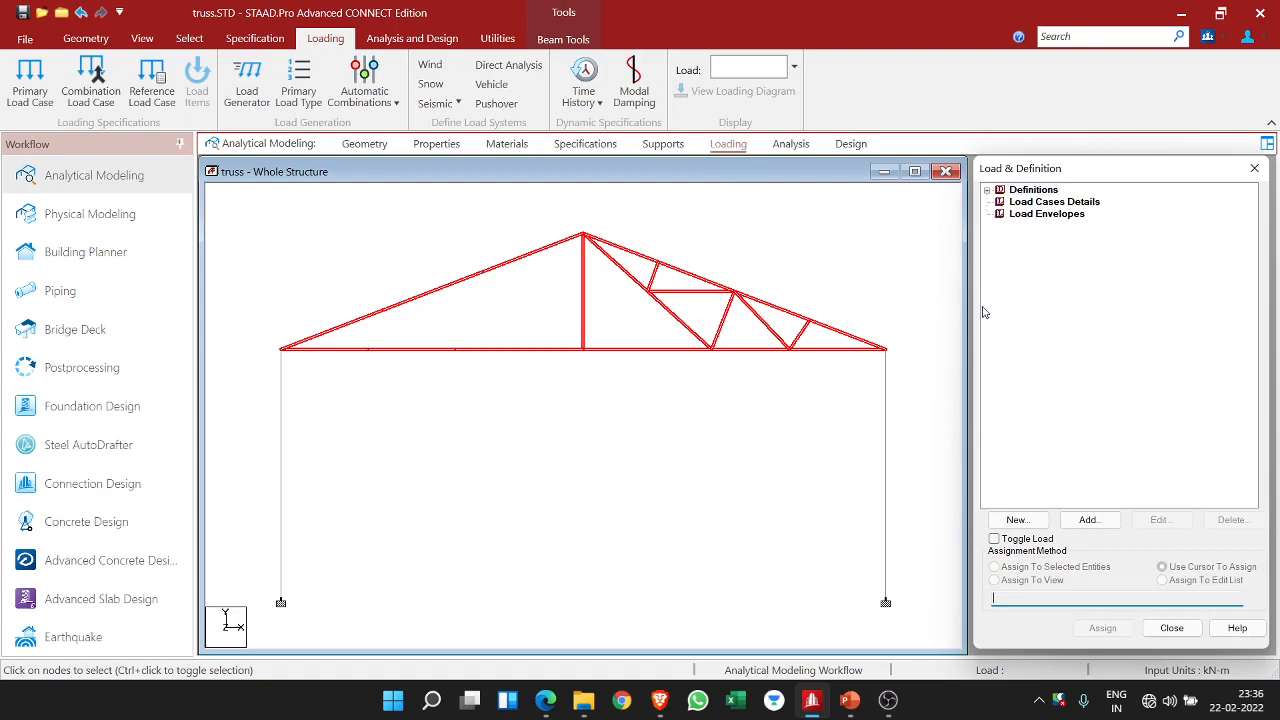
pyautogui.click(987, 190)
pyautogui.click(987, 190)
pyautogui.click(1016, 202)
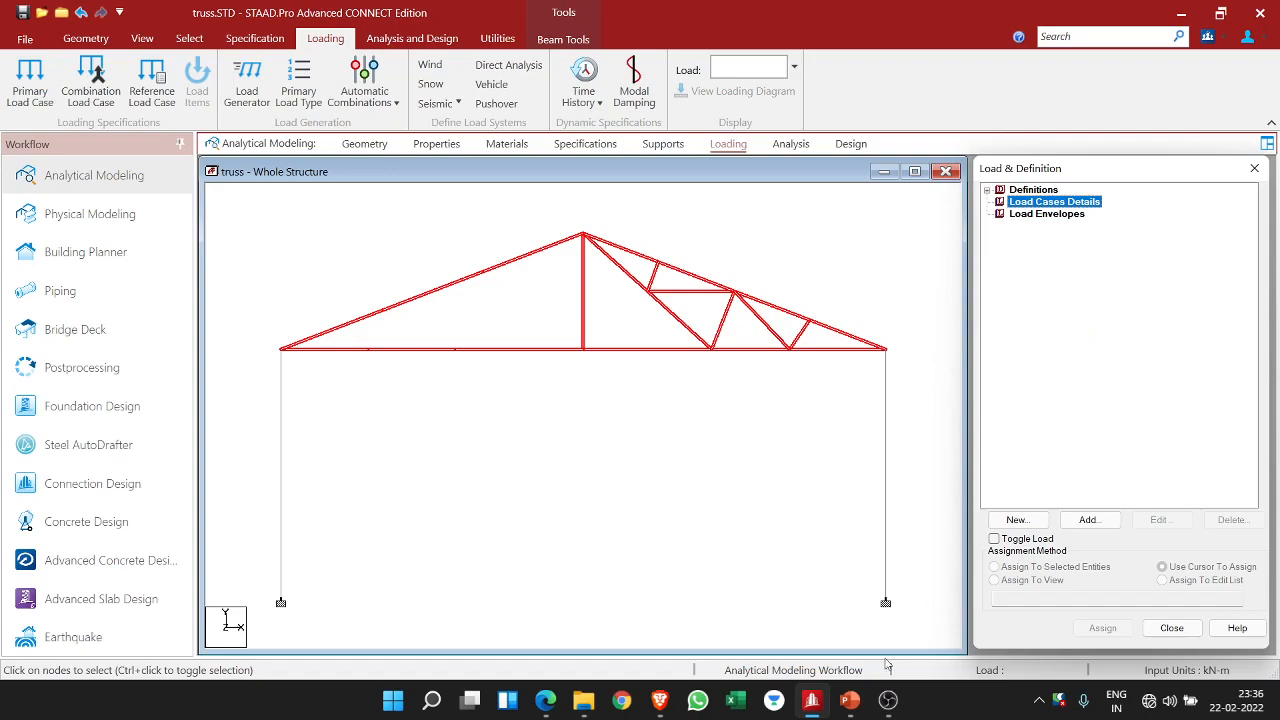
# - Switch to the PowerPoint project notes and view slide 7 with the influence area and dead load calculation
pyautogui.click(849, 700)
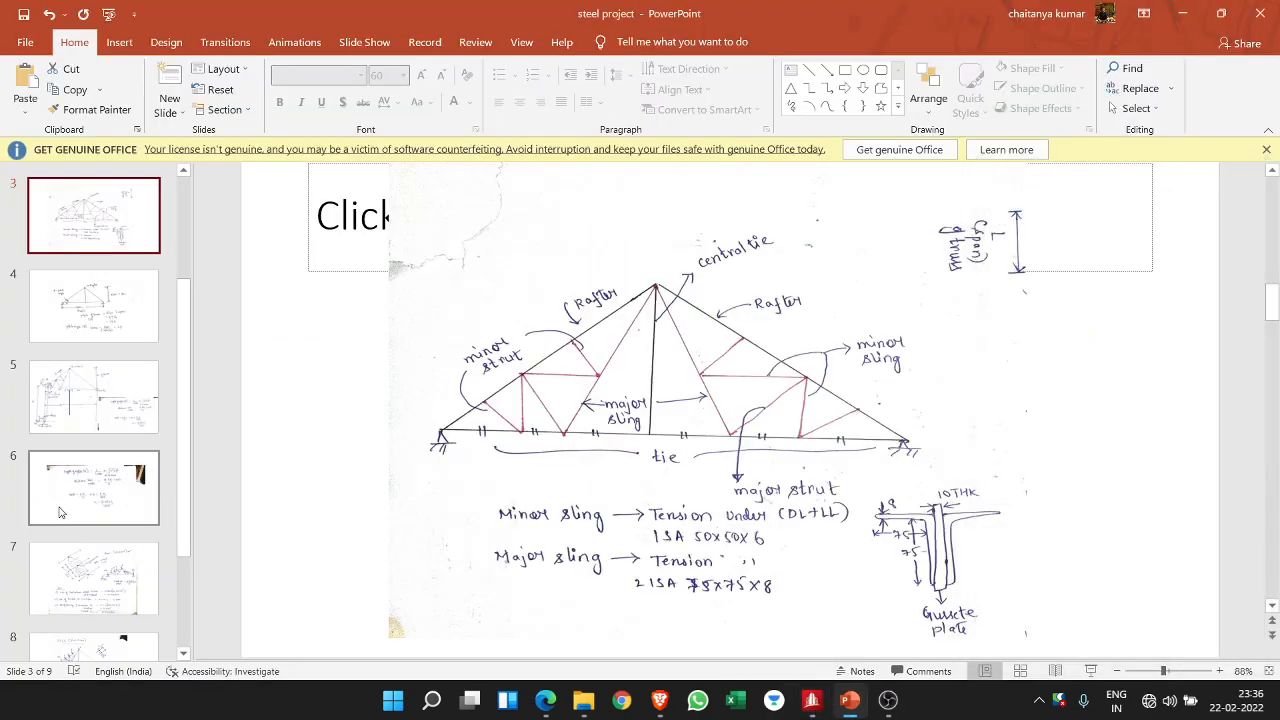
pyautogui.scroll(-1, 59, 512)
pyautogui.click(79, 458)
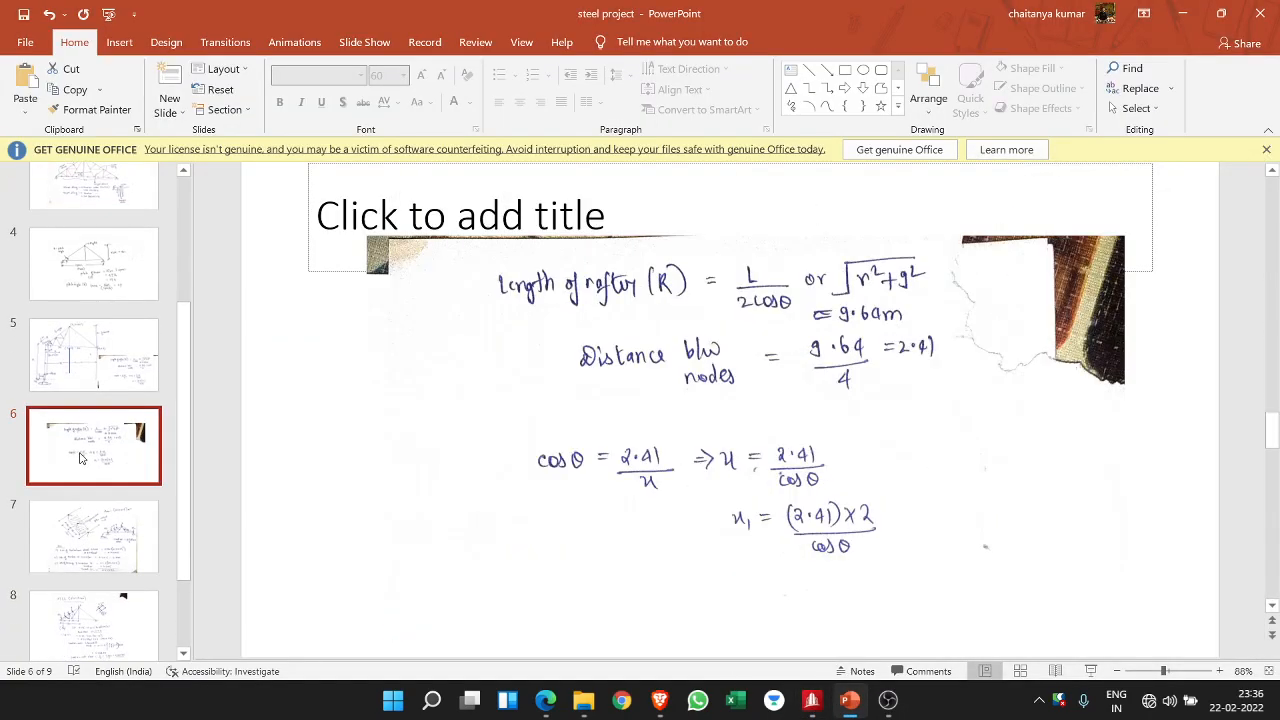
pyautogui.click(90, 534)
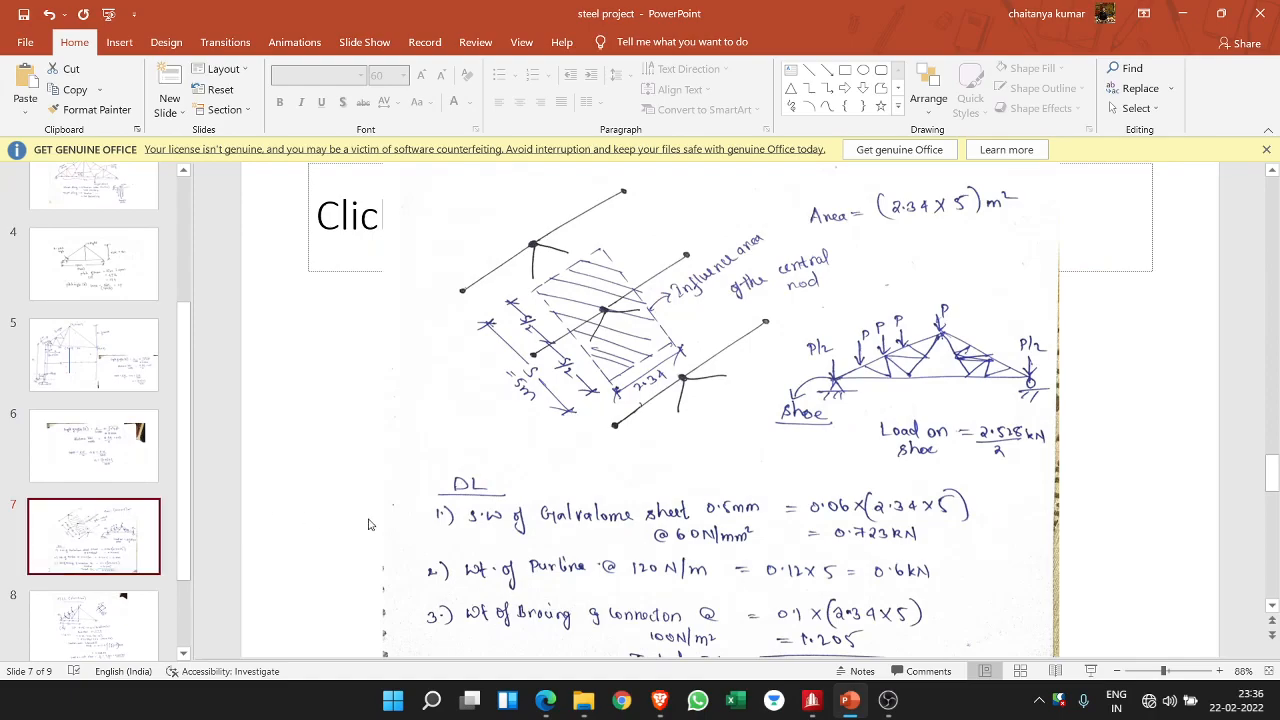
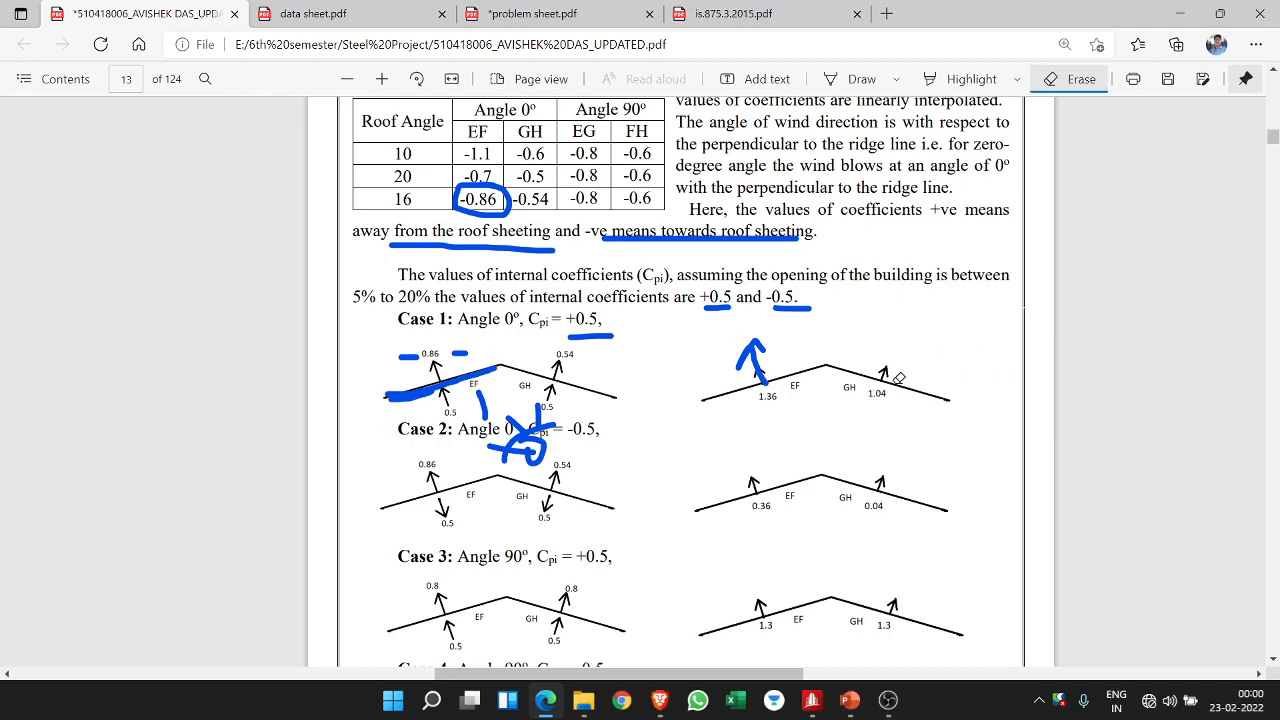
# - In the wind load PDF in Microsoft Edge, erase the ink marks between the Case 1 EF diagram and Case 2 heading
pyautogui.click(529, 445)
pyautogui.moveTo(540, 432); pyautogui.dragTo(480, 408)
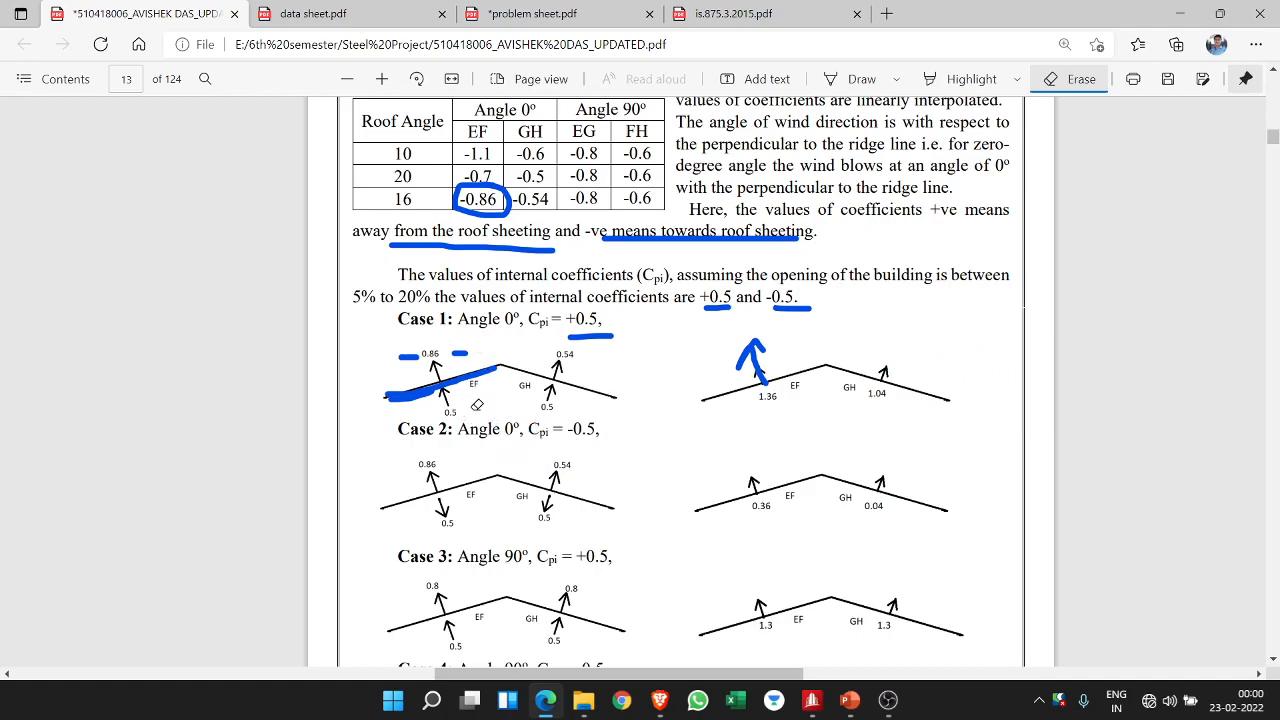
pyautogui.click(1071, 82)
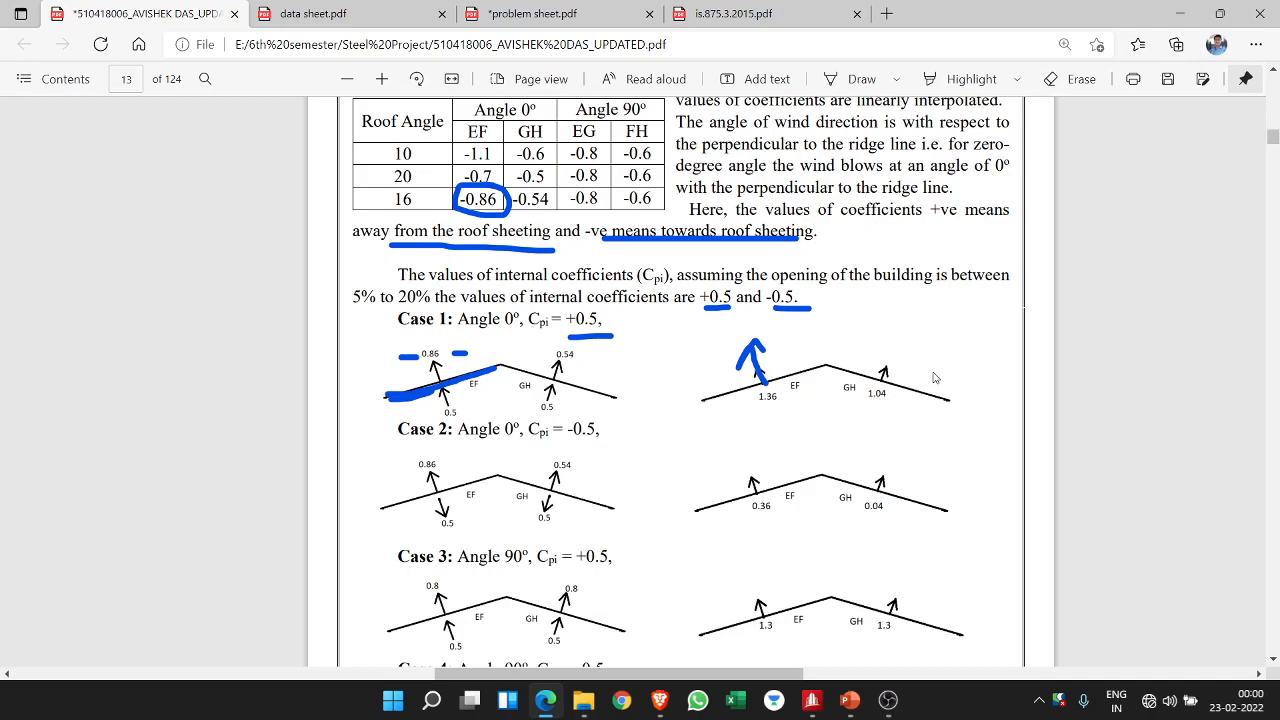
# - Underline the angle and internal coefficient in the Case 3 and Case 4 headings with the Draw pen
pyautogui.scroll(-2, 500, 420)
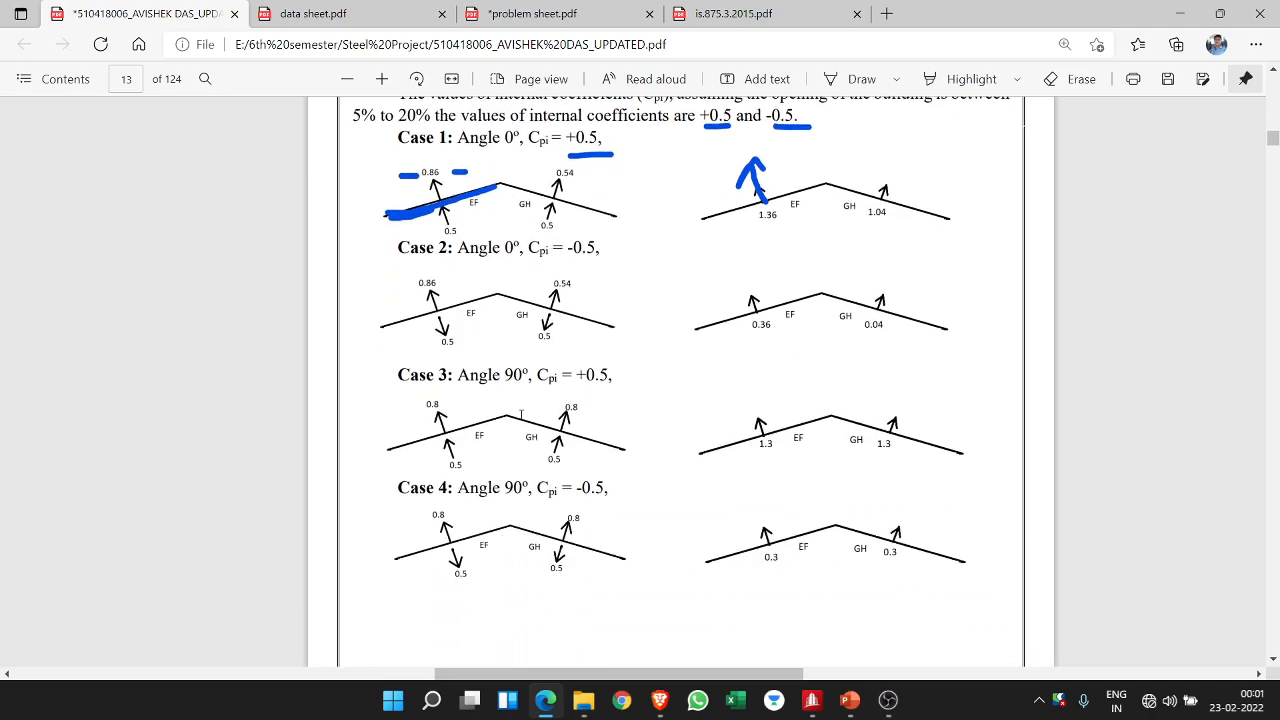
pyautogui.scroll(1, 514, 368)
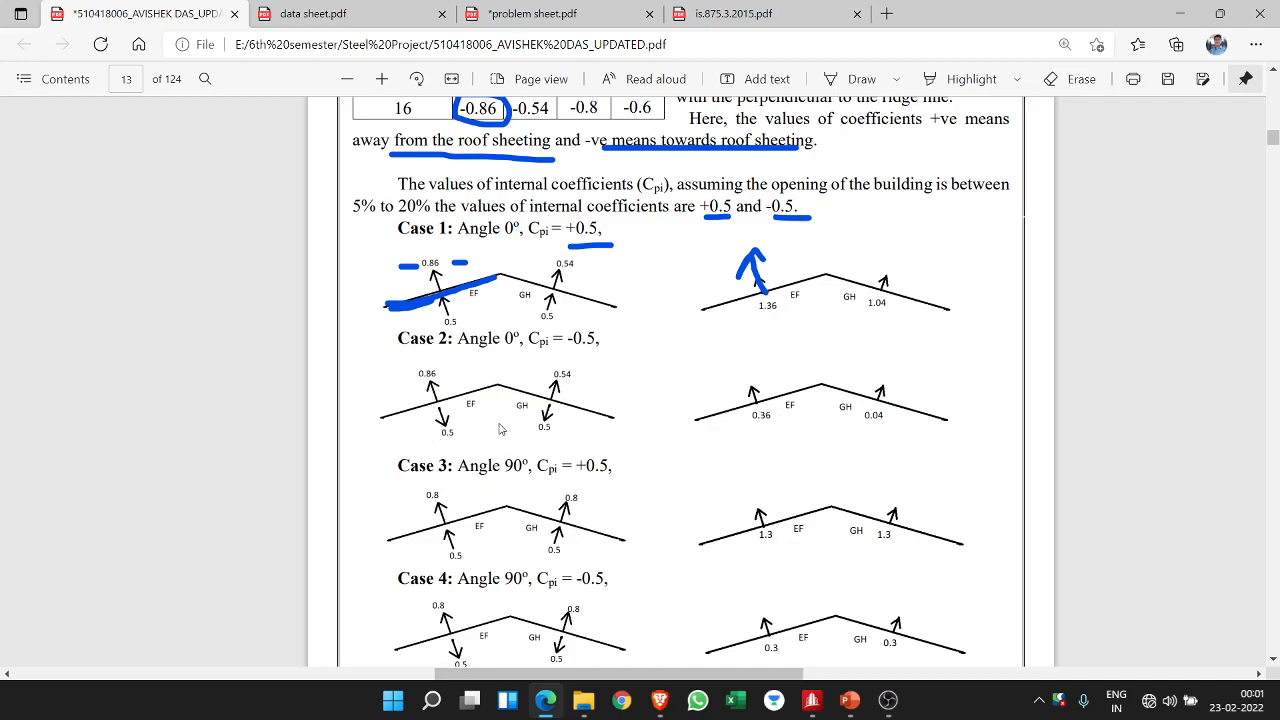
pyautogui.keyDown('ctrl'); pyautogui.scroll(2, 440, 437); pyautogui.keyUp('ctrl')
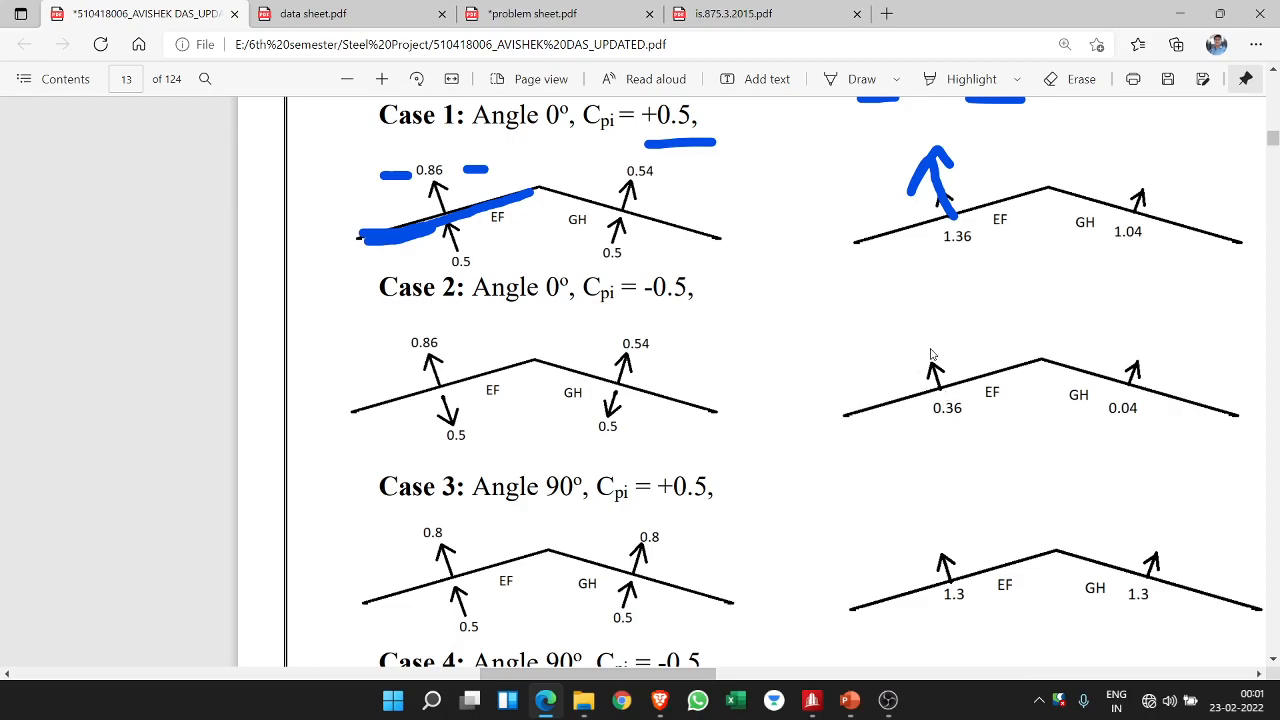
pyautogui.click(857, 79)
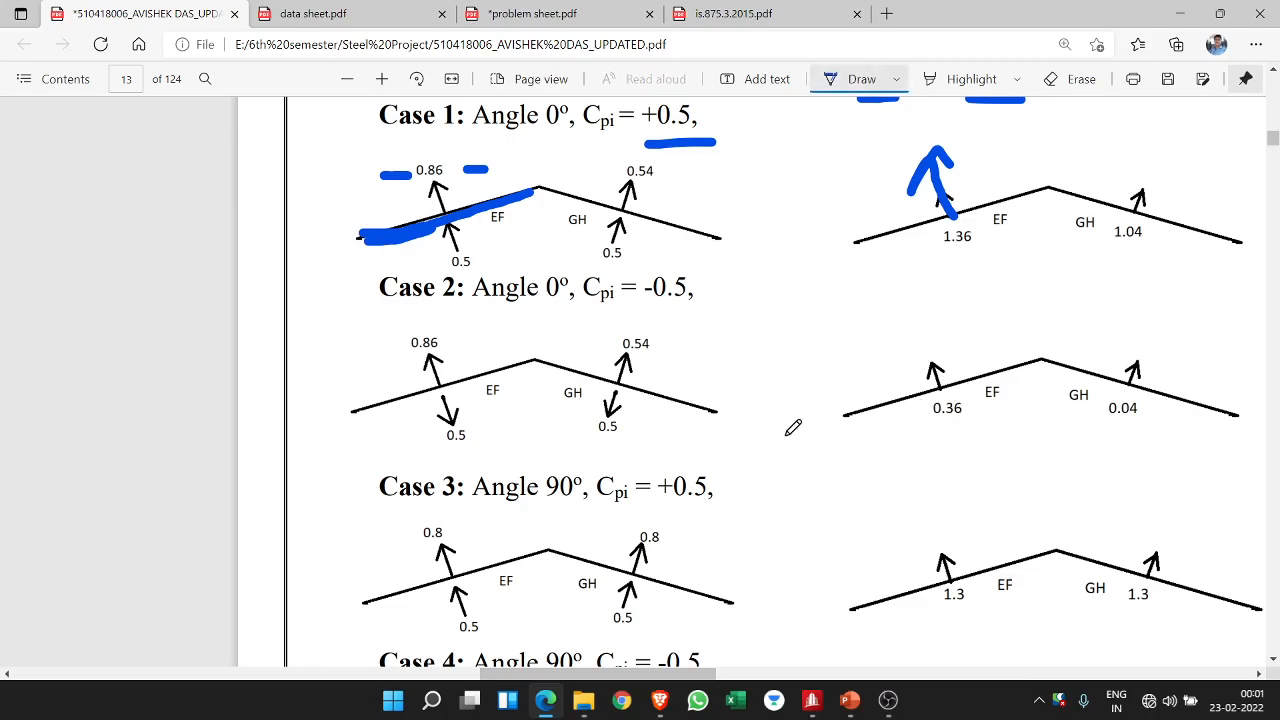
pyautogui.scroll(-3, 666, 337)
pyautogui.scroll(3, 663, 409)
pyautogui.scroll(-3, 565, 430)
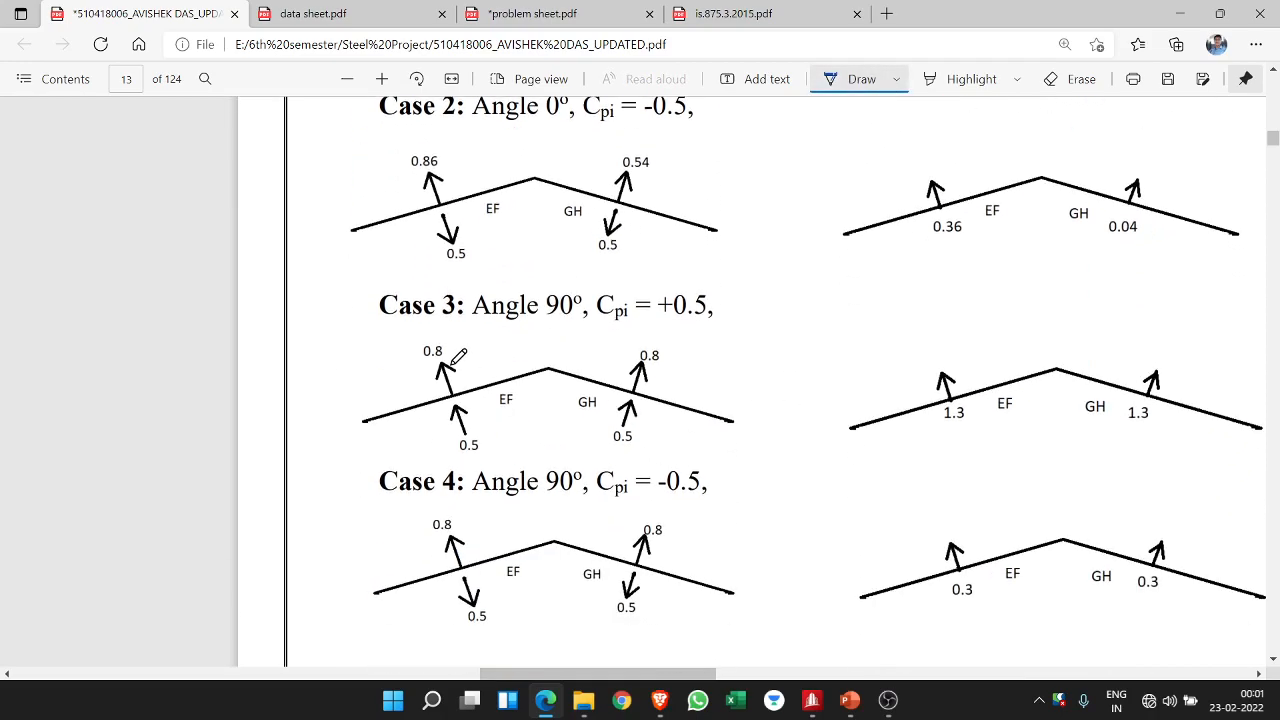
pyautogui.moveTo(508, 331); pyautogui.dragTo(719, 325)
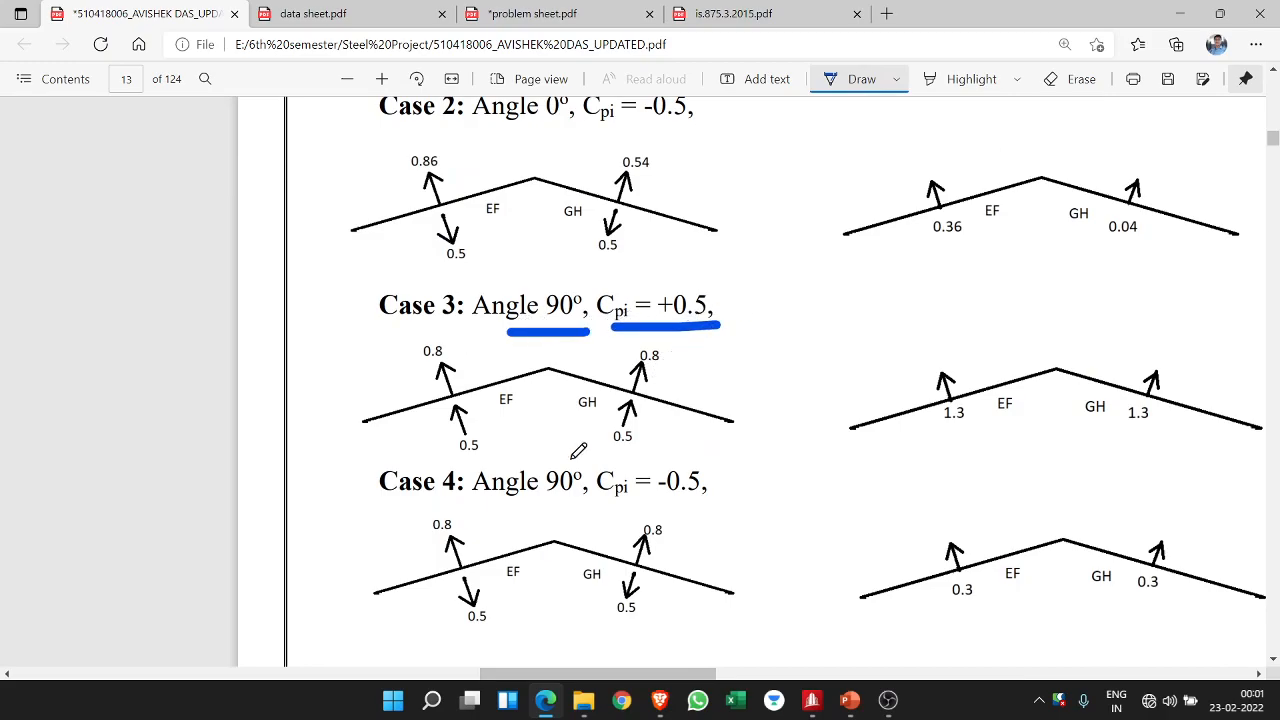
pyautogui.moveTo(474, 504); pyautogui.dragTo(745, 487)
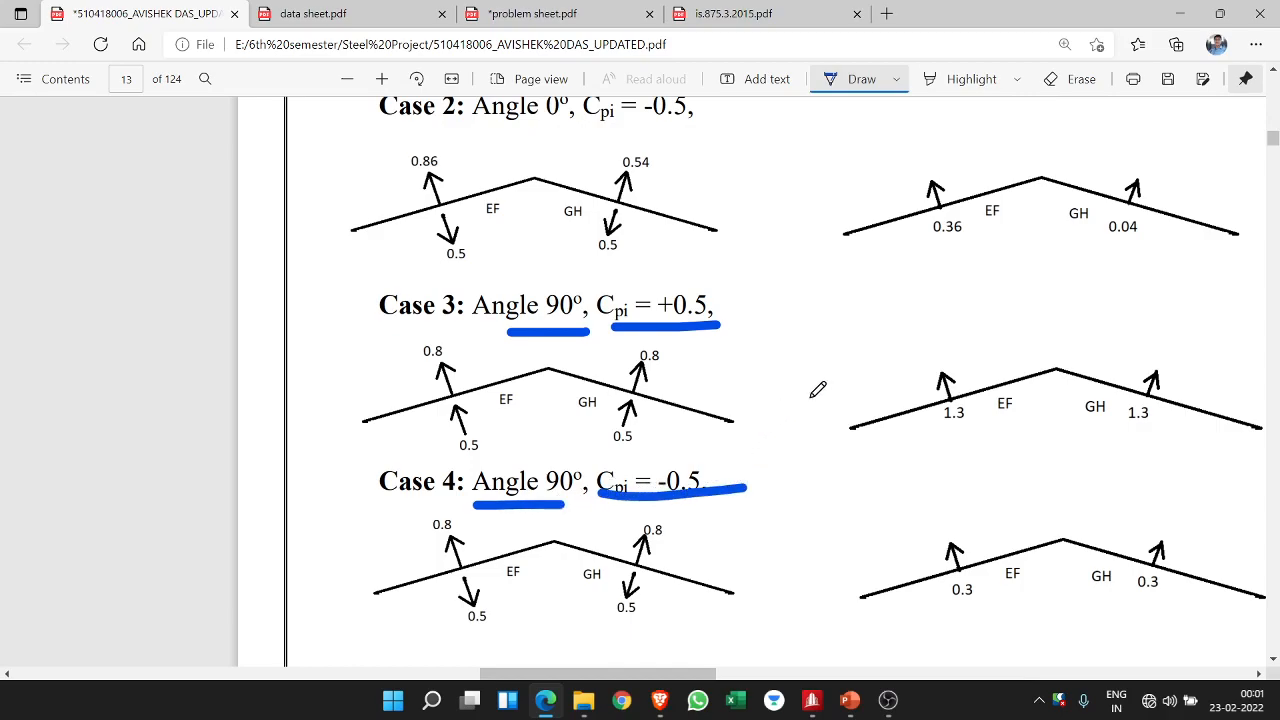
pyautogui.keyDown('ctrl'); pyautogui.scroll(-1, 818, 390); pyautogui.keyUp('ctrl')
pyautogui.scroll(3, 819, 417)
pyautogui.scroll(3, 812, 415)
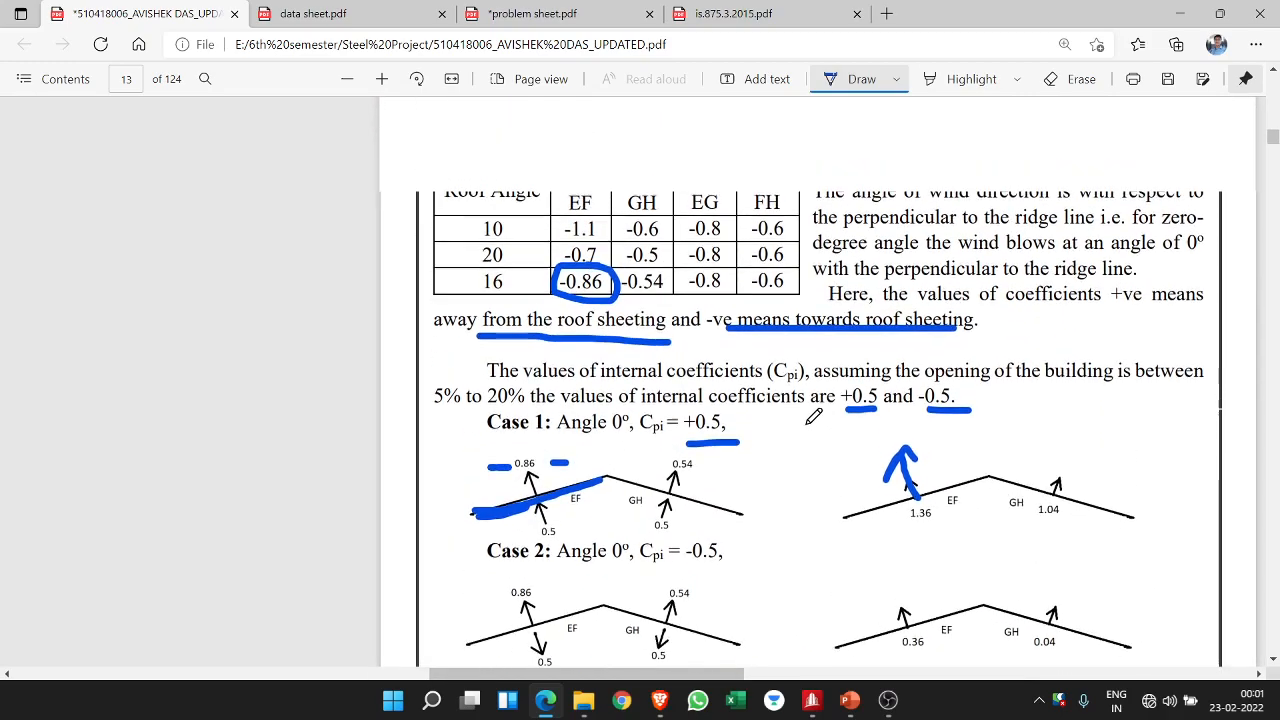
pyautogui.scroll(-4, 809, 415)
pyautogui.scroll(-2, 809, 415)
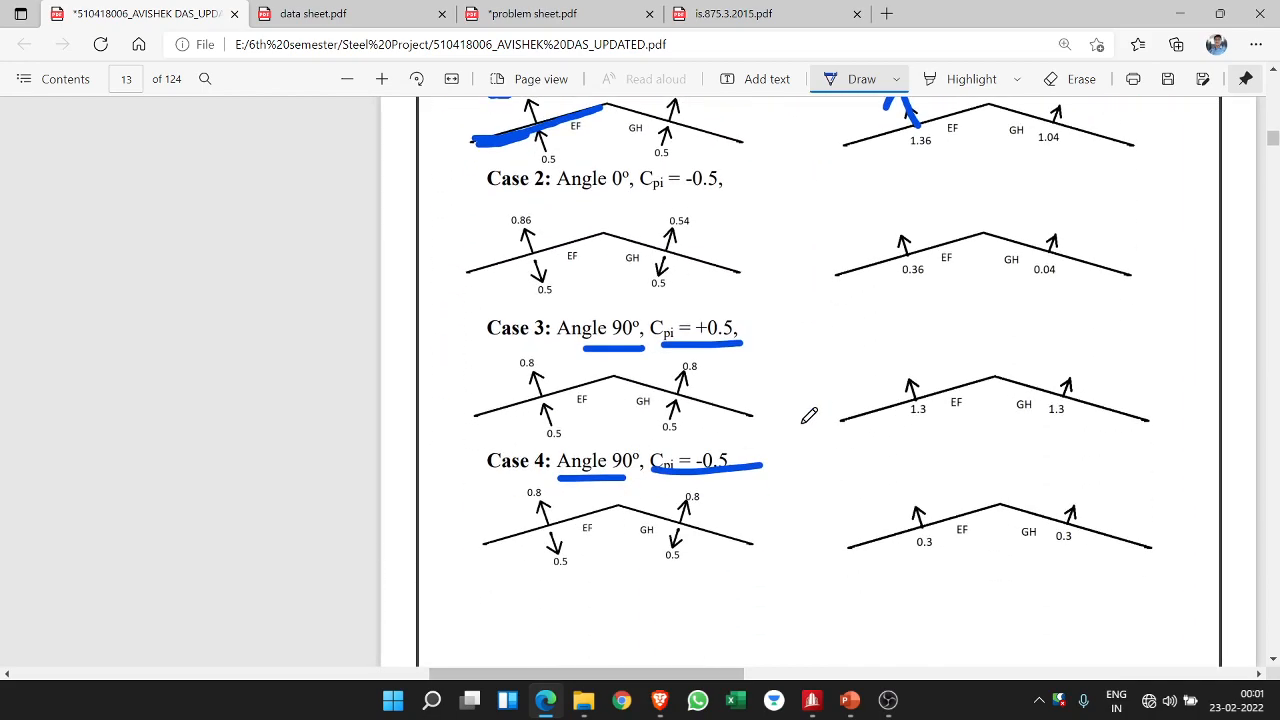
pyautogui.scroll(1, 815, 400)
pyautogui.click(864, 90)
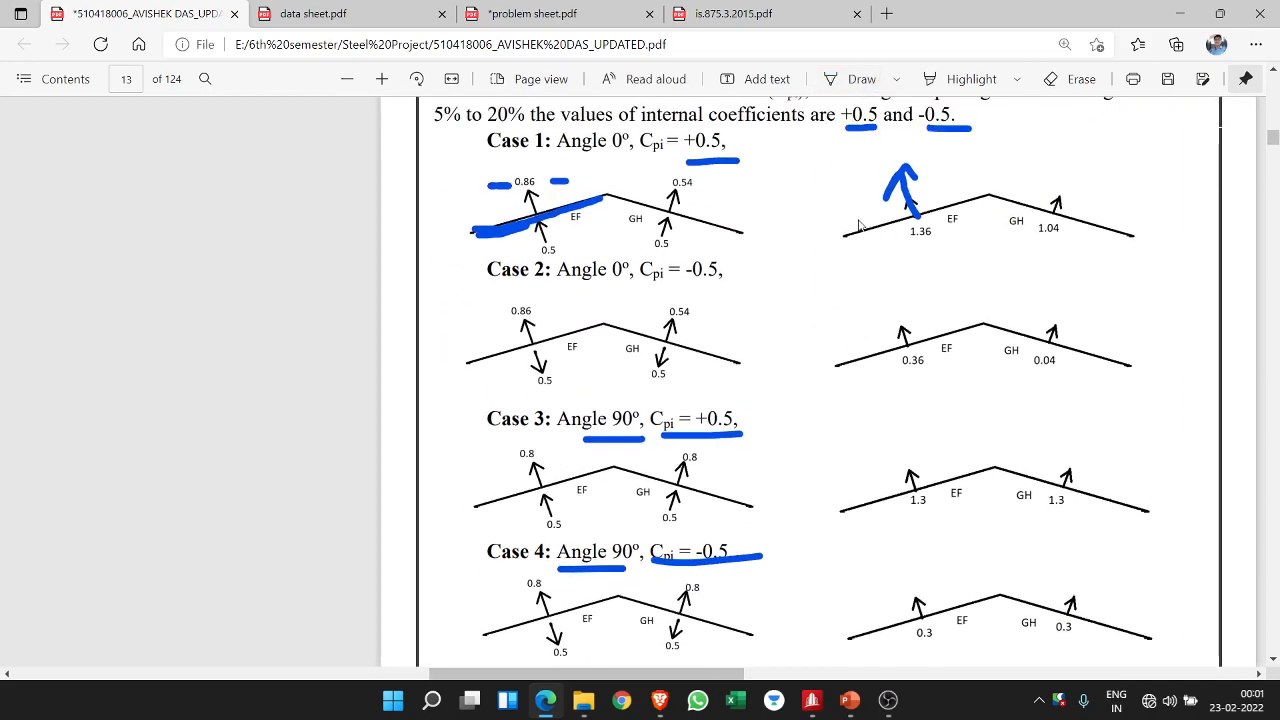
# - Compare the Case 1 net coefficient diagram with its truss load calculation and select "Suction" in the first result
pyautogui.scroll(-5, 832, 312)
pyautogui.scroll(-9, 829, 316)
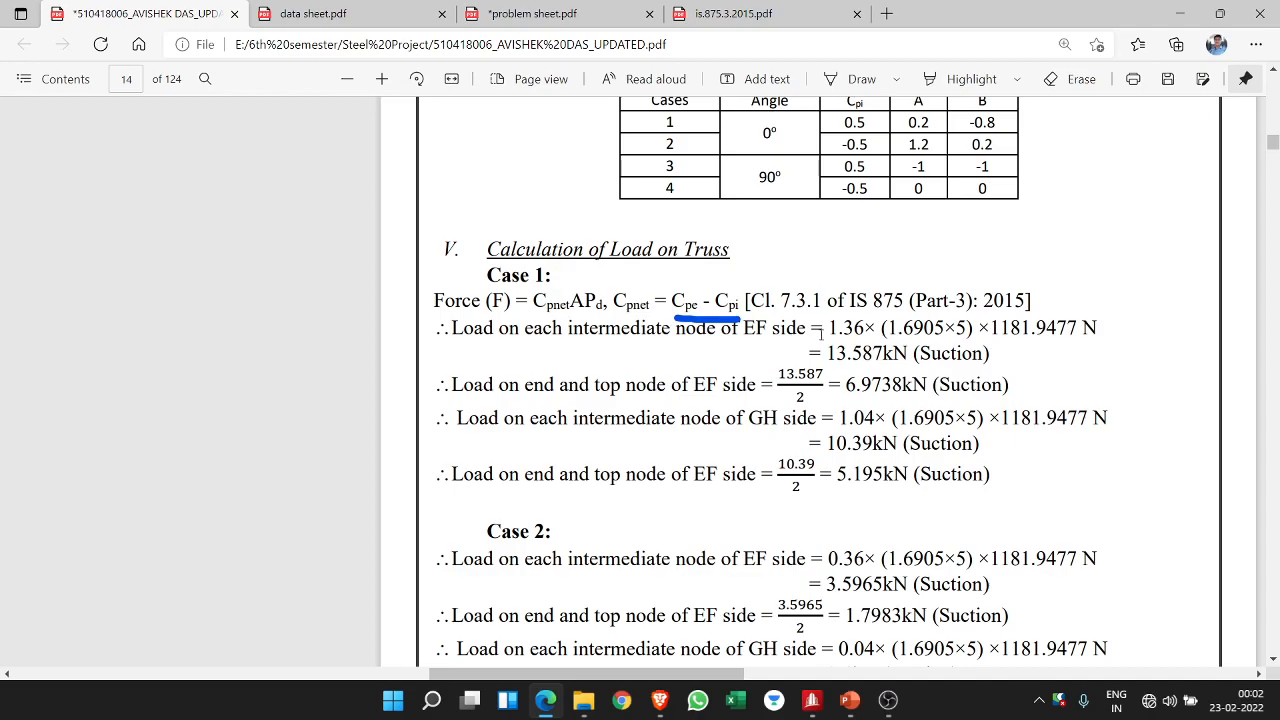
pyautogui.scroll(10, 820, 328)
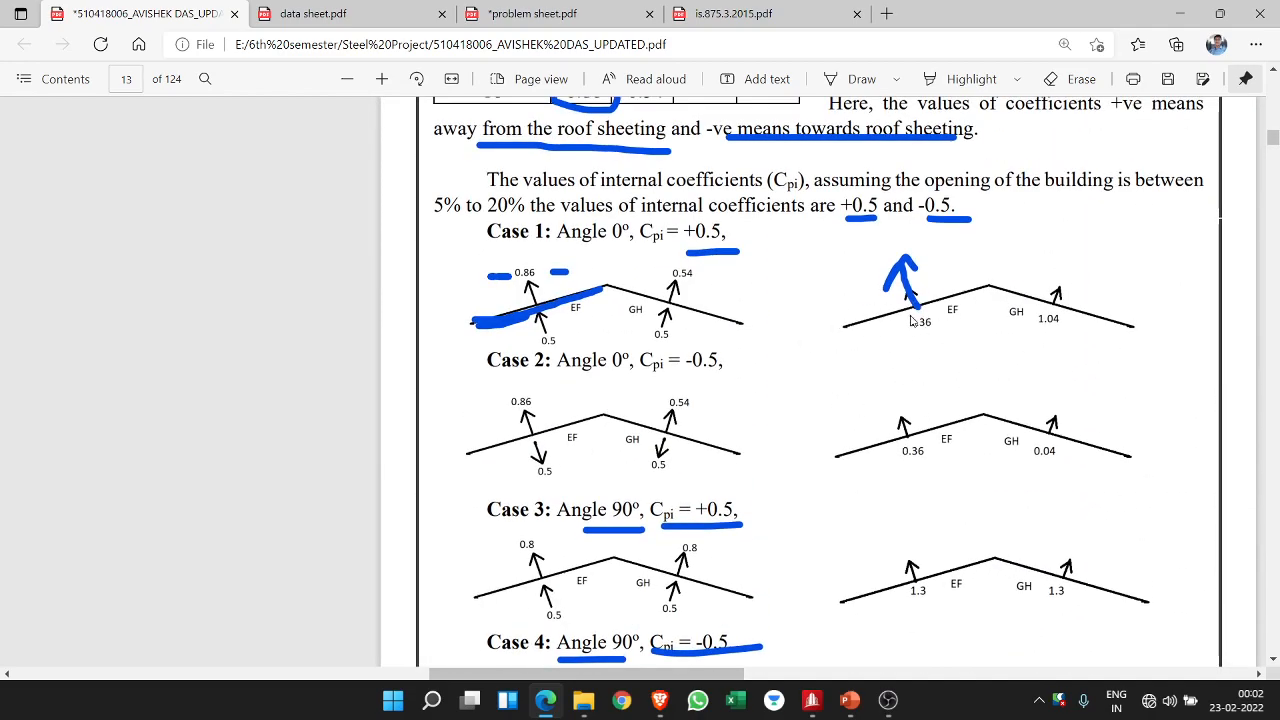
pyautogui.scroll(-8, 905, 350)
pyautogui.scroll(-5, 903, 363)
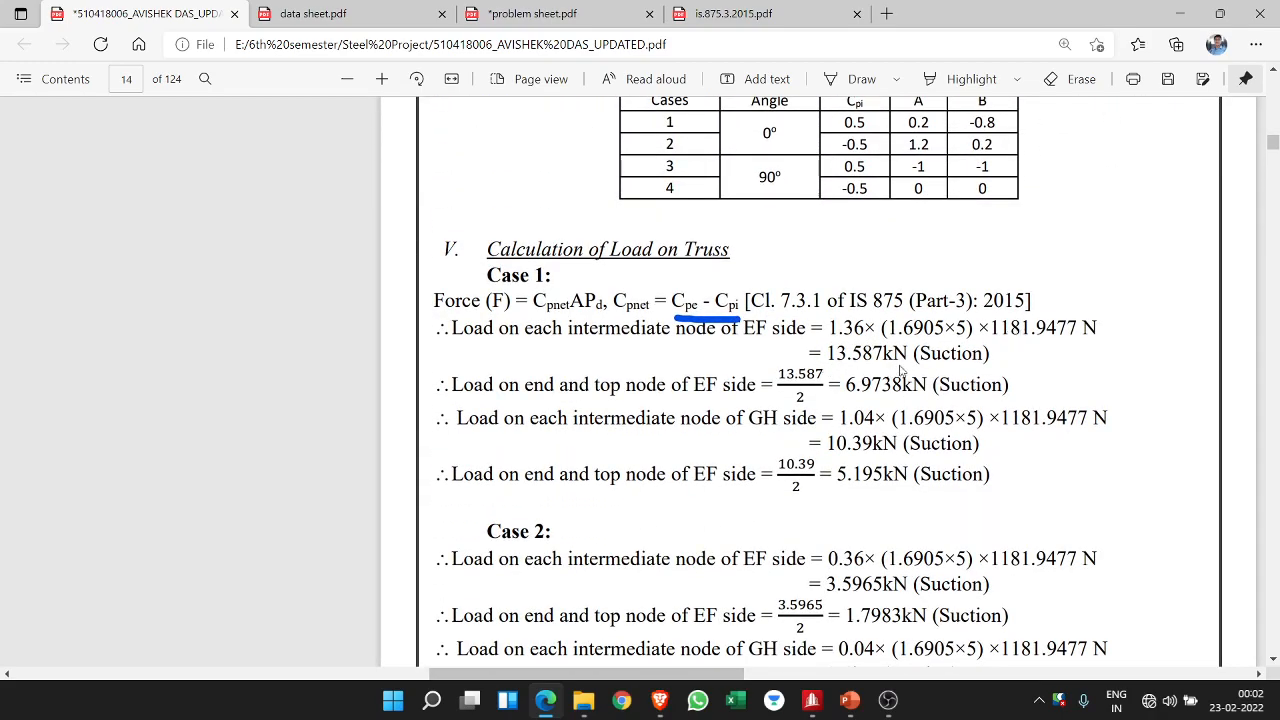
pyautogui.doubleClick(928, 353)
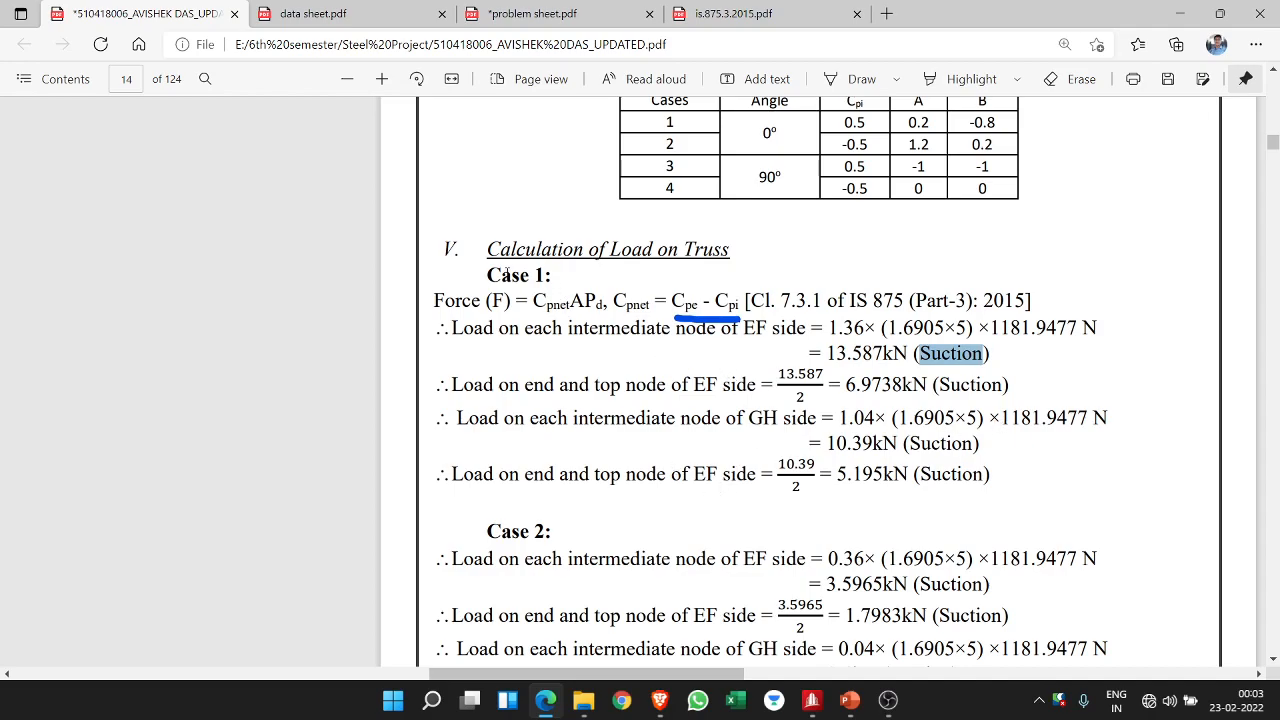
# - Examine the truss node load calculations for the remaining wind cases through Case 4 and the start of the column load section
pyautogui.scroll(-3, 506, 274)
pyautogui.scroll(3, 530, 340)
pyautogui.scroll(-1, 558, 418)
pyautogui.scroll(-6, 570, 425)
pyautogui.scroll(-3, 598, 434)
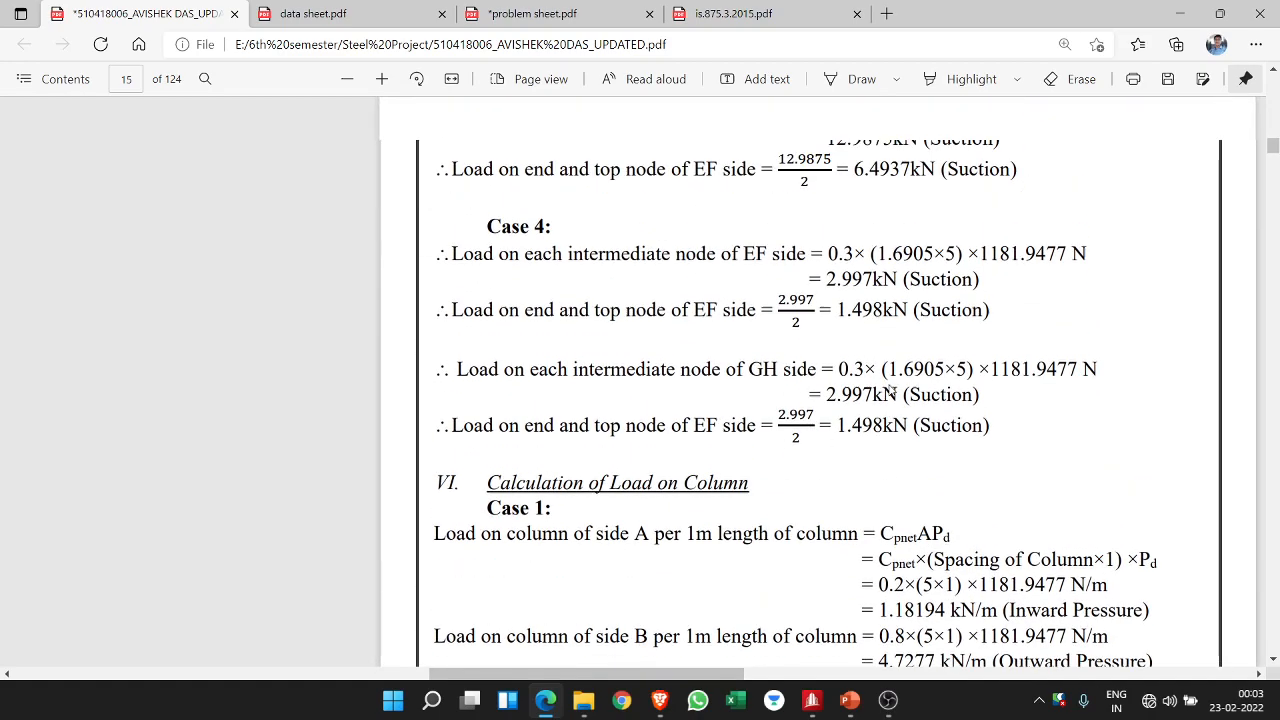
pyautogui.scroll(1, 888, 392)
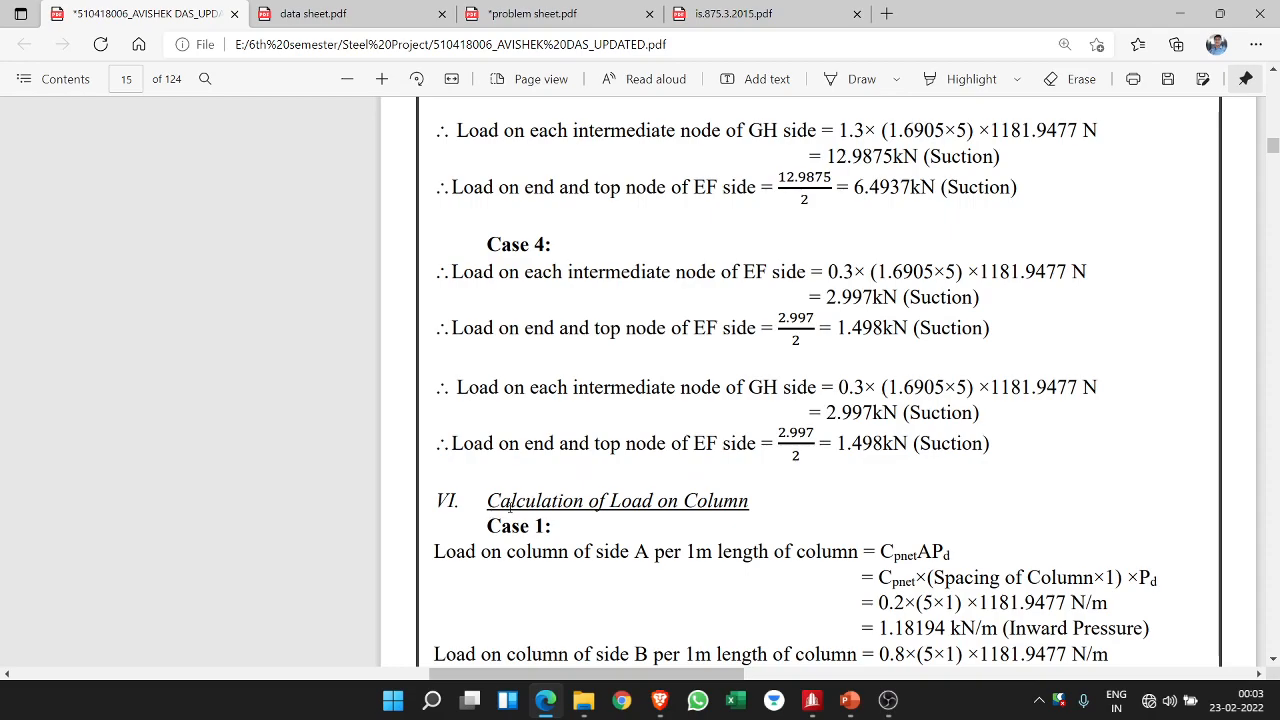
pyautogui.scroll(2, 781, 518)
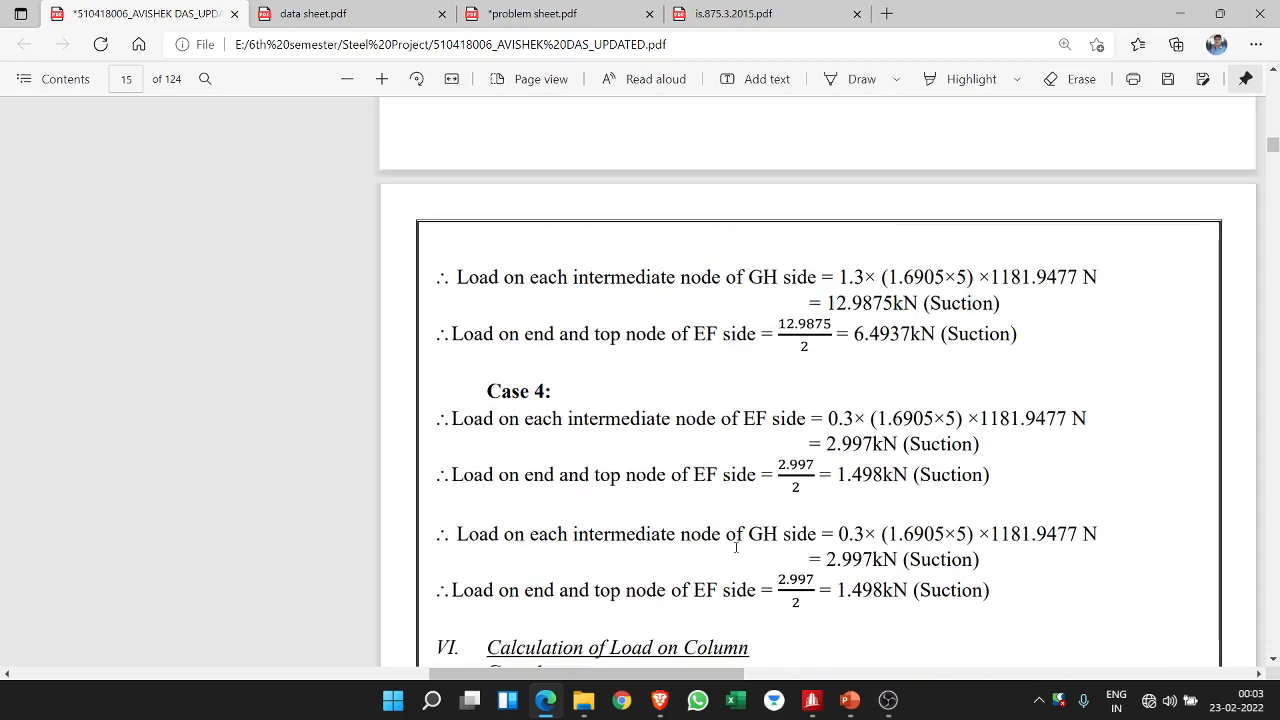
# - Select the final Case 4 truss load result, and the text of the frame load pressure coefficient section through its net coefficient table
pyautogui.moveTo(473, 622); pyautogui.dragTo(1000, 623)
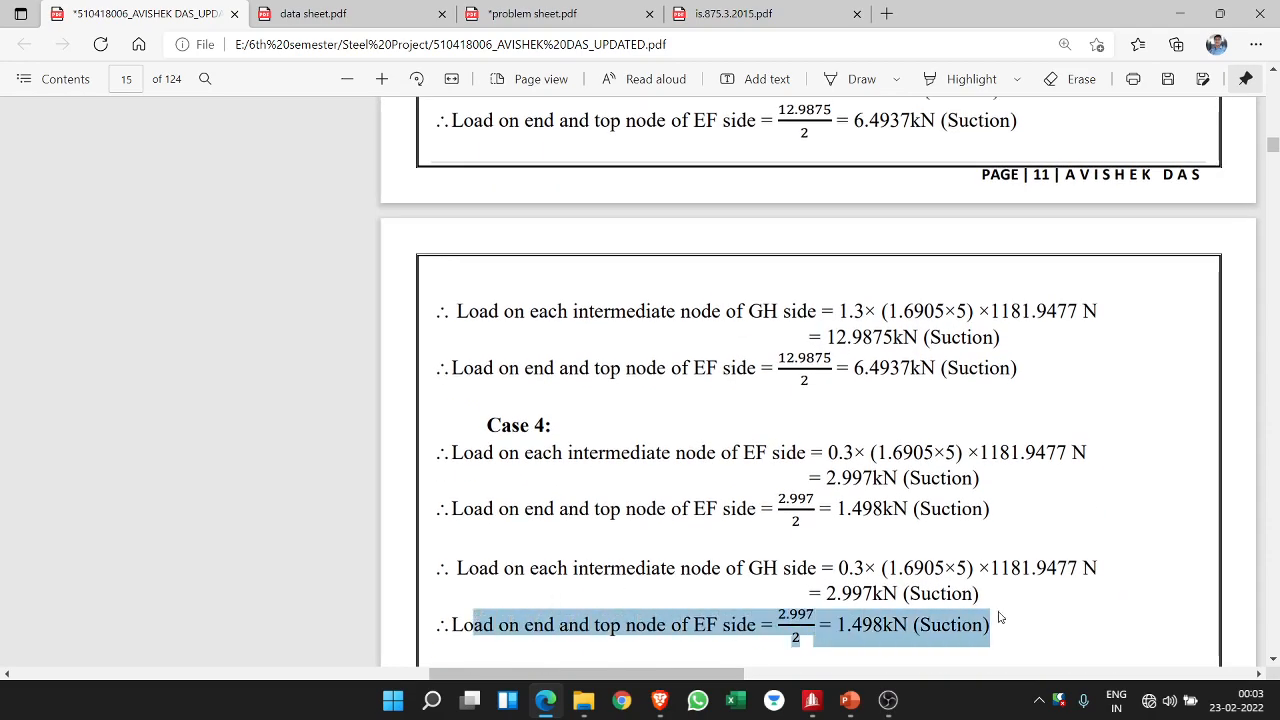
pyautogui.scroll(15, 810, 484)
pyautogui.scroll(3, 810, 484)
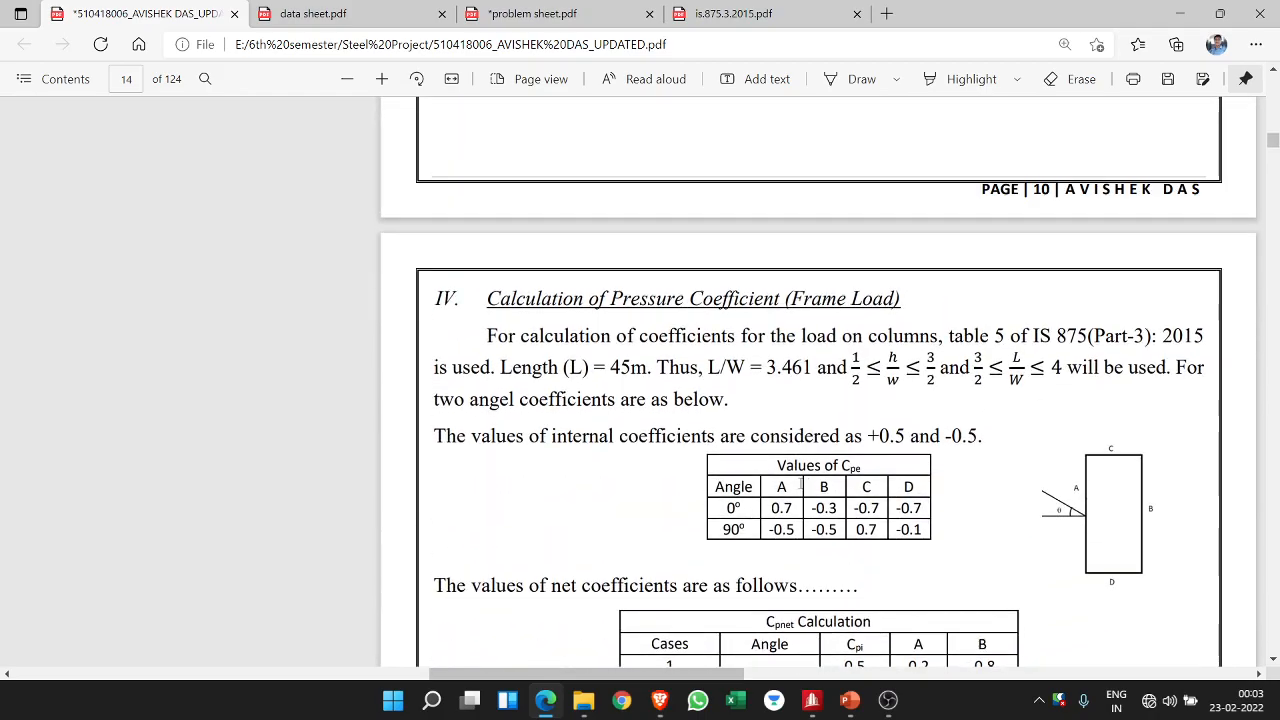
pyautogui.moveTo(492, 397)
pyautogui.mouseDown()
pyautogui.moveTo(746, 458)
pyautogui.moveTo(840, 530)
pyautogui.moveTo(869, 534)
pyautogui.moveTo(918, 502)
pyautogui.moveTo(985, 560)
pyautogui.moveTo(990, 510)
pyautogui.mouseUp()
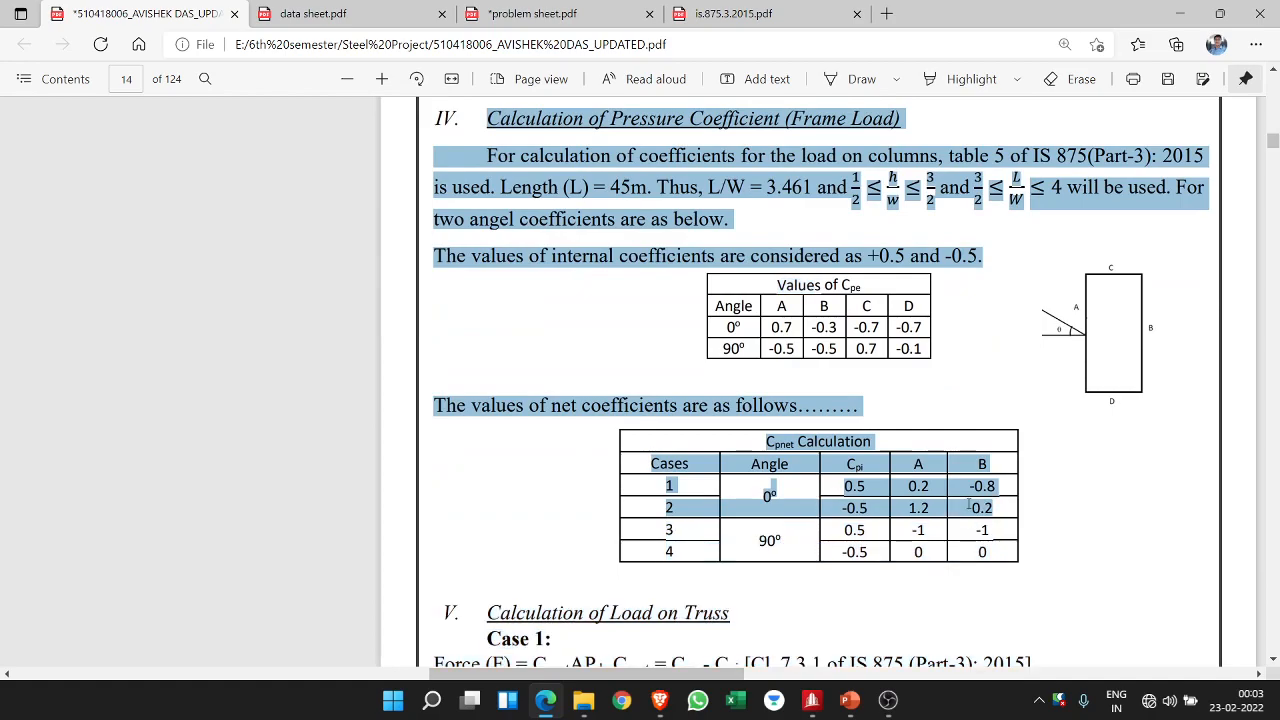
# - Cross out the frame load pressure coefficient section with the Draw pen and rule lines at its start and end
pyautogui.click(861, 82)
pyautogui.moveTo(940, 166); pyautogui.dragTo(623, 523)
pyautogui.moveTo(568, 232); pyautogui.dragTo(1075, 527)
pyautogui.scroll(4, 856, 361)
pyautogui.scroll(4, 849, 369)
pyautogui.moveTo(553, 536); pyautogui.dragTo(1032, 517)
pyautogui.scroll(-5, 975, 461)
pyautogui.scroll(-5, 983, 453)
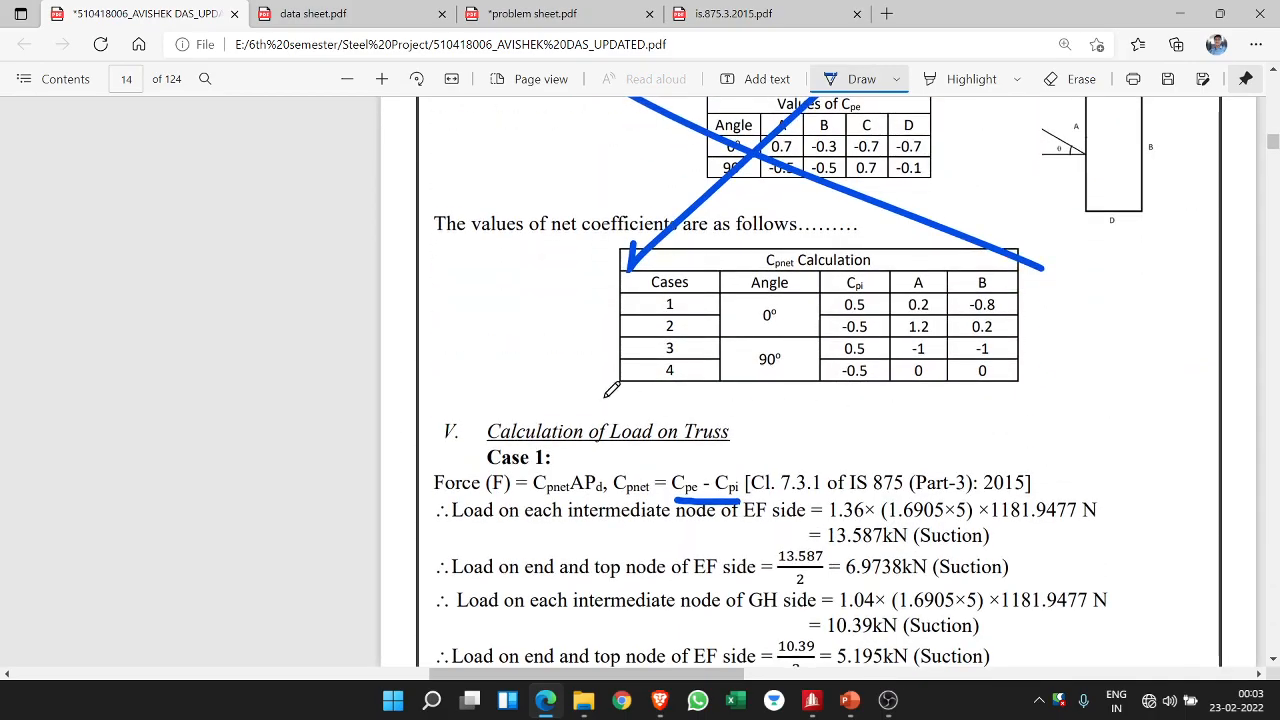
pyautogui.moveTo(514, 397); pyautogui.dragTo(802, 404)
# - Cross out the column load calculation with the Draw pen and rule lines below Case 4 and above the section heading
pyautogui.scroll(-15, 677, 440)
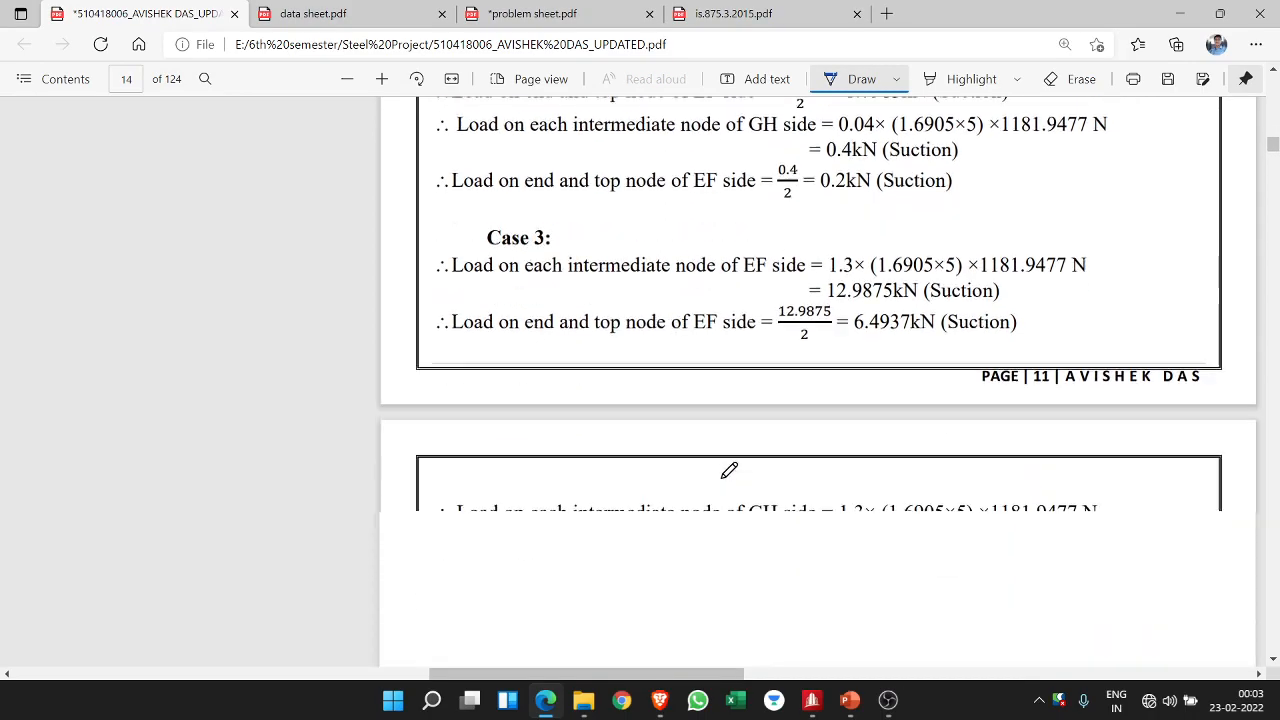
pyautogui.scroll(-5, 740, 470)
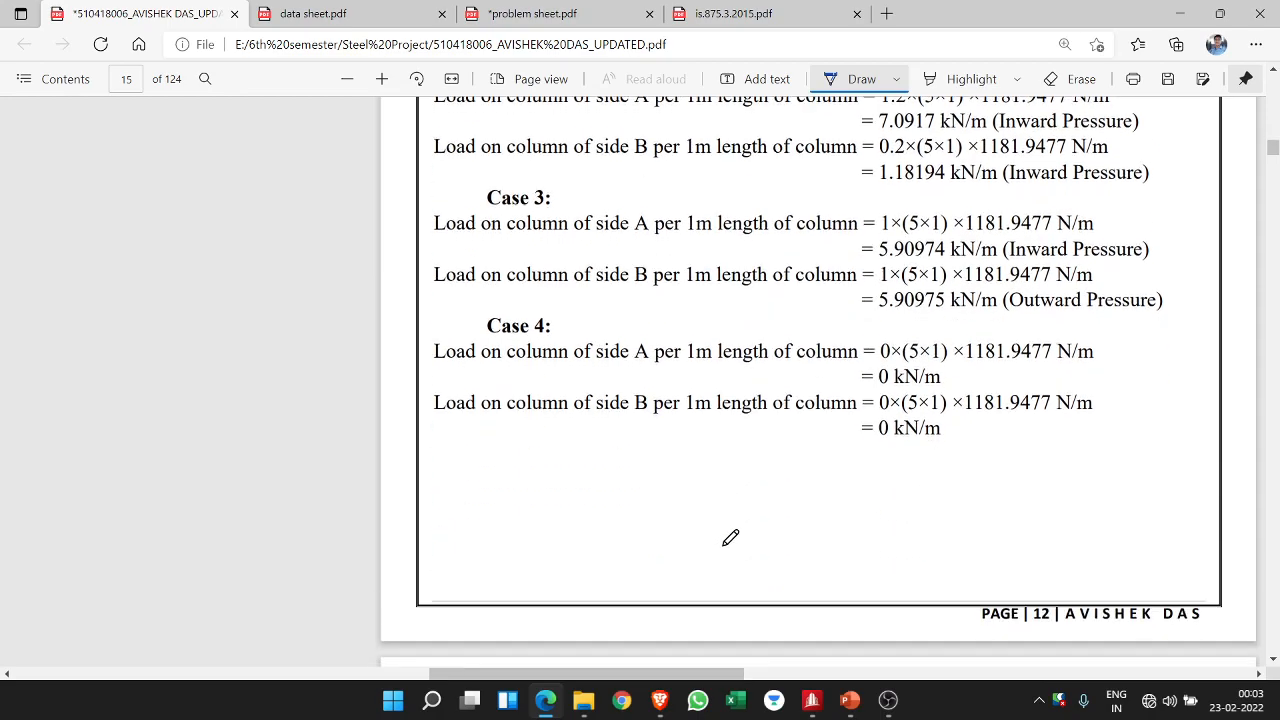
pyautogui.moveTo(543, 506); pyautogui.dragTo(912, 503)
pyautogui.moveTo(988, 491); pyautogui.dragTo(1240, 490)
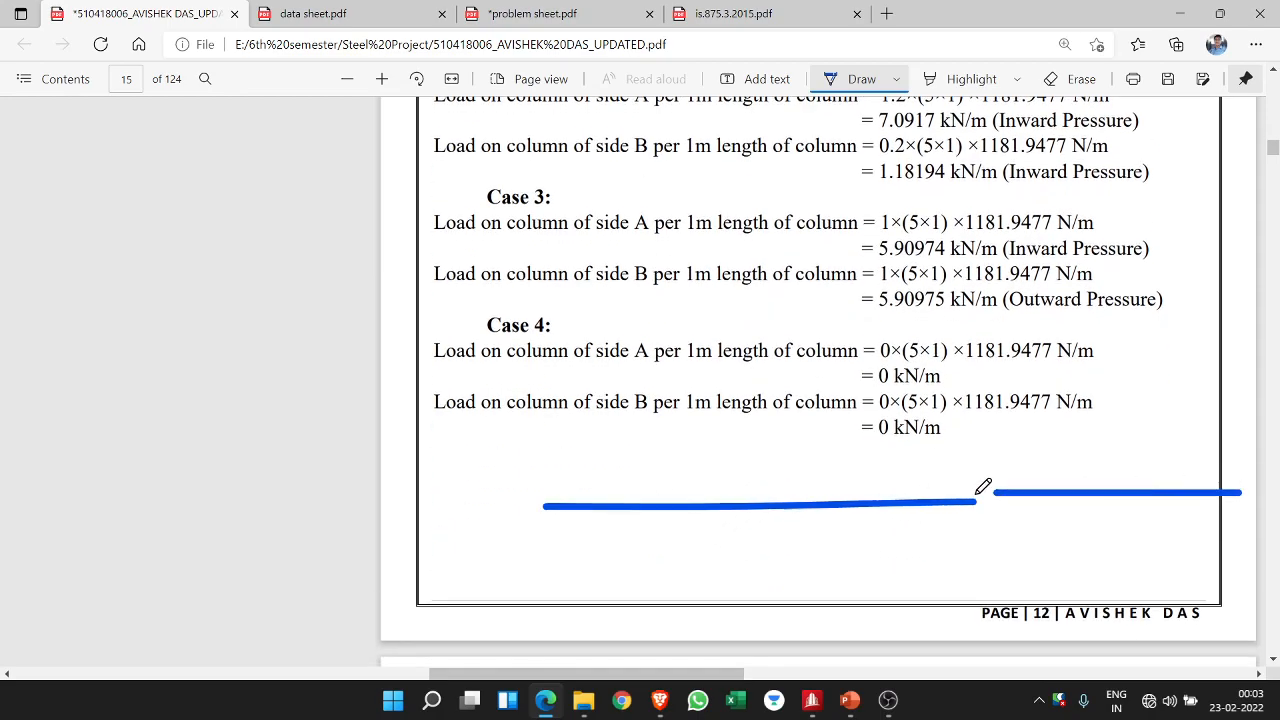
pyautogui.scroll(5, 975, 487)
pyautogui.scroll(2, 968, 488)
pyautogui.scroll(-6, 975, 420)
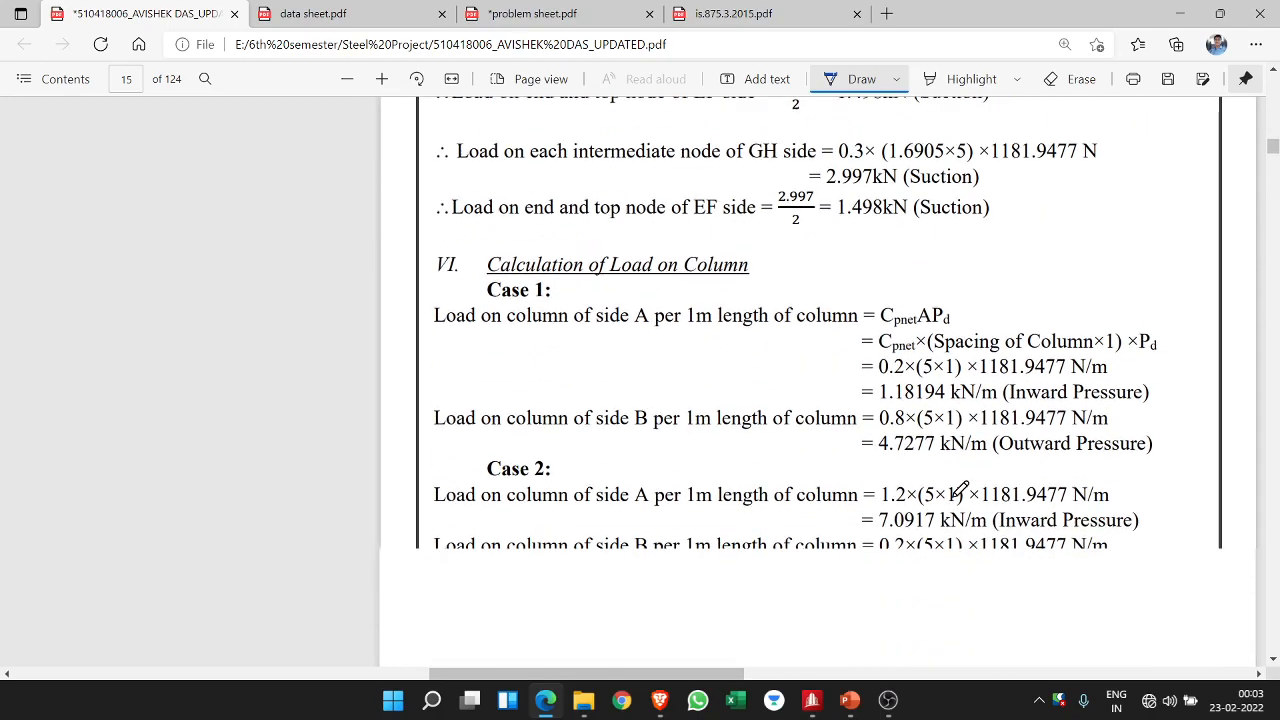
pyautogui.scroll(2, 983, 330)
pyautogui.moveTo(984, 337); pyautogui.dragTo(666, 590)
pyautogui.moveTo(598, 426); pyautogui.dragTo(1010, 600)
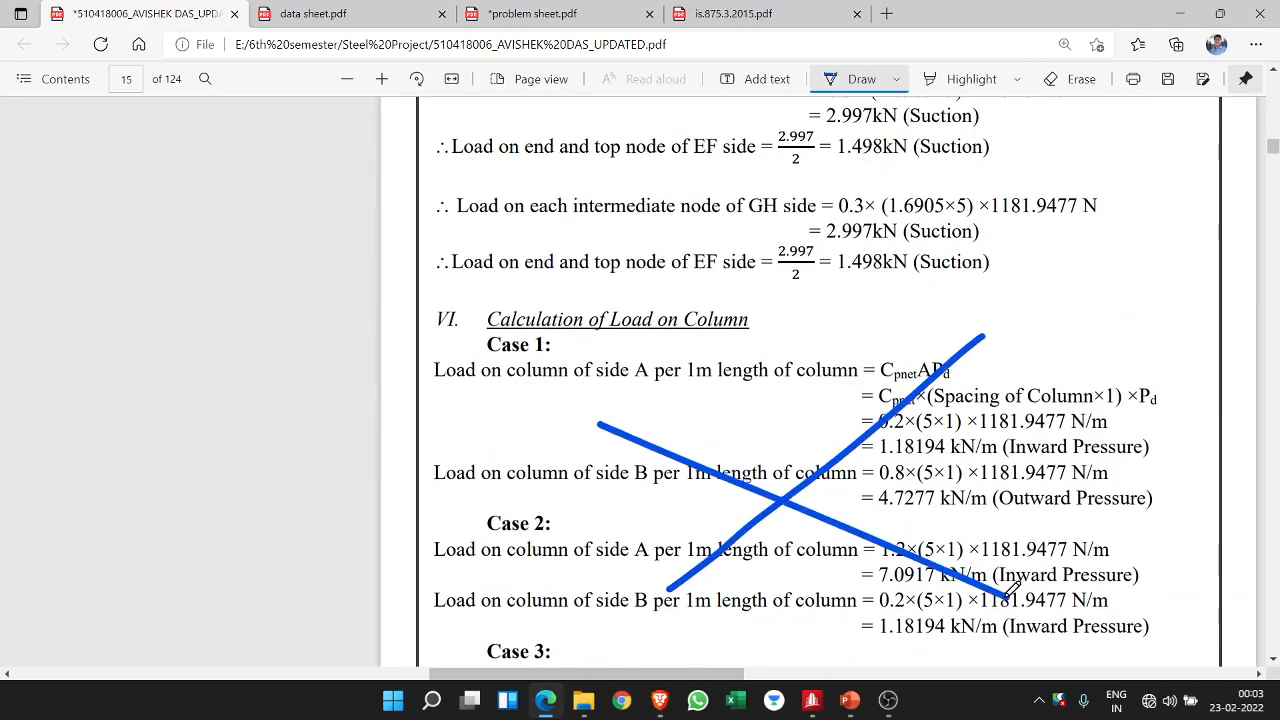
pyautogui.moveTo(466, 293); pyautogui.dragTo(1082, 297)
# - Go back over the truss node load calculations from Case 4 to Case 1 and turn off the Draw pen
pyautogui.scroll(4, 897, 370)
pyautogui.scroll(3, 769, 427)
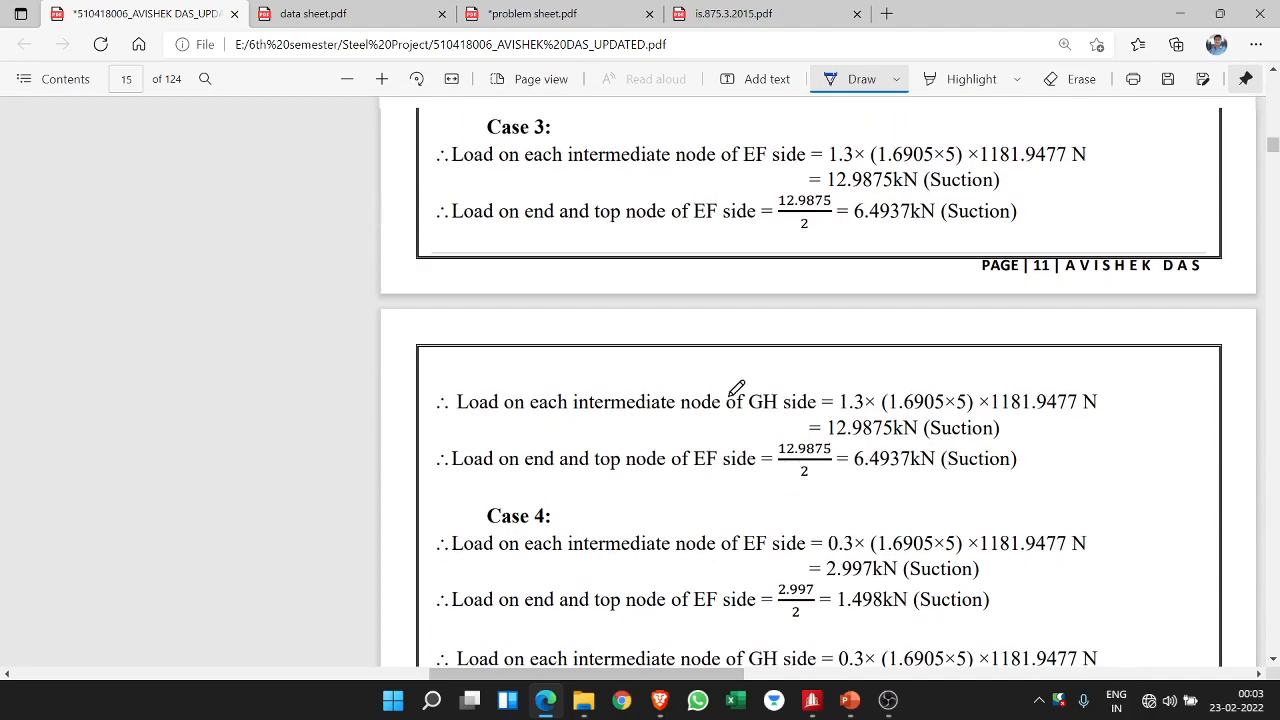
pyautogui.scroll(2, 754, 360)
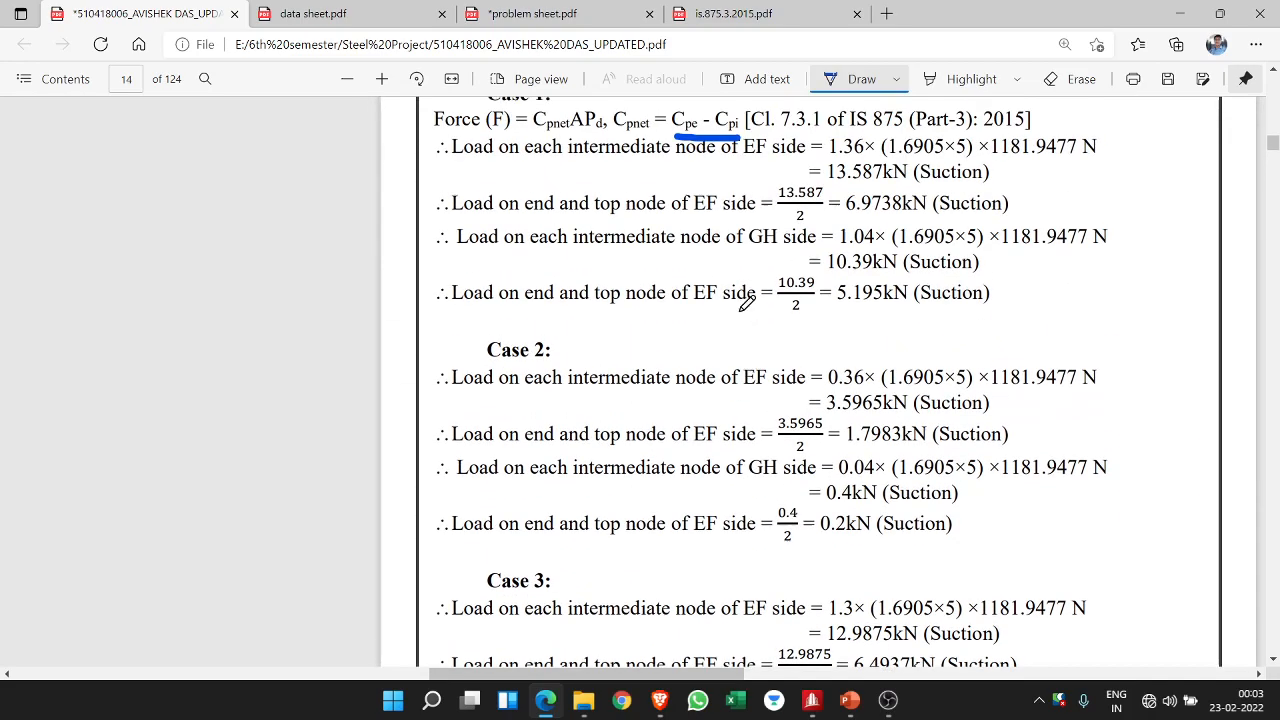
pyautogui.scroll(1, 745, 330)
pyautogui.scroll(2, 742, 339)
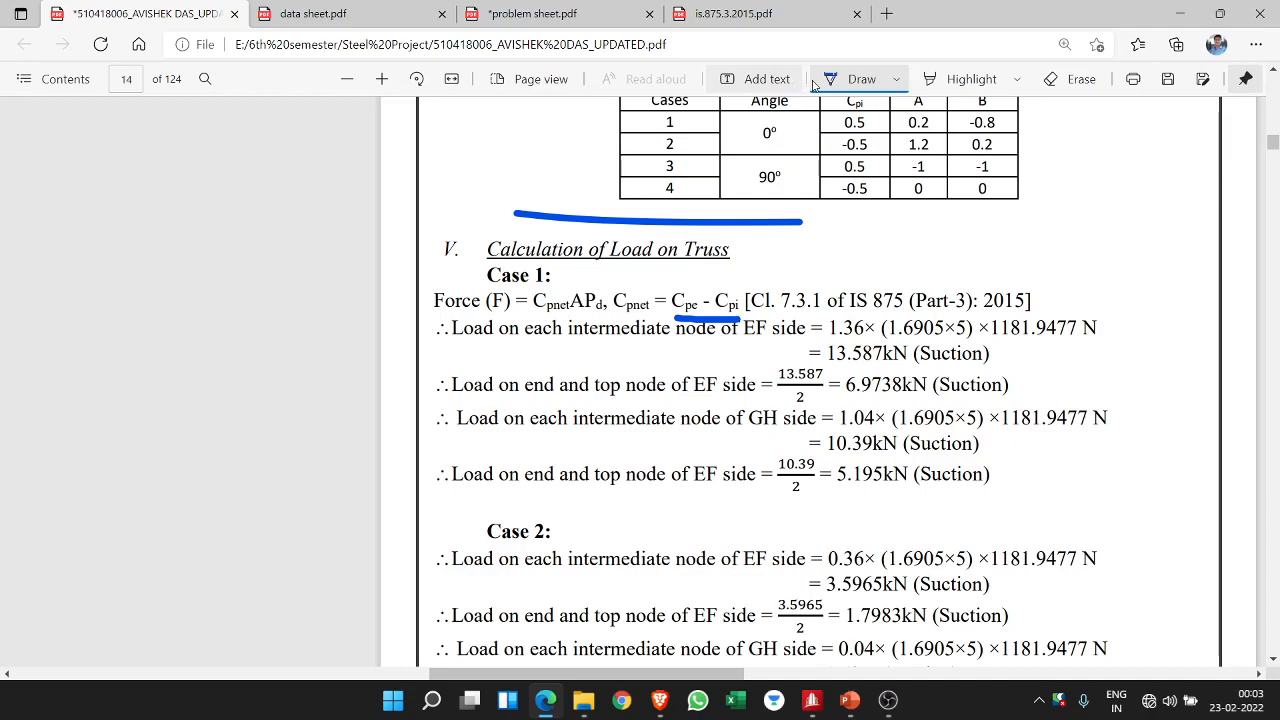
pyautogui.click(829, 80)
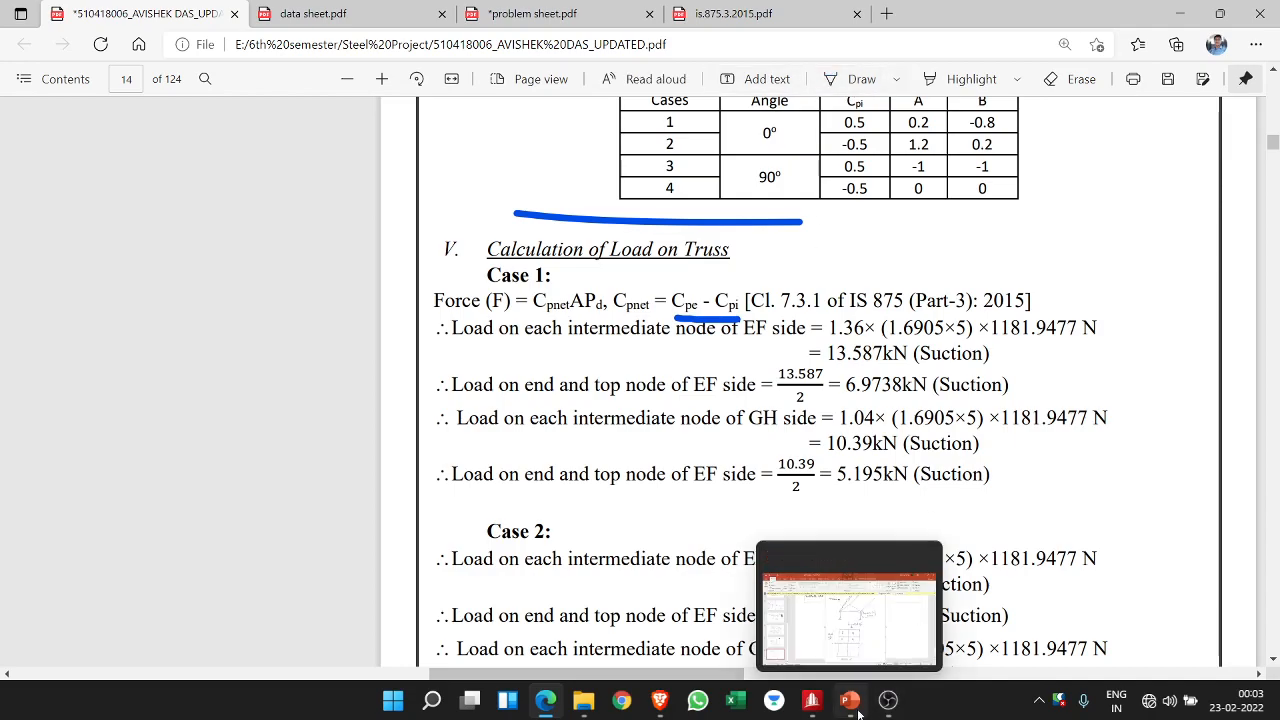
# - Switch to STAAD.Pro and add primary load case 3 with loading type Wind and title WL1
pyautogui.click(827, 711)
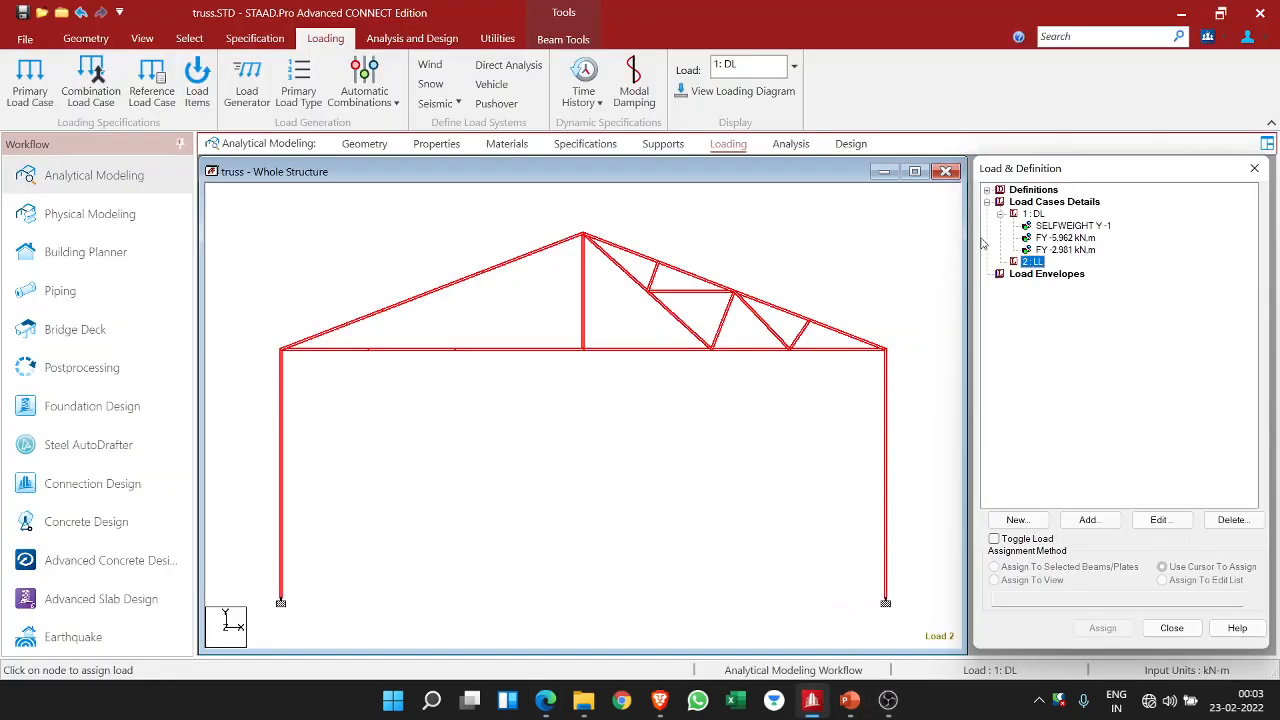
pyautogui.click(1034, 214)
pyautogui.click(1042, 204)
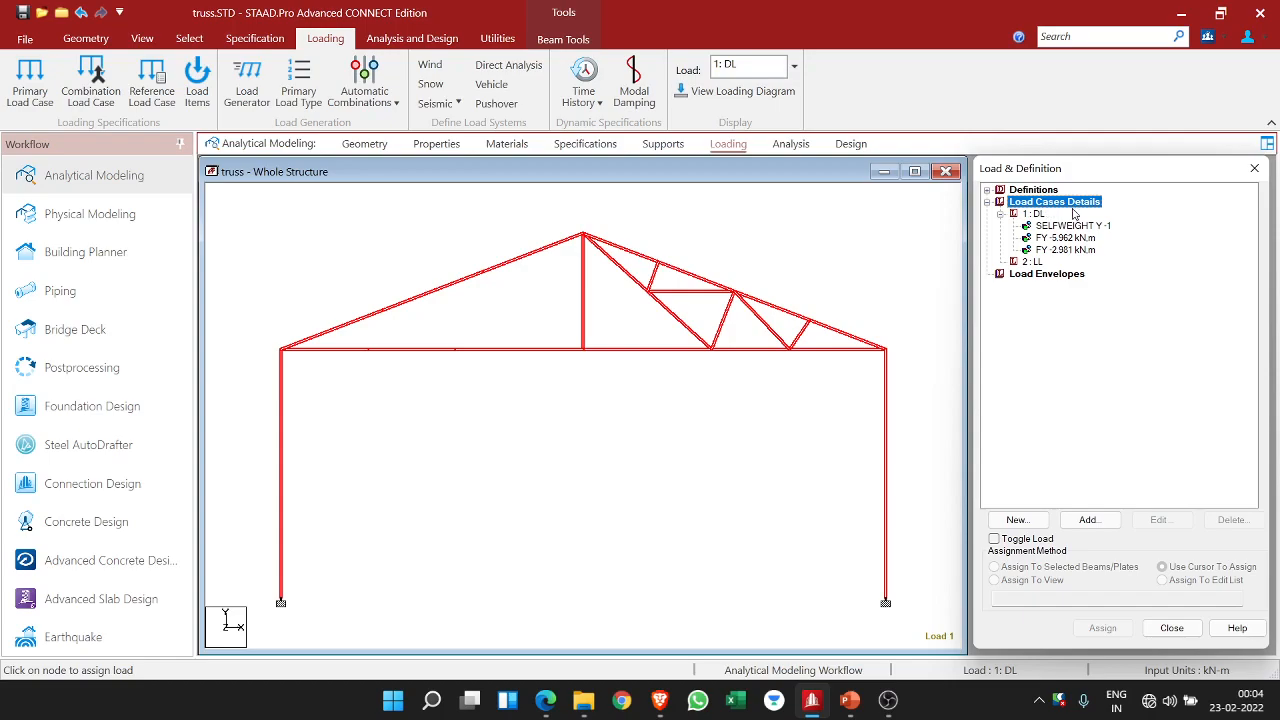
pyautogui.click(1088, 520)
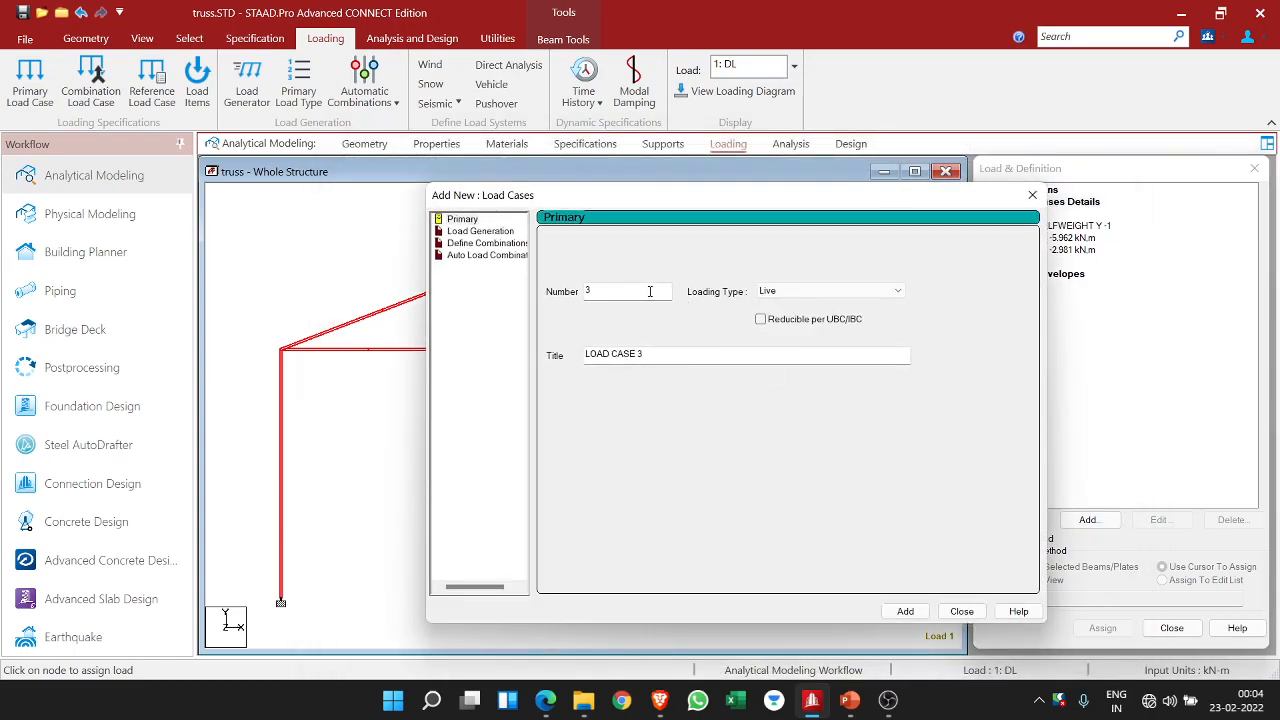
pyautogui.click(830, 291)
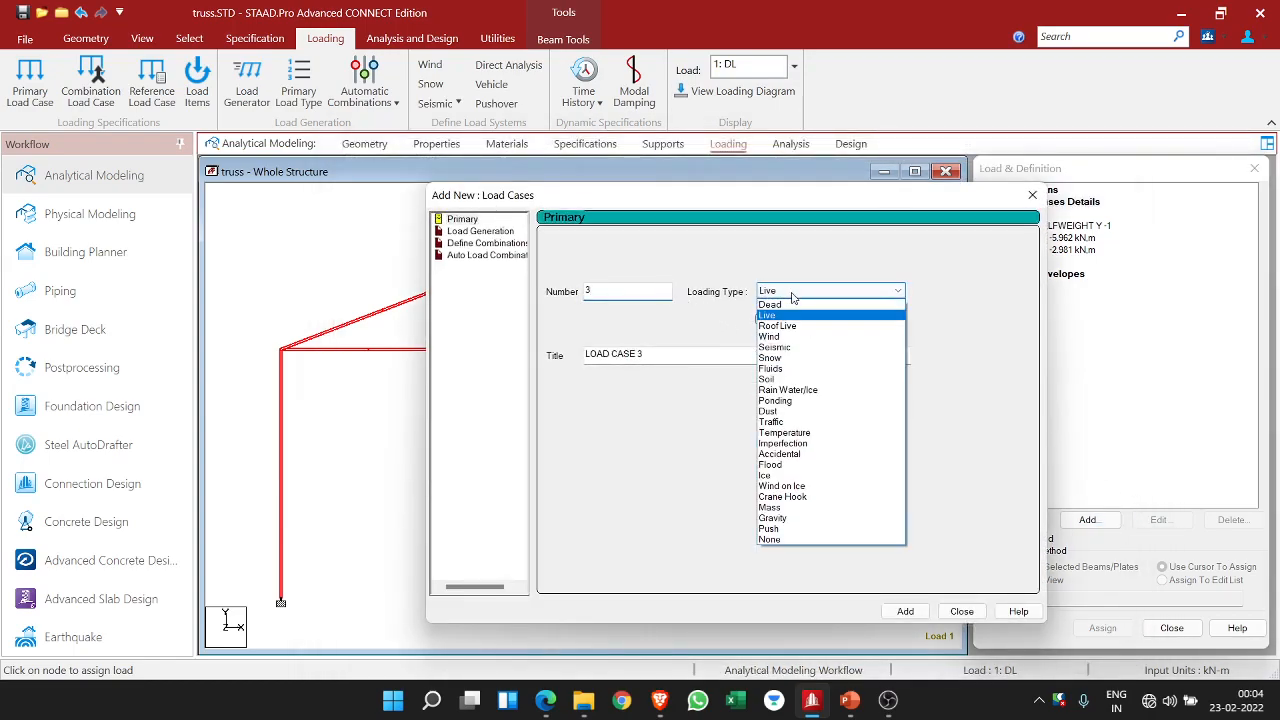
pyautogui.click(790, 347)
pyautogui.moveTo(717, 360); pyautogui.dragTo(566, 362)
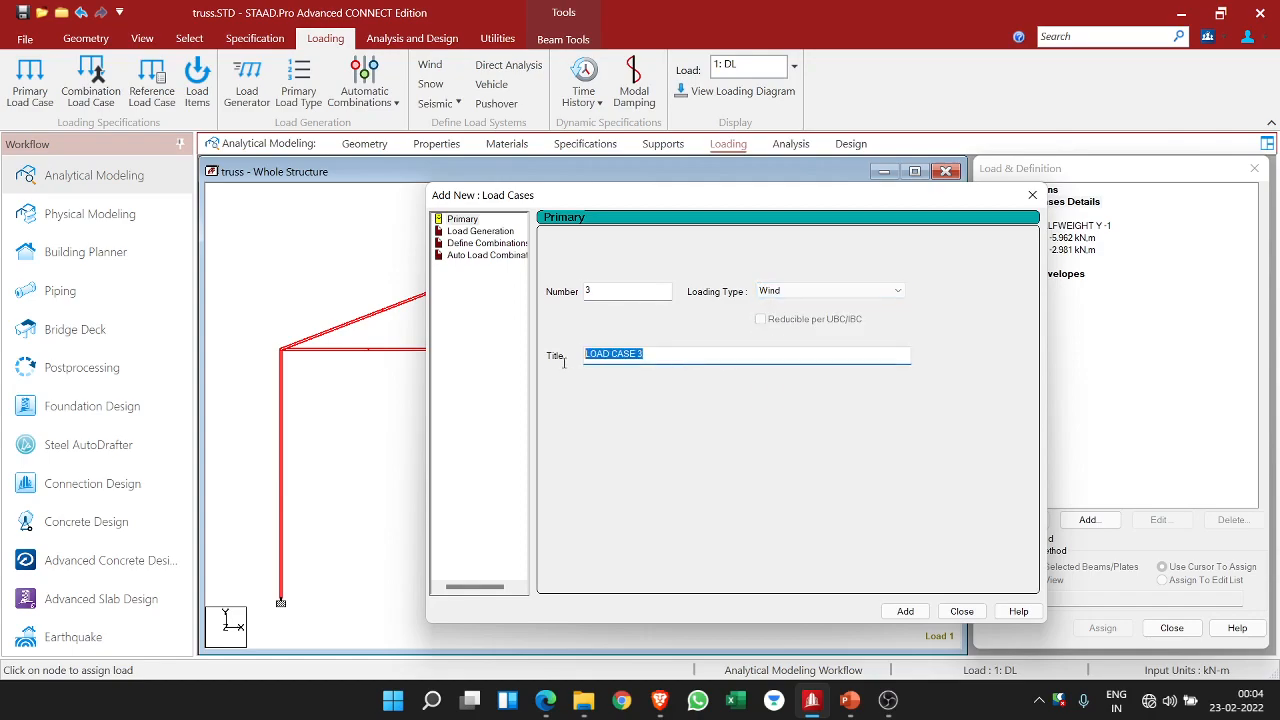
pyautogui.write('wL')
pyautogui.click(900, 611)
# - Add Wind load cases 4, 5 and 6 titled WL2, WL3 and WL4
pyautogui.moveTo(675, 359); pyautogui.dragTo(518, 353)
pyautogui.write('WL')
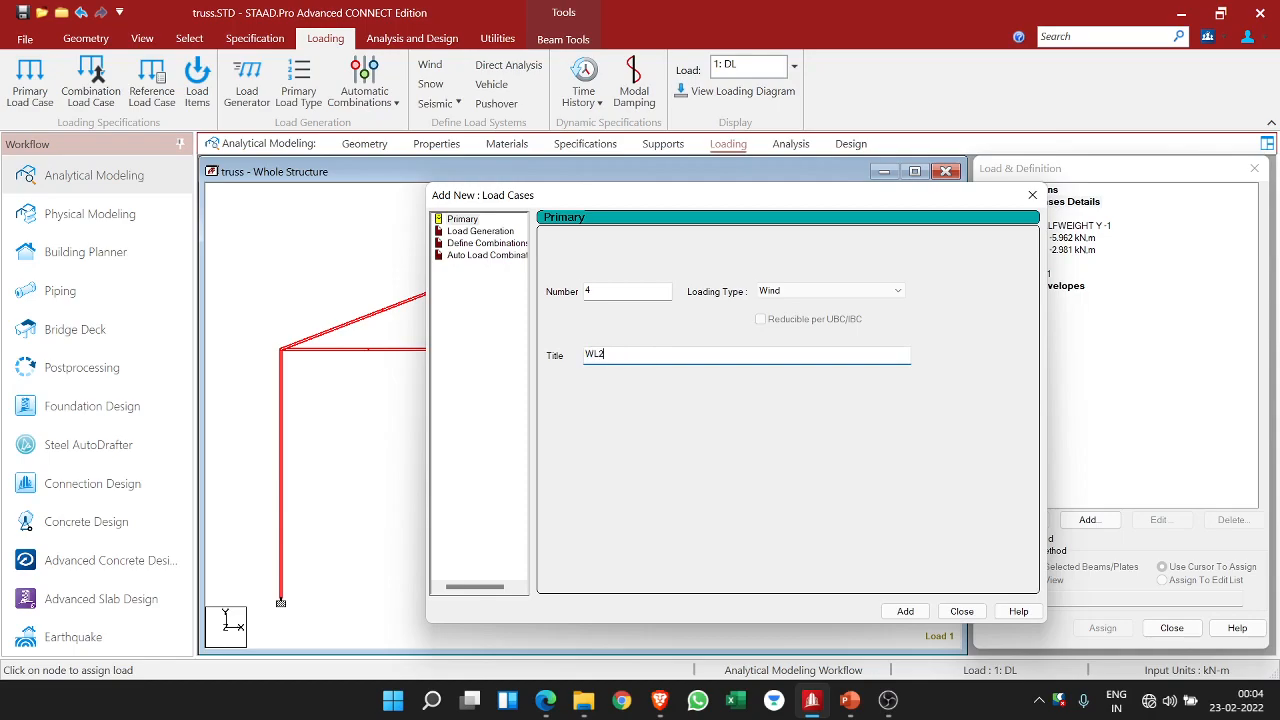
pyautogui.write('2')
pyautogui.click(905, 611)
pyautogui.moveTo(669, 357); pyautogui.dragTo(361, 363)
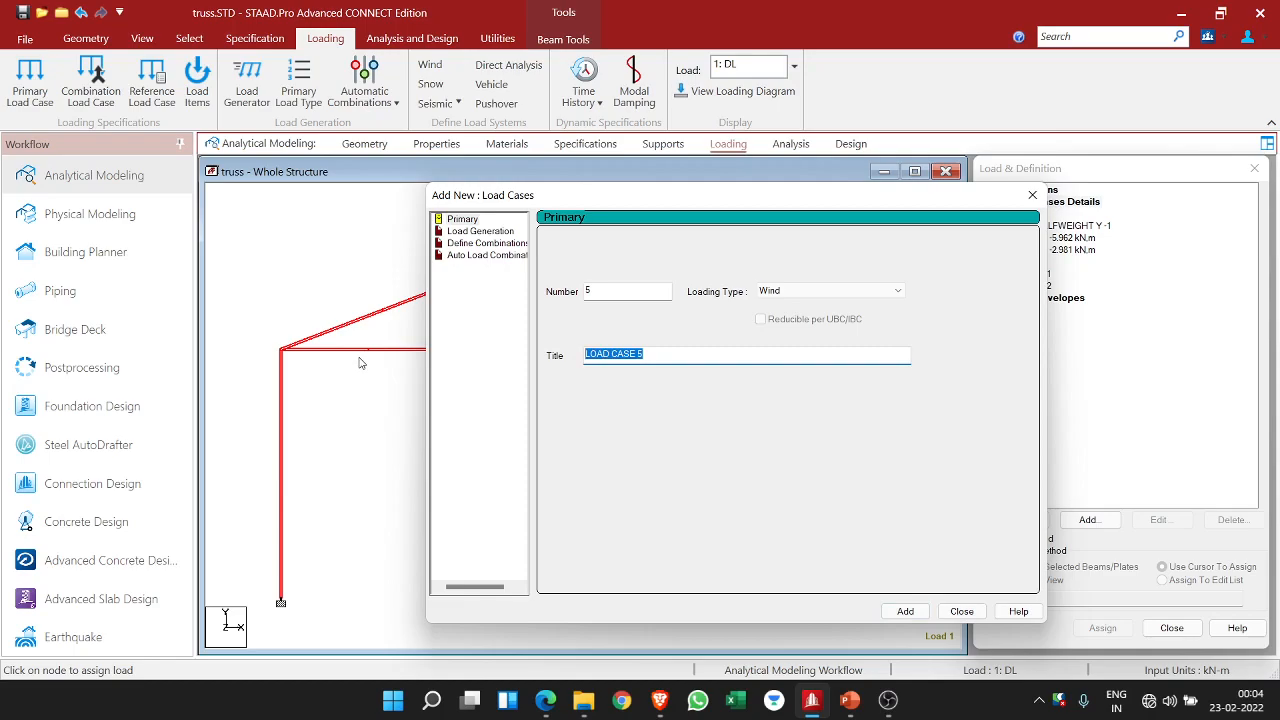
pyautogui.write('WL3')
pyautogui.click(905, 611)
pyautogui.moveTo(680, 360); pyautogui.dragTo(422, 352)
pyautogui.write('WL4')
pyautogui.click(912, 610)
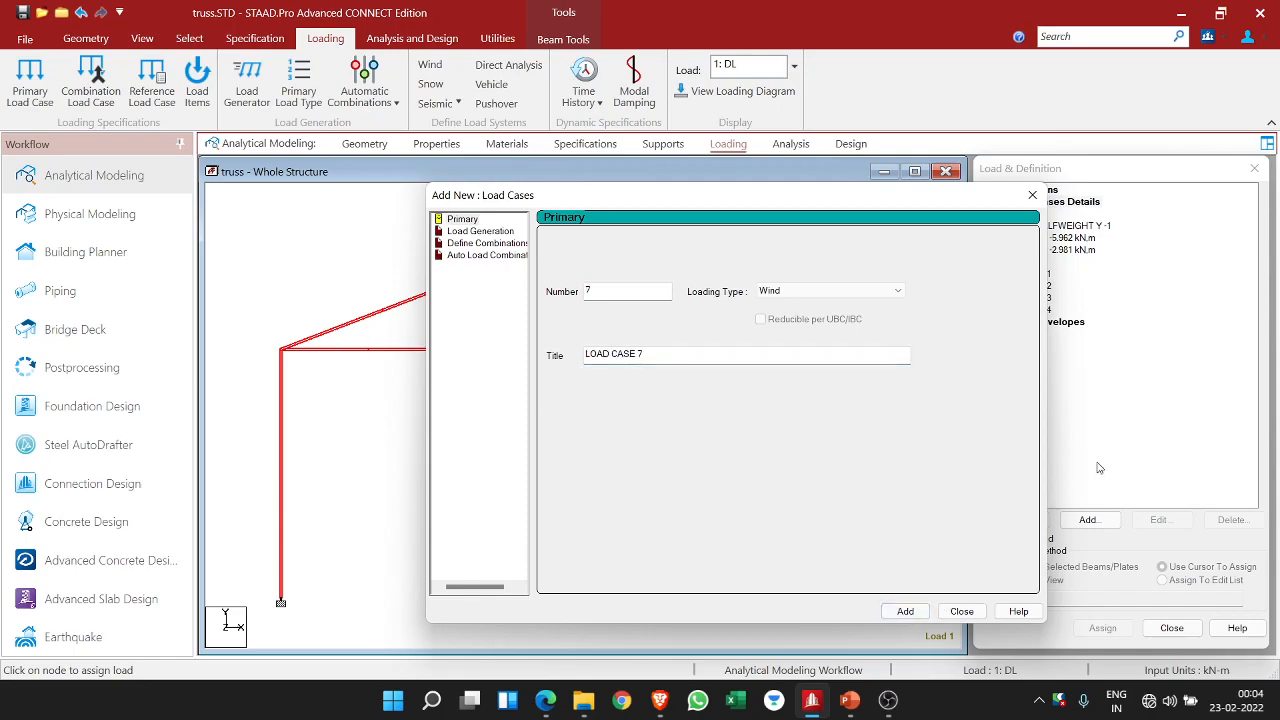
pyautogui.click(954, 613)
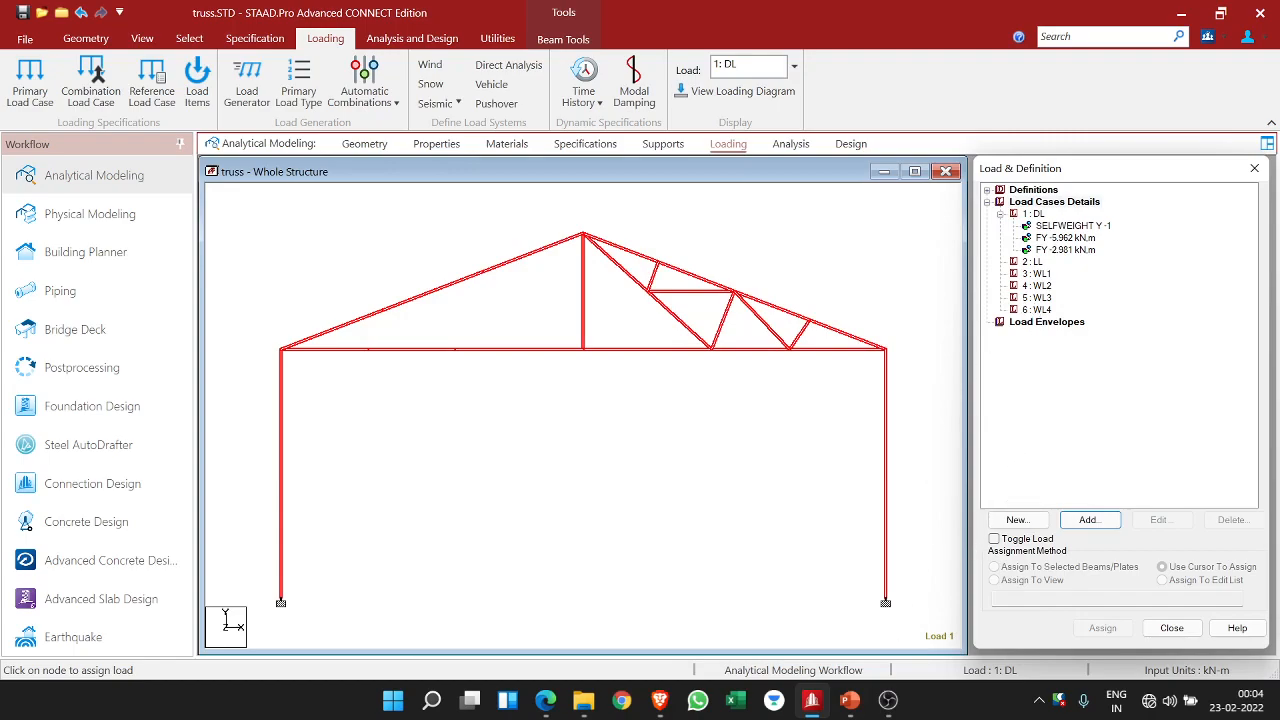
# - Switch to the wind load PDF in Microsoft Edge and check the Case 1 and Case 2 truss node loads
pyautogui.moveTo(850, 708)
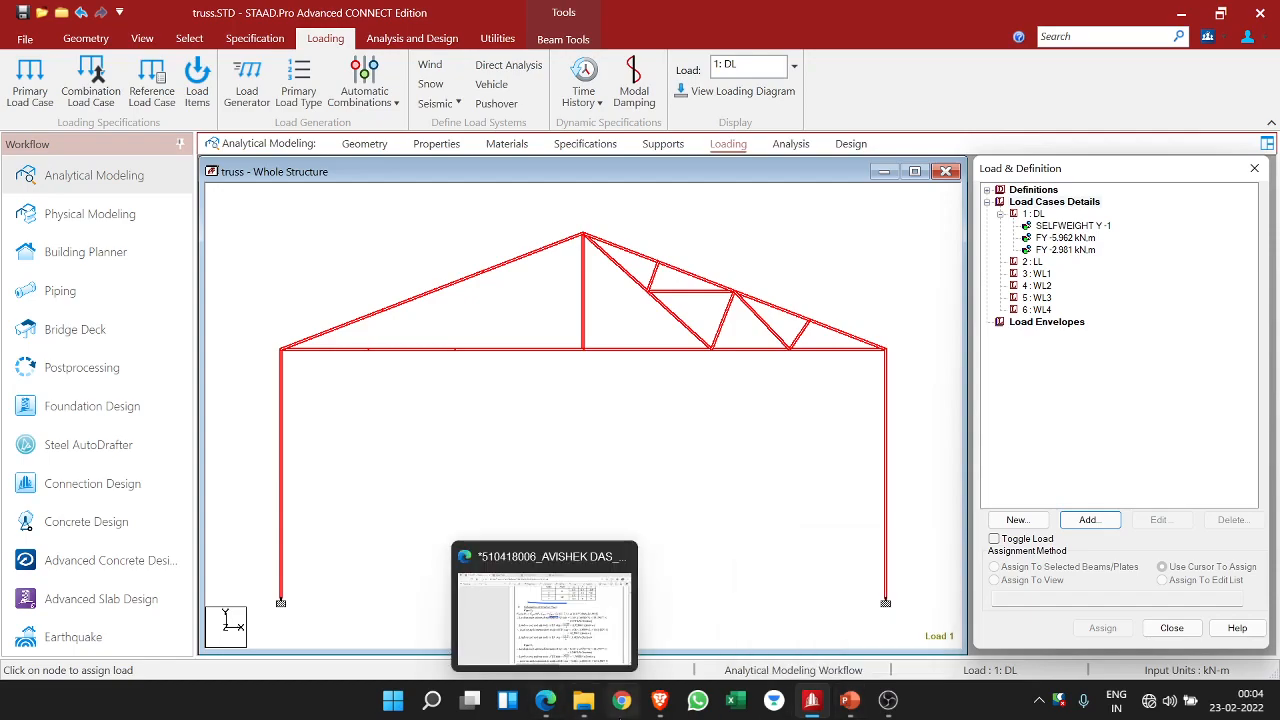
pyautogui.click(548, 708)
pyautogui.scroll(-1, 818, 548)
pyautogui.scroll(1, 818, 548)
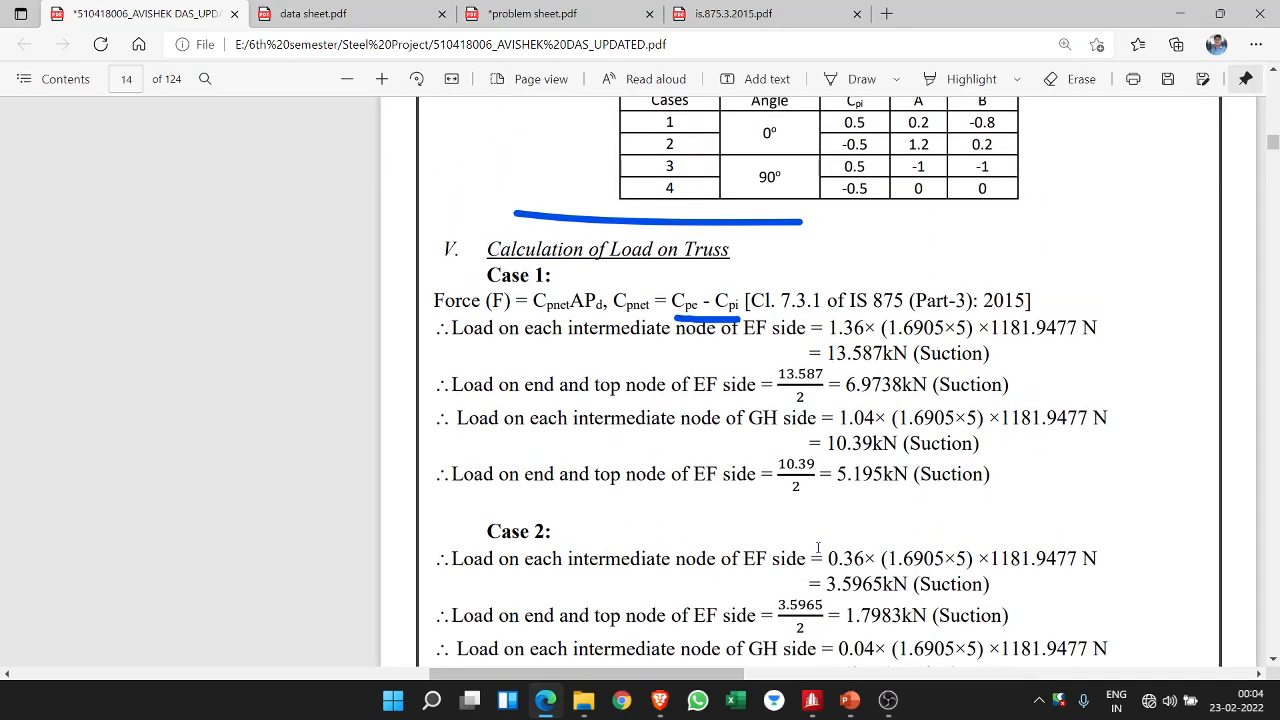
pyautogui.scroll(-1, 868, 543)
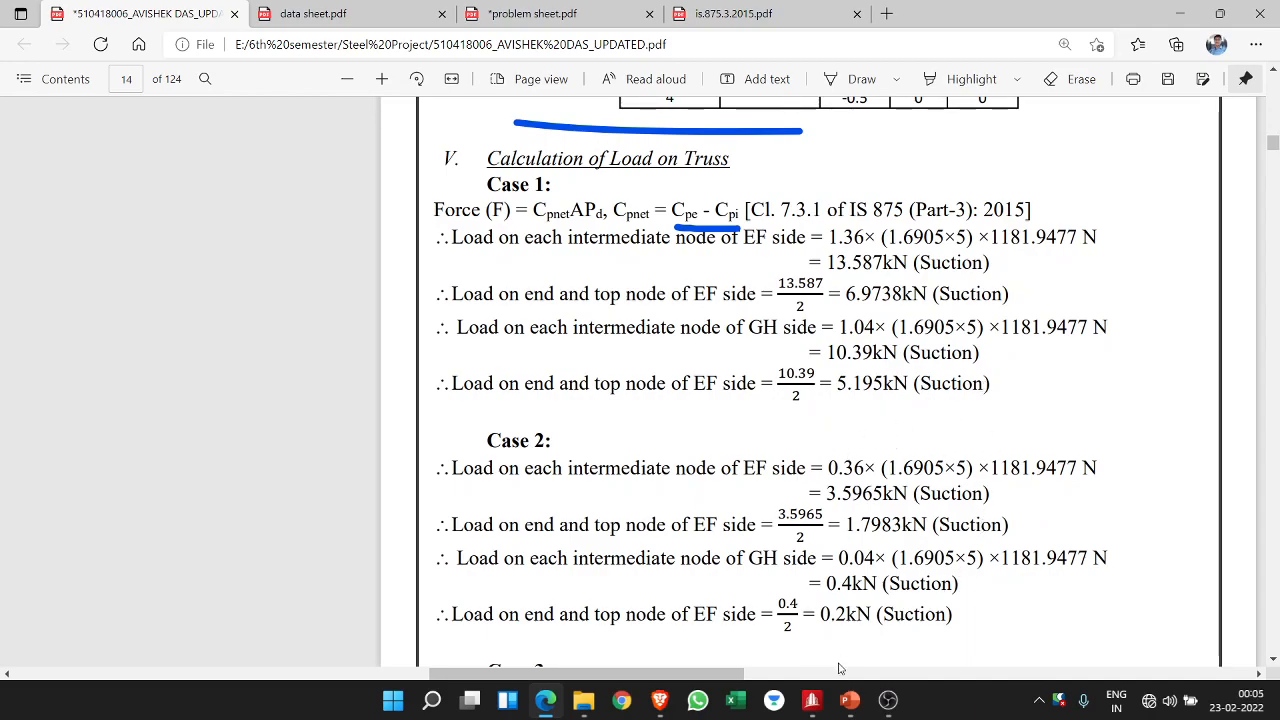
# - Switch back to STAAD.Pro and go through the live load case LL and wind load cases WL1 to WL4
pyautogui.click(811, 700)
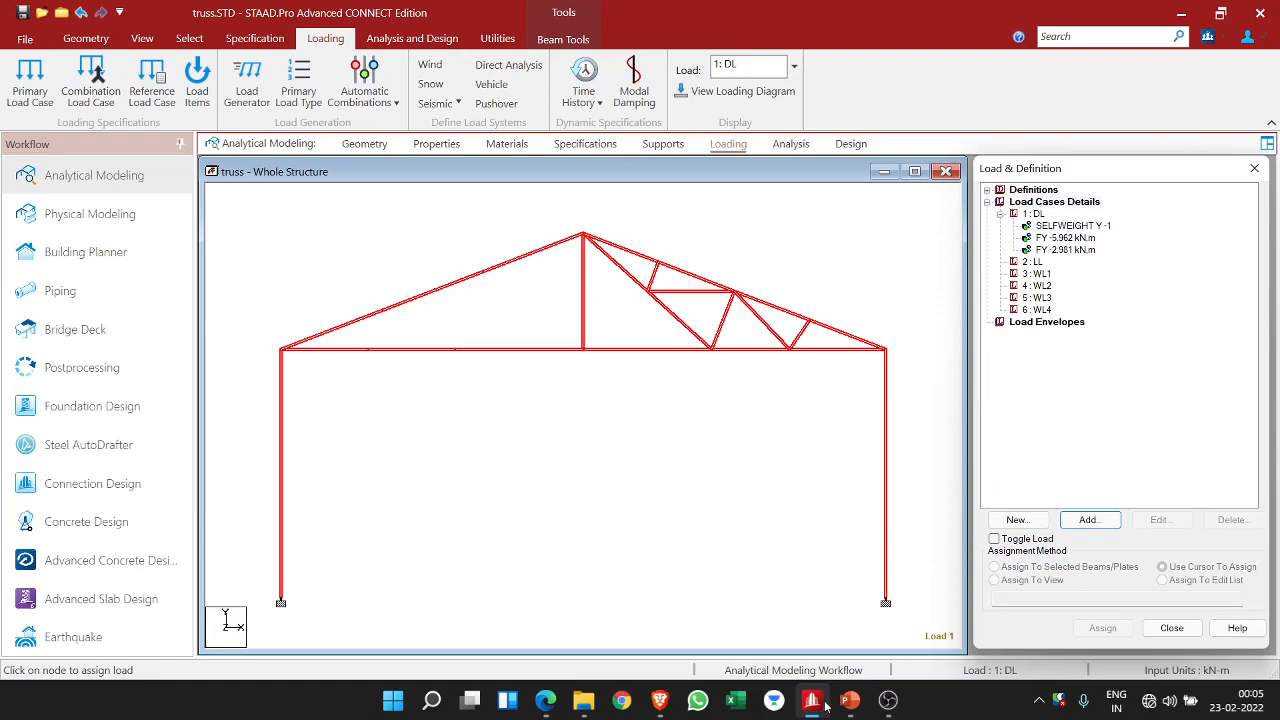
pyautogui.click(1022, 286)
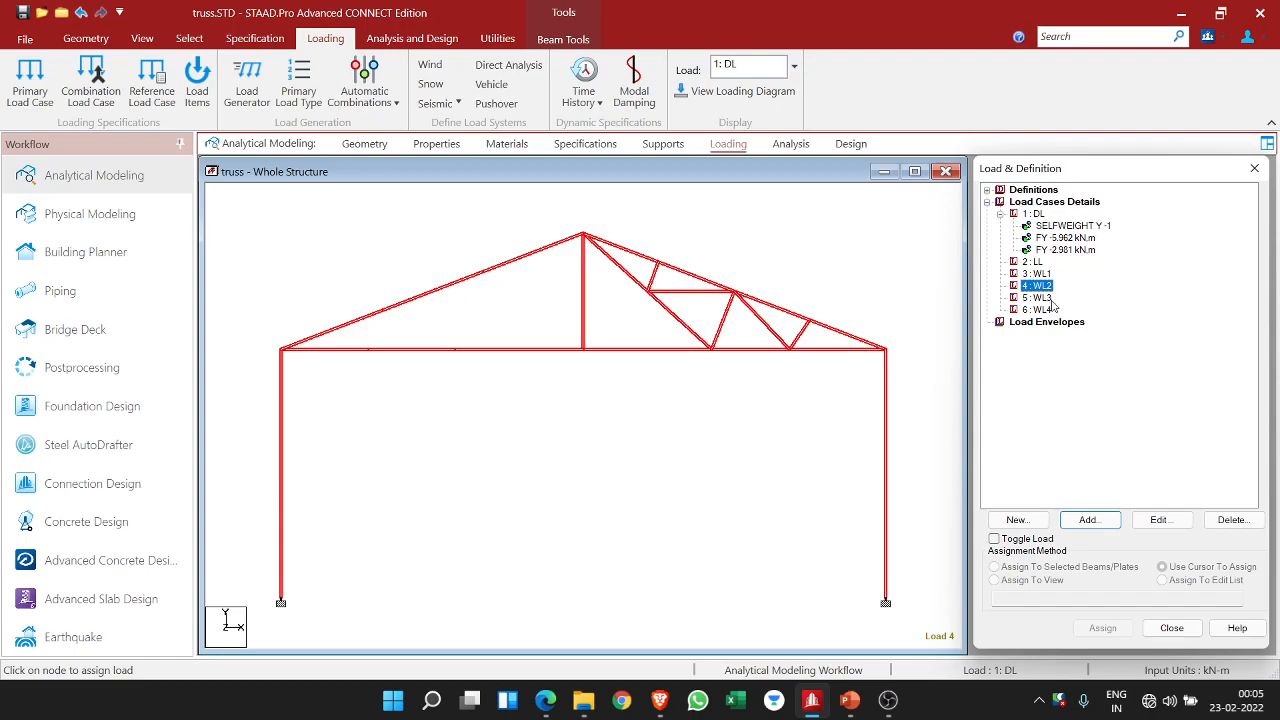
pyautogui.click(1047, 300)
pyautogui.click(1048, 311)
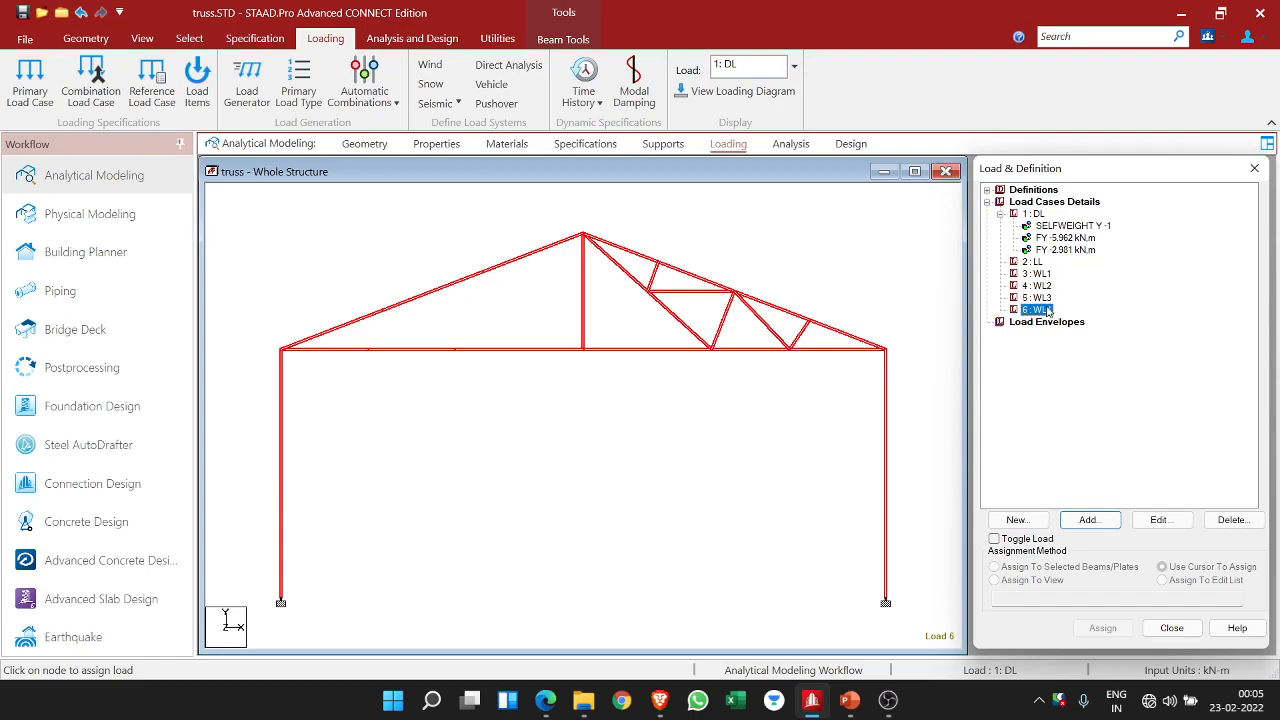
pyautogui.click(1043, 274)
pyautogui.click(1045, 286)
pyautogui.click(1045, 298)
pyautogui.click(1043, 262)
pyautogui.click(1045, 287)
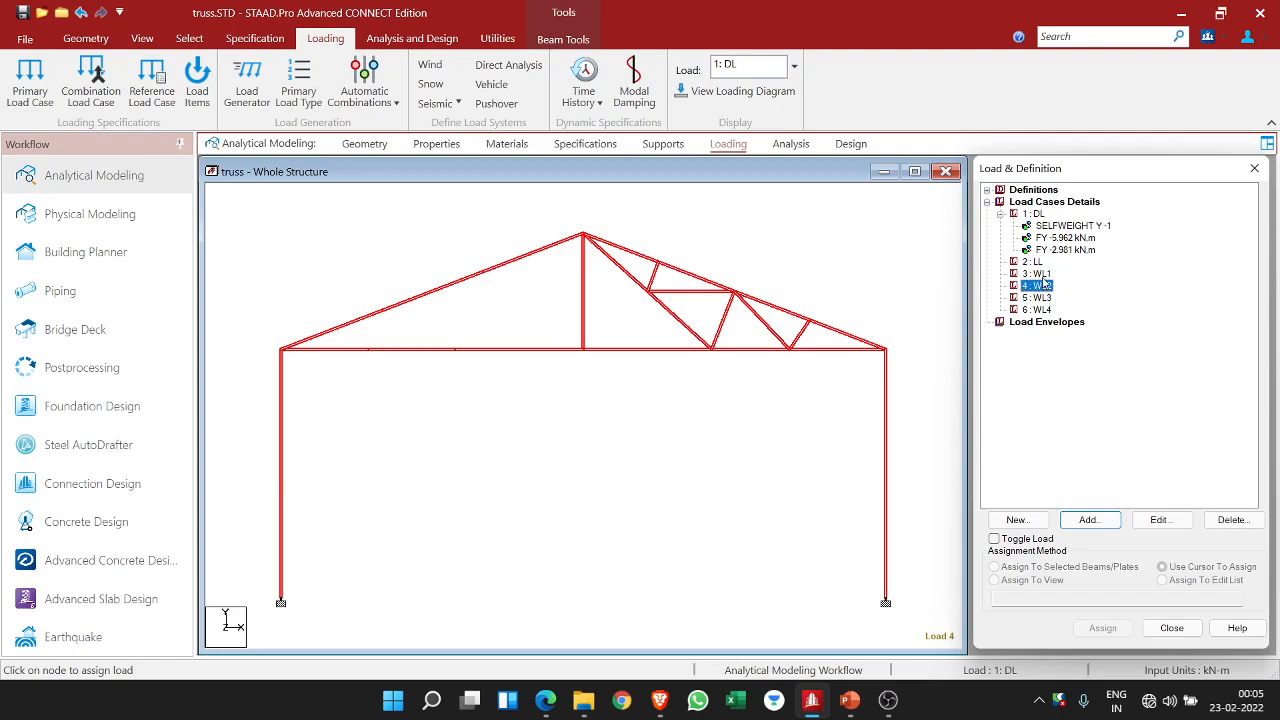
pyautogui.click(1033, 263)
# - Open the steel design settings for the whole structure and set the current code to IS800 2007 LSD
pyautogui.click(800, 147)
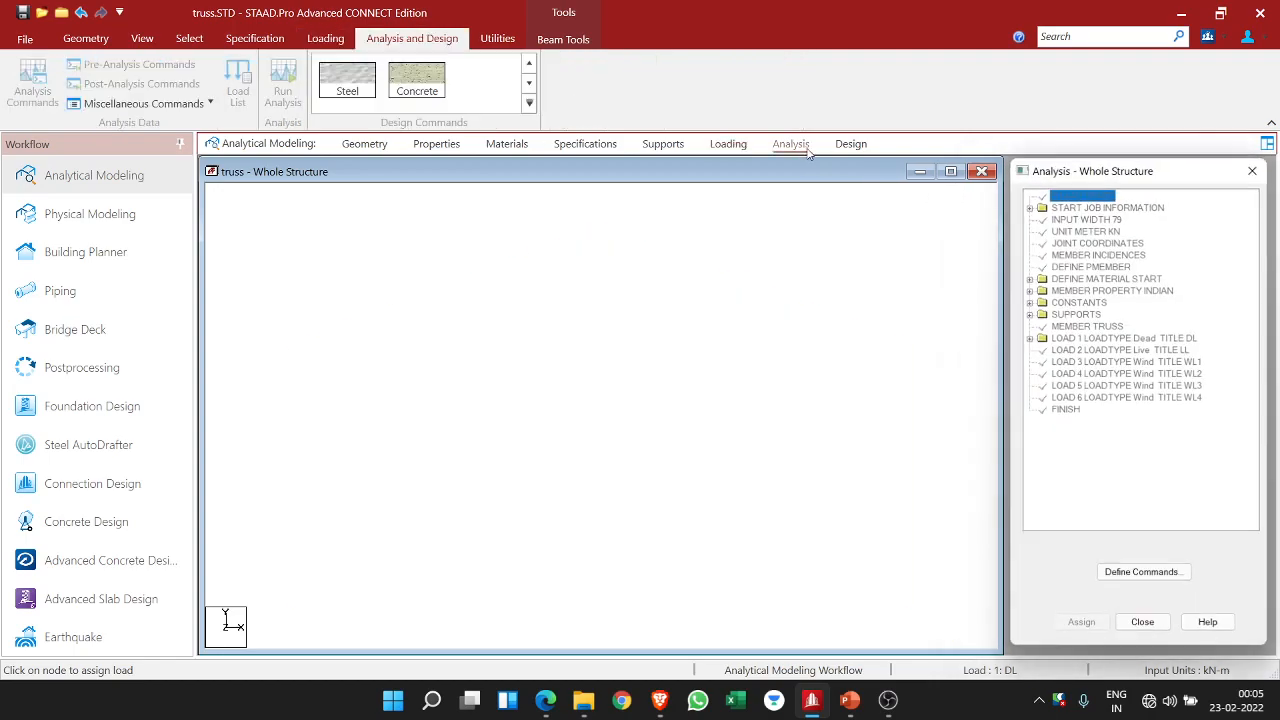
pyautogui.click(333, 97)
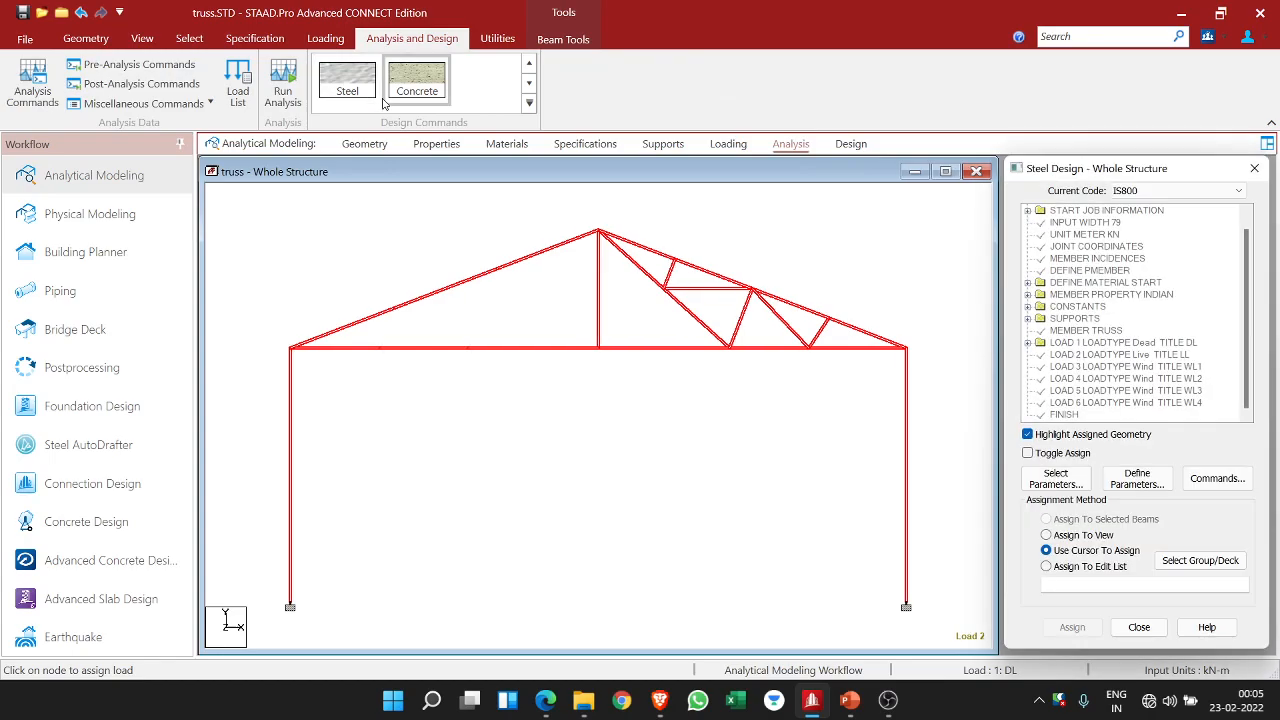
pyautogui.click(1175, 190)
pyautogui.scroll(4, 1173, 347)
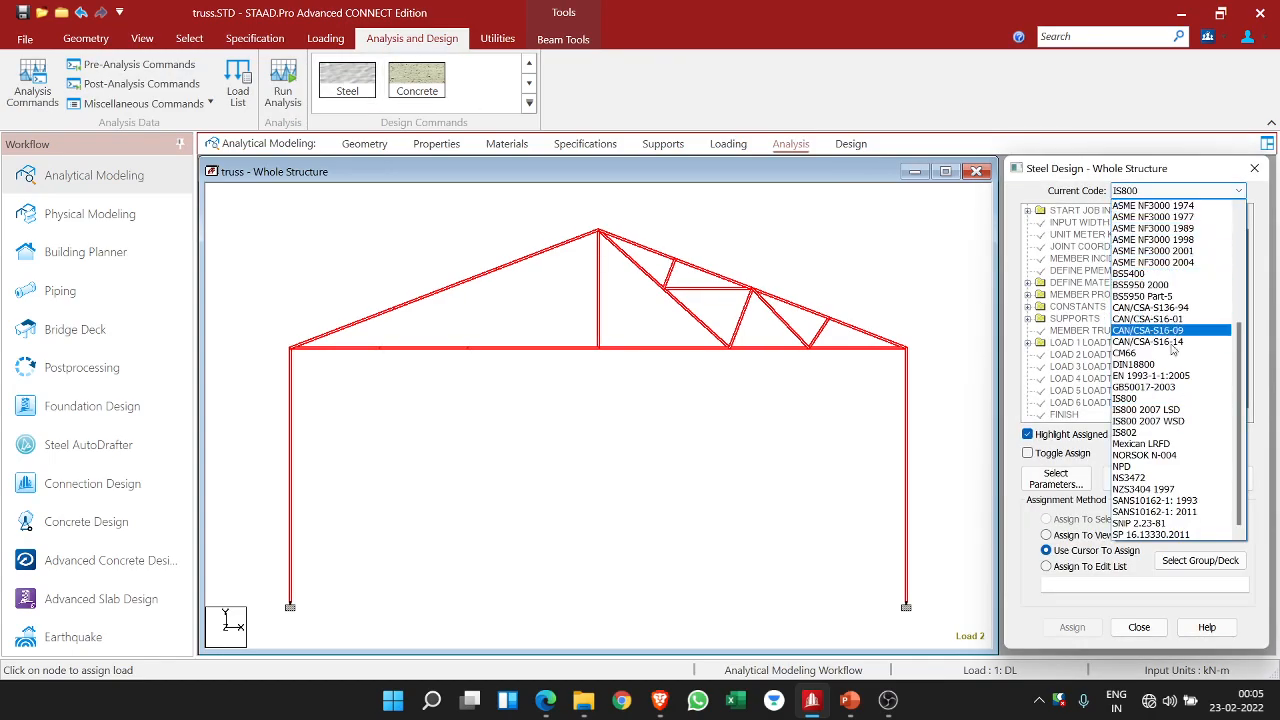
pyautogui.click(1155, 409)
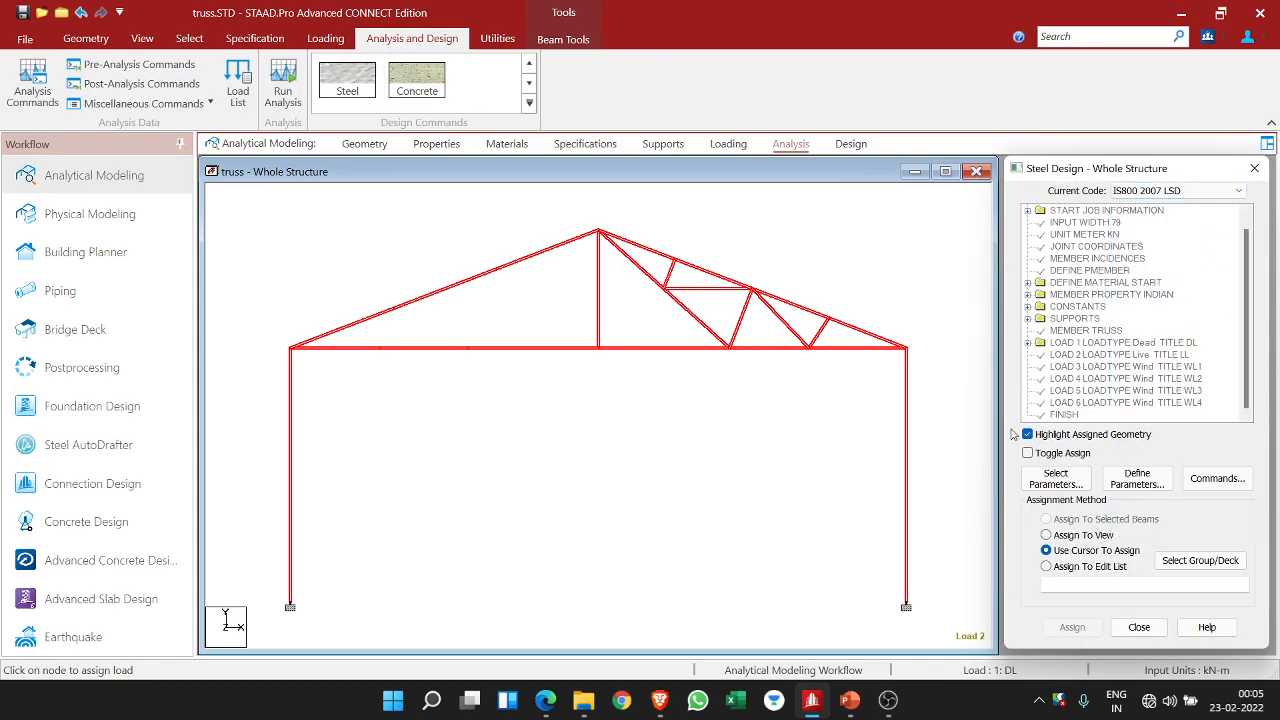
# - Add a Perform Analysis command with the print option All
pyautogui.click(40, 117)
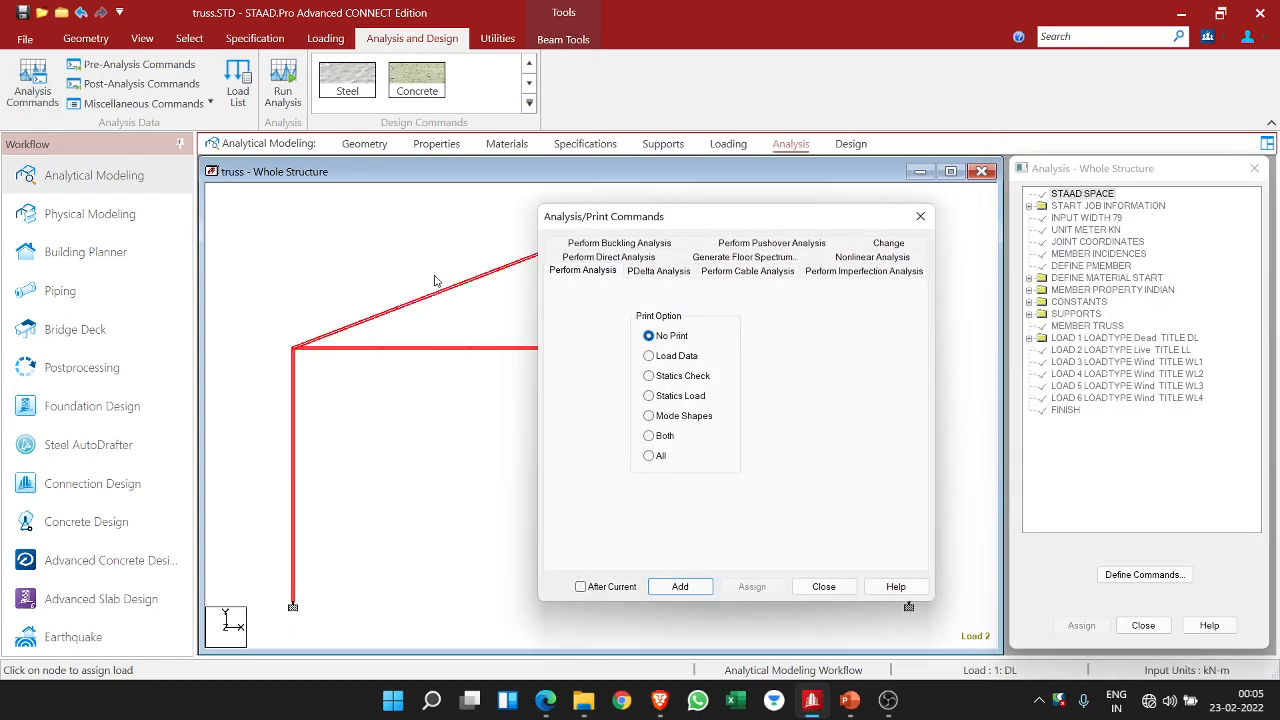
pyautogui.click(649, 456)
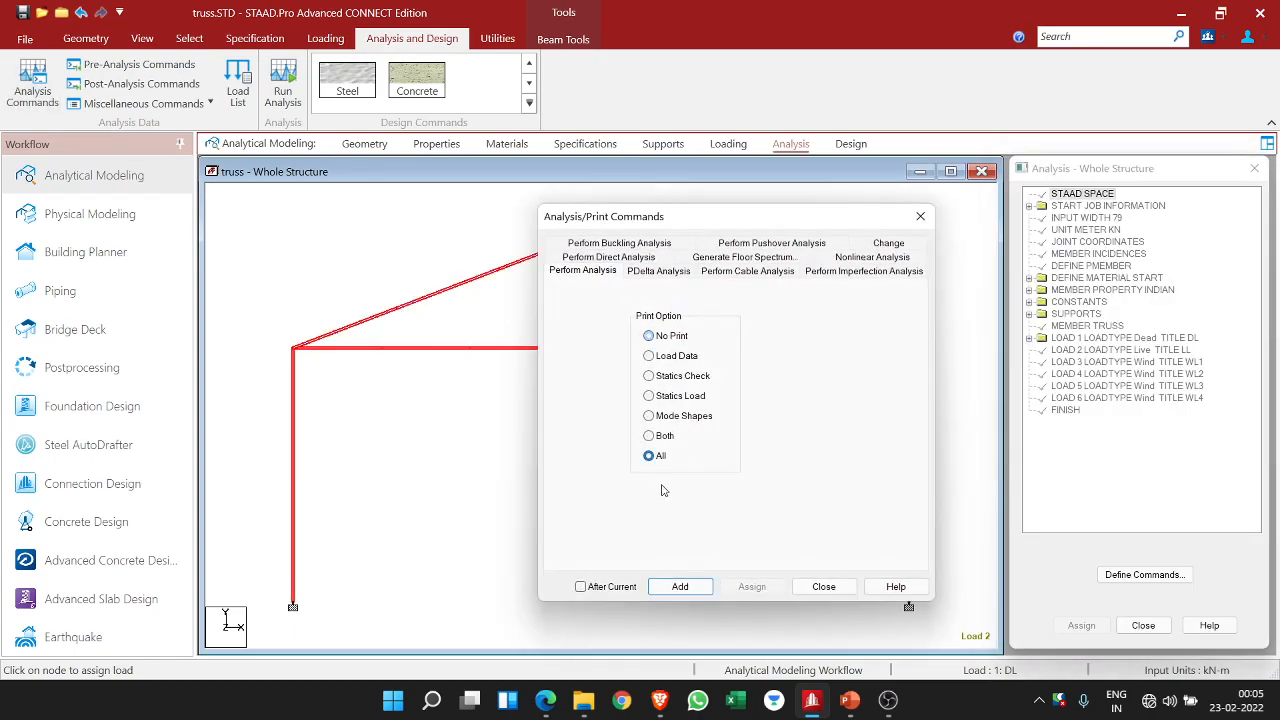
pyautogui.click(677, 587)
pyautogui.click(823, 587)
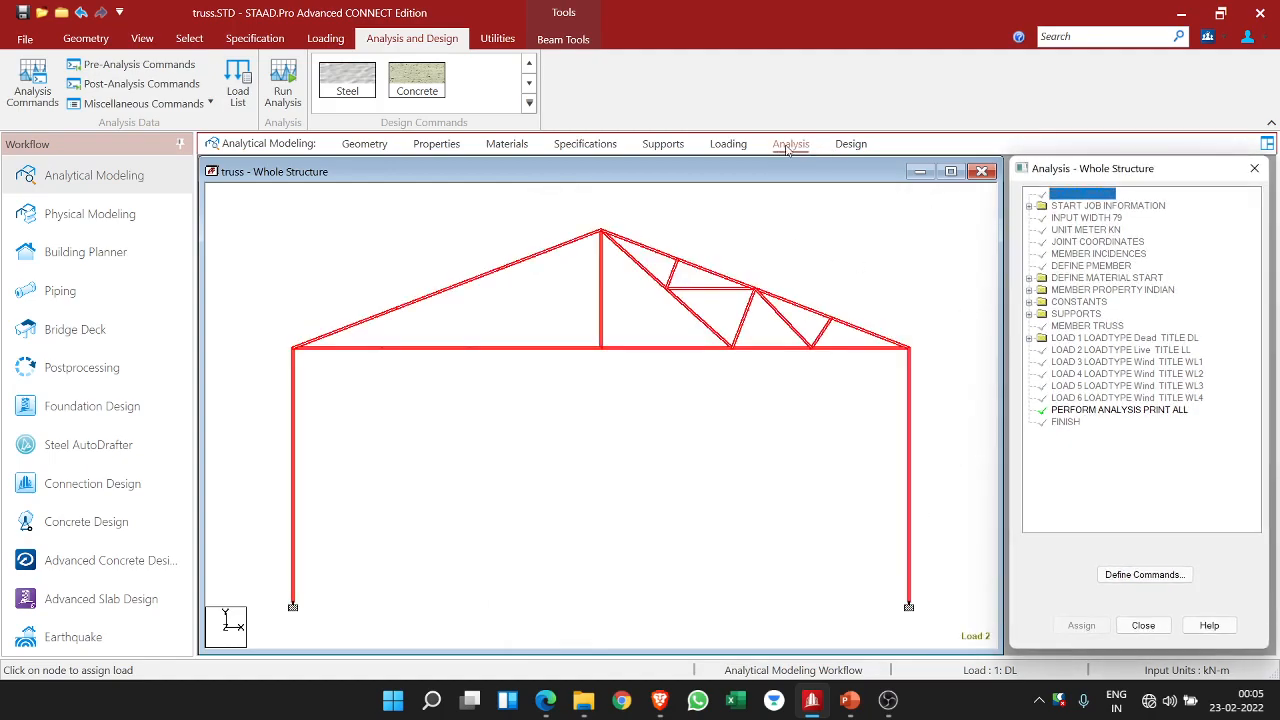
# - Look through the available steel design parameters for the IS800 code
pyautogui.click(356, 80)
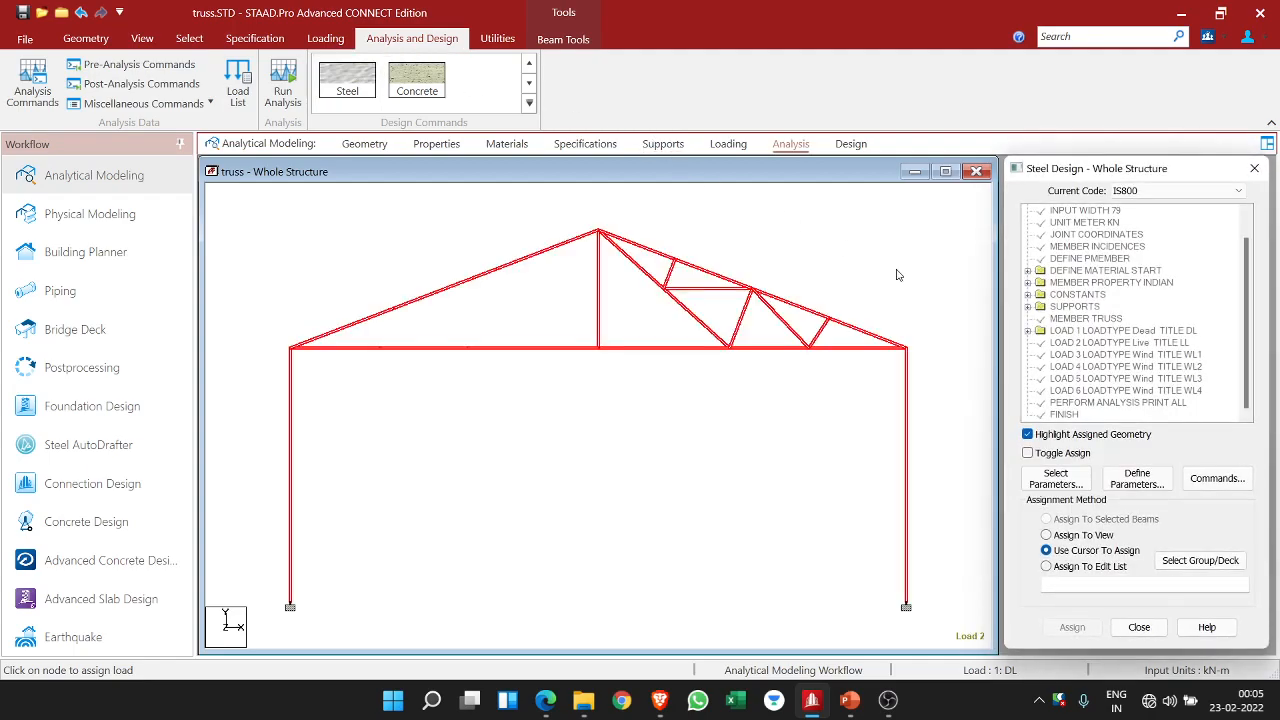
pyautogui.click(1150, 484)
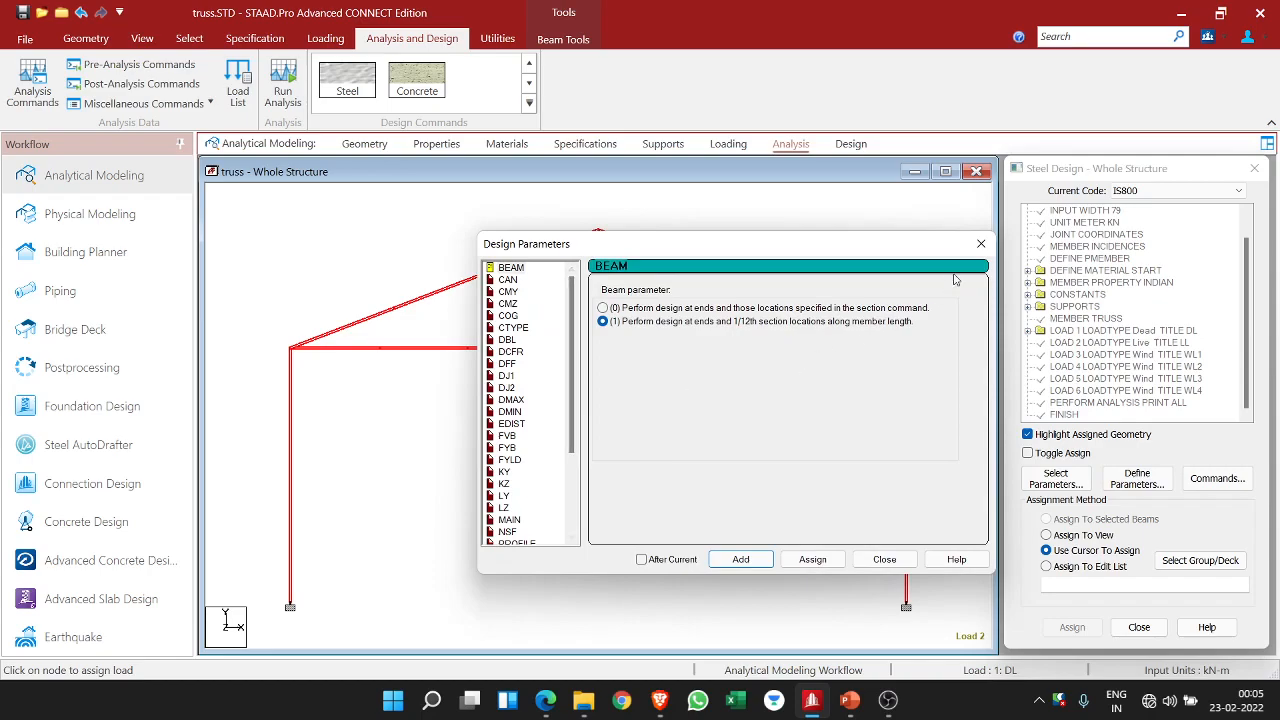
pyautogui.click(982, 248)
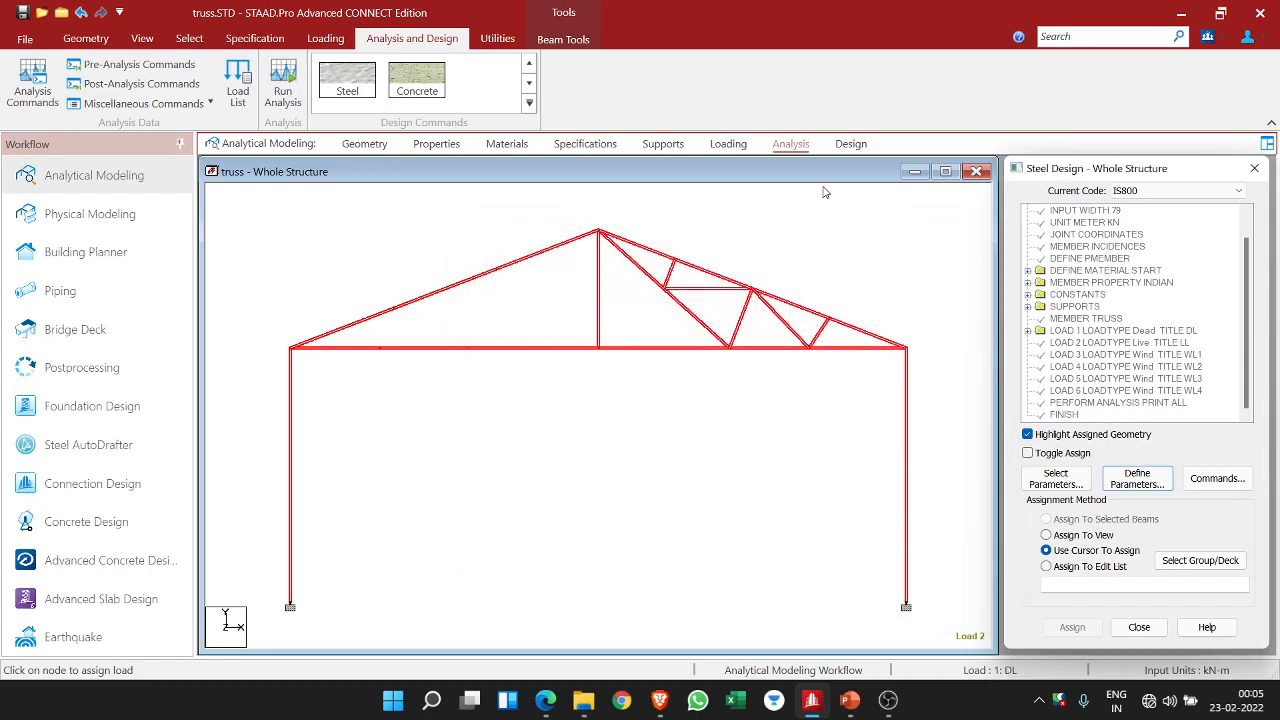
pyautogui.click(347, 80)
pyautogui.click(1140, 480)
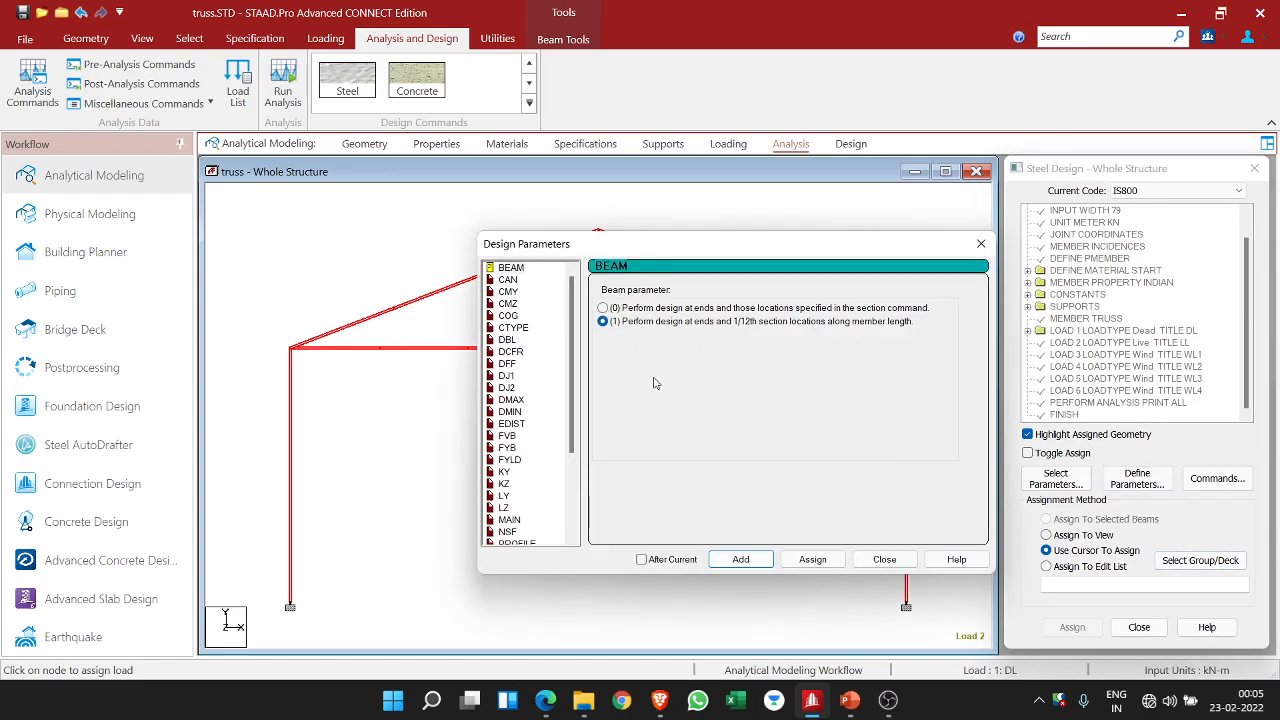
pyautogui.scroll(-3, 546, 412)
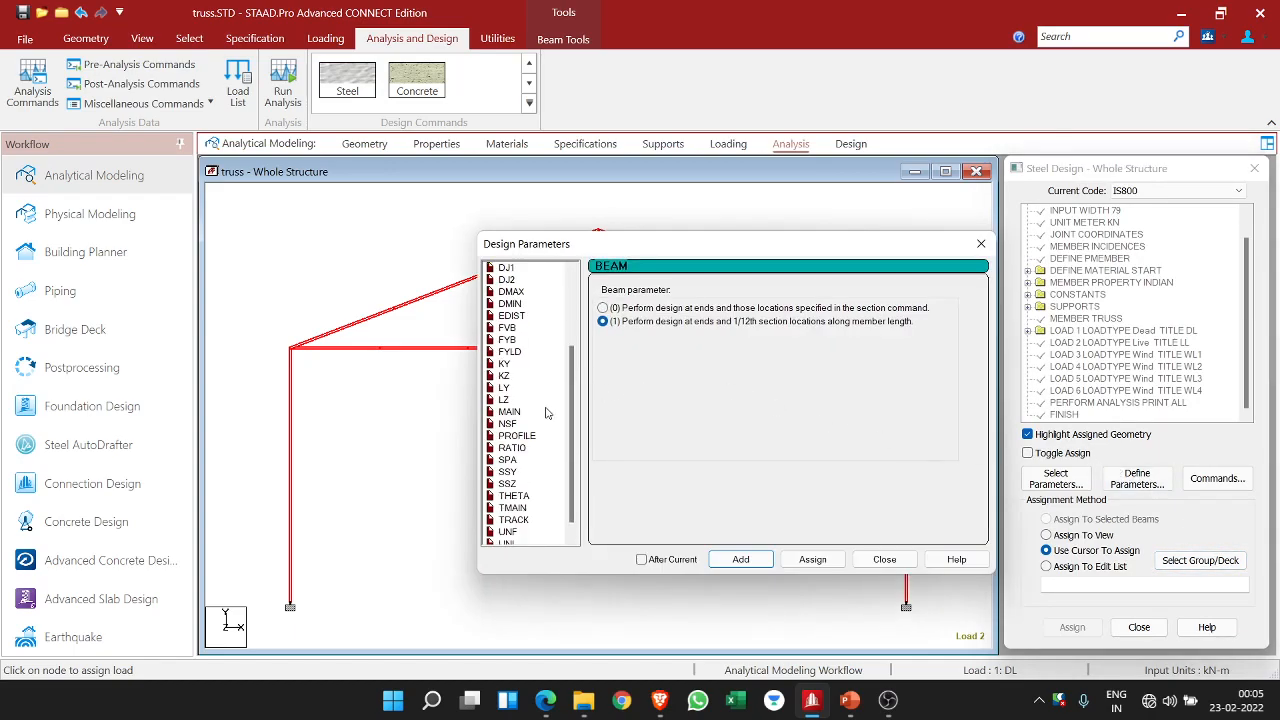
pyautogui.scroll(3, 546, 427)
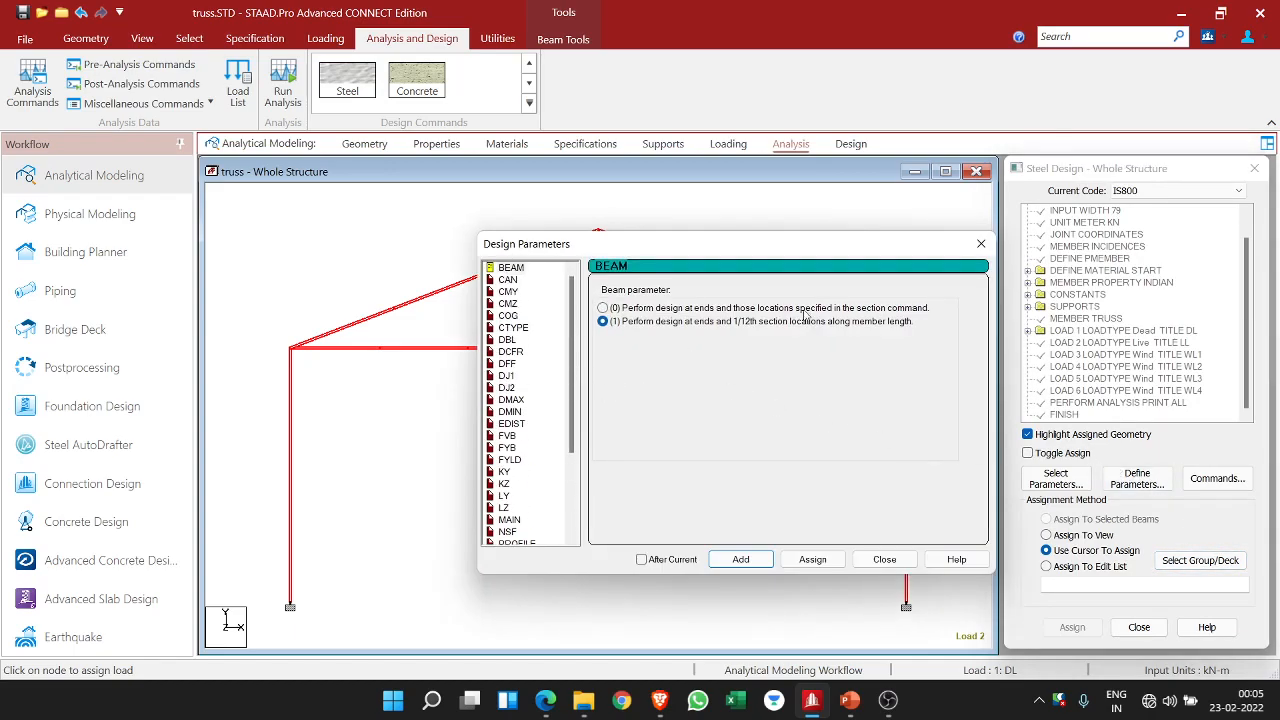
pyautogui.click(981, 243)
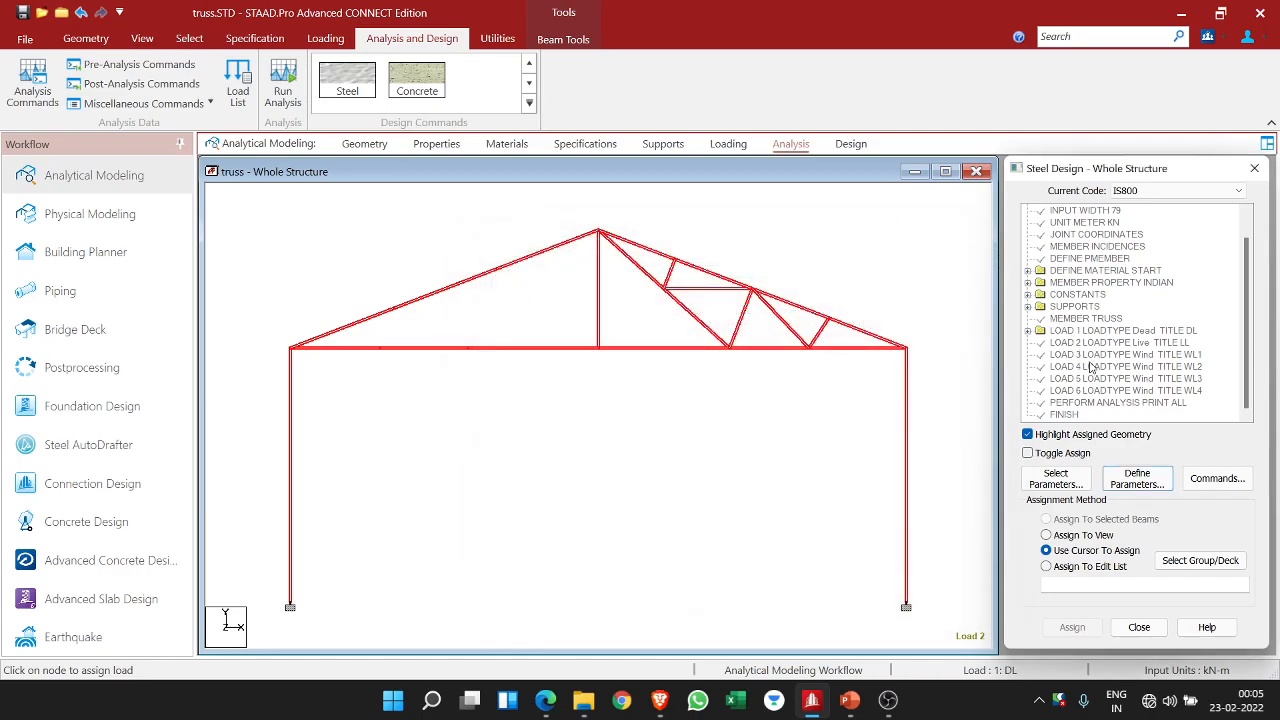
# - Add a second Perform Analysis command with the print option All and select that entry in the command list
pyautogui.click(40, 95)
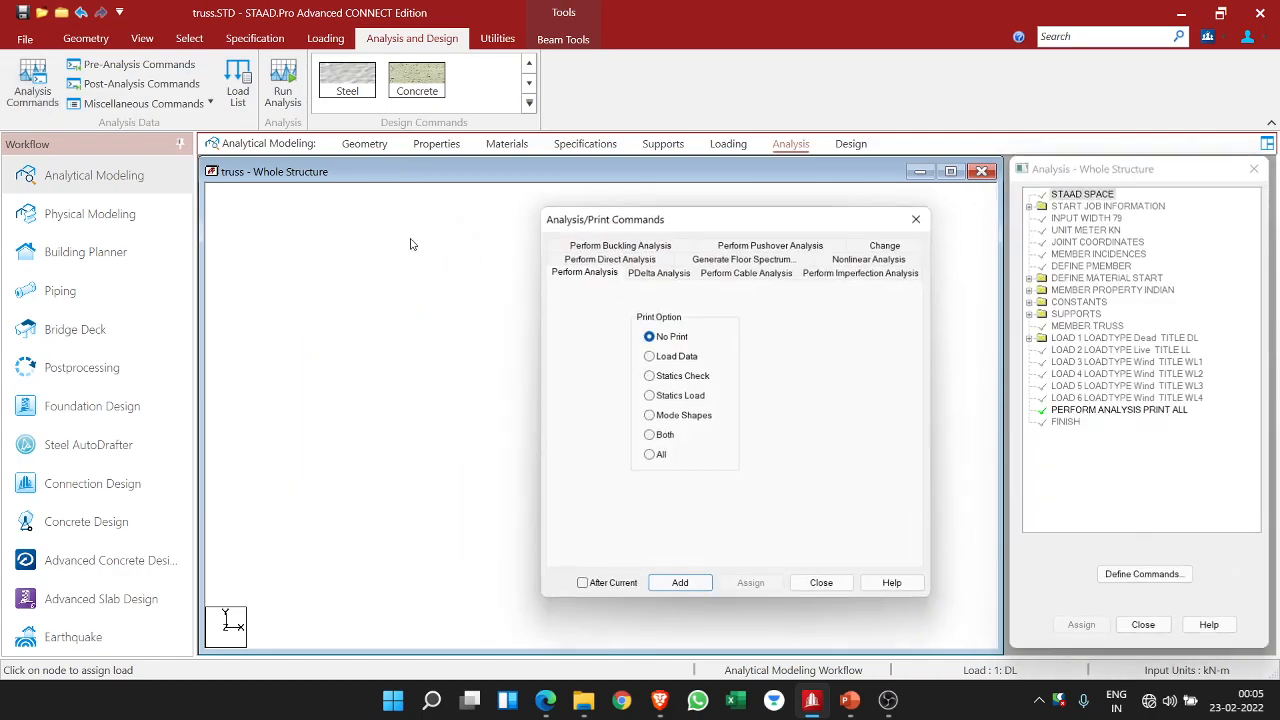
pyautogui.click(650, 456)
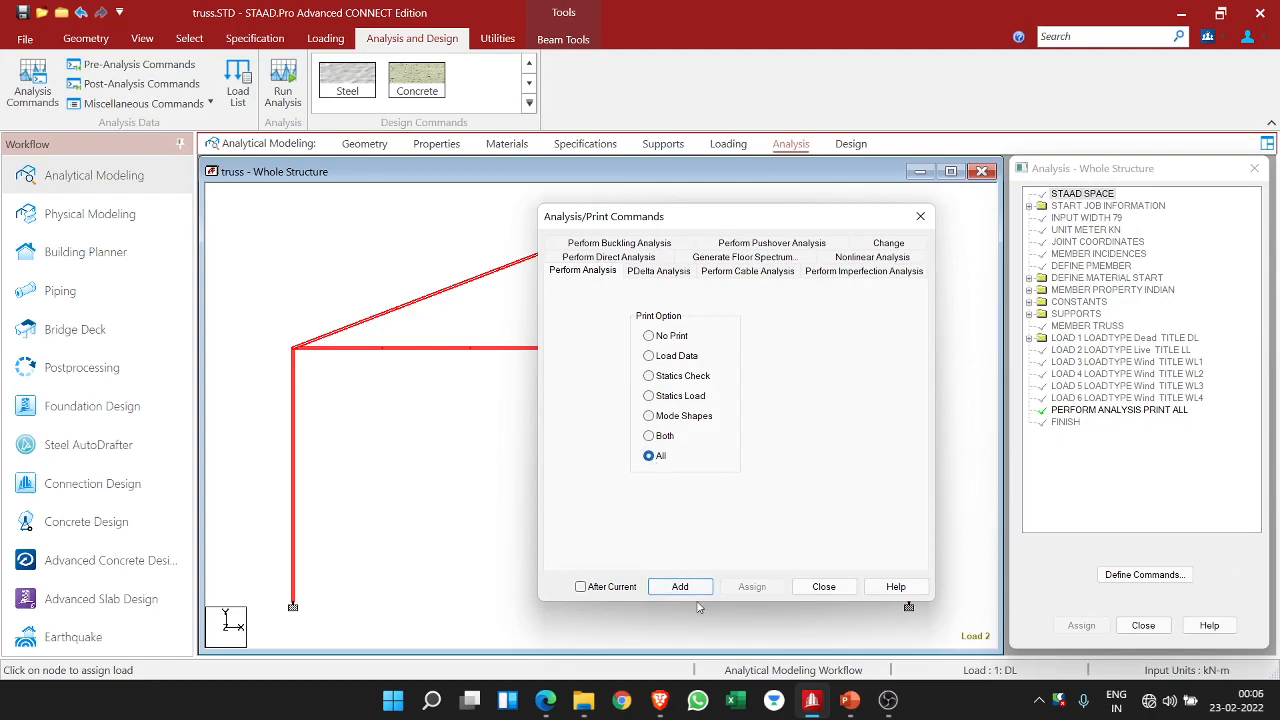
pyautogui.click(682, 586)
pyautogui.click(823, 587)
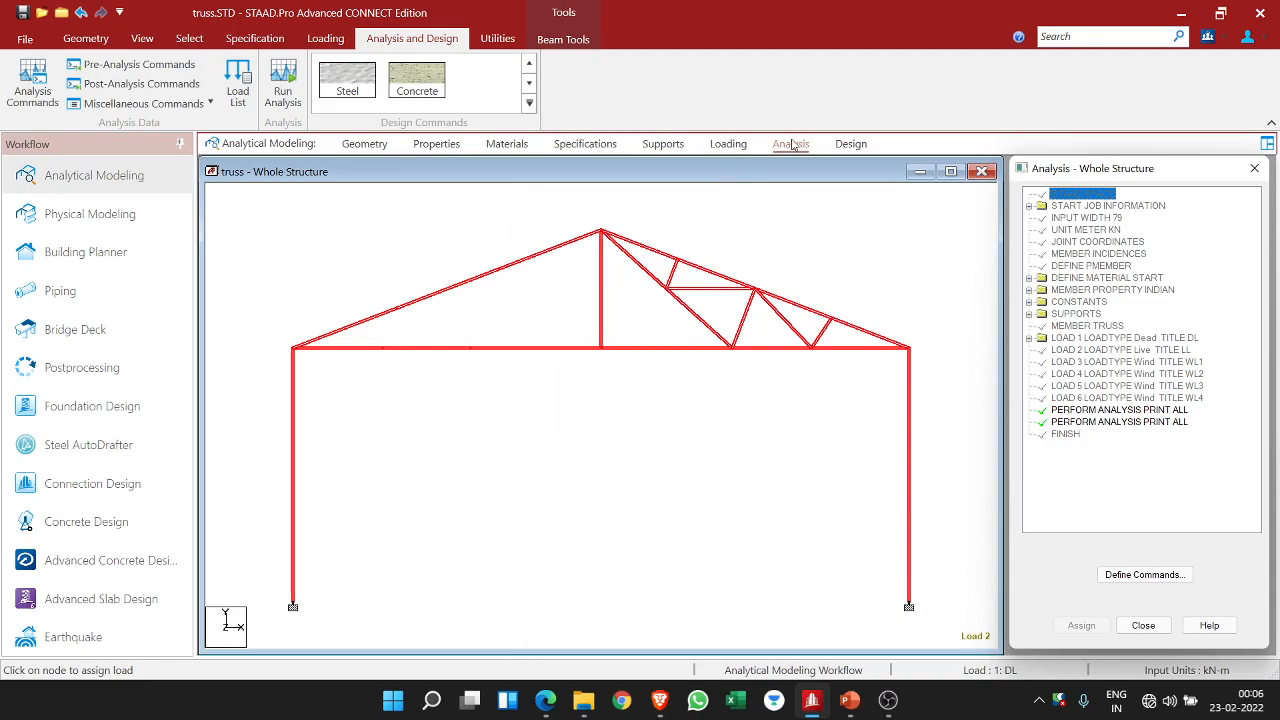
pyautogui.click(1176, 580)
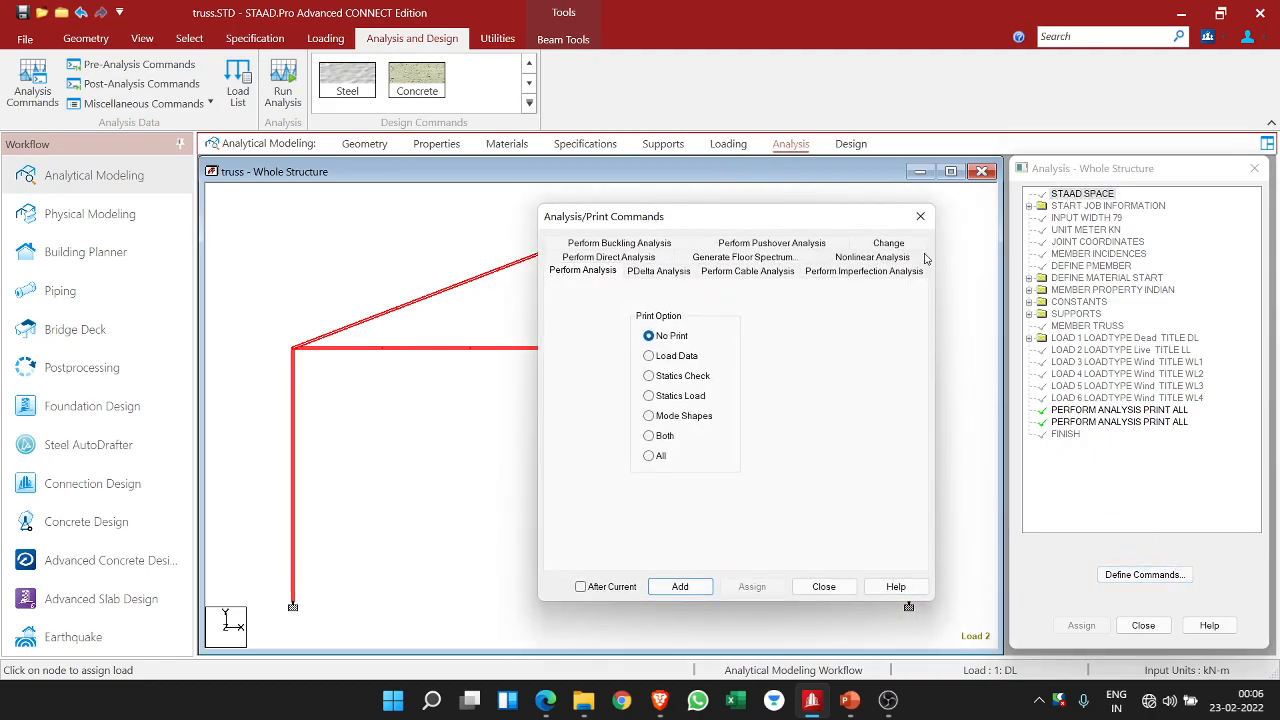
pyautogui.click(921, 218)
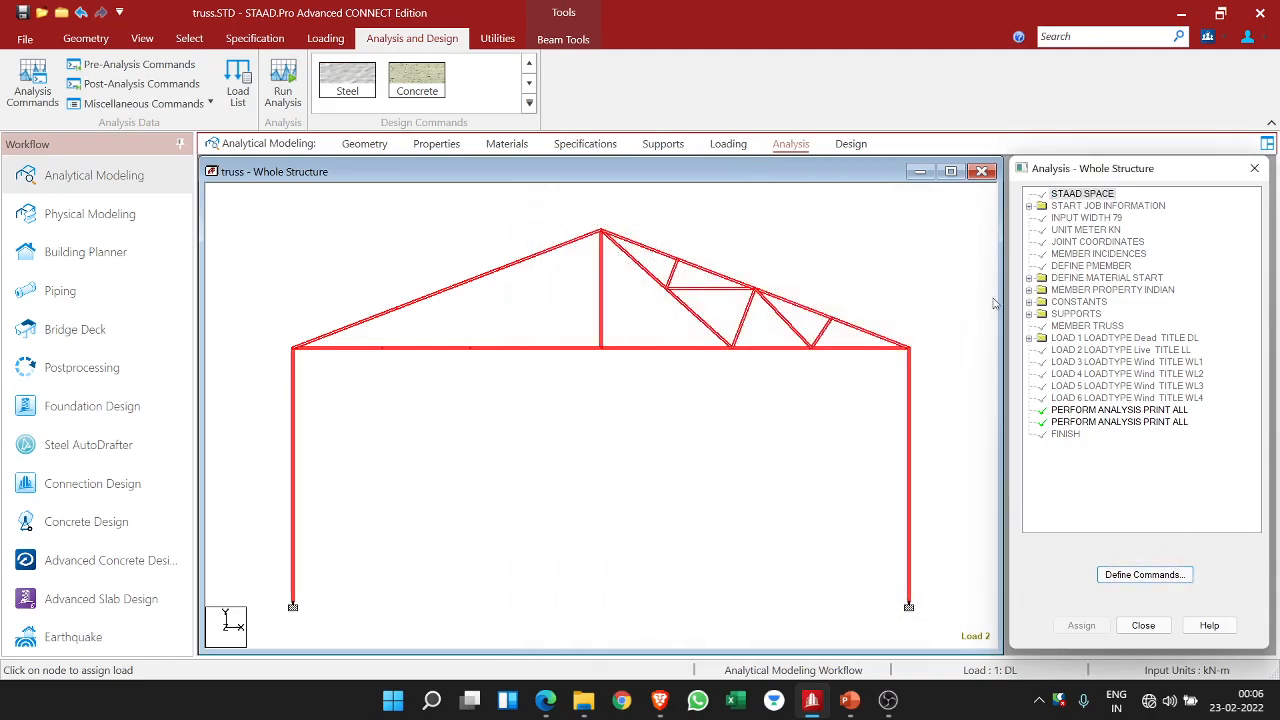
pyautogui.click(1100, 424)
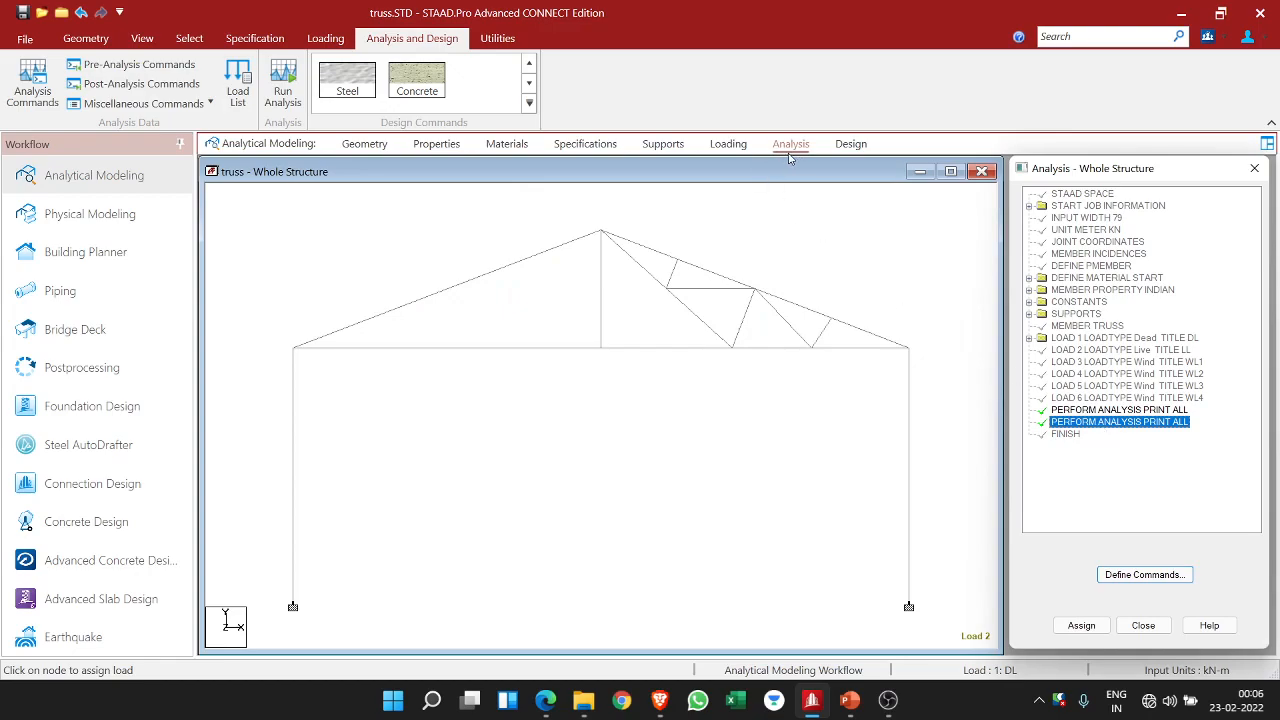
# - Check the steel design commands, including CHECK CODE, and the BEAM parameter options for IS800
pyautogui.click(364, 100)
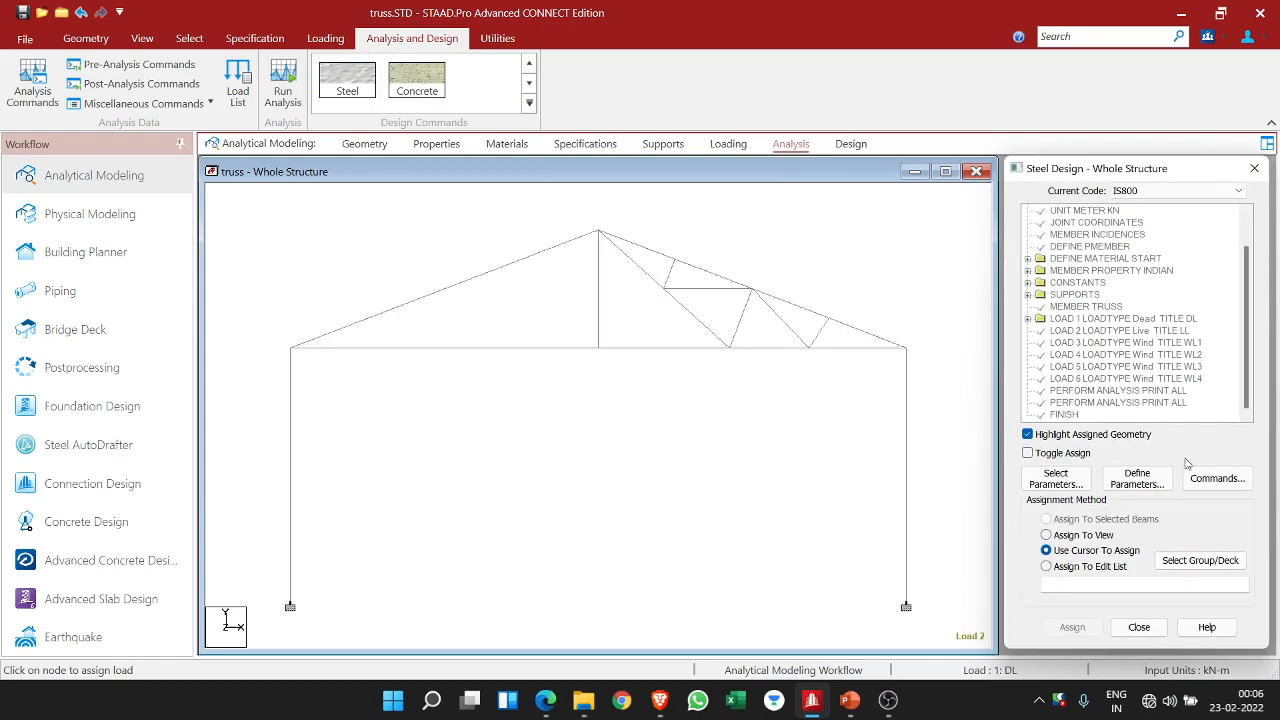
pyautogui.click(1215, 484)
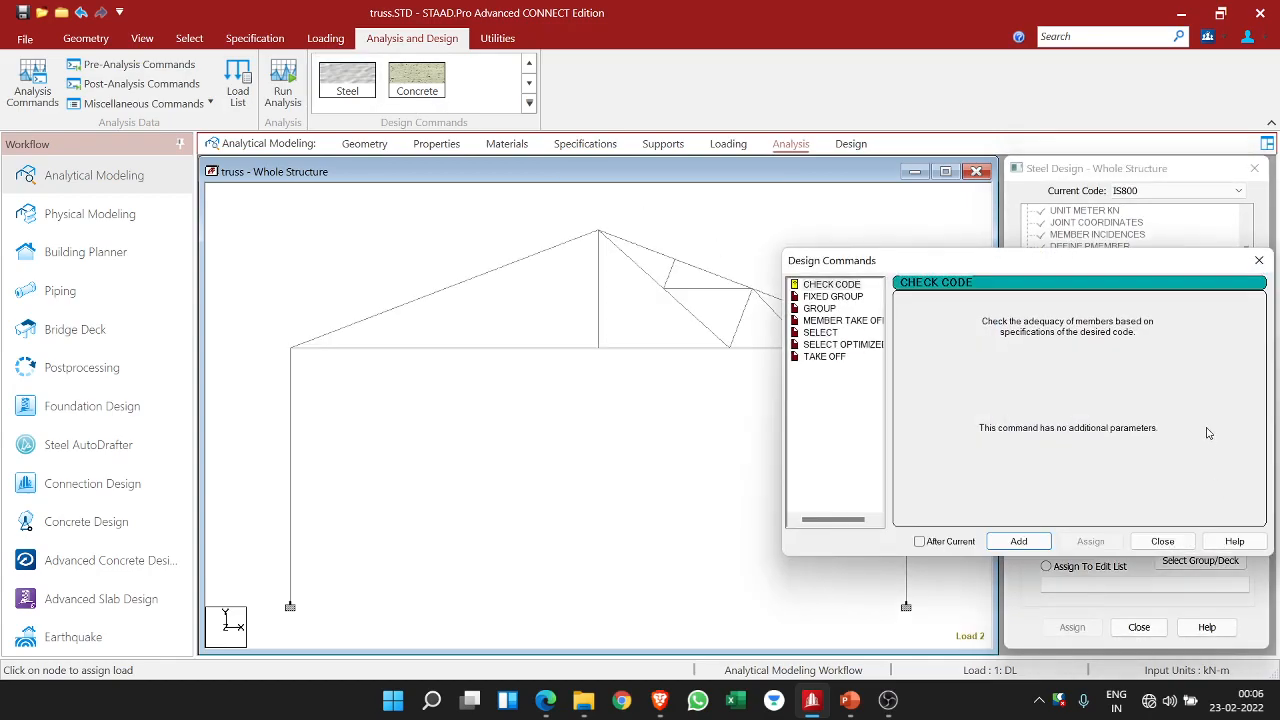
pyautogui.click(1259, 260)
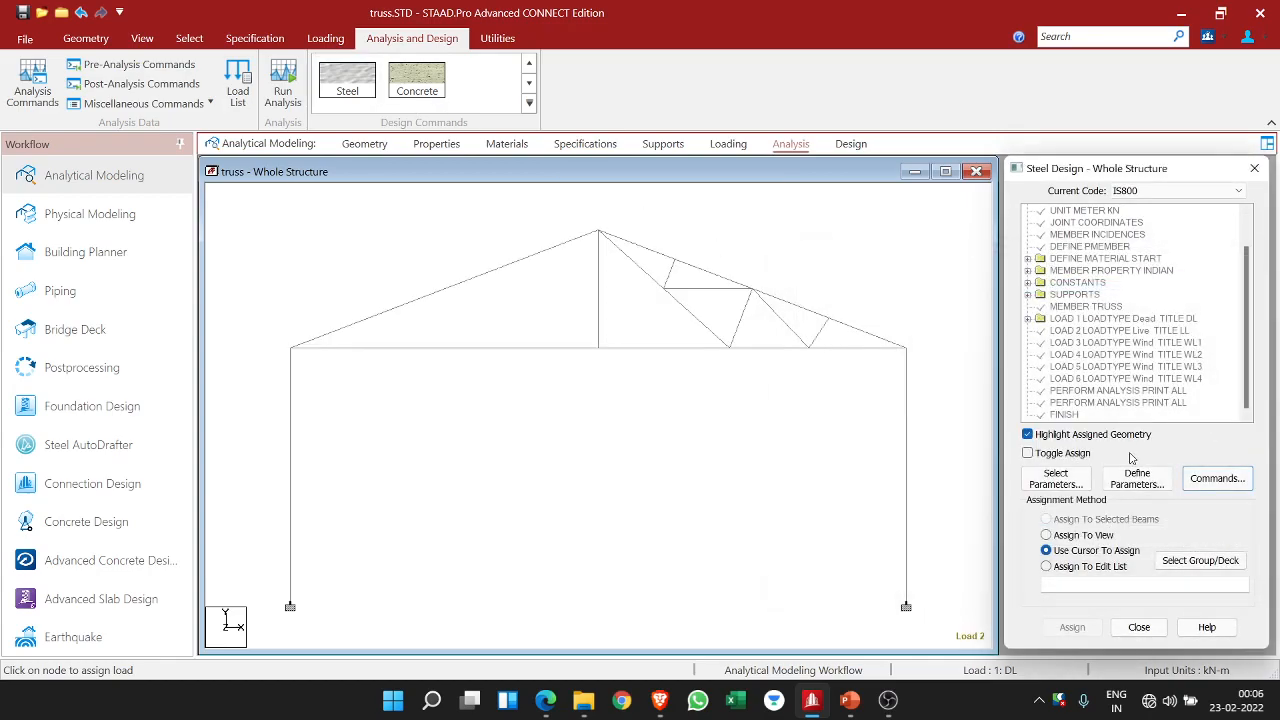
pyautogui.click(1137, 478)
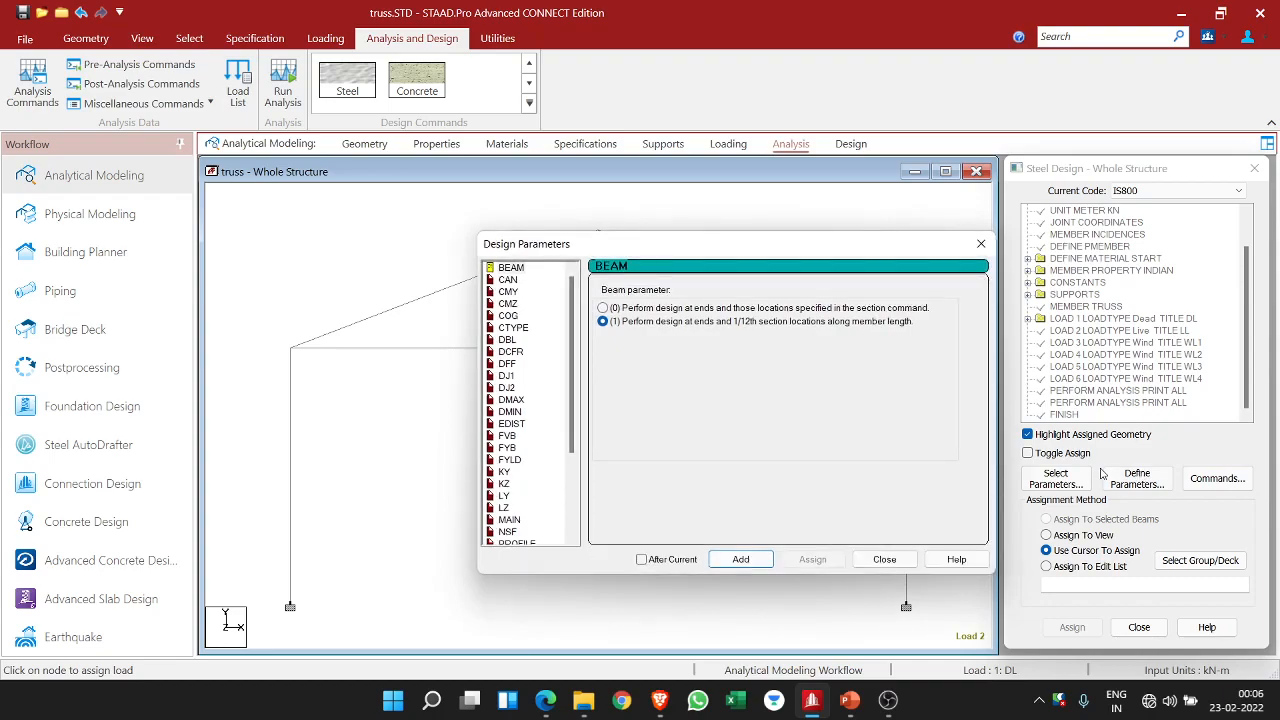
pyautogui.click(981, 244)
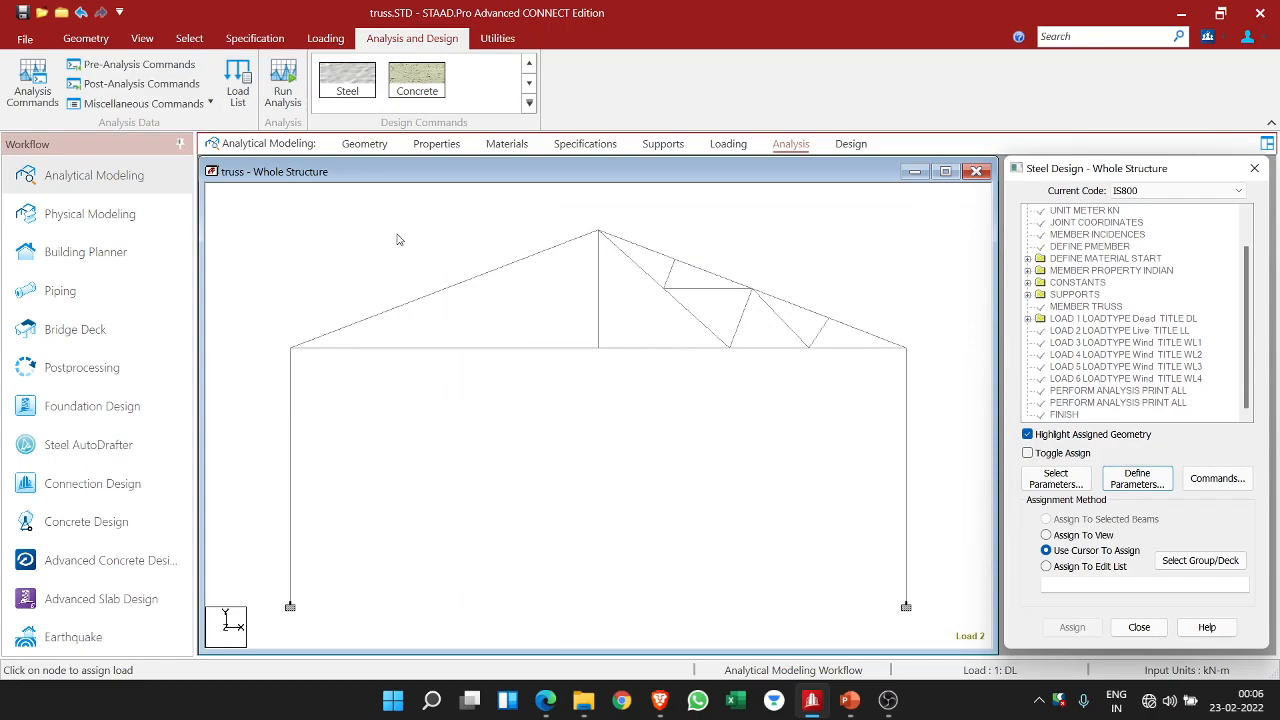
# - Select all truss members and both columns, and go through the IS800 design parameter list
pyautogui.moveTo(293, 237); pyautogui.dragTo(922, 492)
pyautogui.keyDown('ctrl'); pyautogui.click(290, 485); pyautogui.keyUp('ctrl')
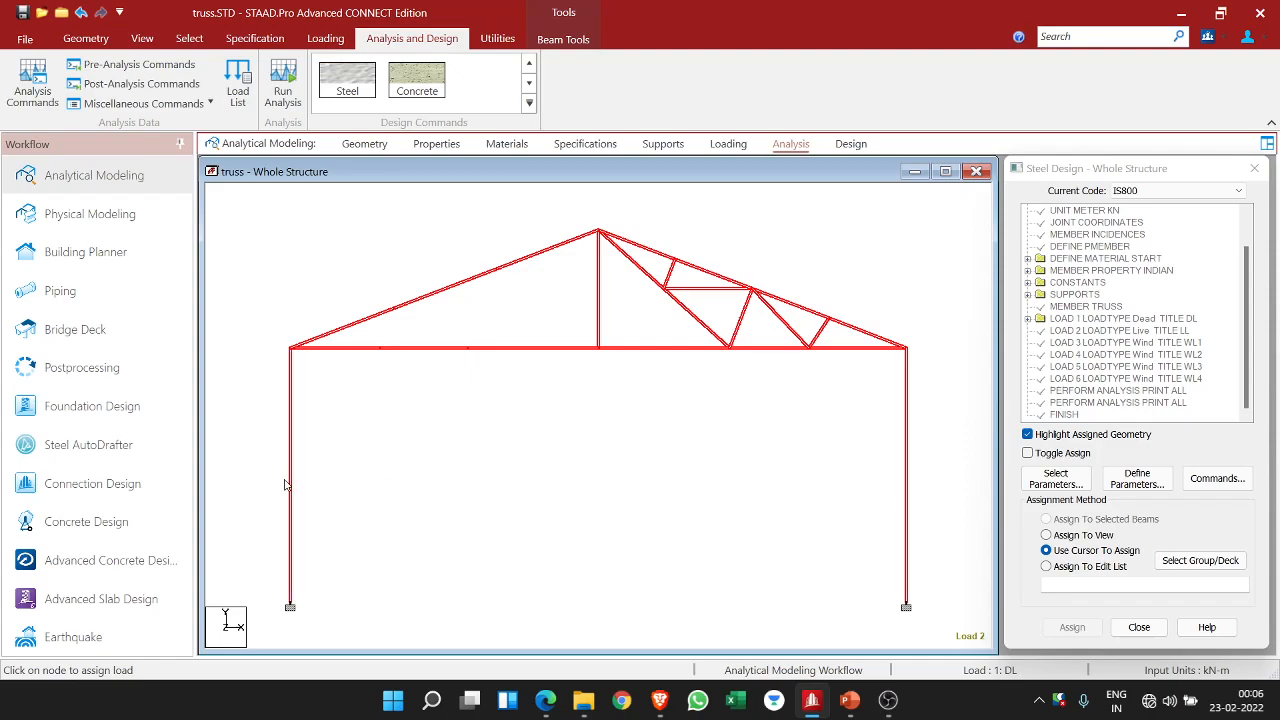
pyautogui.click(1136, 486)
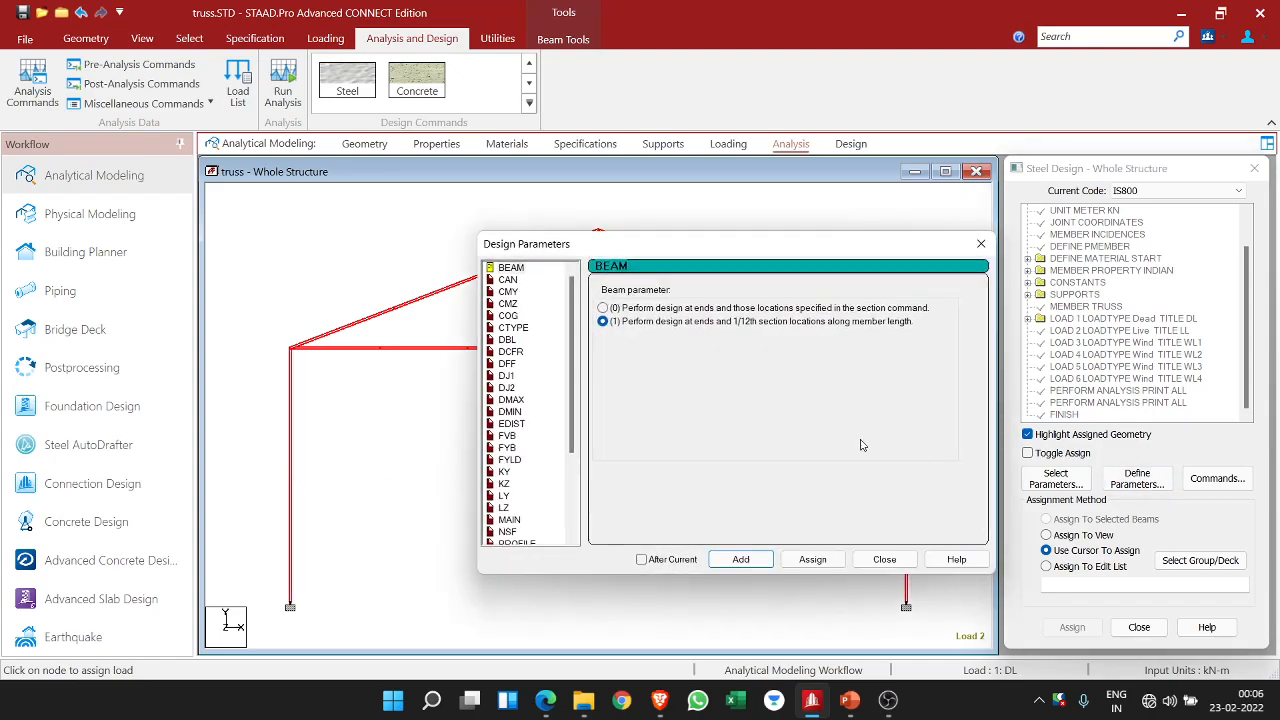
pyautogui.scroll(-4, 527, 418)
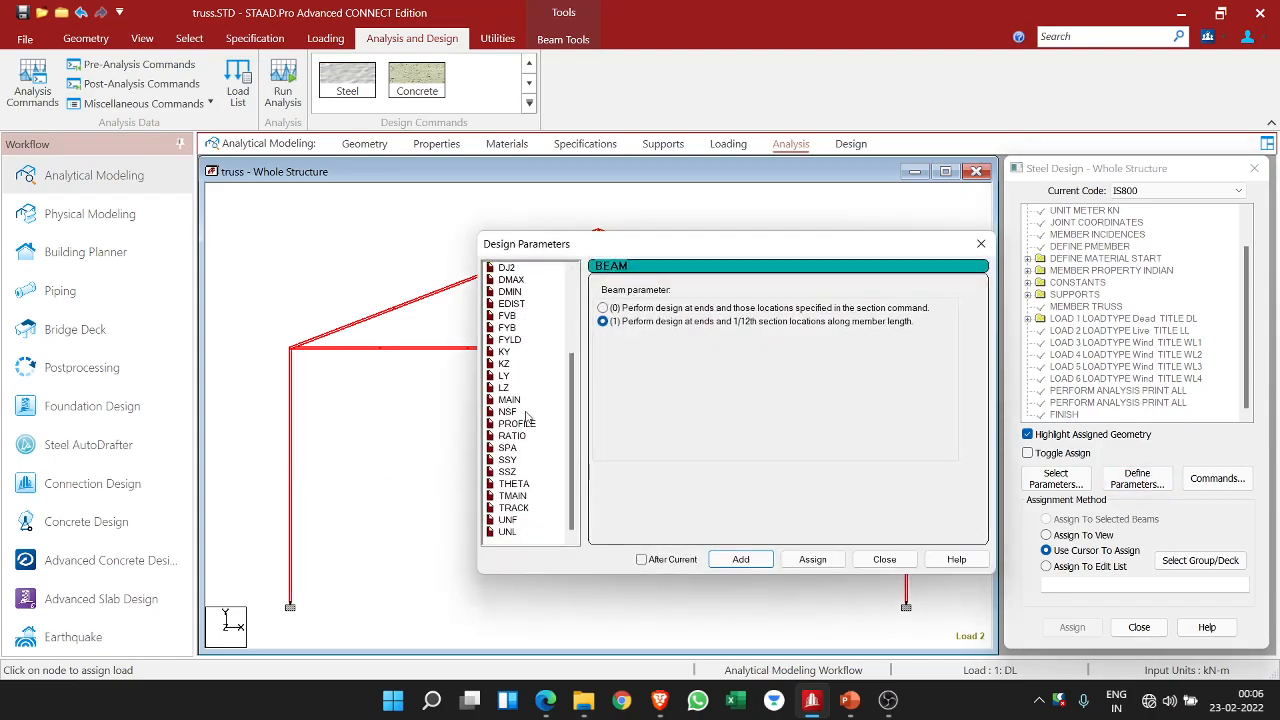
pyautogui.scroll(4, 527, 414)
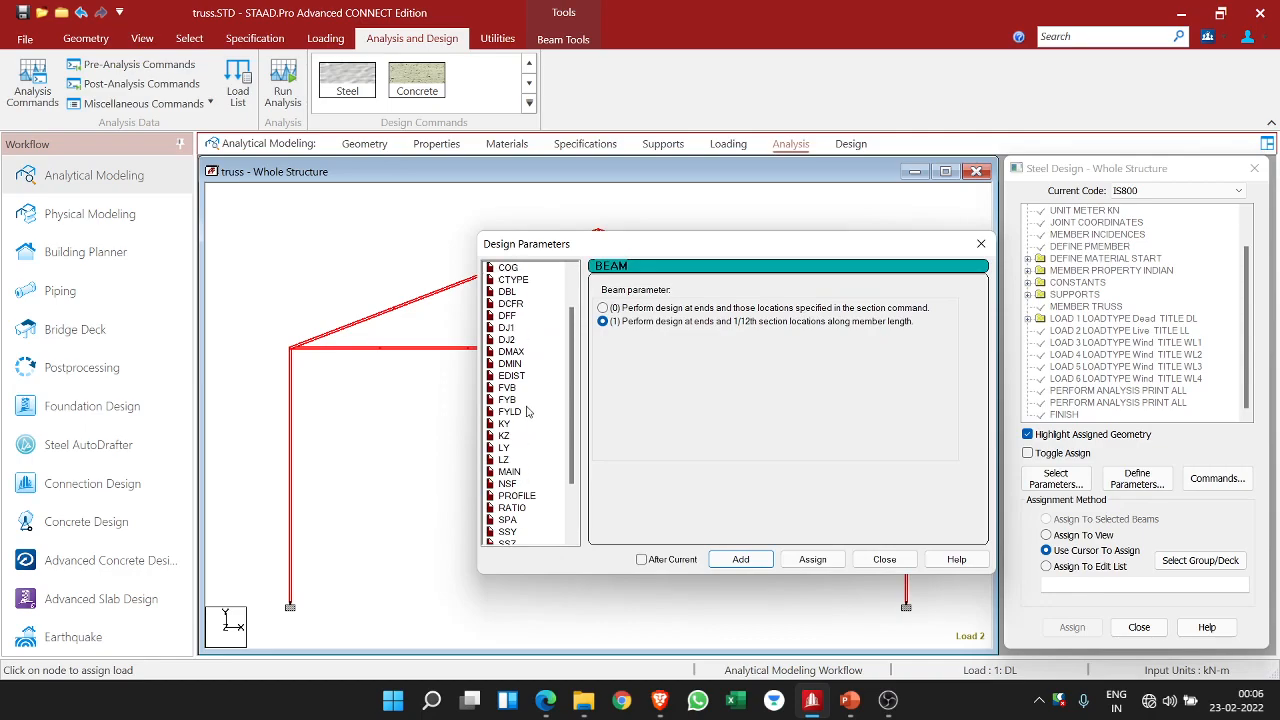
pyautogui.click(981, 243)
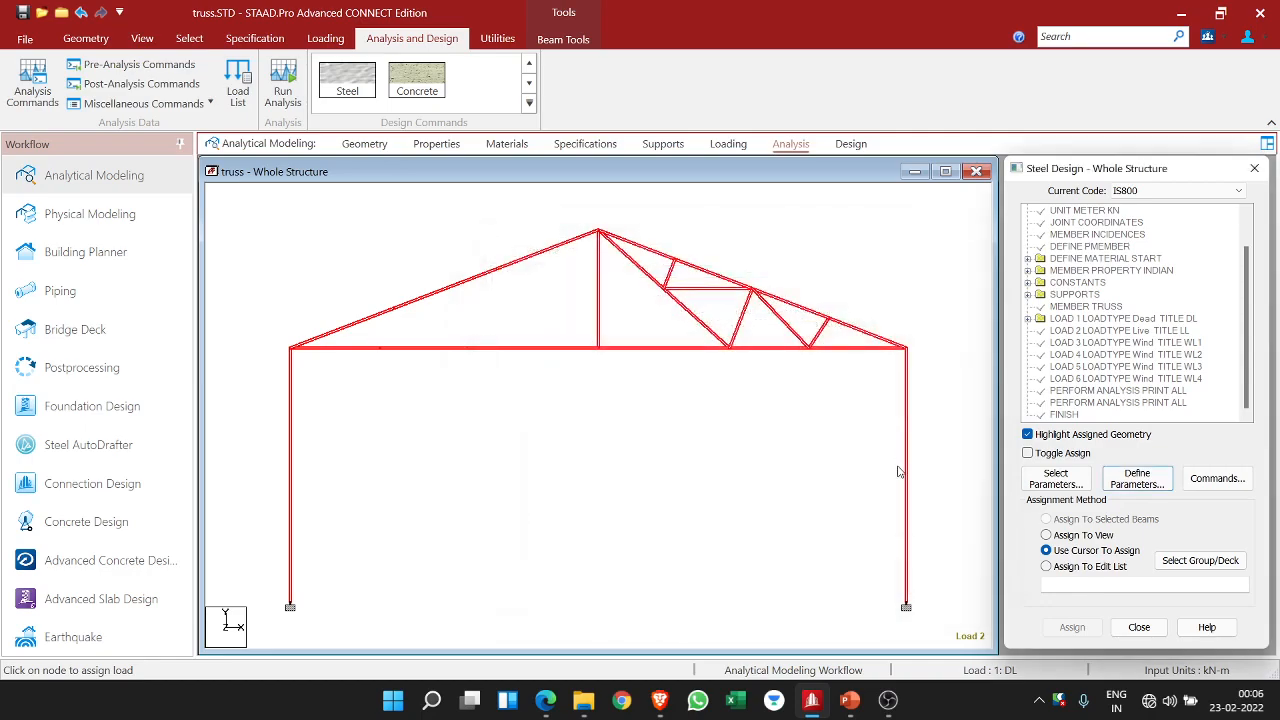
pyautogui.click(888, 700)
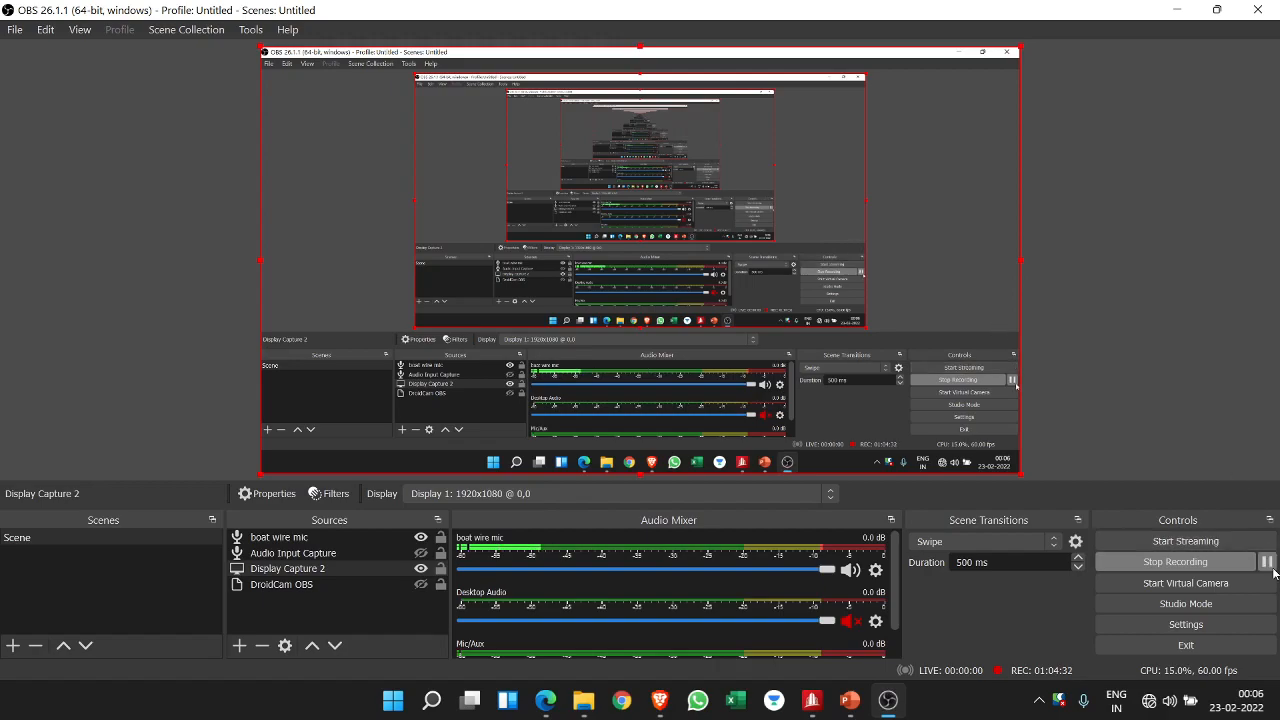
pyautogui.click(888, 700)
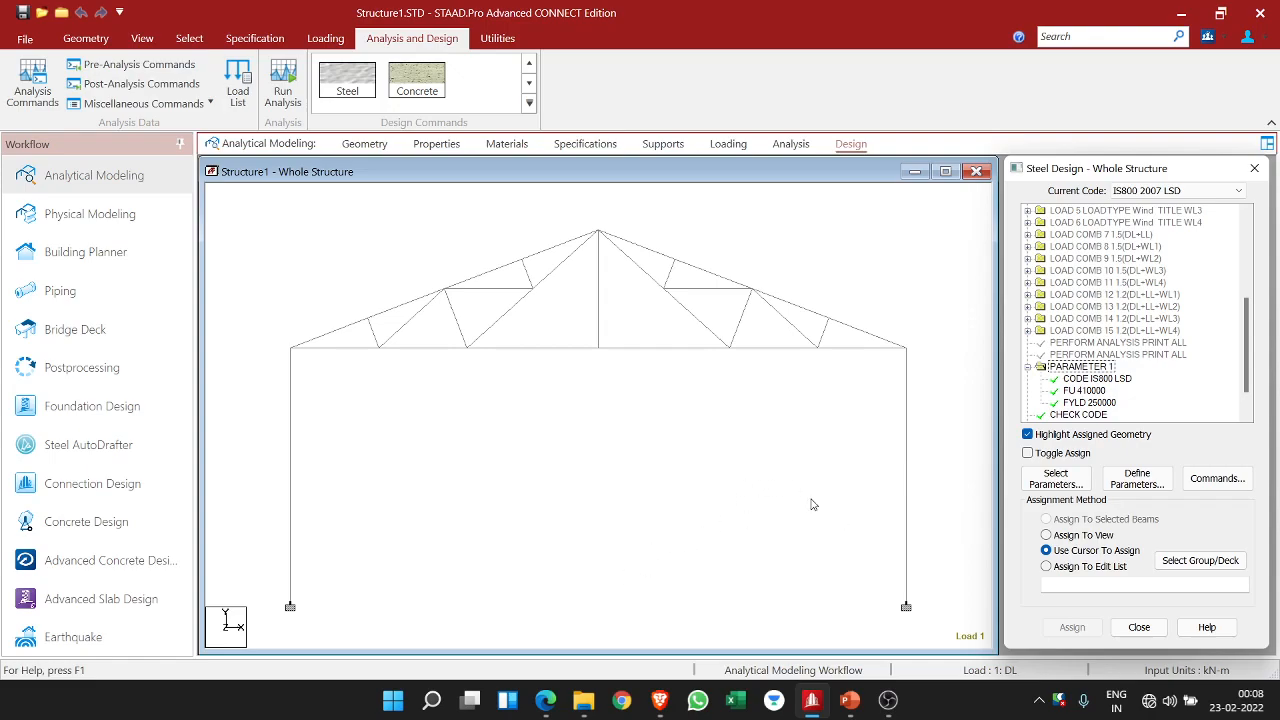
# - Review the load combinations, PARAMETER 1 entries and design commands in the Structure1 model's steel design list
pyautogui.scroll(-1, 1120, 383)
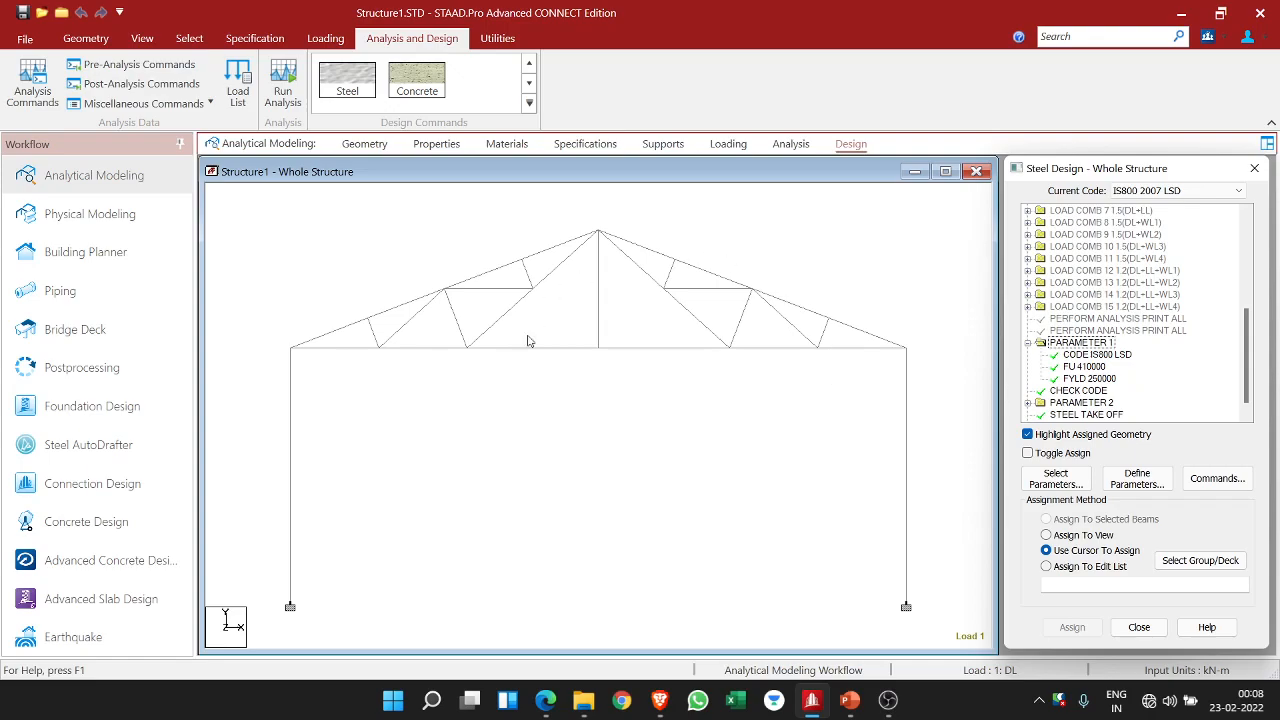
pyautogui.scroll(1, 923, 397)
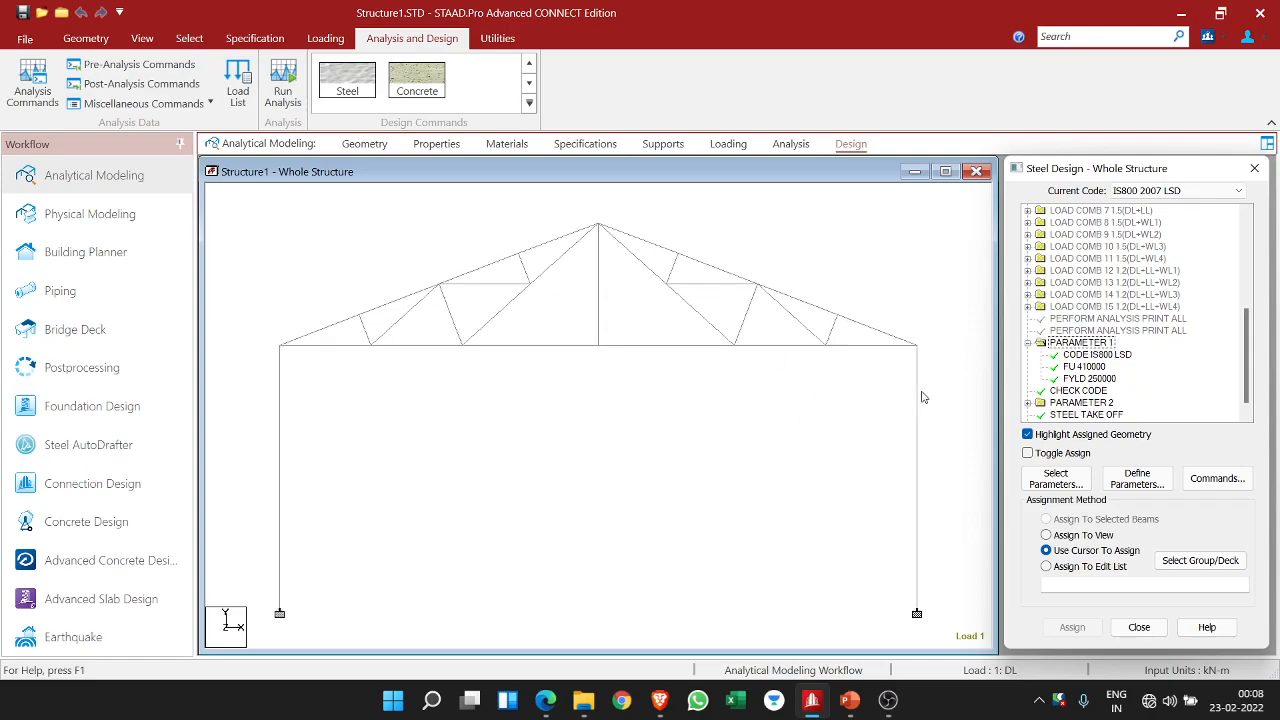
pyautogui.scroll(2, 1082, 365)
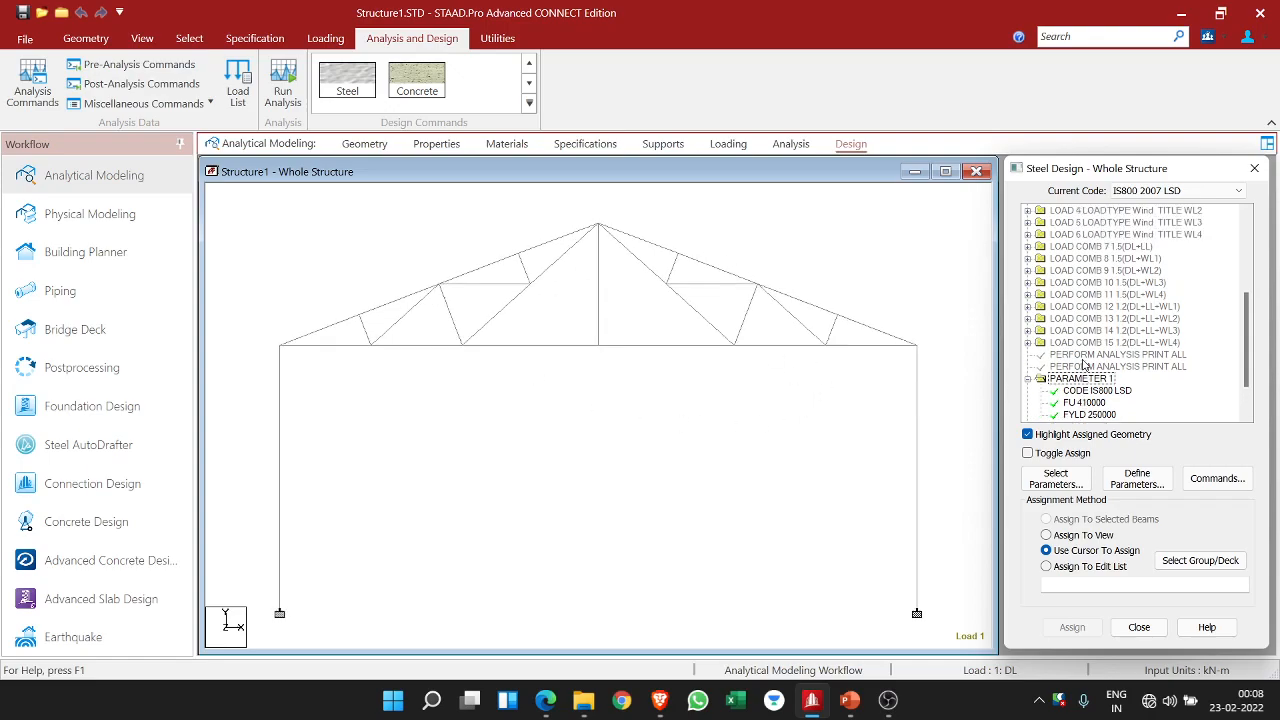
# - Review the load items under DL, LL and WL1 and the list of load combinations in the load case details
pyautogui.click(727, 144)
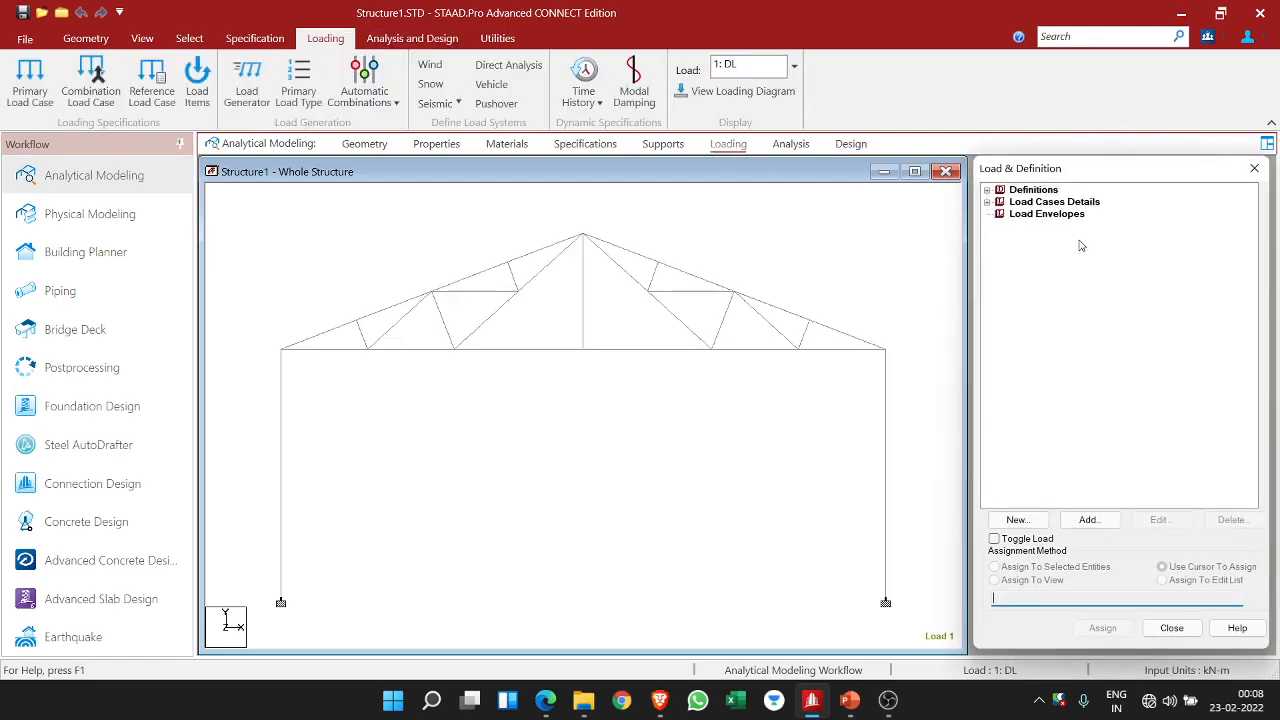
pyautogui.click(988, 202)
pyautogui.click(1000, 214)
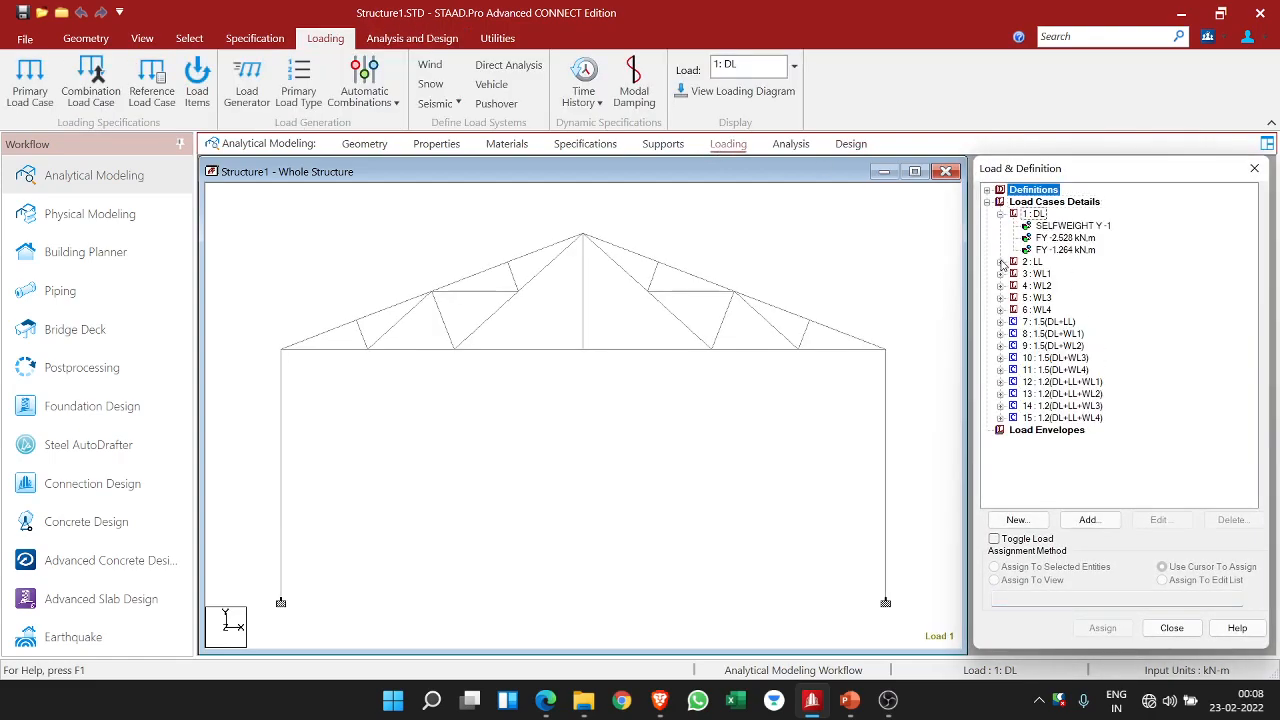
pyautogui.click(1000, 262)
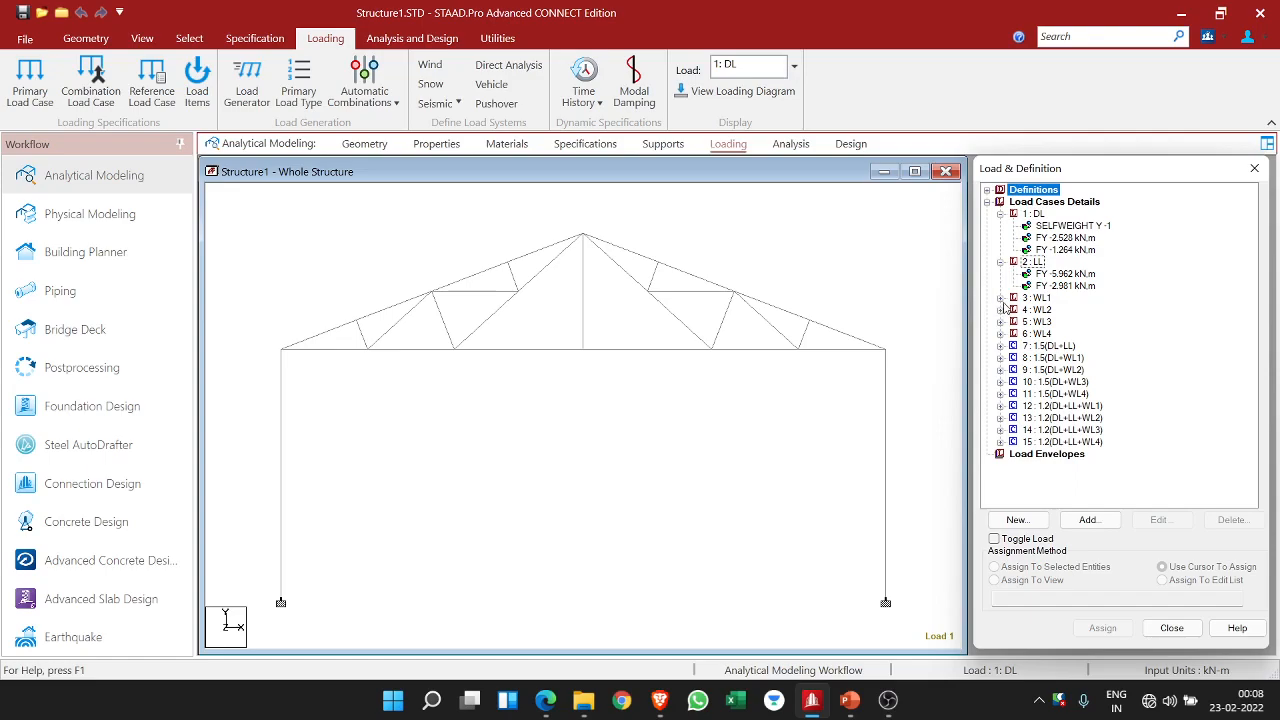
pyautogui.click(1000, 298)
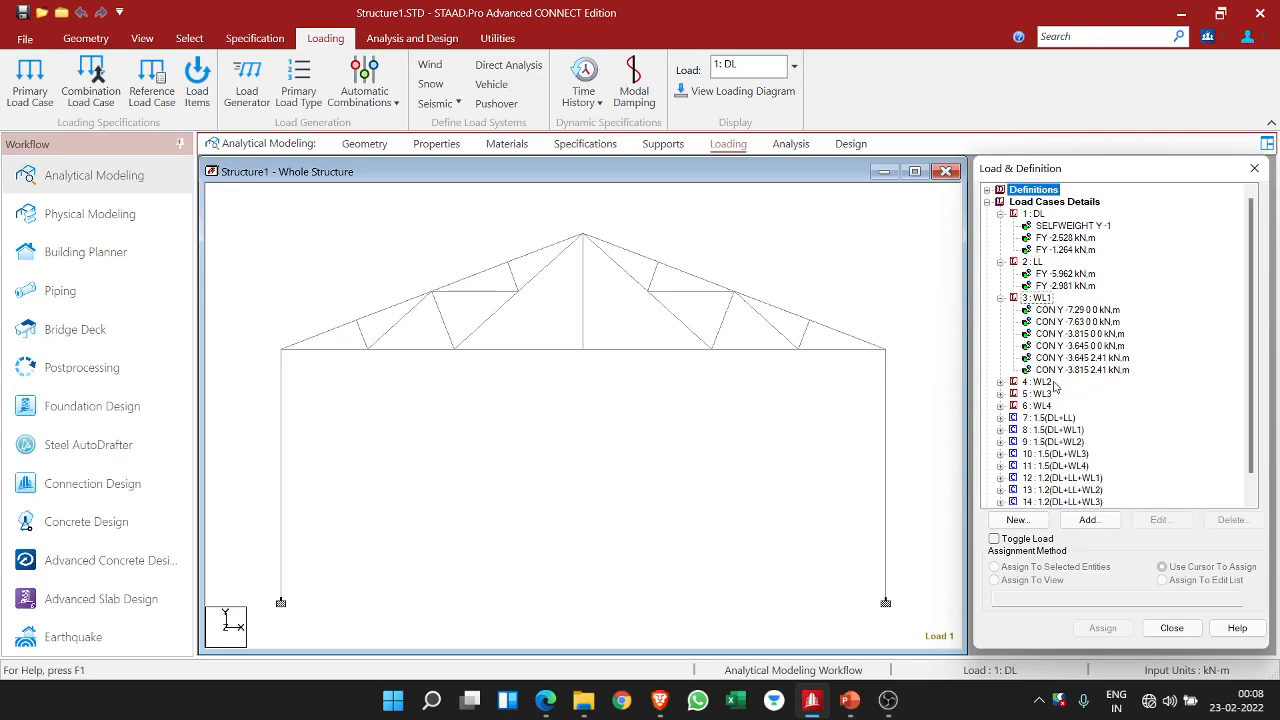
pyautogui.scroll(-2, 1050, 412)
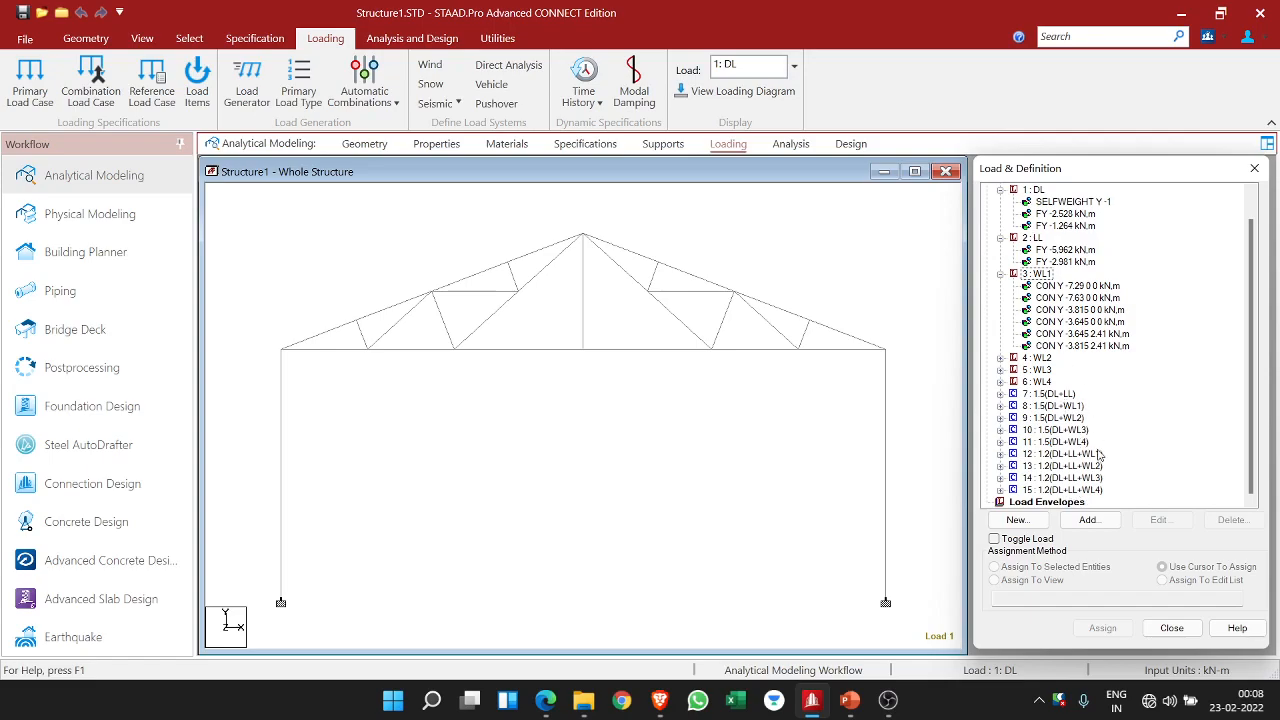
# - Check the Perform Analysis commands and the entries under PARAMETER 1 and PARAMETER 2 in the steel design command list
pyautogui.click(797, 147)
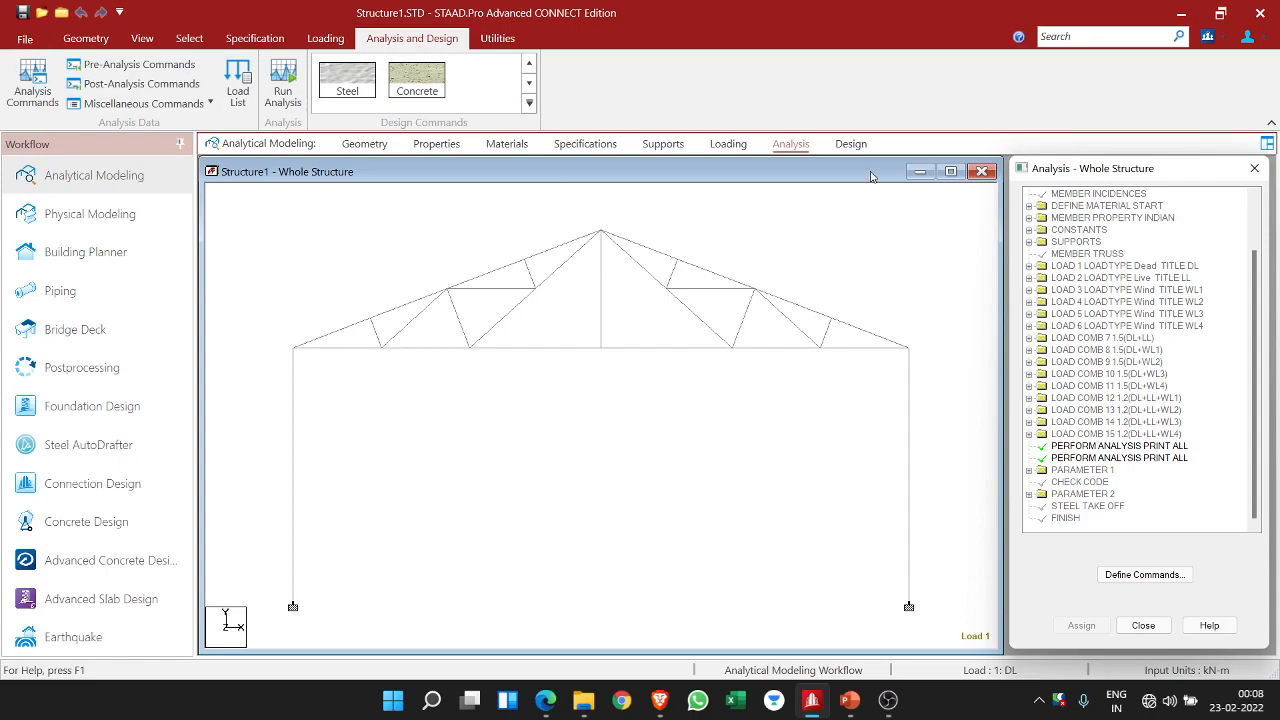
pyautogui.click(851, 144)
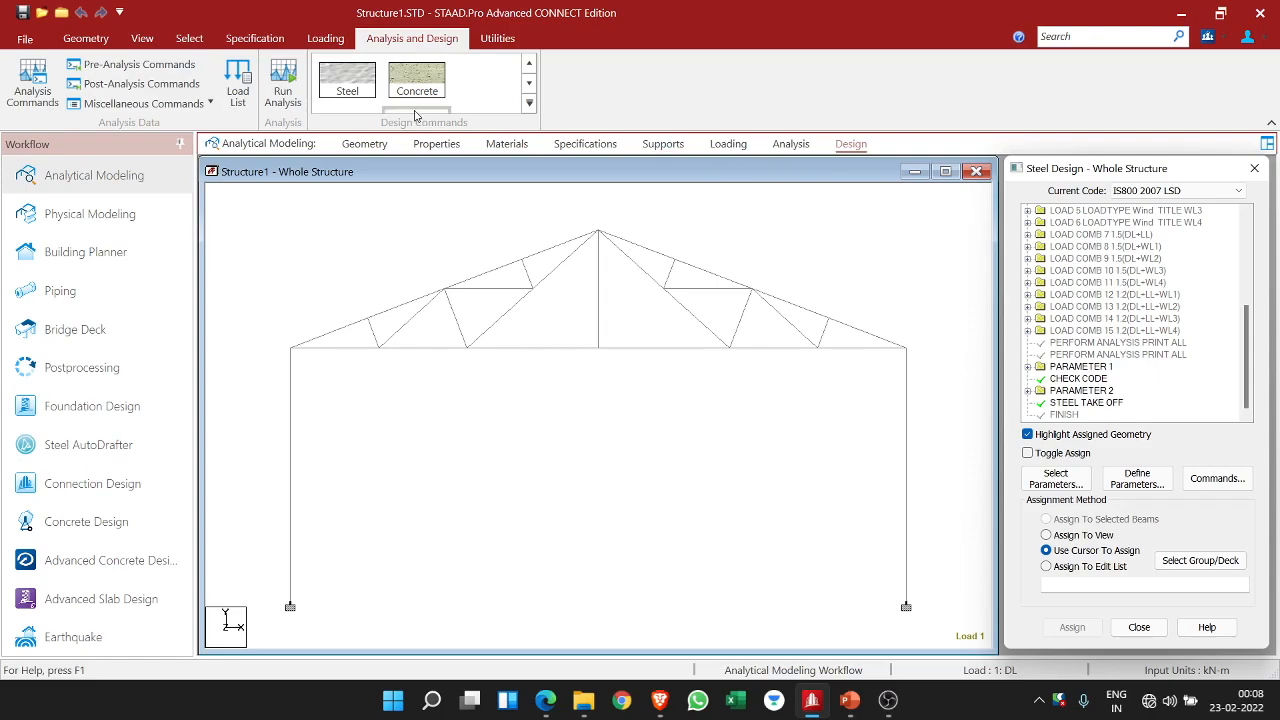
pyautogui.click(1028, 367)
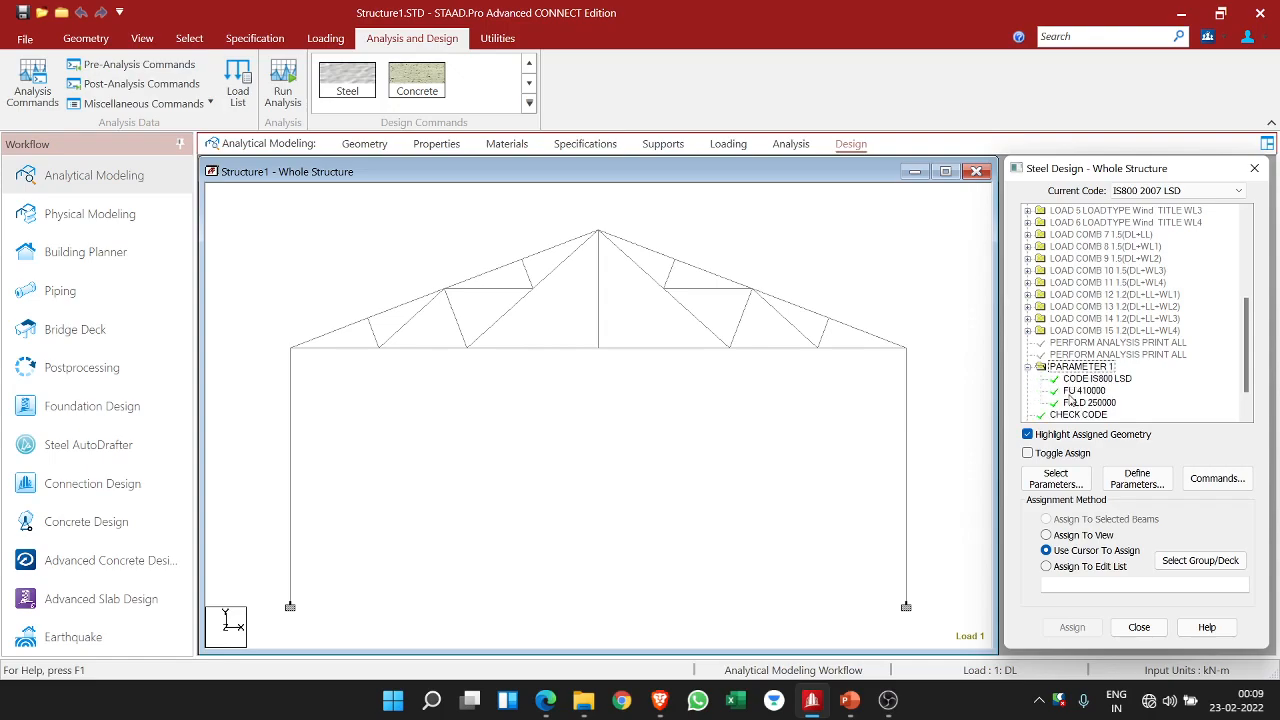
pyautogui.scroll(-1, 1076, 407)
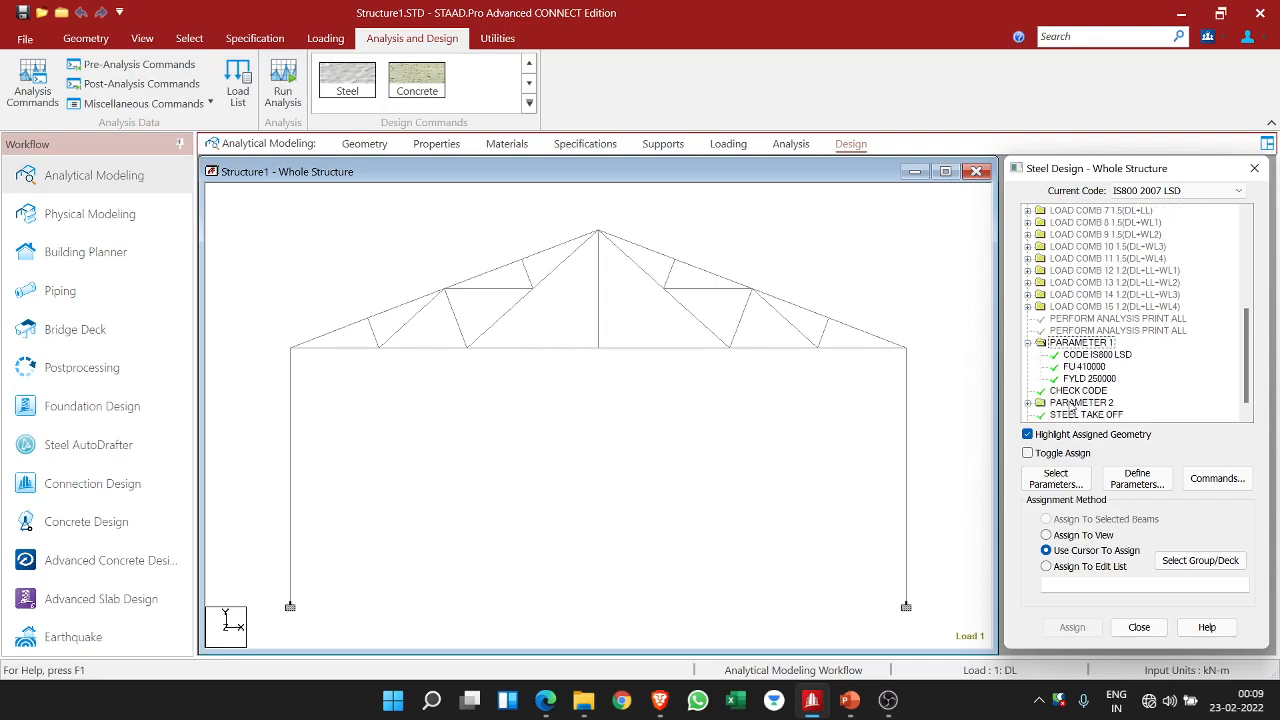
pyautogui.scroll(-1, 1042, 392)
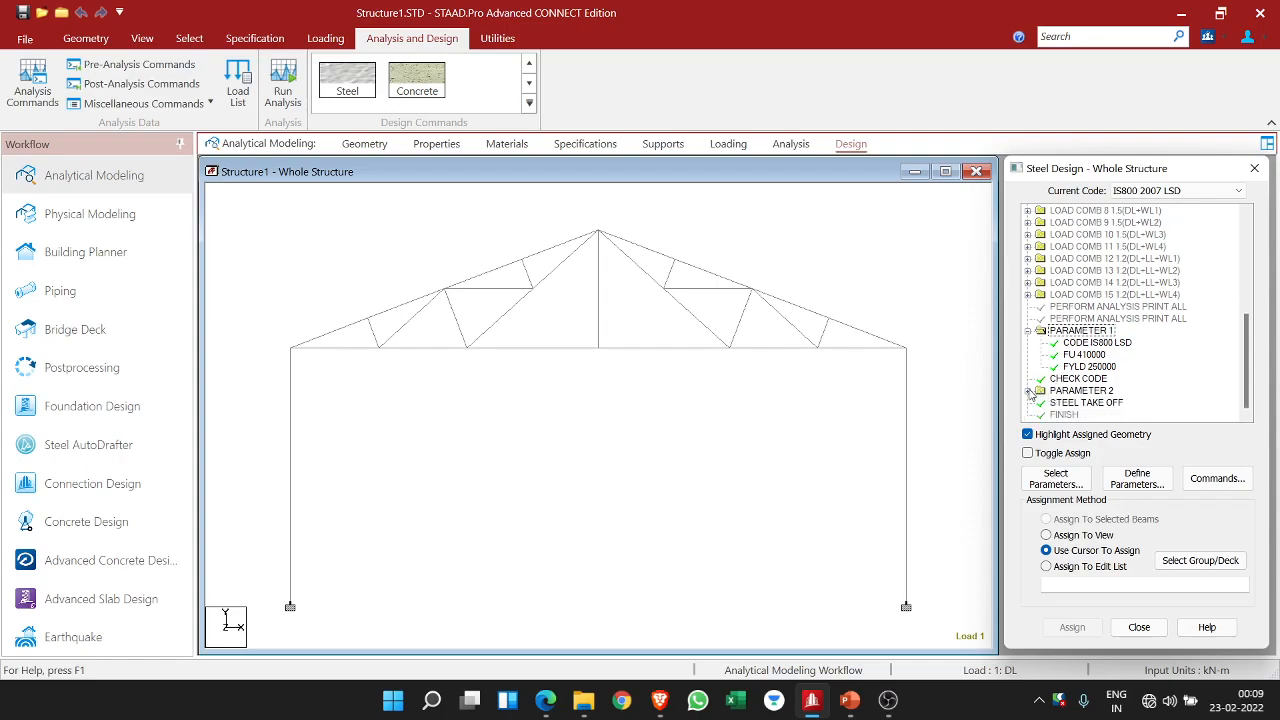
pyautogui.click(1030, 393)
pyautogui.scroll(-1, 1104, 388)
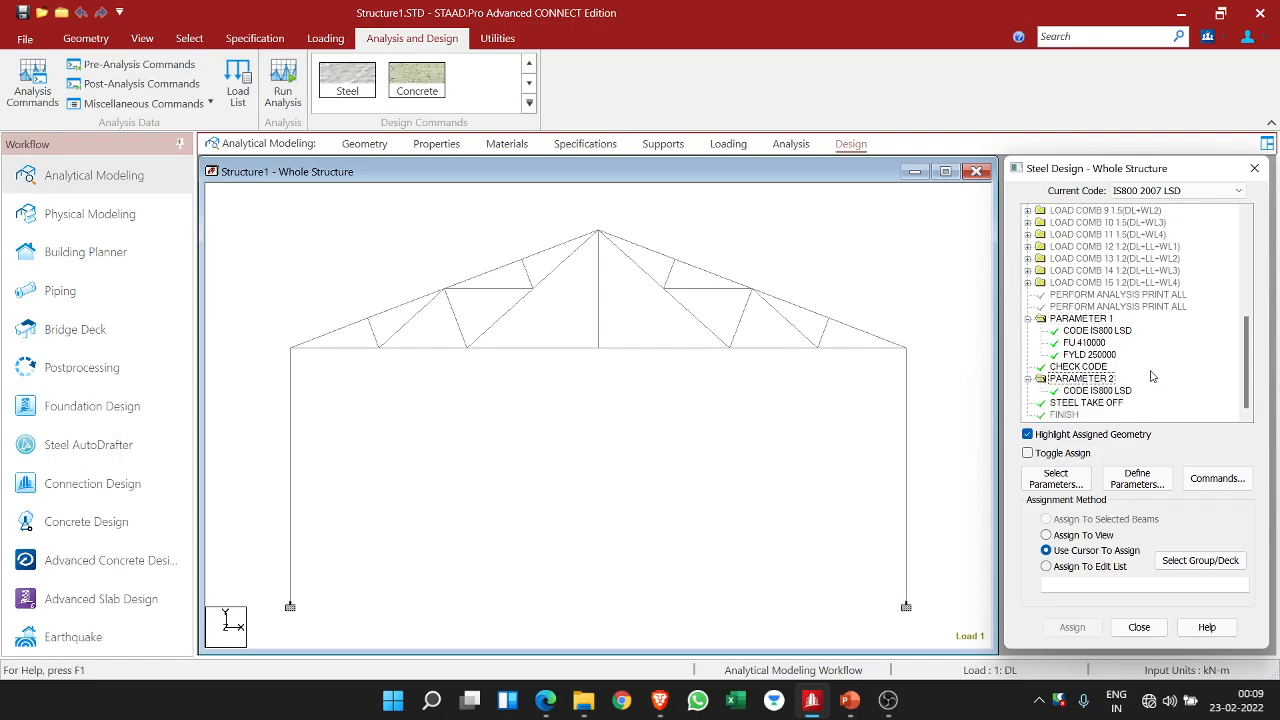
pyautogui.scroll(6, 1125, 344)
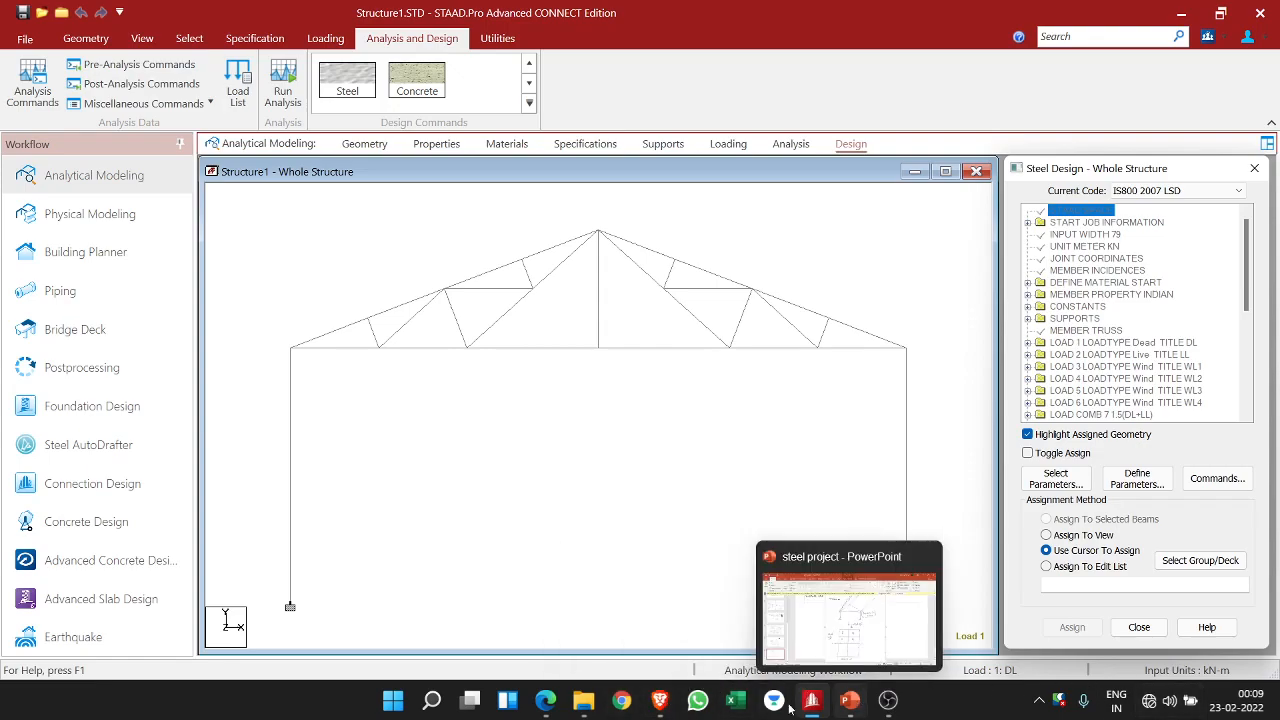
# - Switch to the project PDF in Edge to review the truss wind load calculations, and bring up the steel project presentation in PowerPoint
pyautogui.click(544, 702)
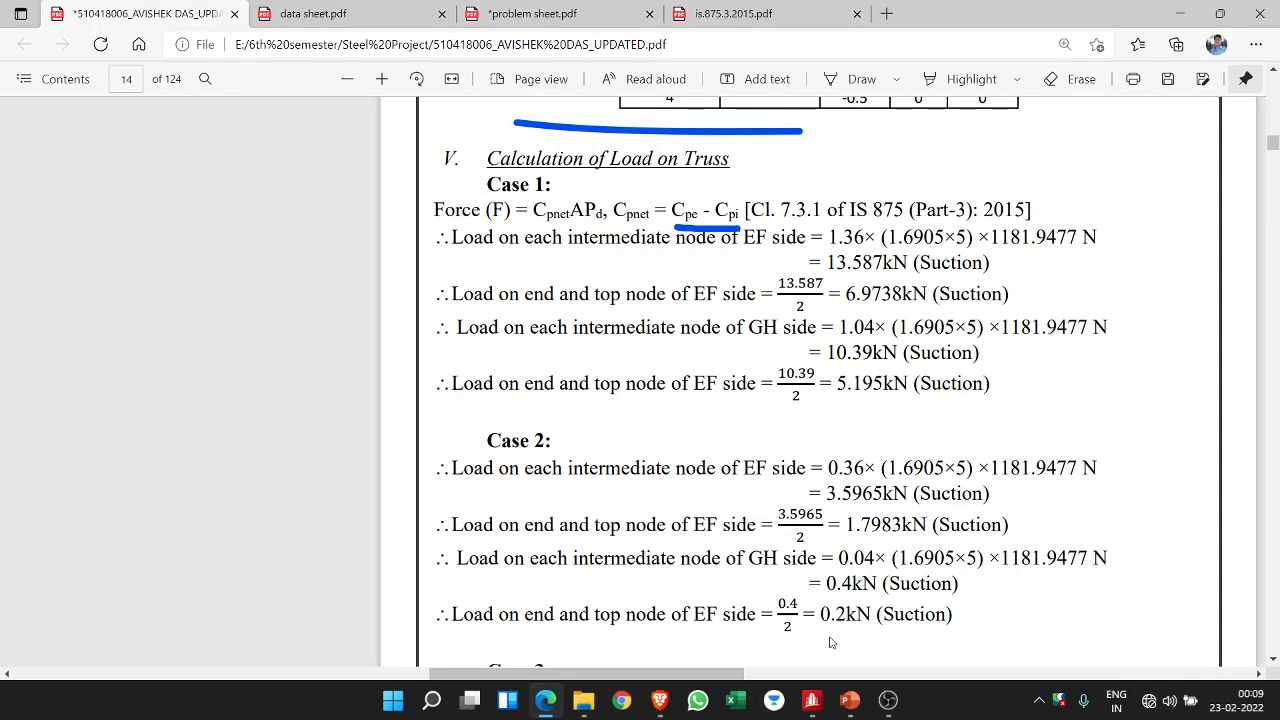
pyautogui.moveTo(808, 704)
pyautogui.scroll(1, 858, 468)
pyautogui.scroll(-1, 882, 419)
pyautogui.click(849, 700)
pyautogui.click(849, 700)
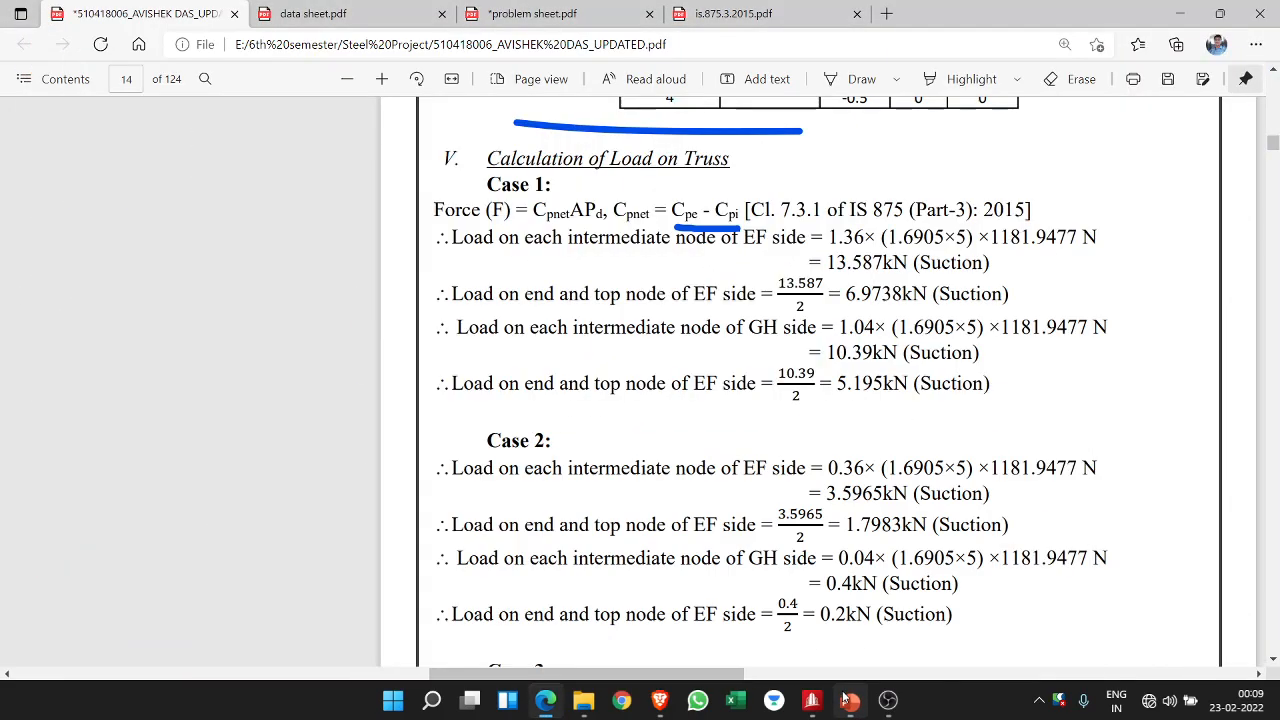
pyautogui.scroll(2, 826, 410)
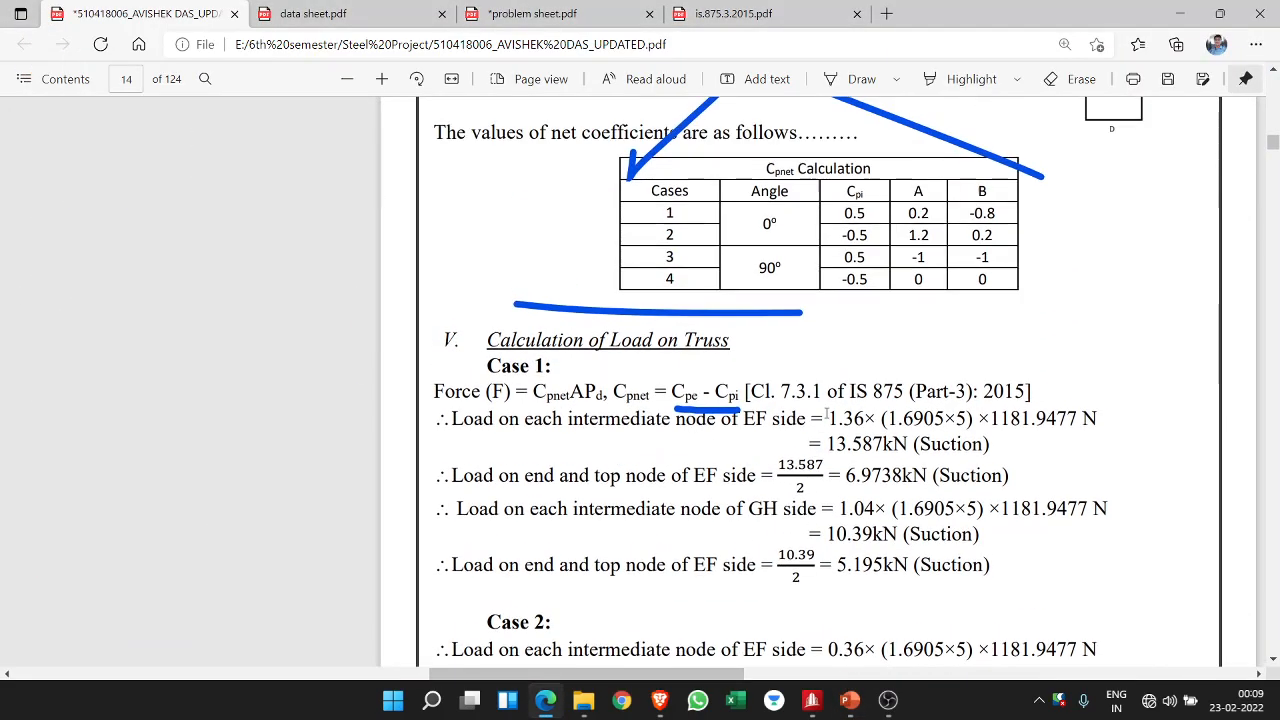
pyautogui.scroll(-1, 771, 359)
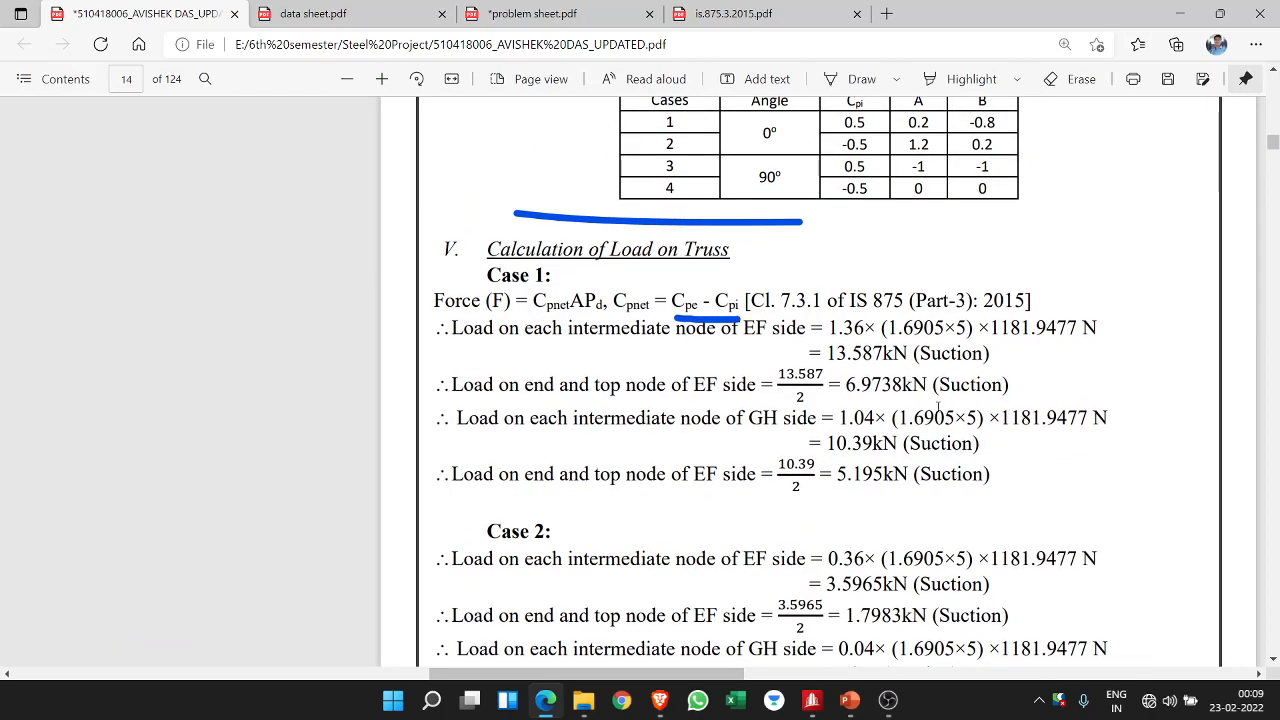
pyautogui.click(855, 698)
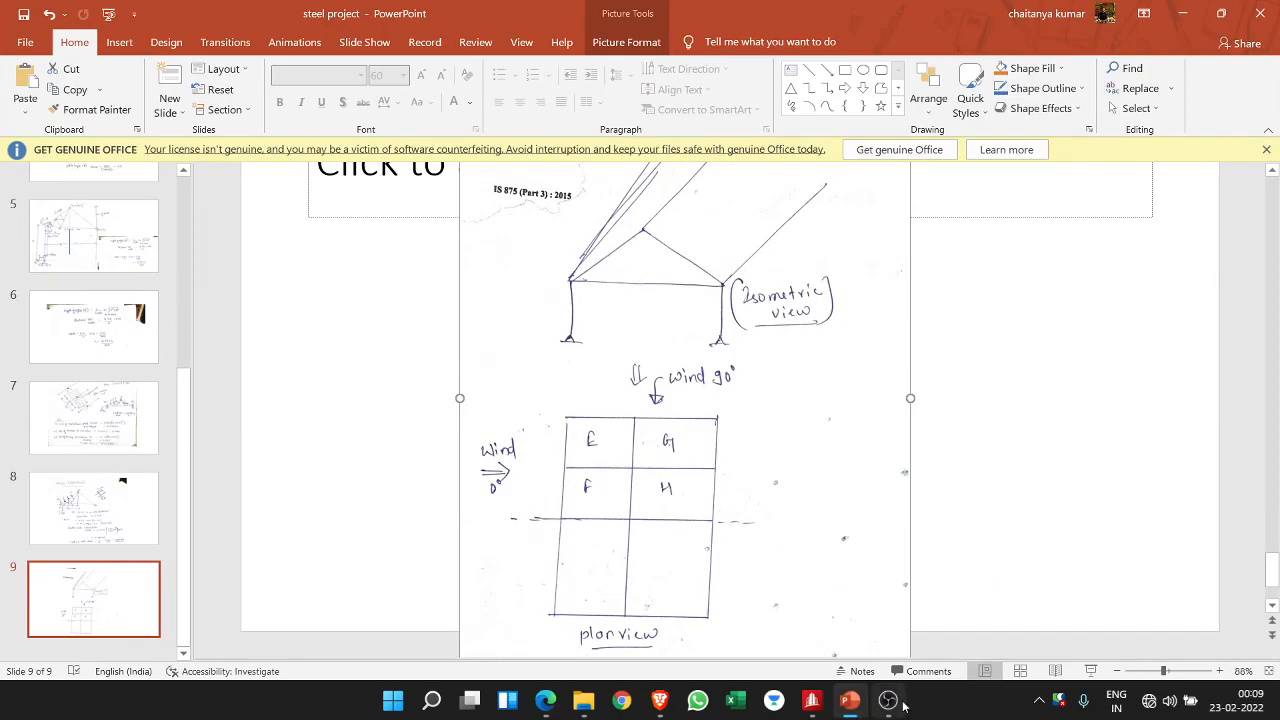
pyautogui.click(889, 700)
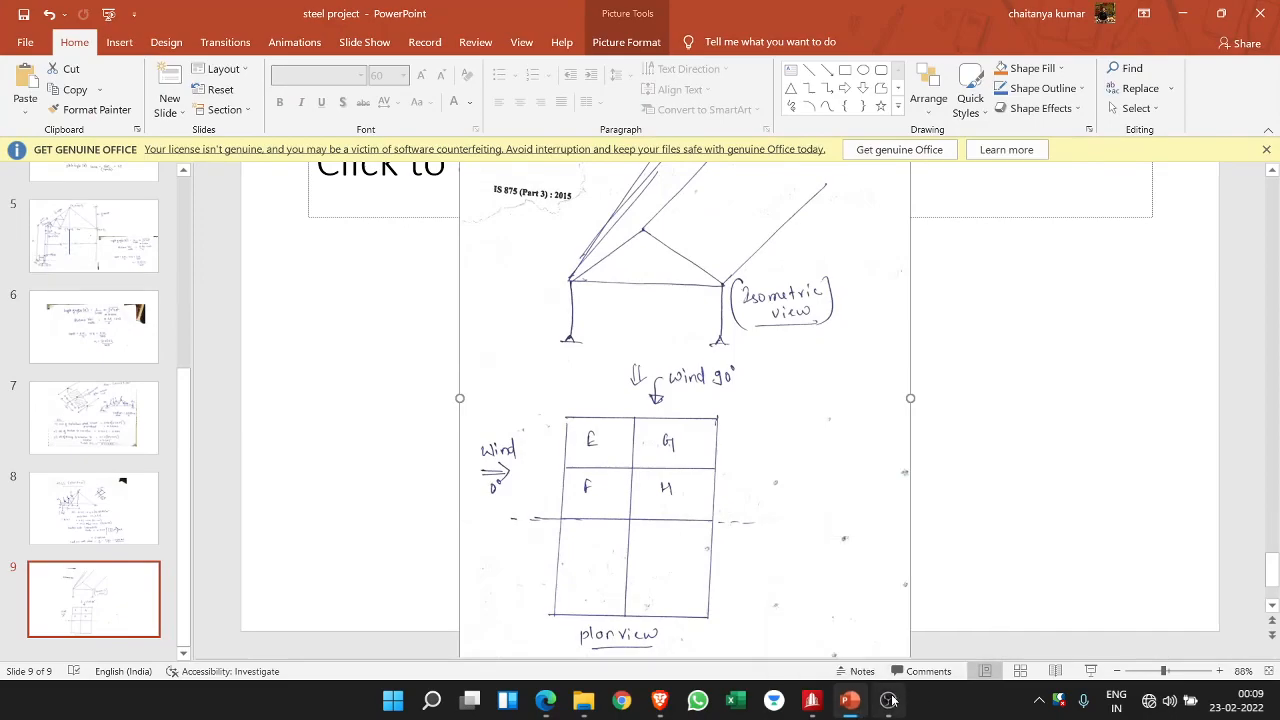